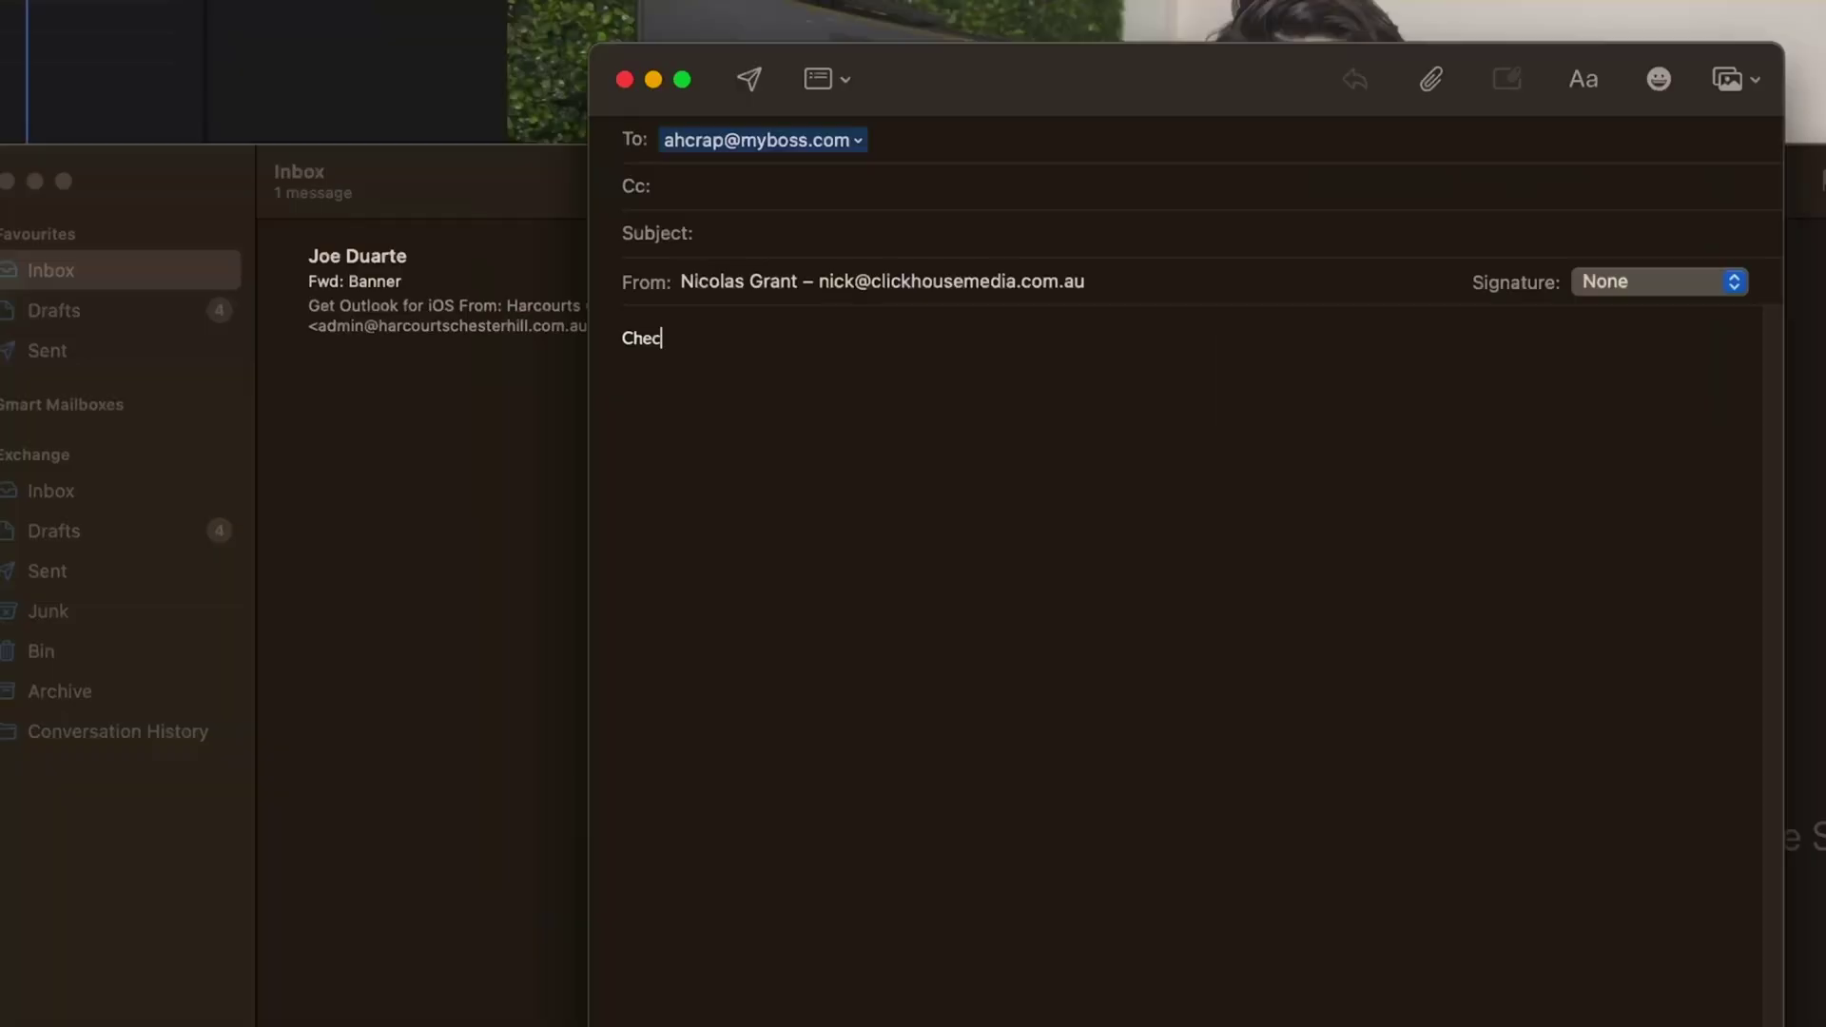
Write "Check out" in the body of the new email
text(k out)
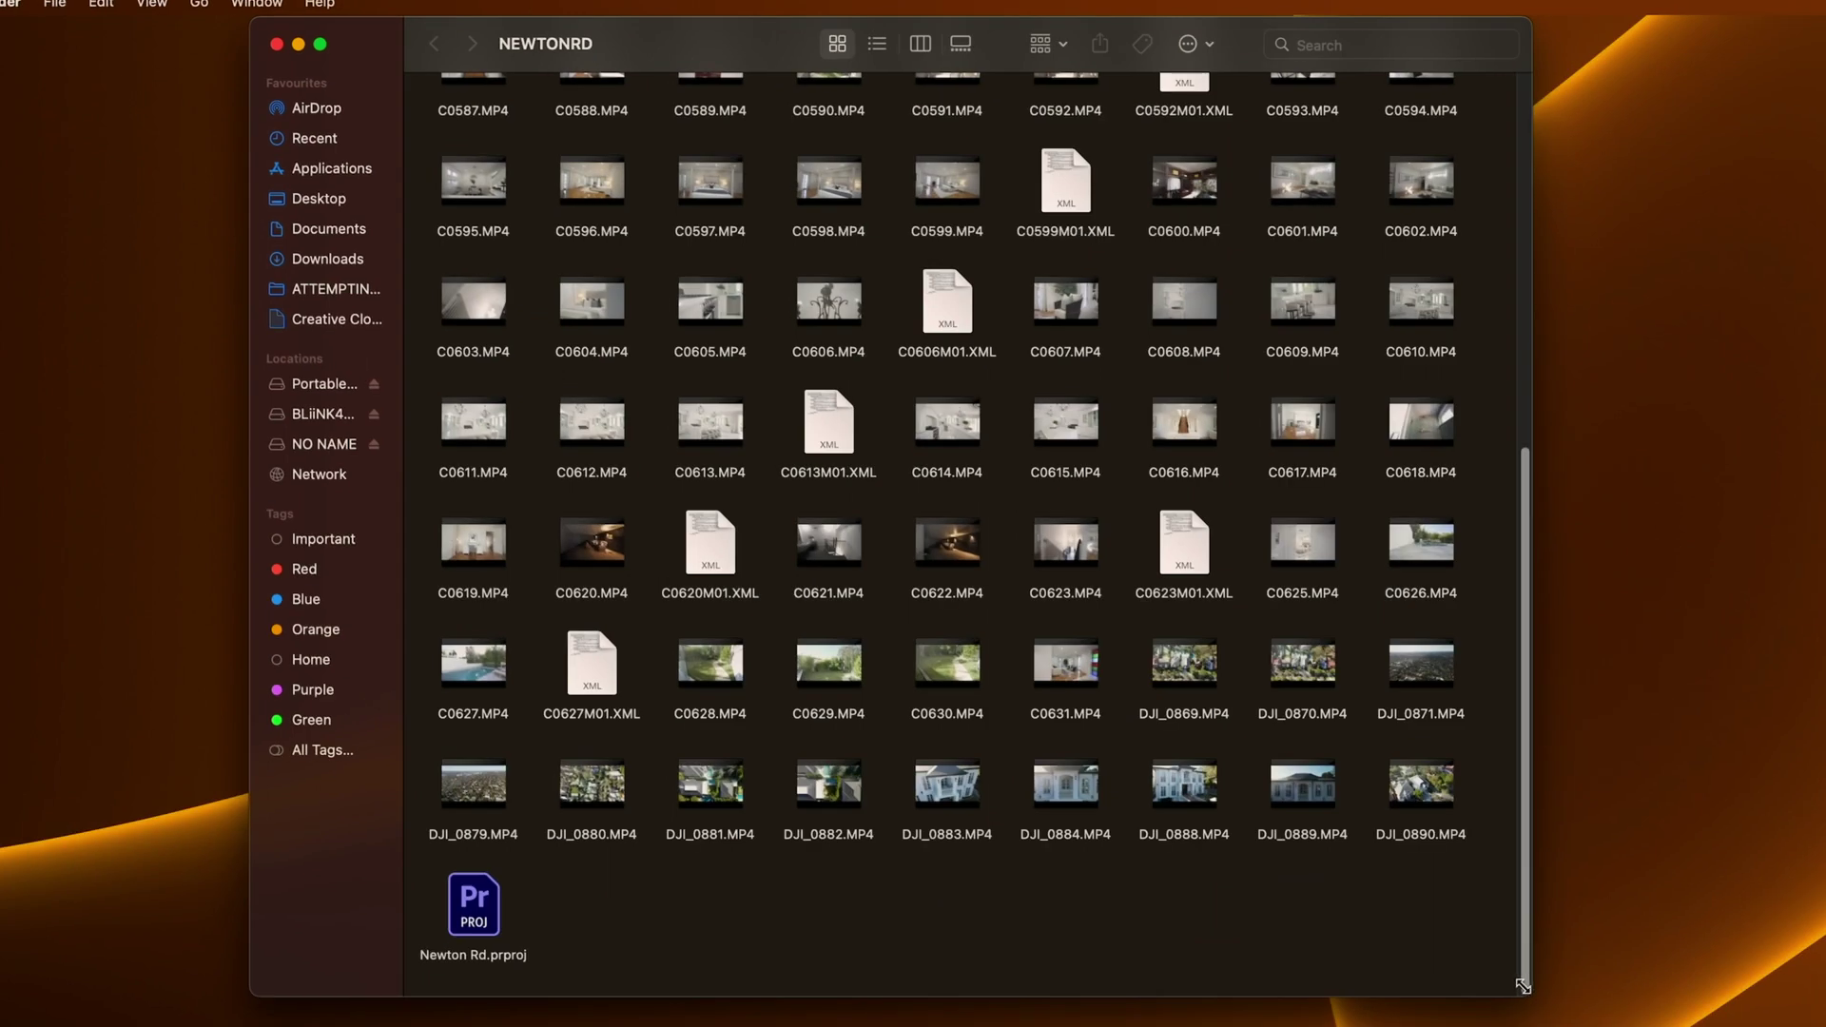
Look through the footage files in the NEWTONRD folder
double_click(1522, 986)
scroll(1125, 875, up, 5)
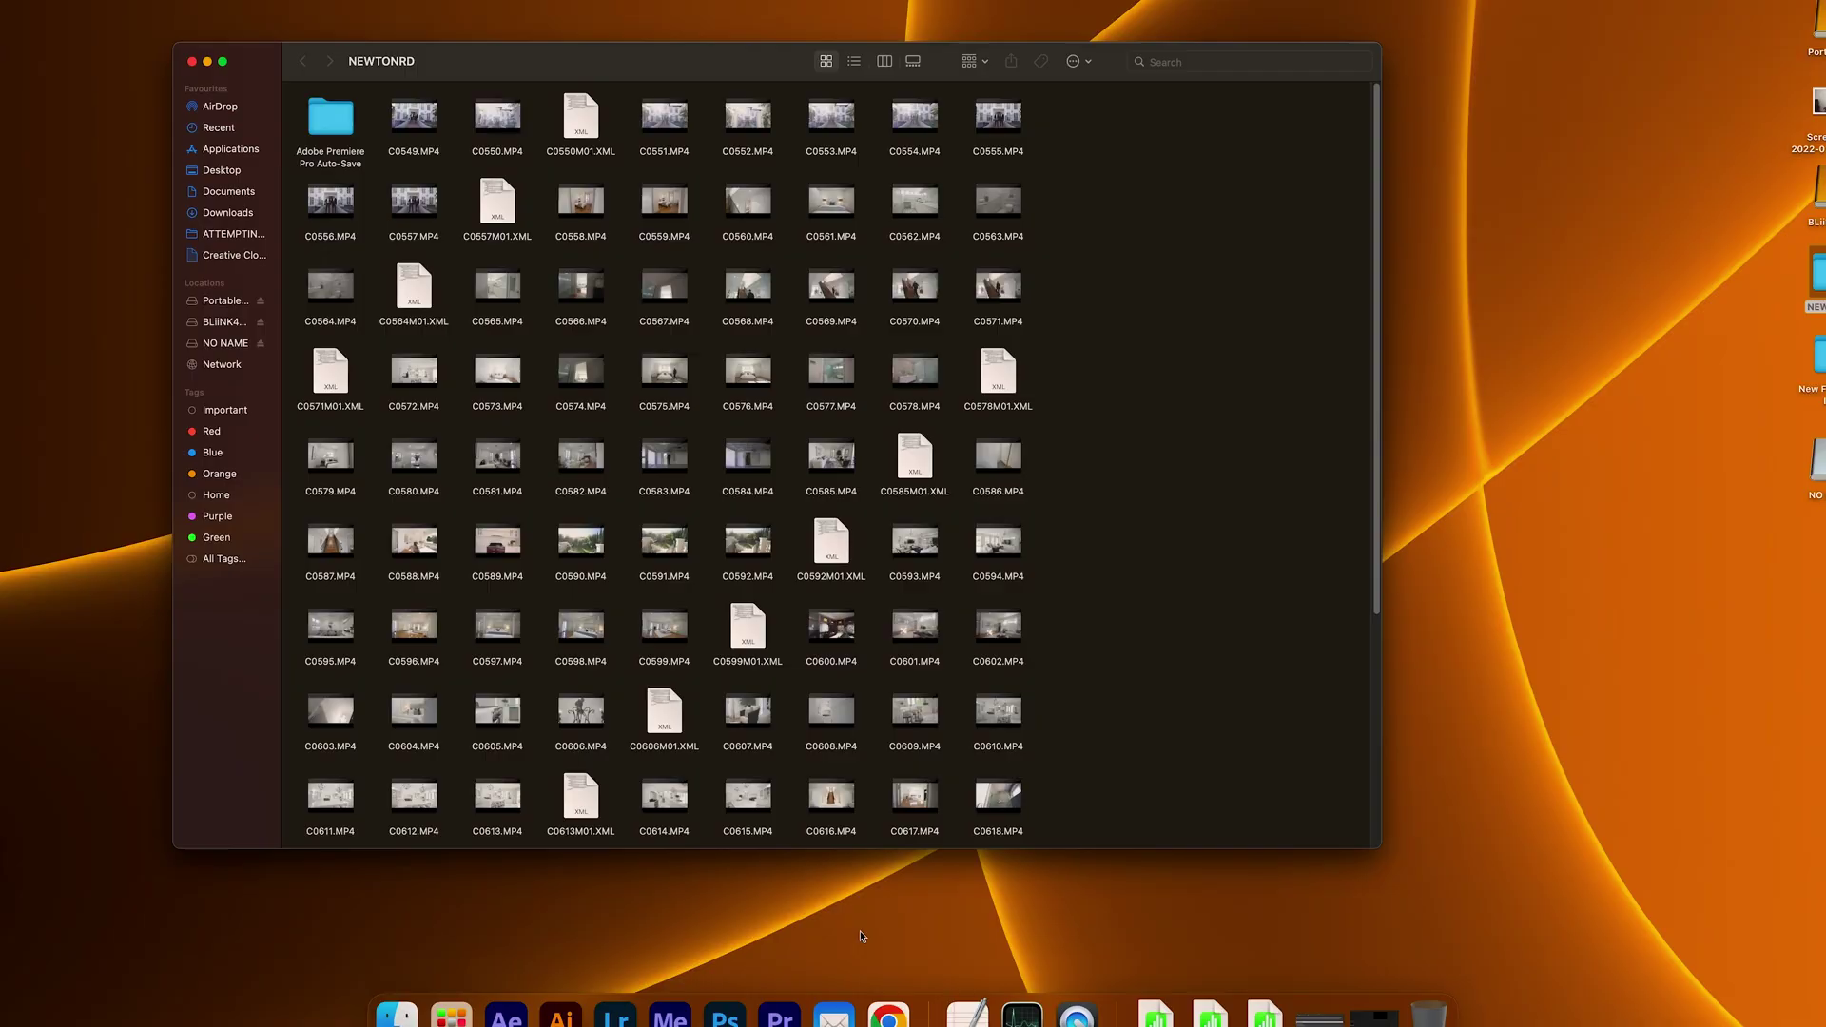
Switch to Chrome and filter the Artlist music catalogue by the Funk genre
click(888, 1016)
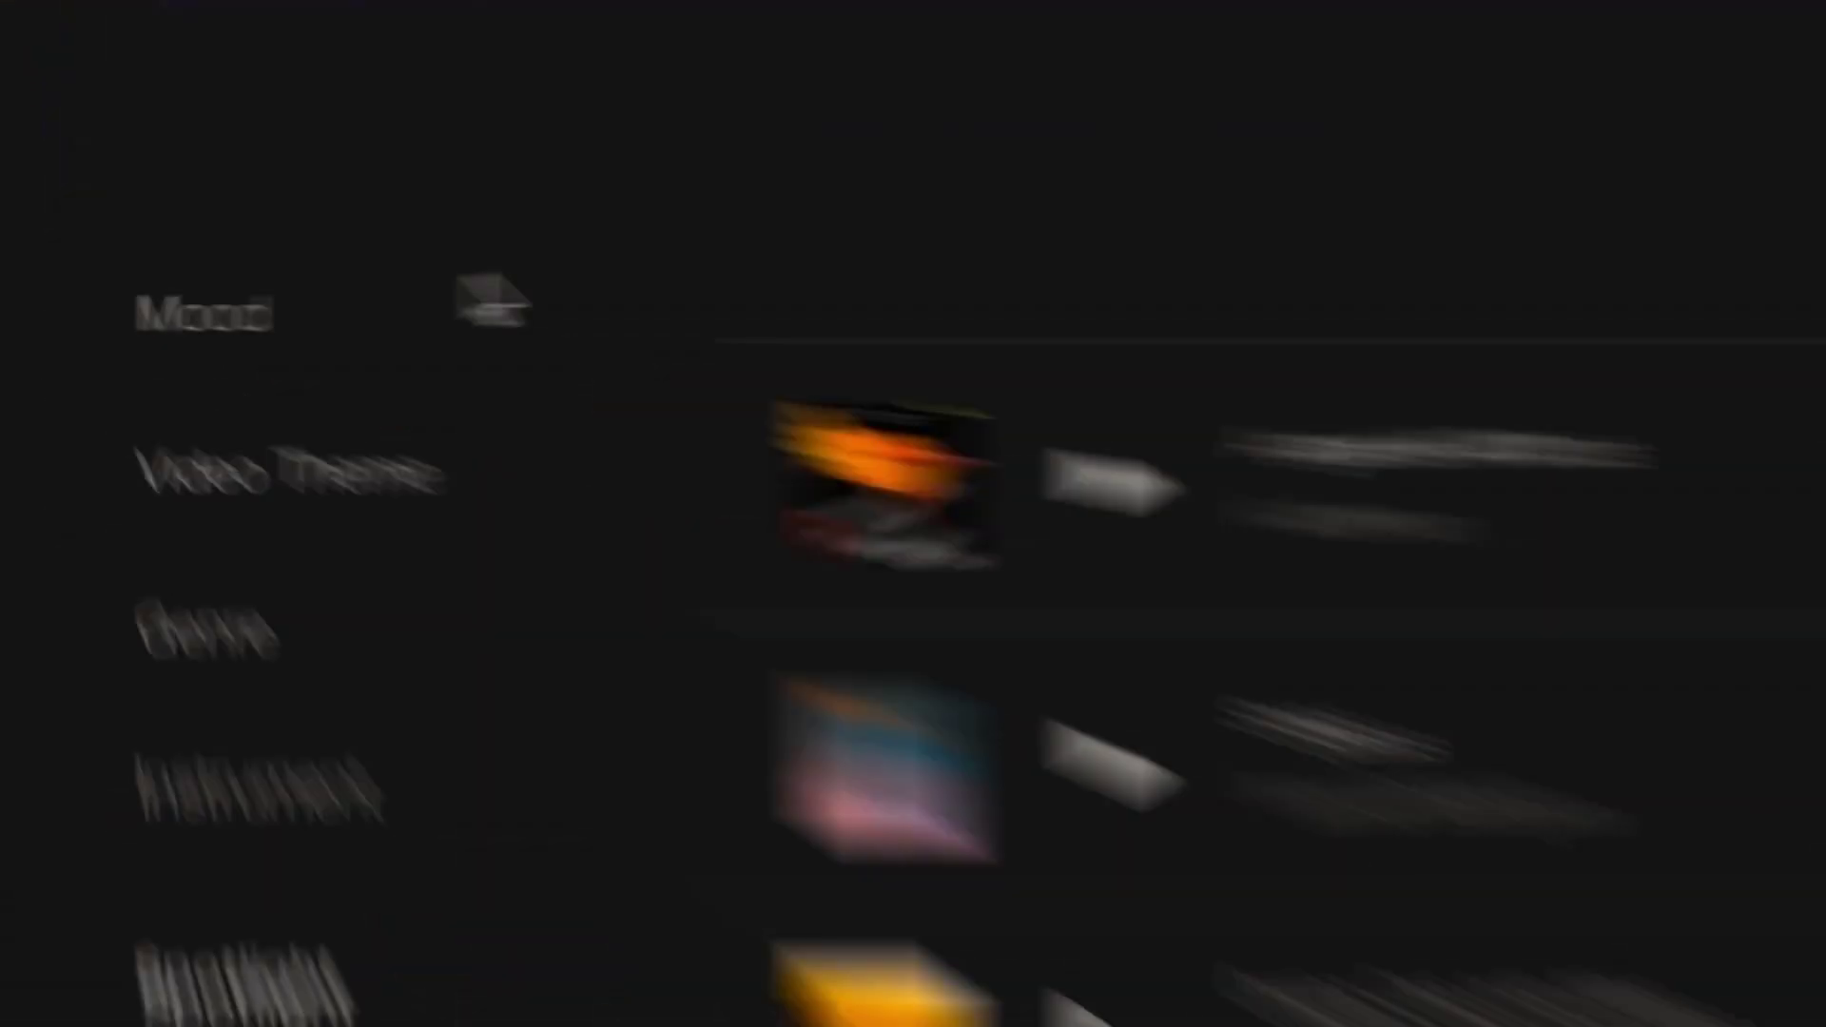
click(259, 331)
scroll(266, 357, down, 10)
scroll(247, 400, up, 6)
click(274, 360)
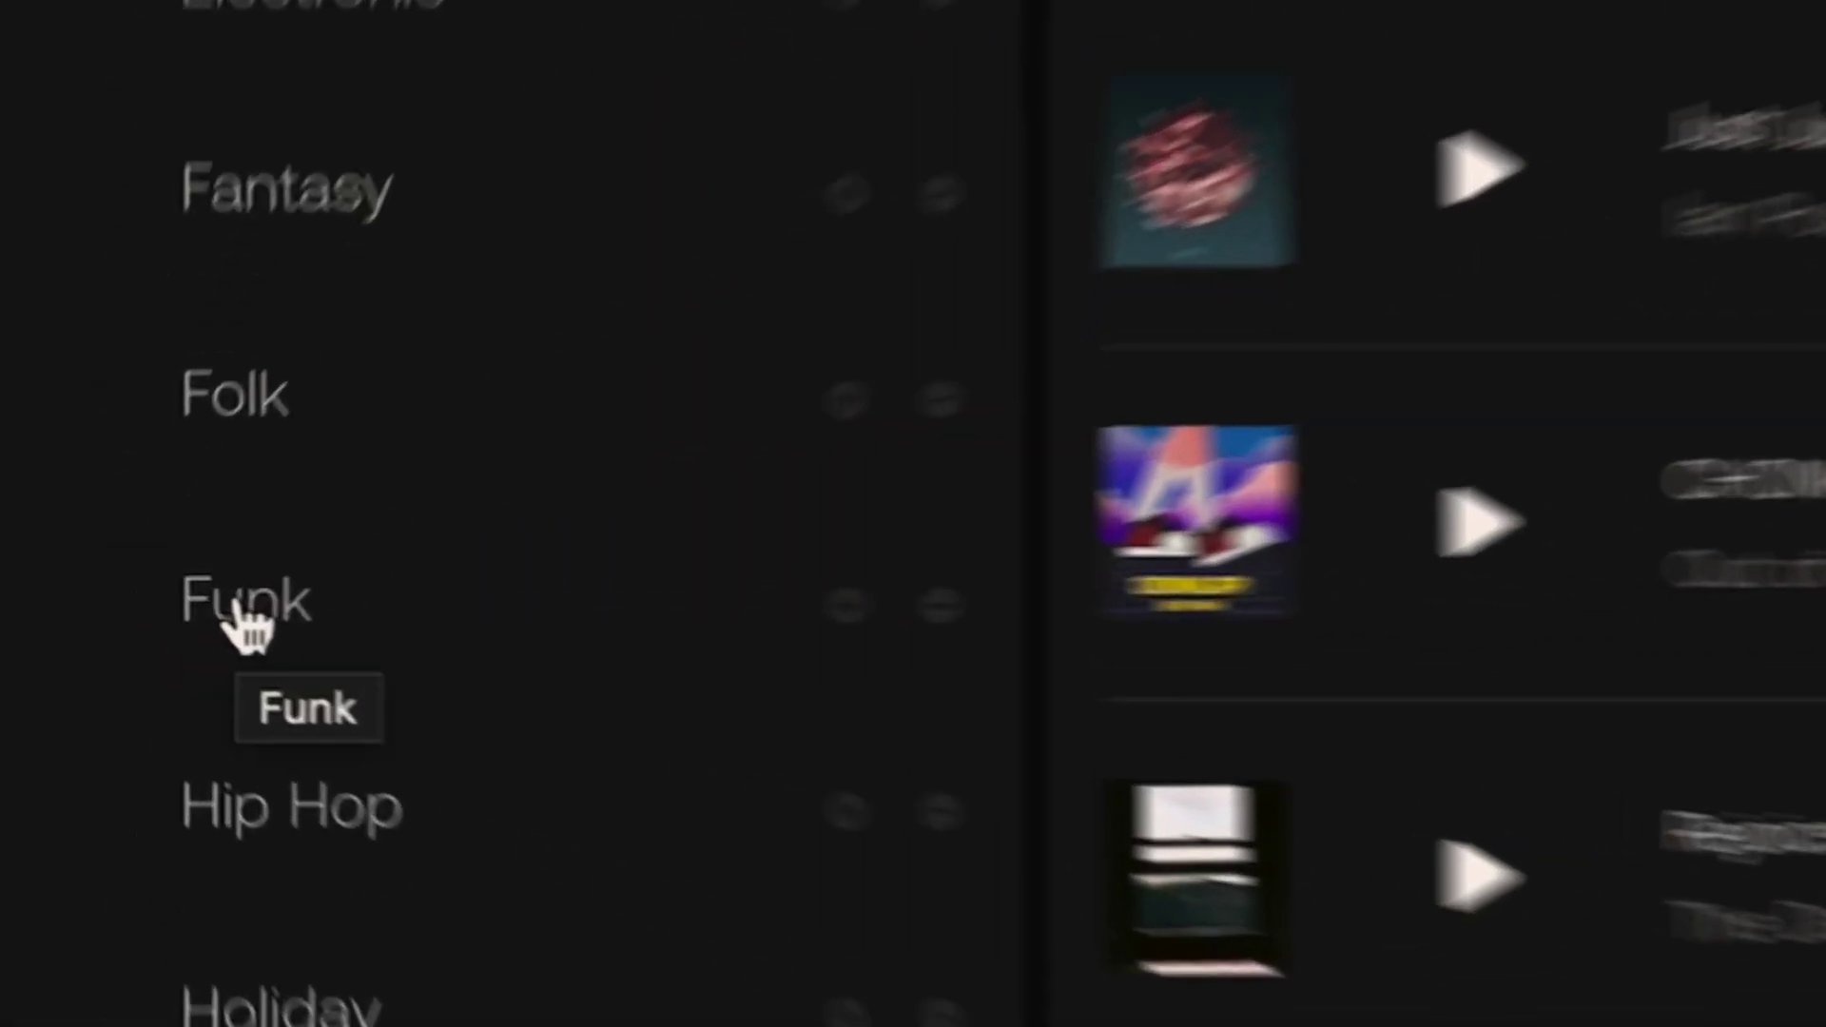
click(249, 614)
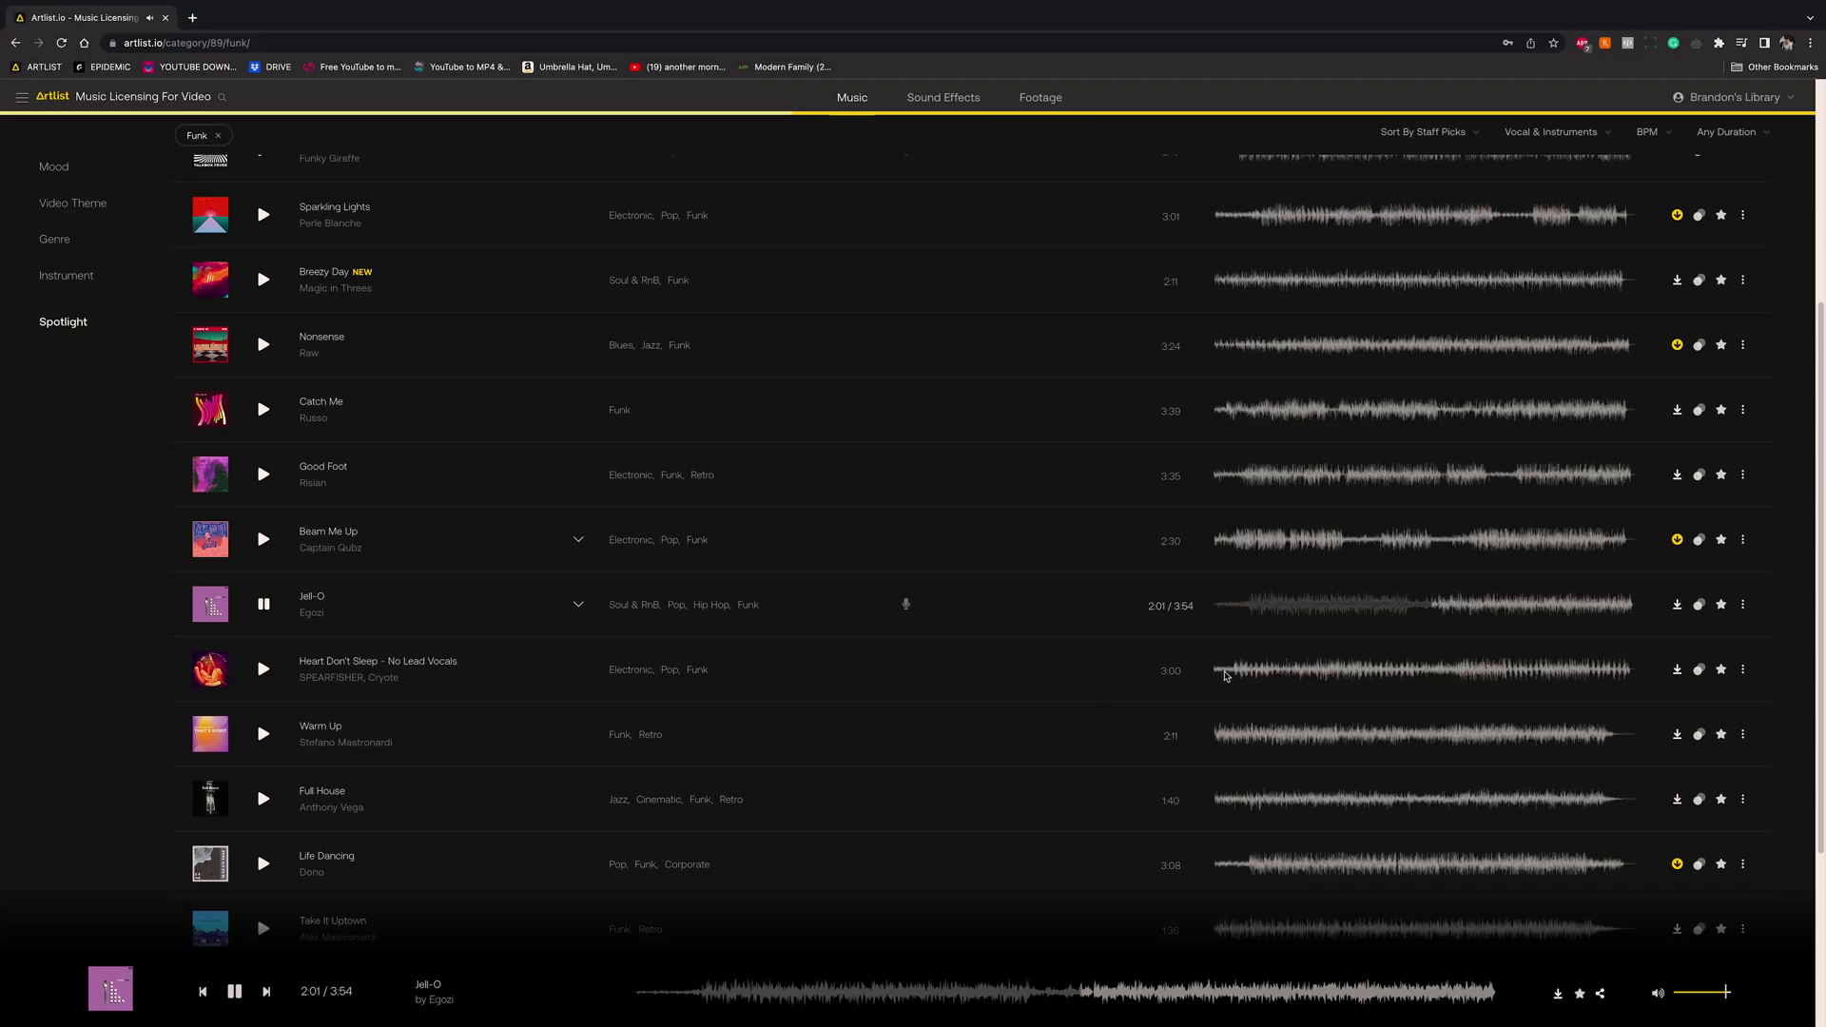
Preview the track "Heart Don't Sleep - No Lead Vocals" in the Funk results
click(1228, 676)
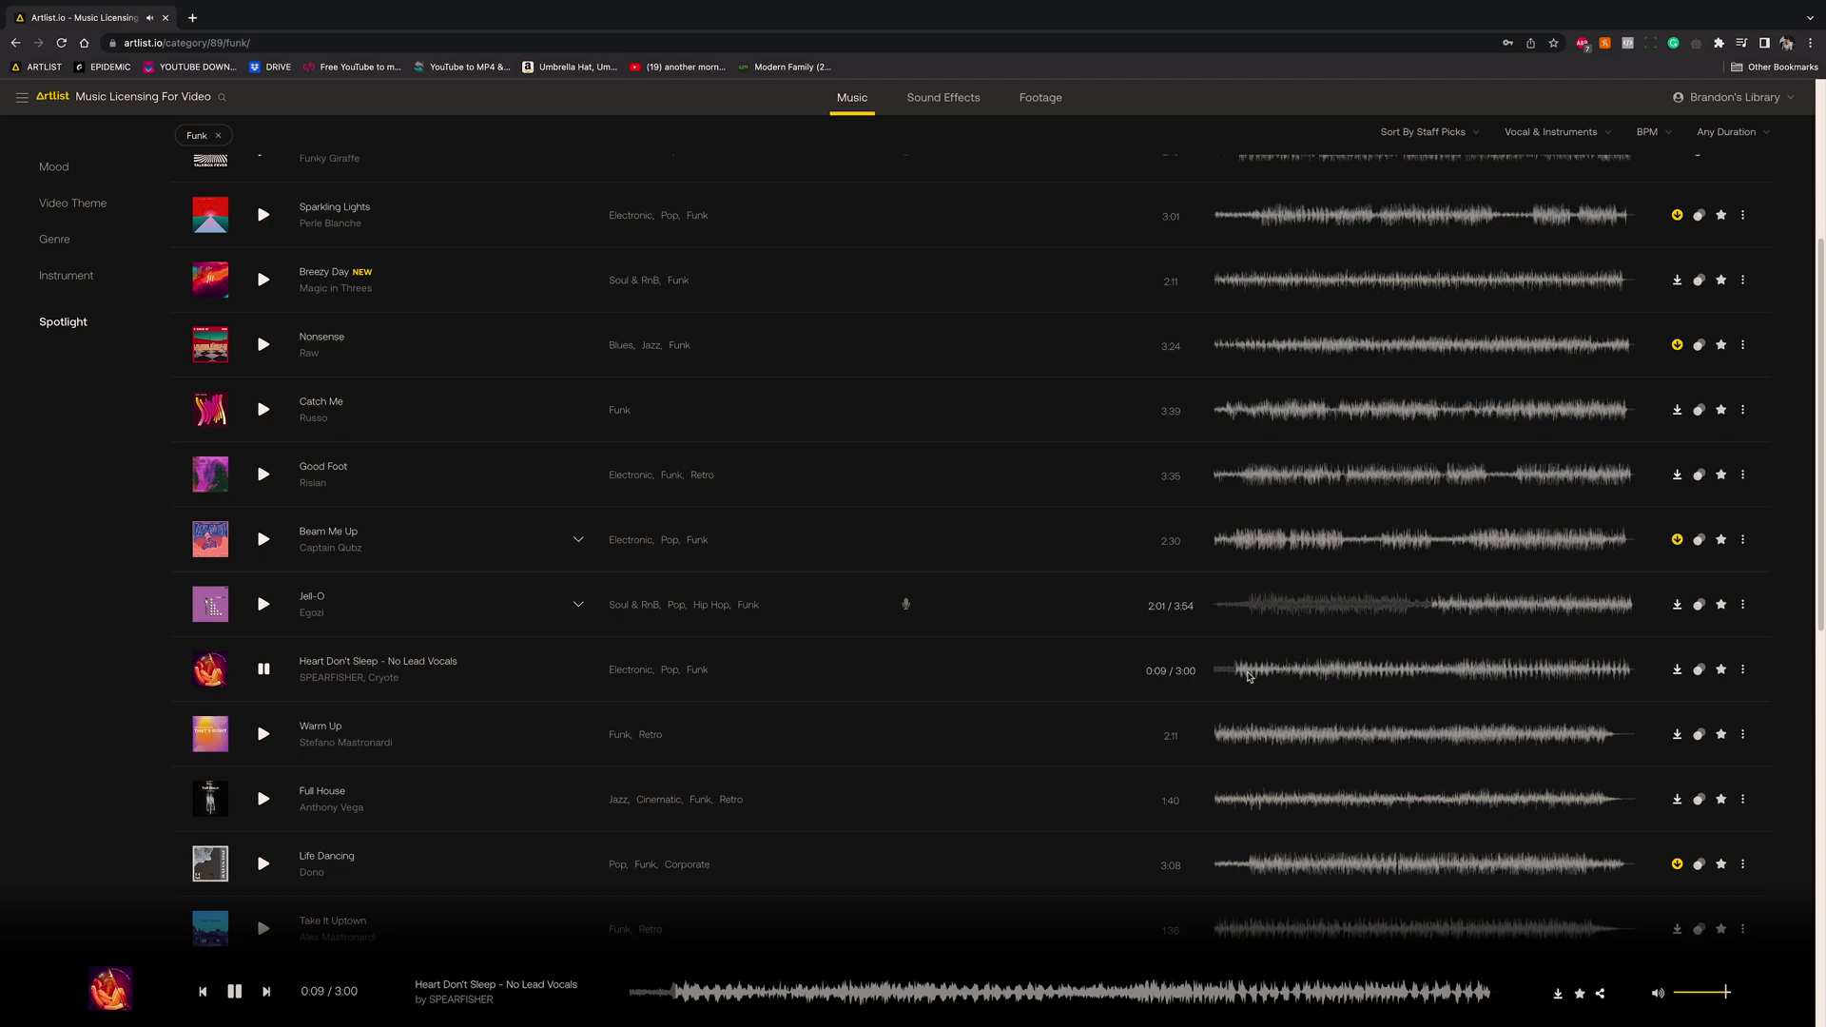
scroll(1249, 676, down, 1)
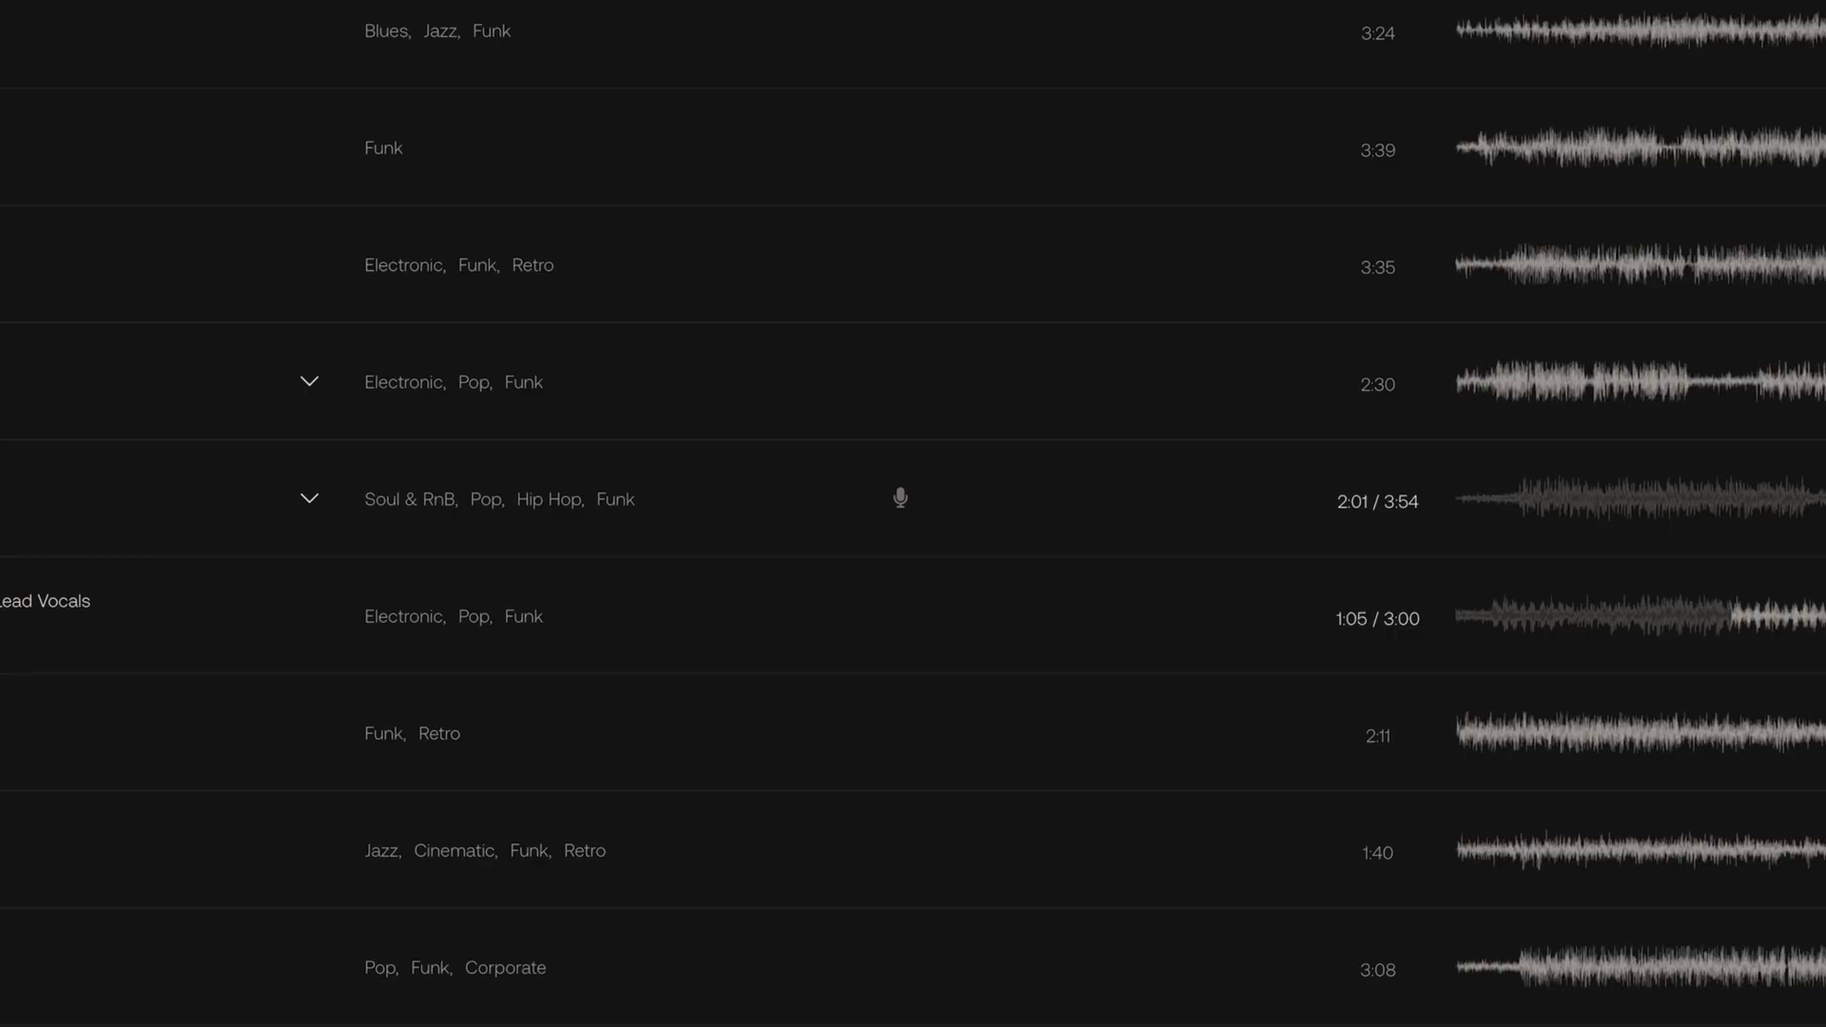
Switch to Premiere Pro and narrow its window to free up part of the desktop
key(super+Tab)
mouse_move(723, 577)
mouse_down()
mouse_move(701, 550)
mouse_move(718, 572)
mouse_up()
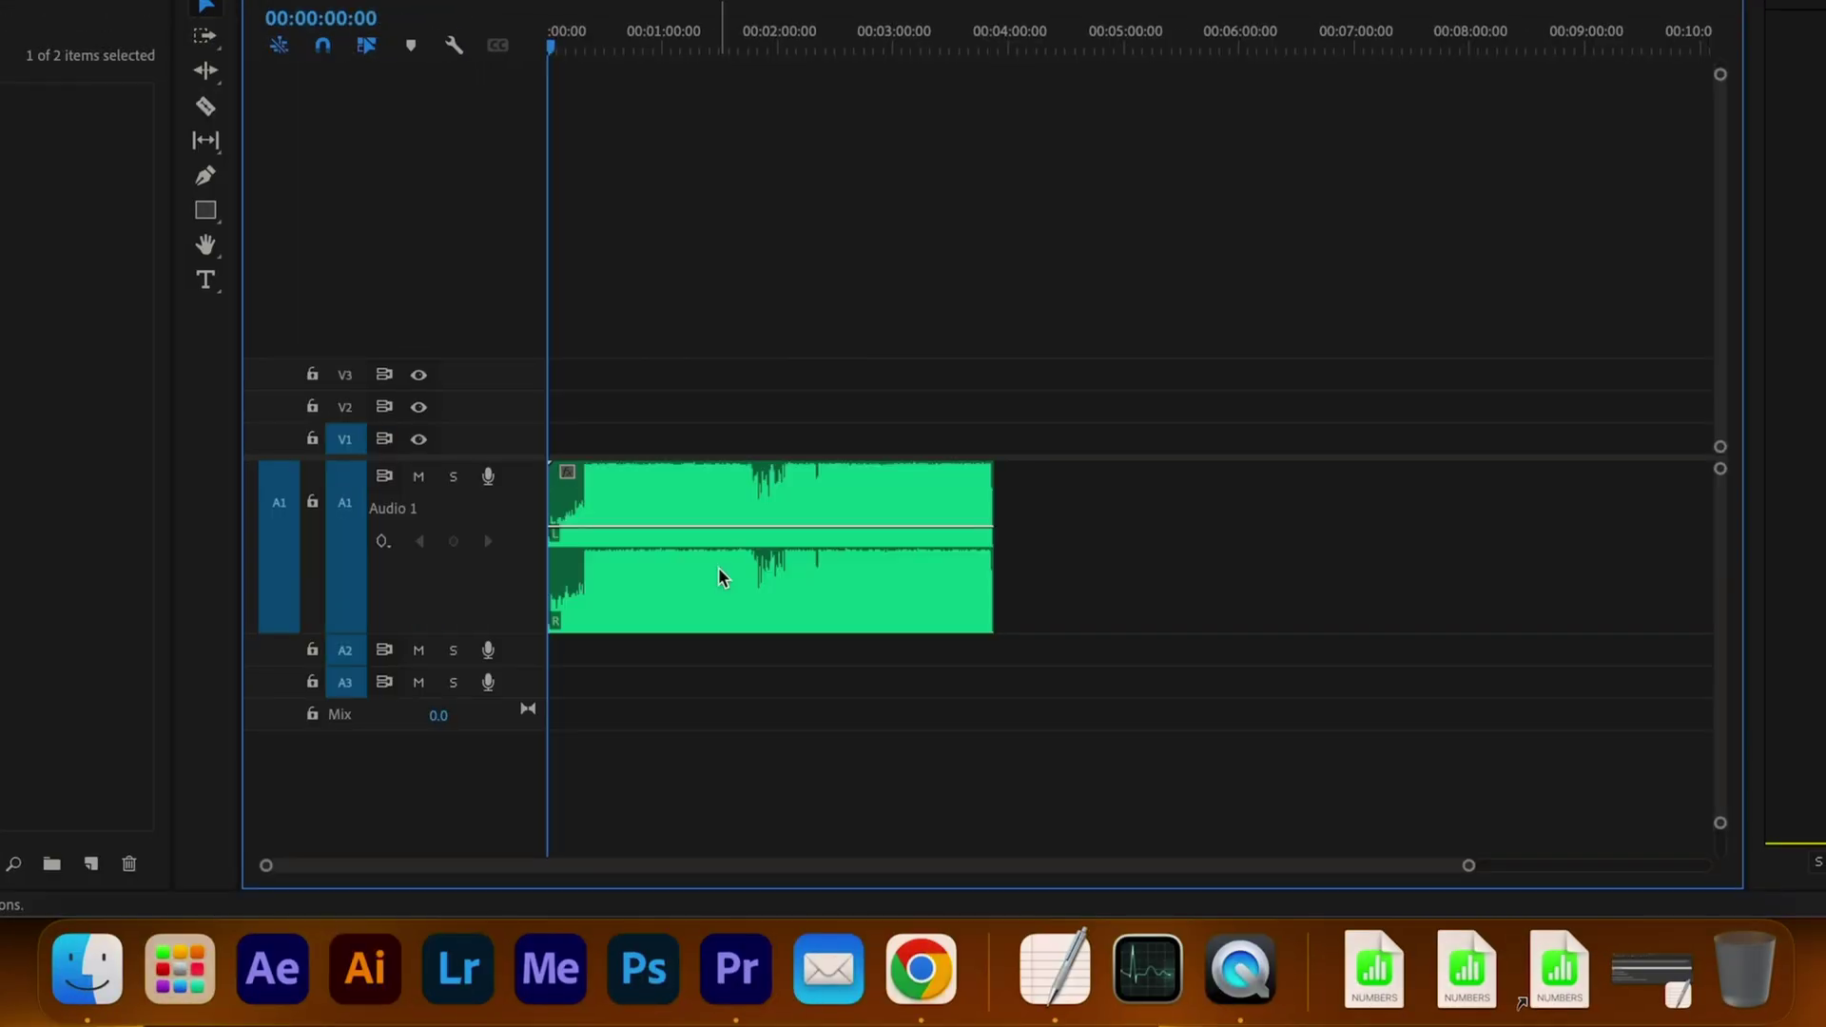
scroll(832, 639, up, 3)
key(equal)
drag(1823, 699, 1163, 699)
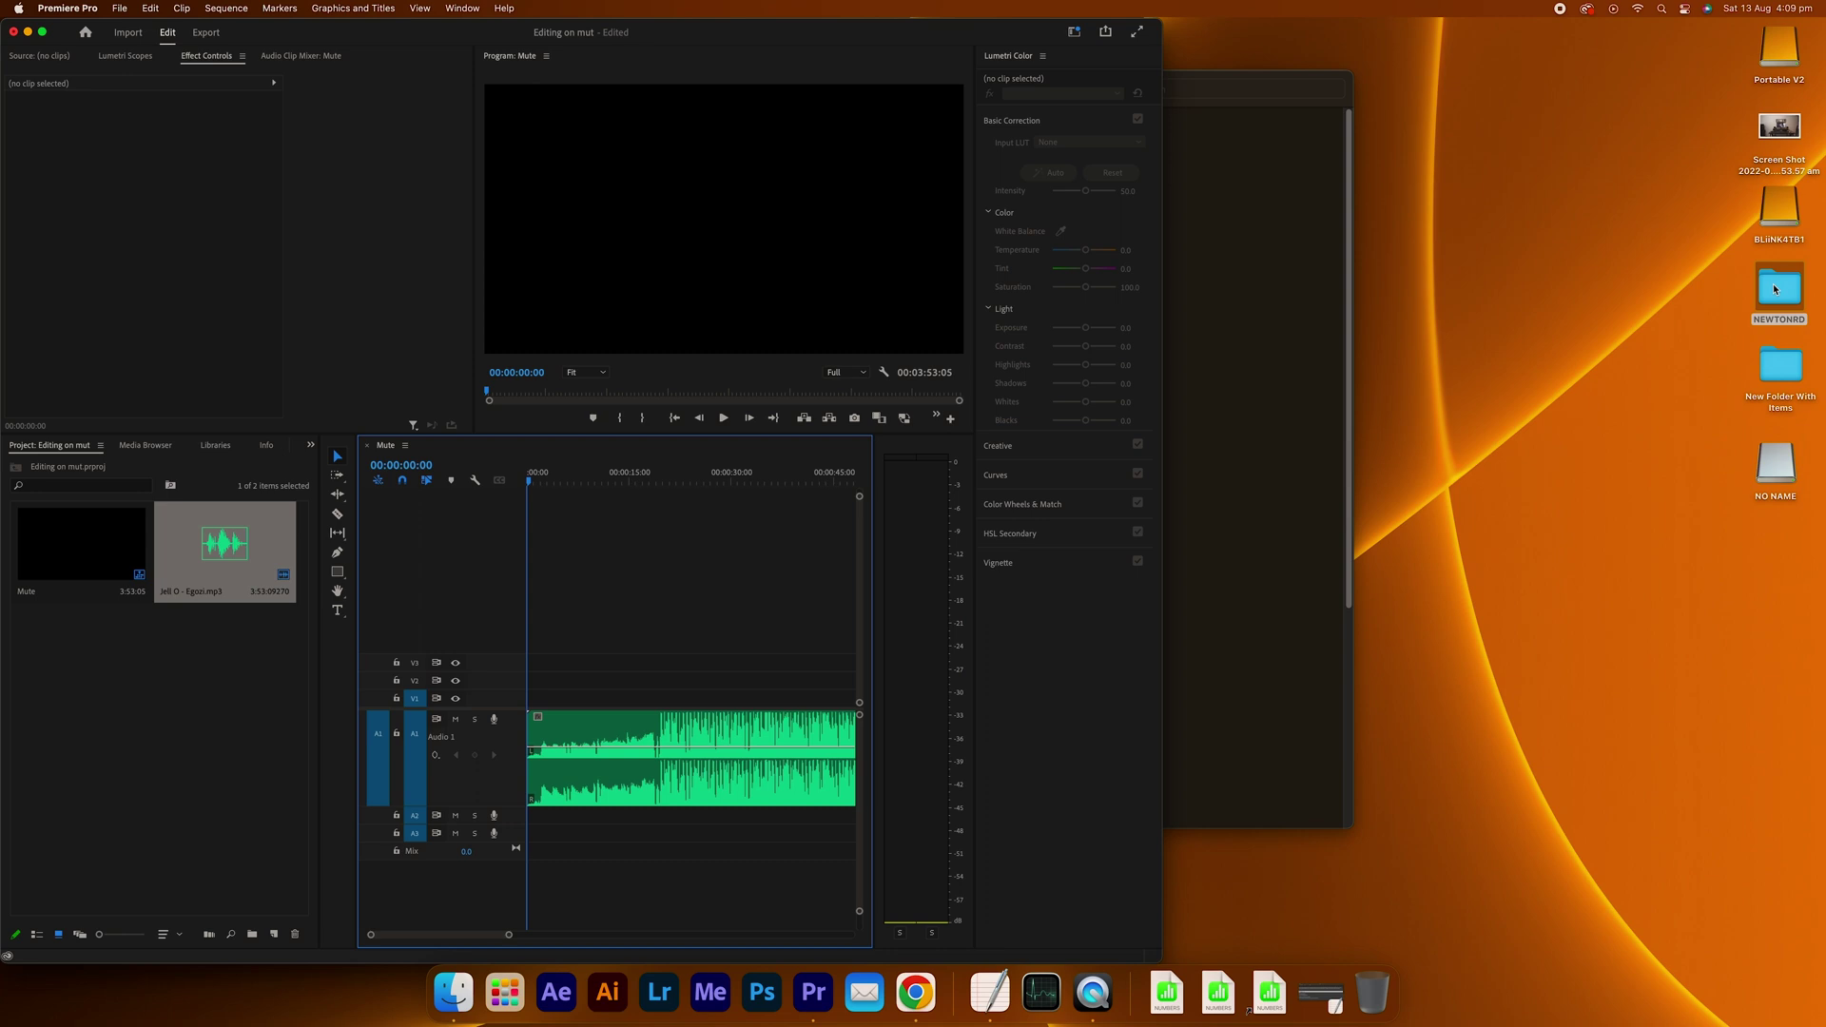
Open the NEWTONRD folder and arrange its window beside the Premiere Pro timeline
double_click(1775, 288)
drag(954, 51, 1192, 20)
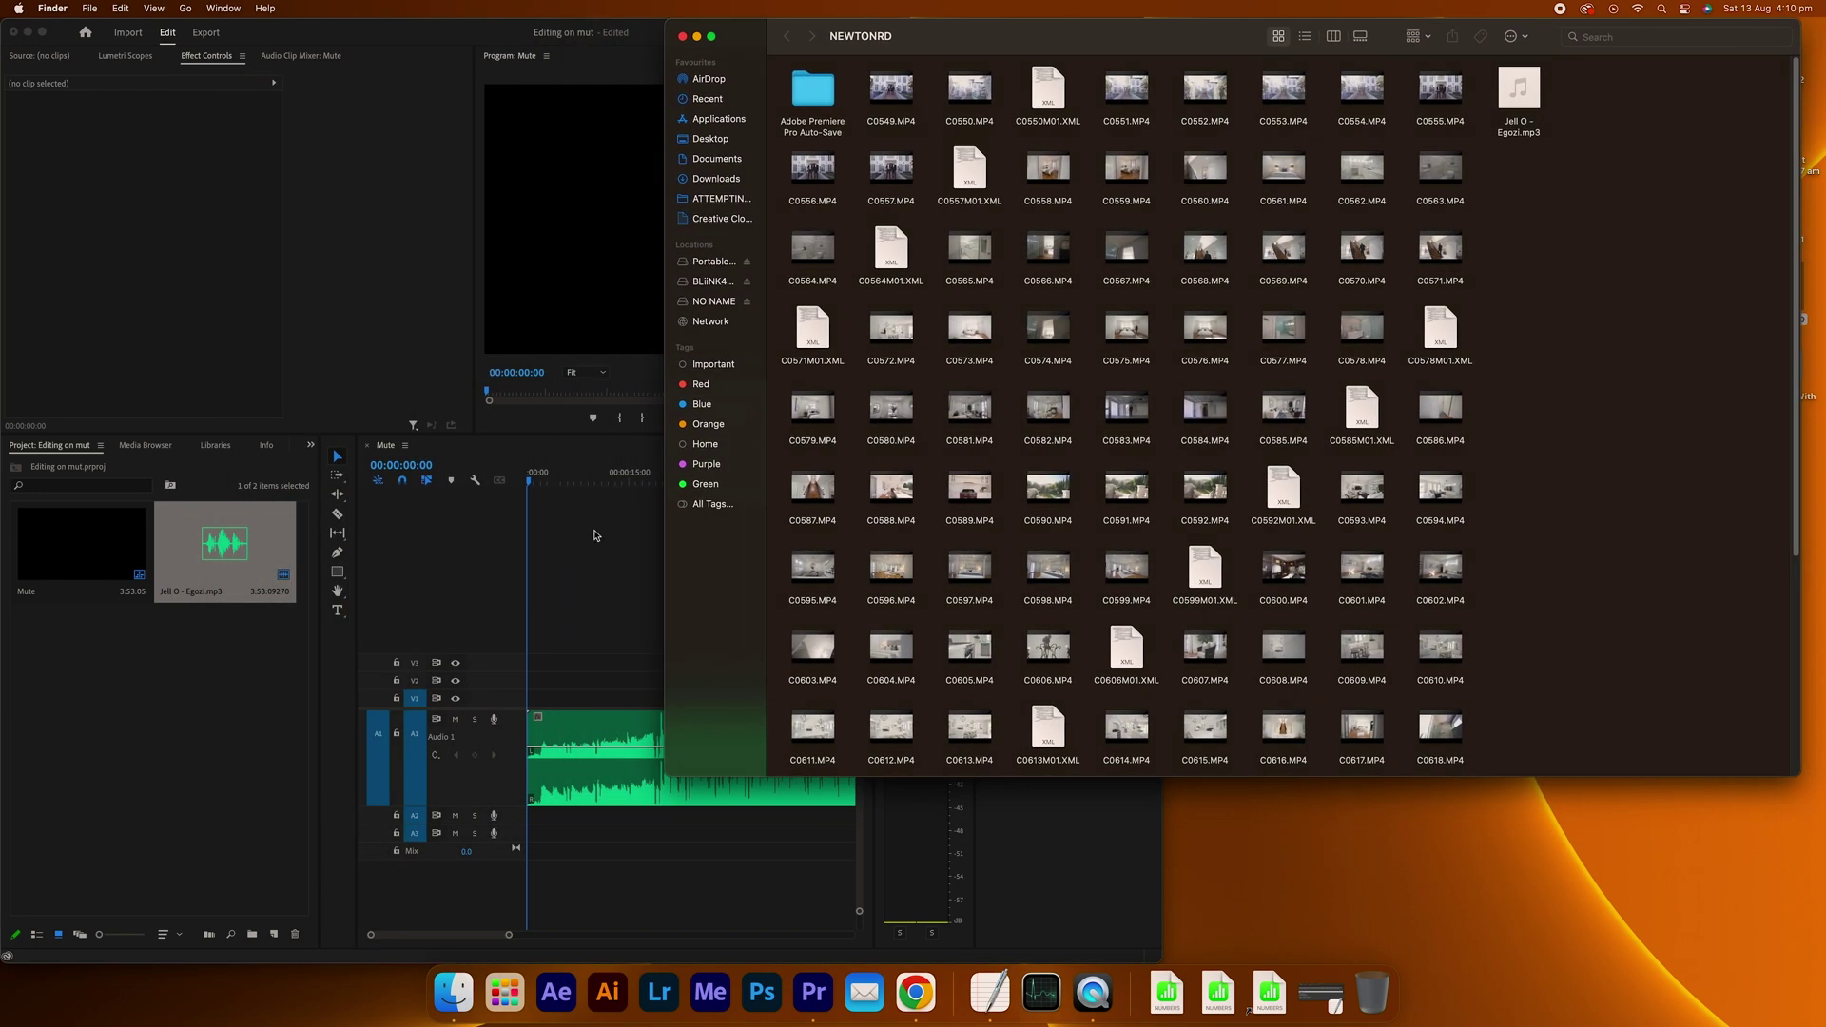
drag(670, 769, 885, 934)
scroll(1309, 449, down, 3)
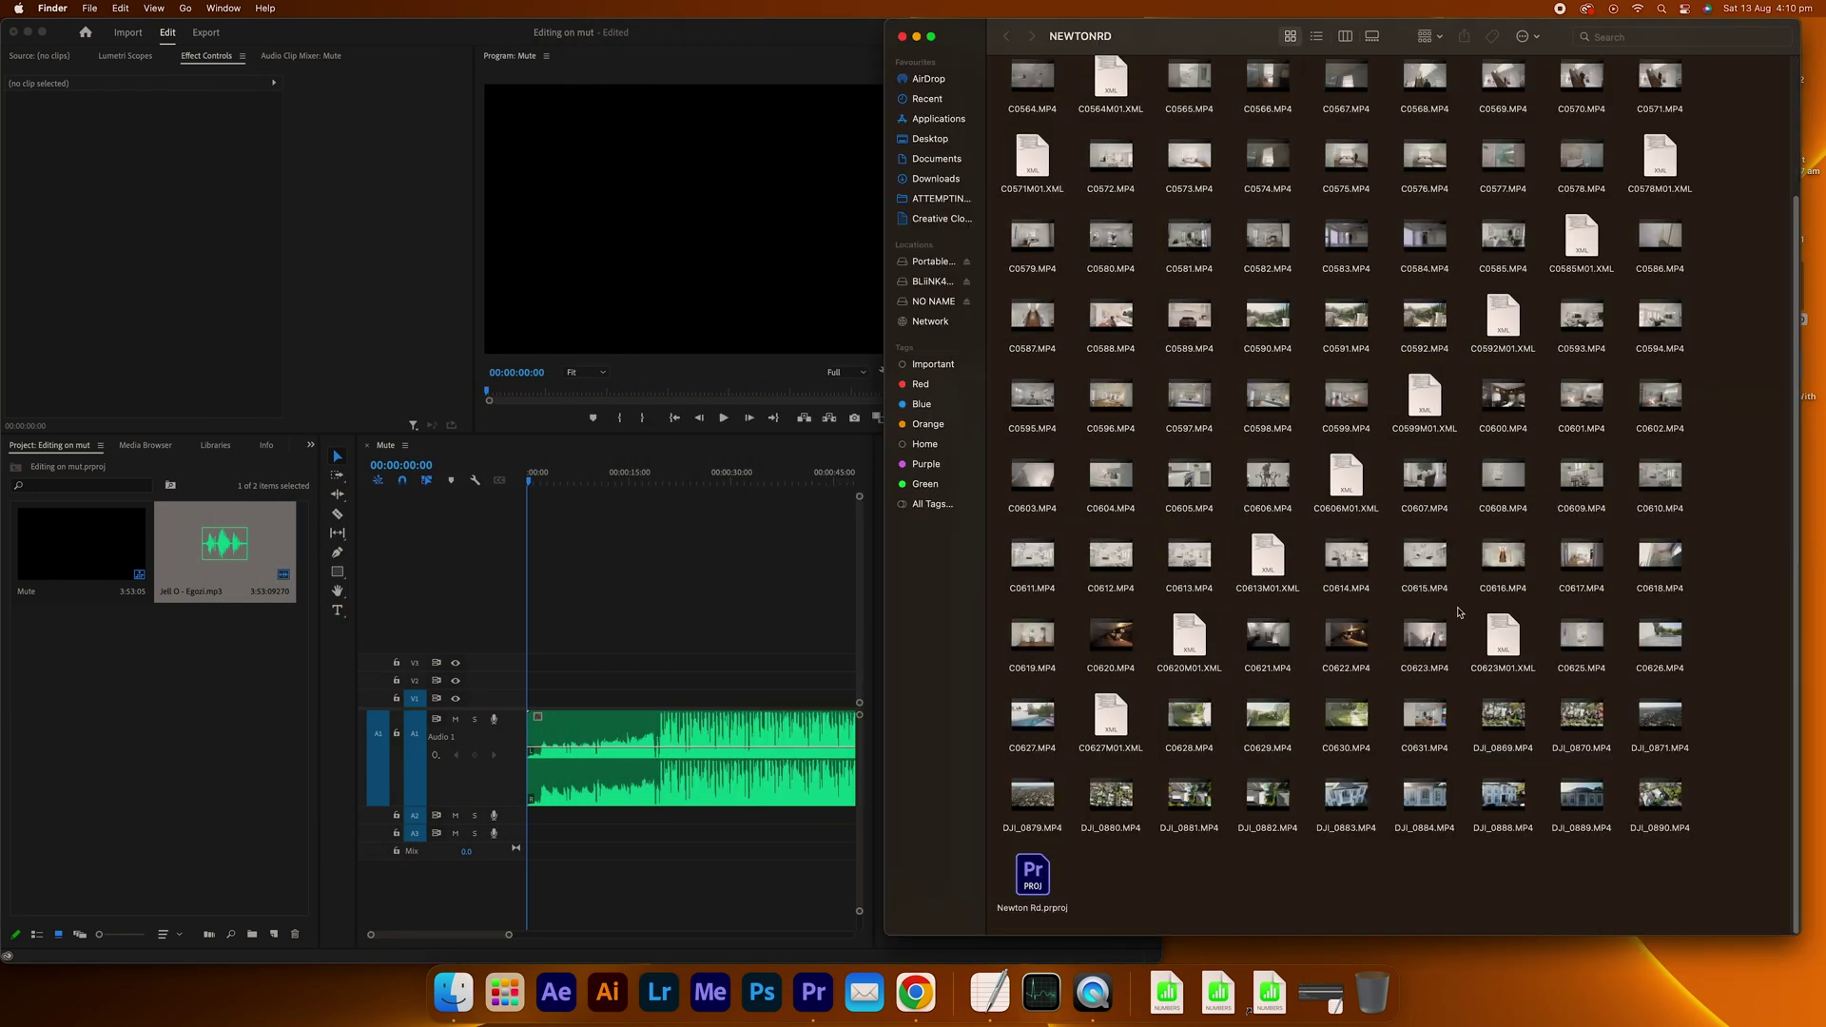
Add DJI_0888.MP4 from the folder to track V1 above the music and trim it to about 5 seconds
drag(1503, 795, 571, 697)
mouse_move(669, 483)
mouse_down()
mouse_move(648, 482)
mouse_move(666, 485)
mouse_up()
key(w)
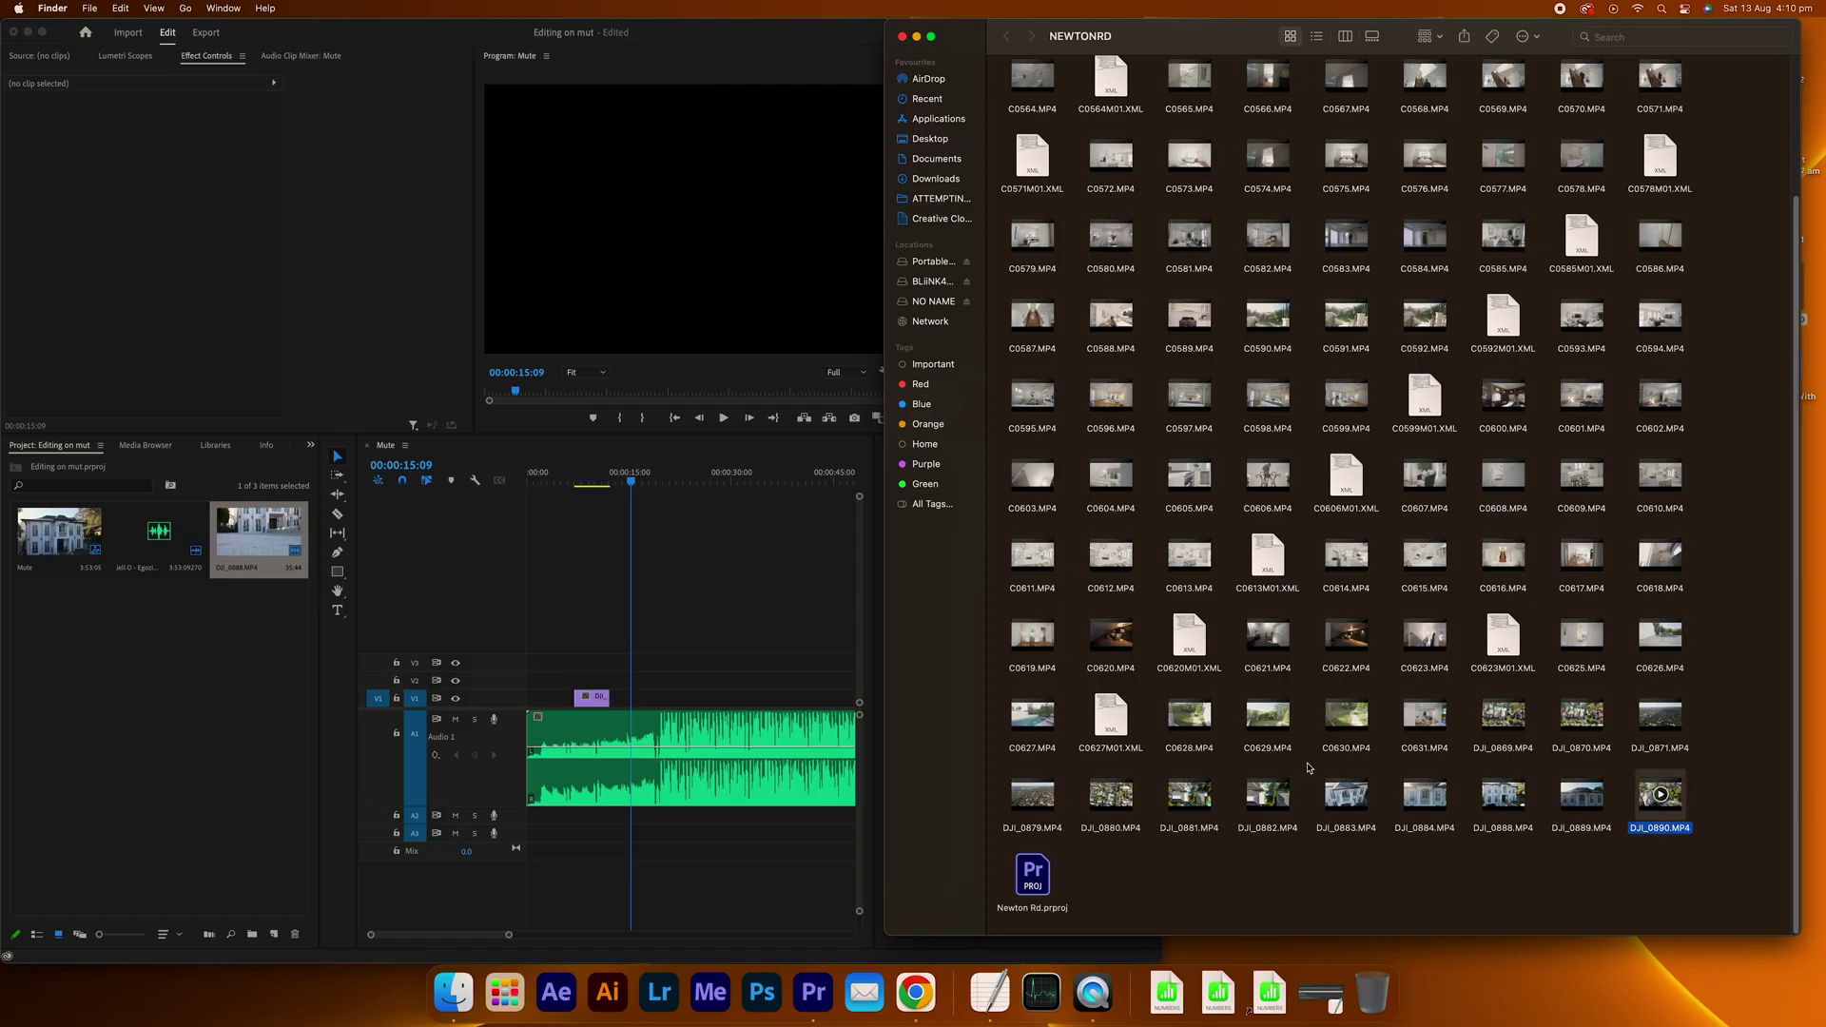
Preview DJI_0890.MP4 in the folder and place it on track V2 at the start of the sequence
key(space)
key(space)
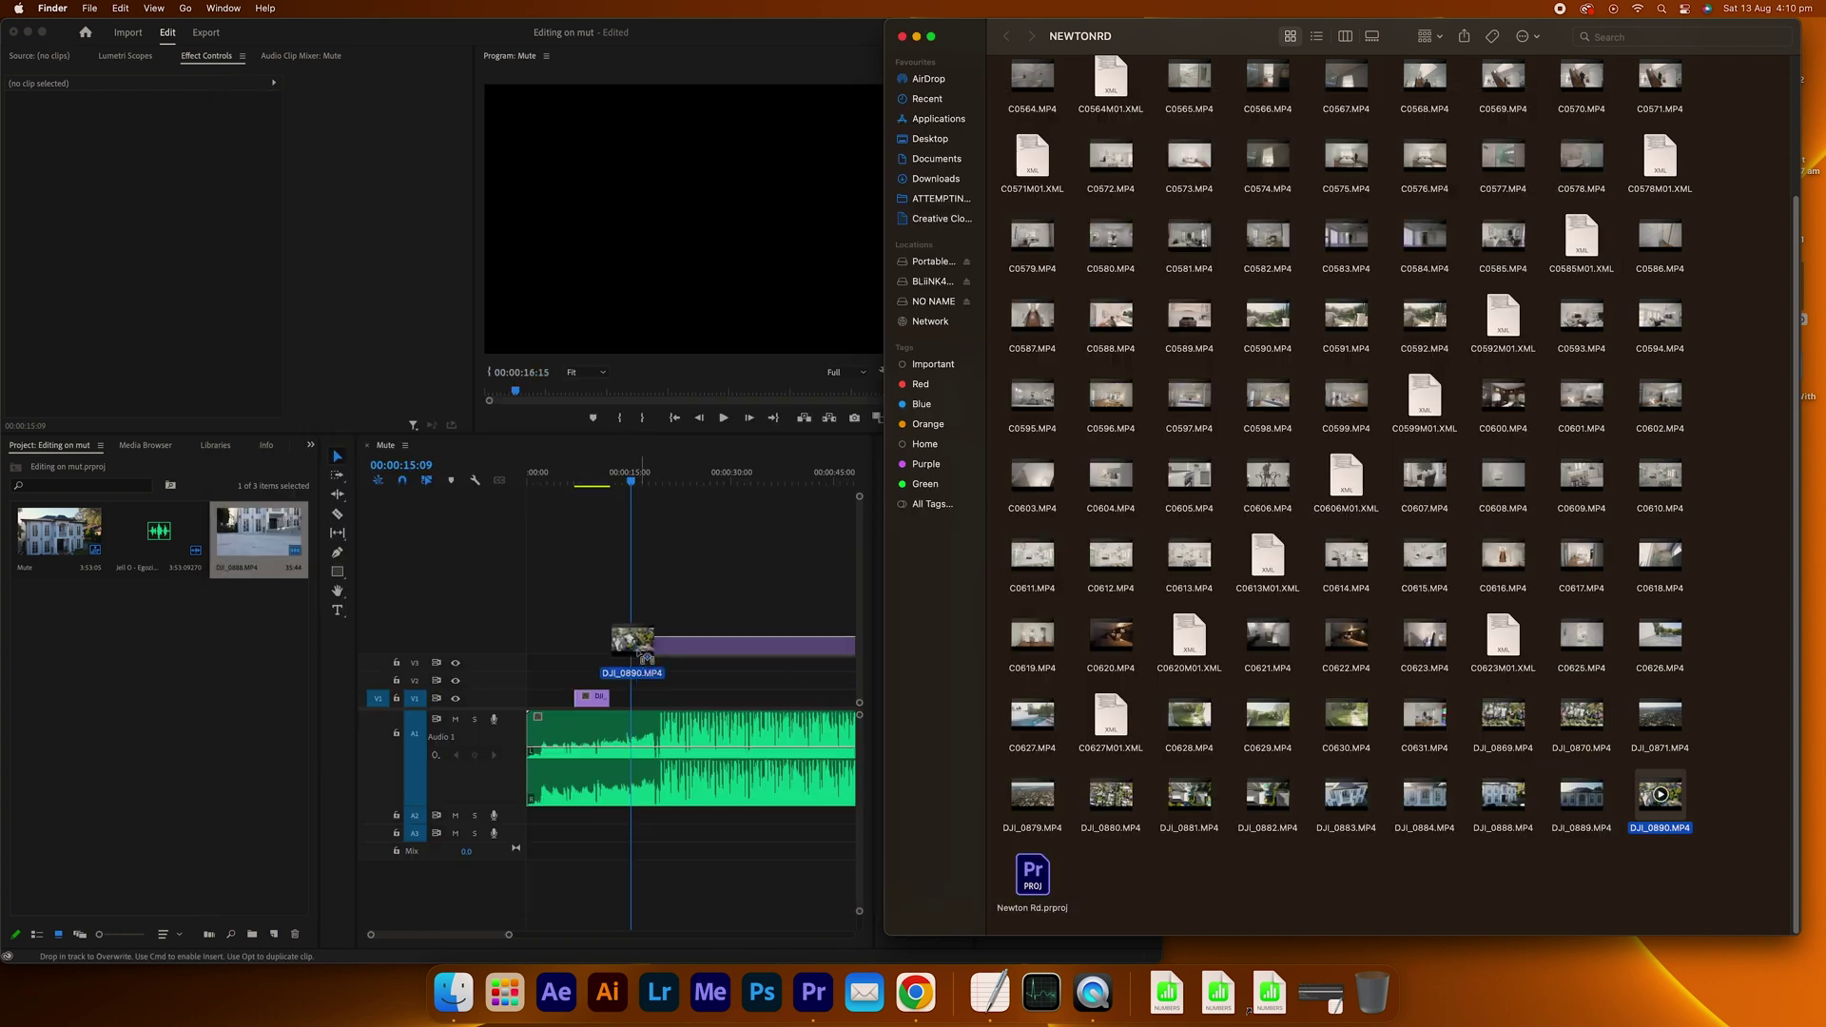
drag(584, 678, 584, 678)
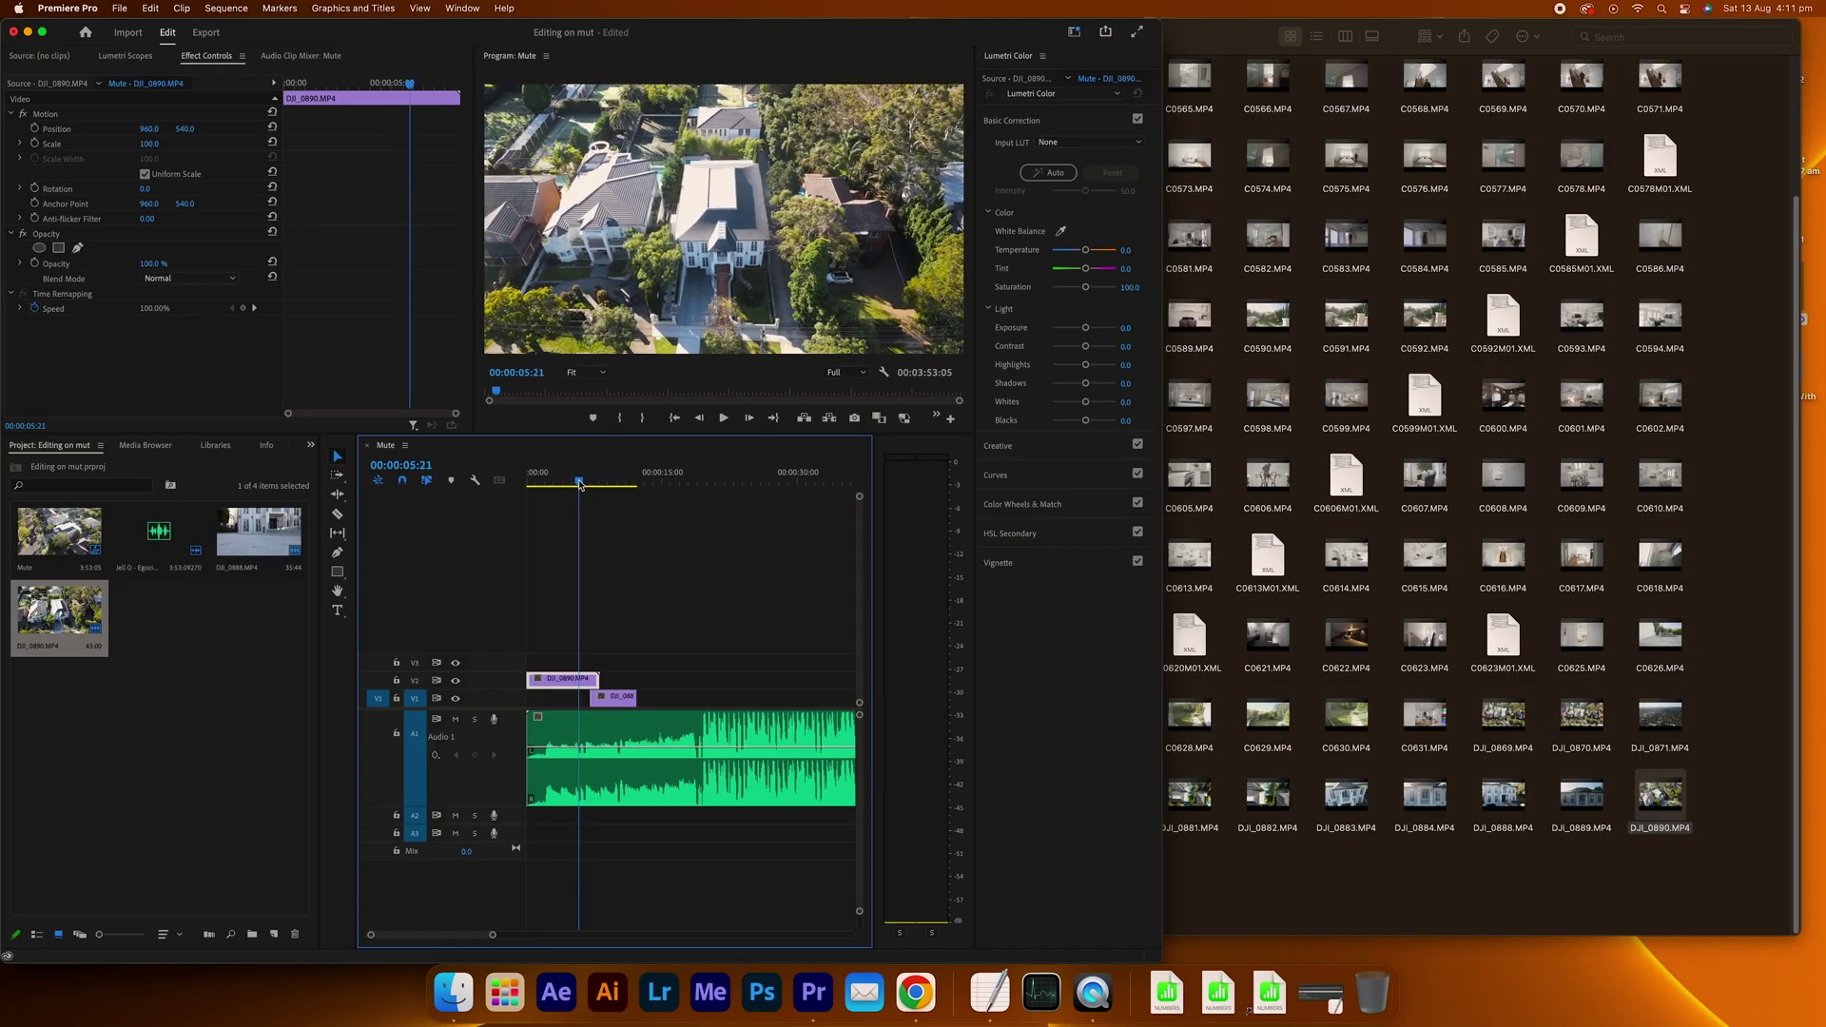
Cut DJI_0890.MP4 at the dip in the music waveform and delete the part after the cut
drag(582, 482, 581, 482)
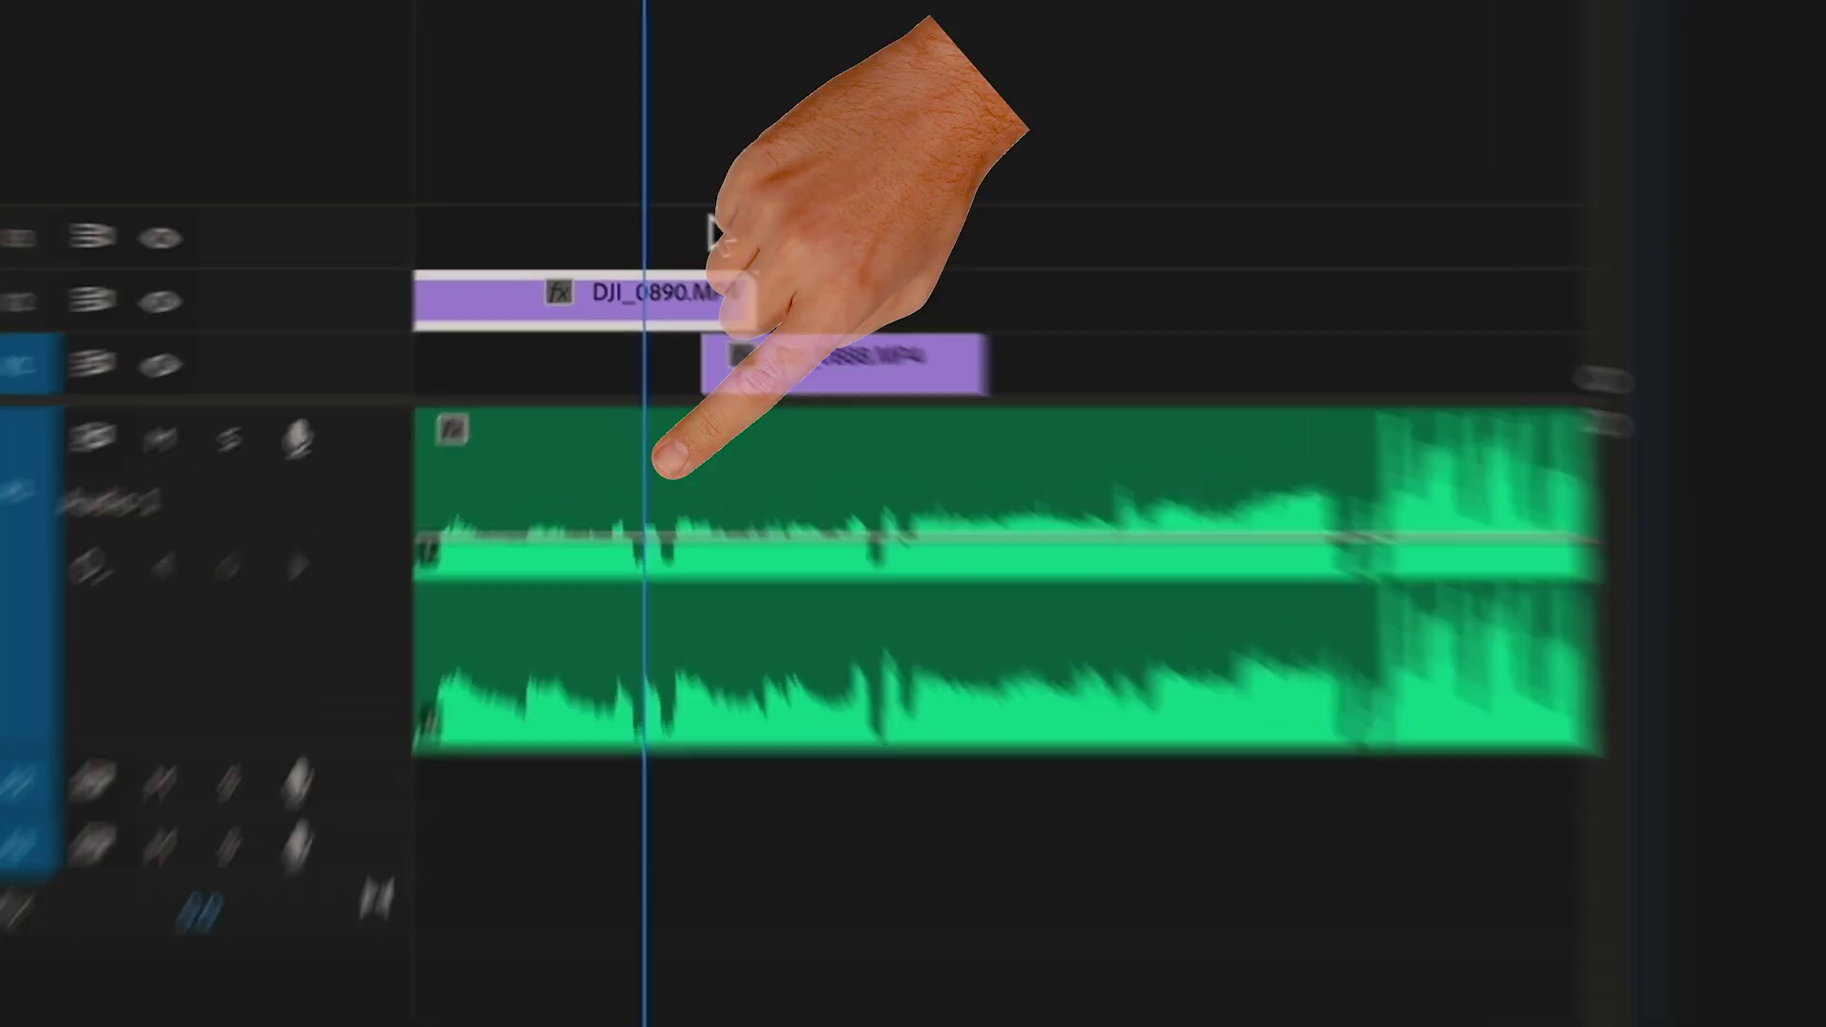
key(c)
click(647, 301)
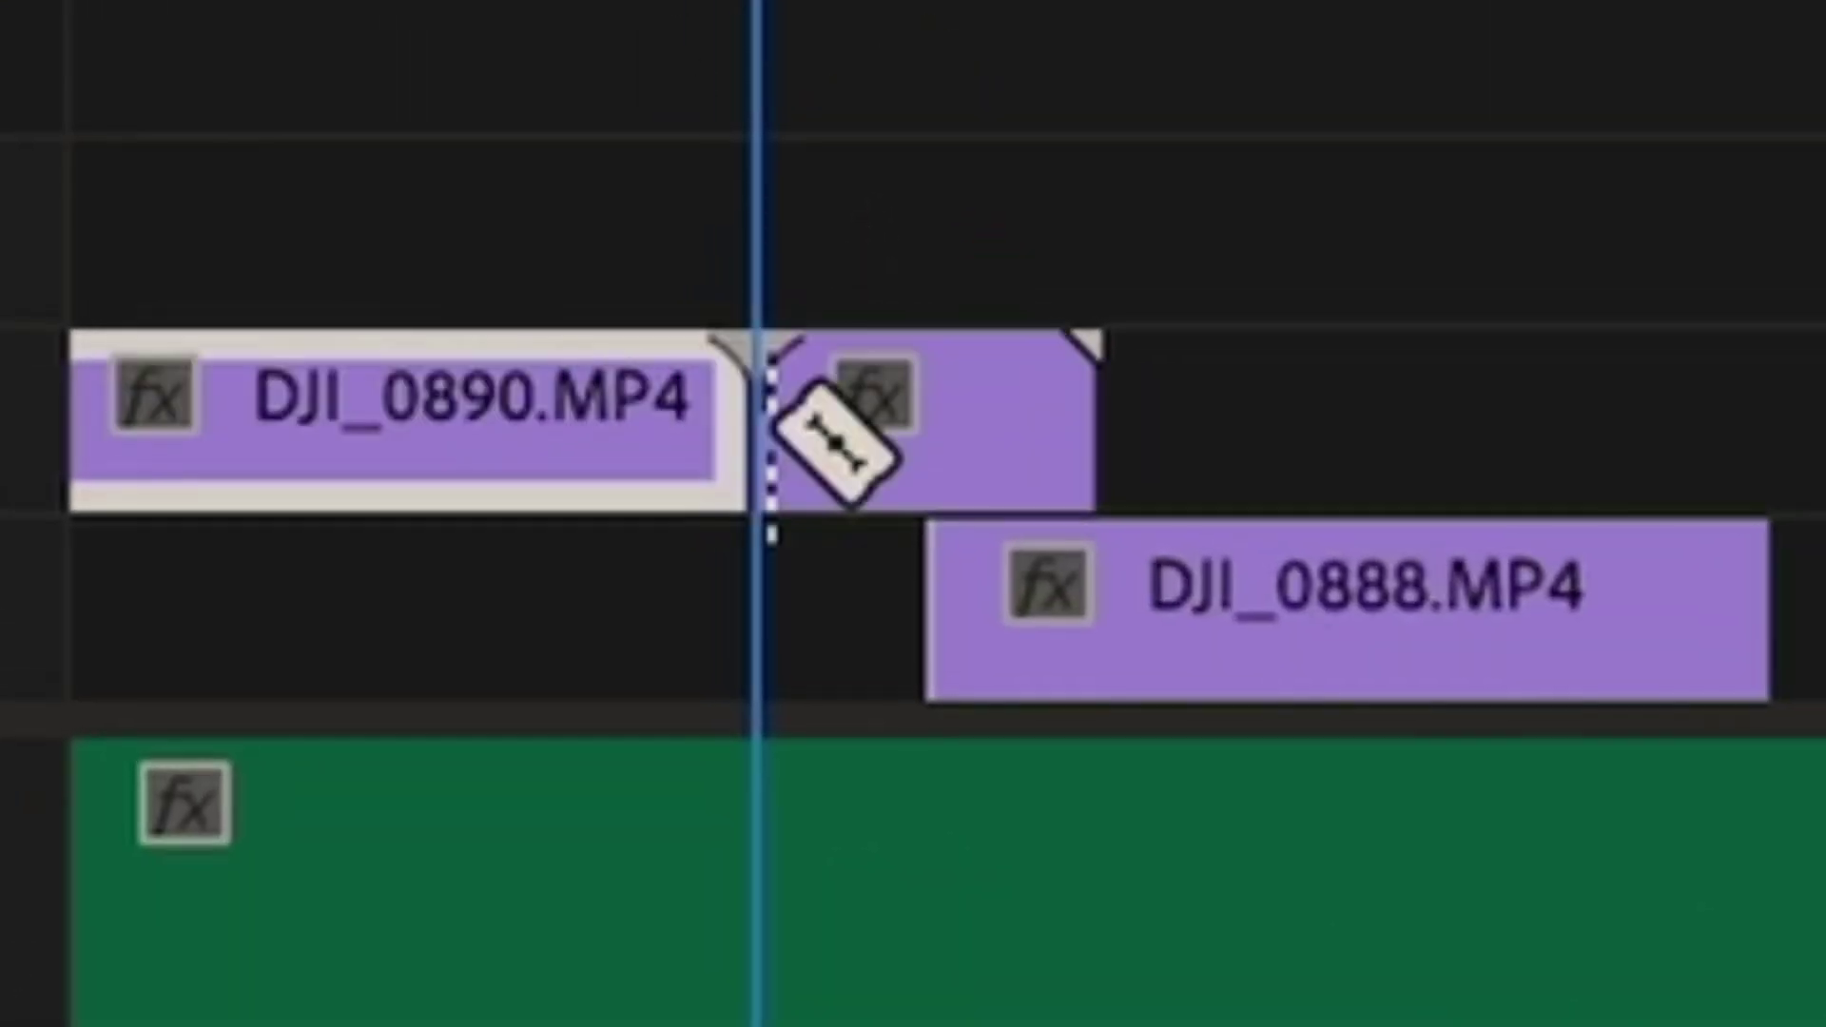
key(v)
click(719, 306)
key(Delete)
Reverse the DJI_0888.MP4 clip by setting its speed to -100%
drag(590, 480, 648, 481)
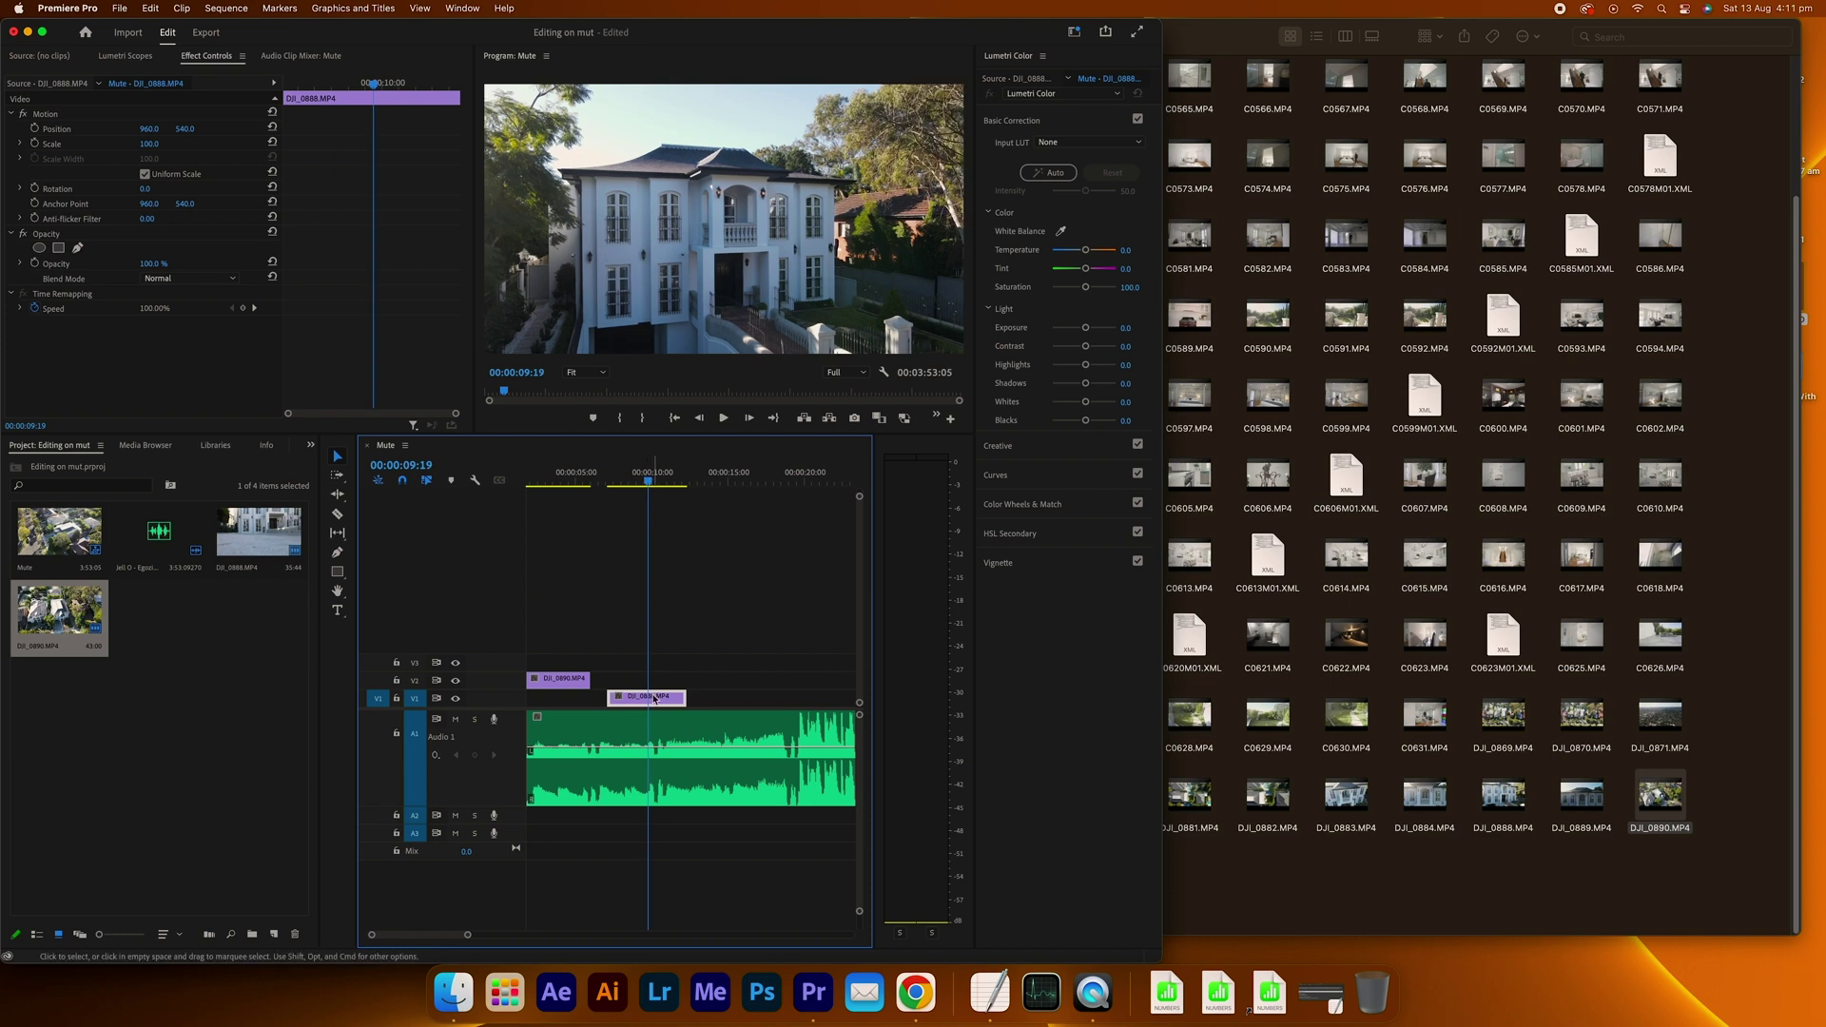
click(181, 8)
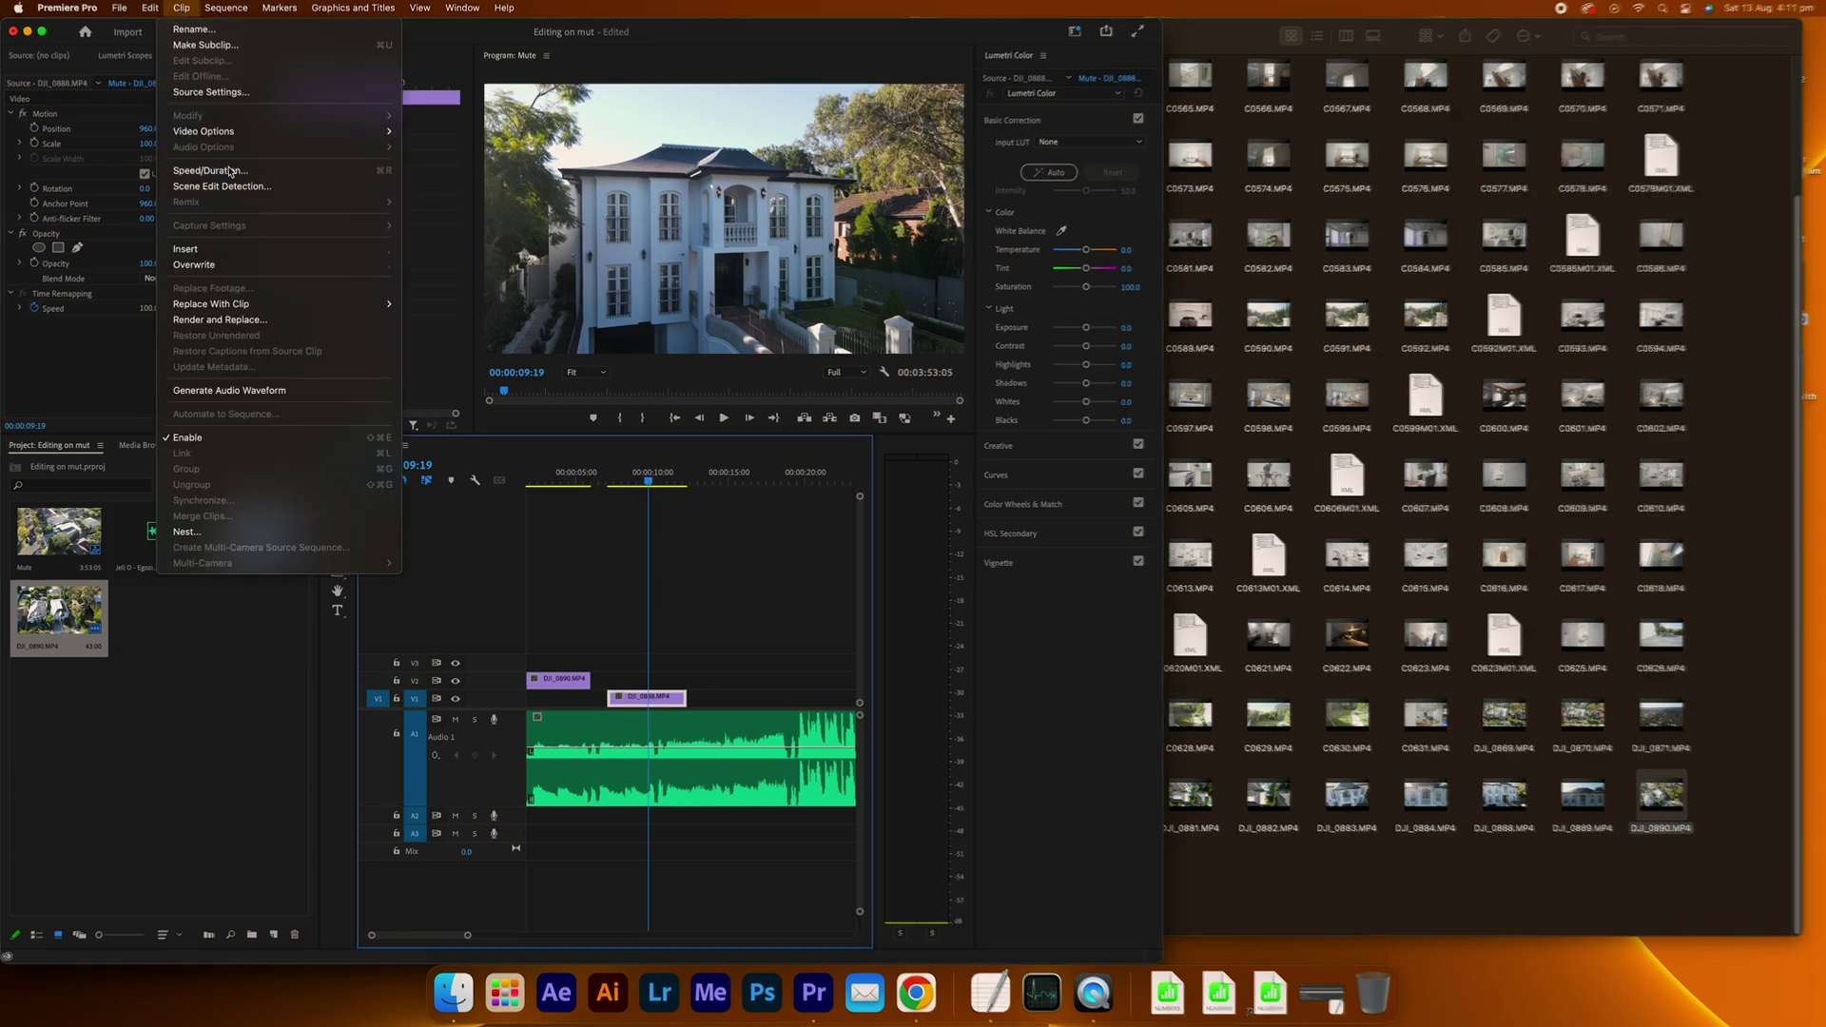
click(205, 171)
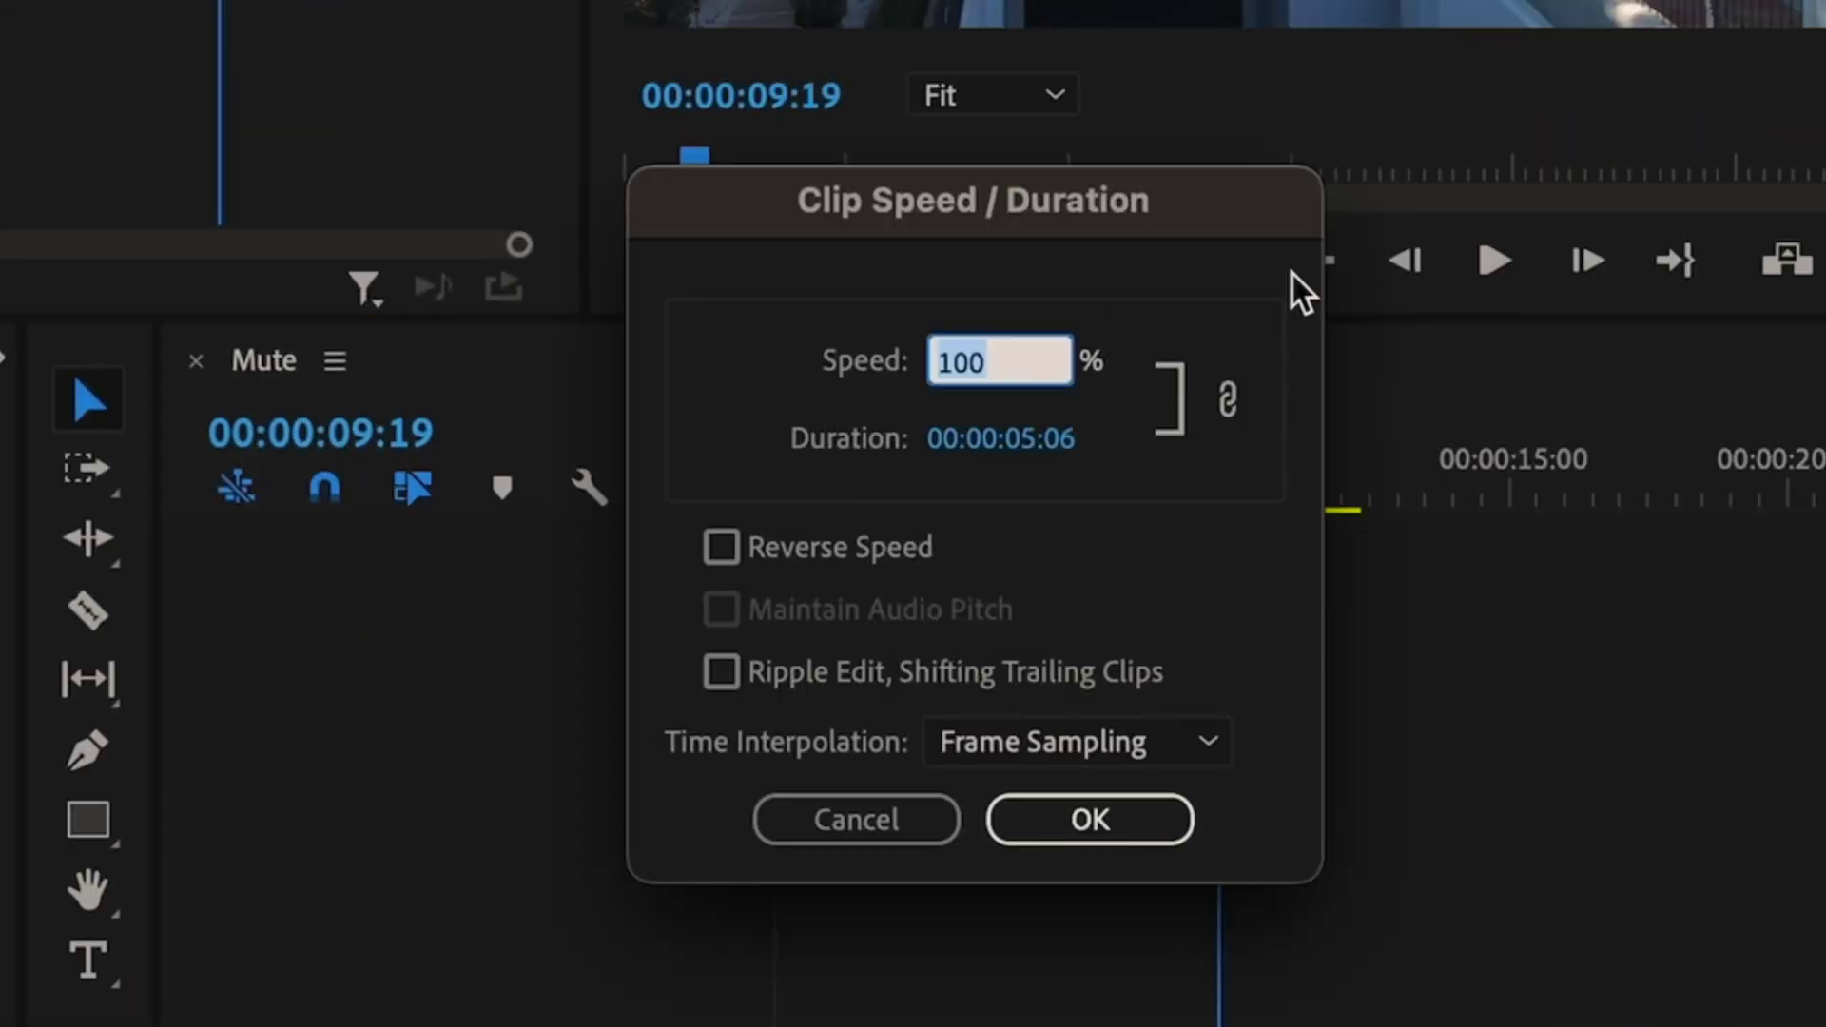
key(Left)
text(-)
key(Return)
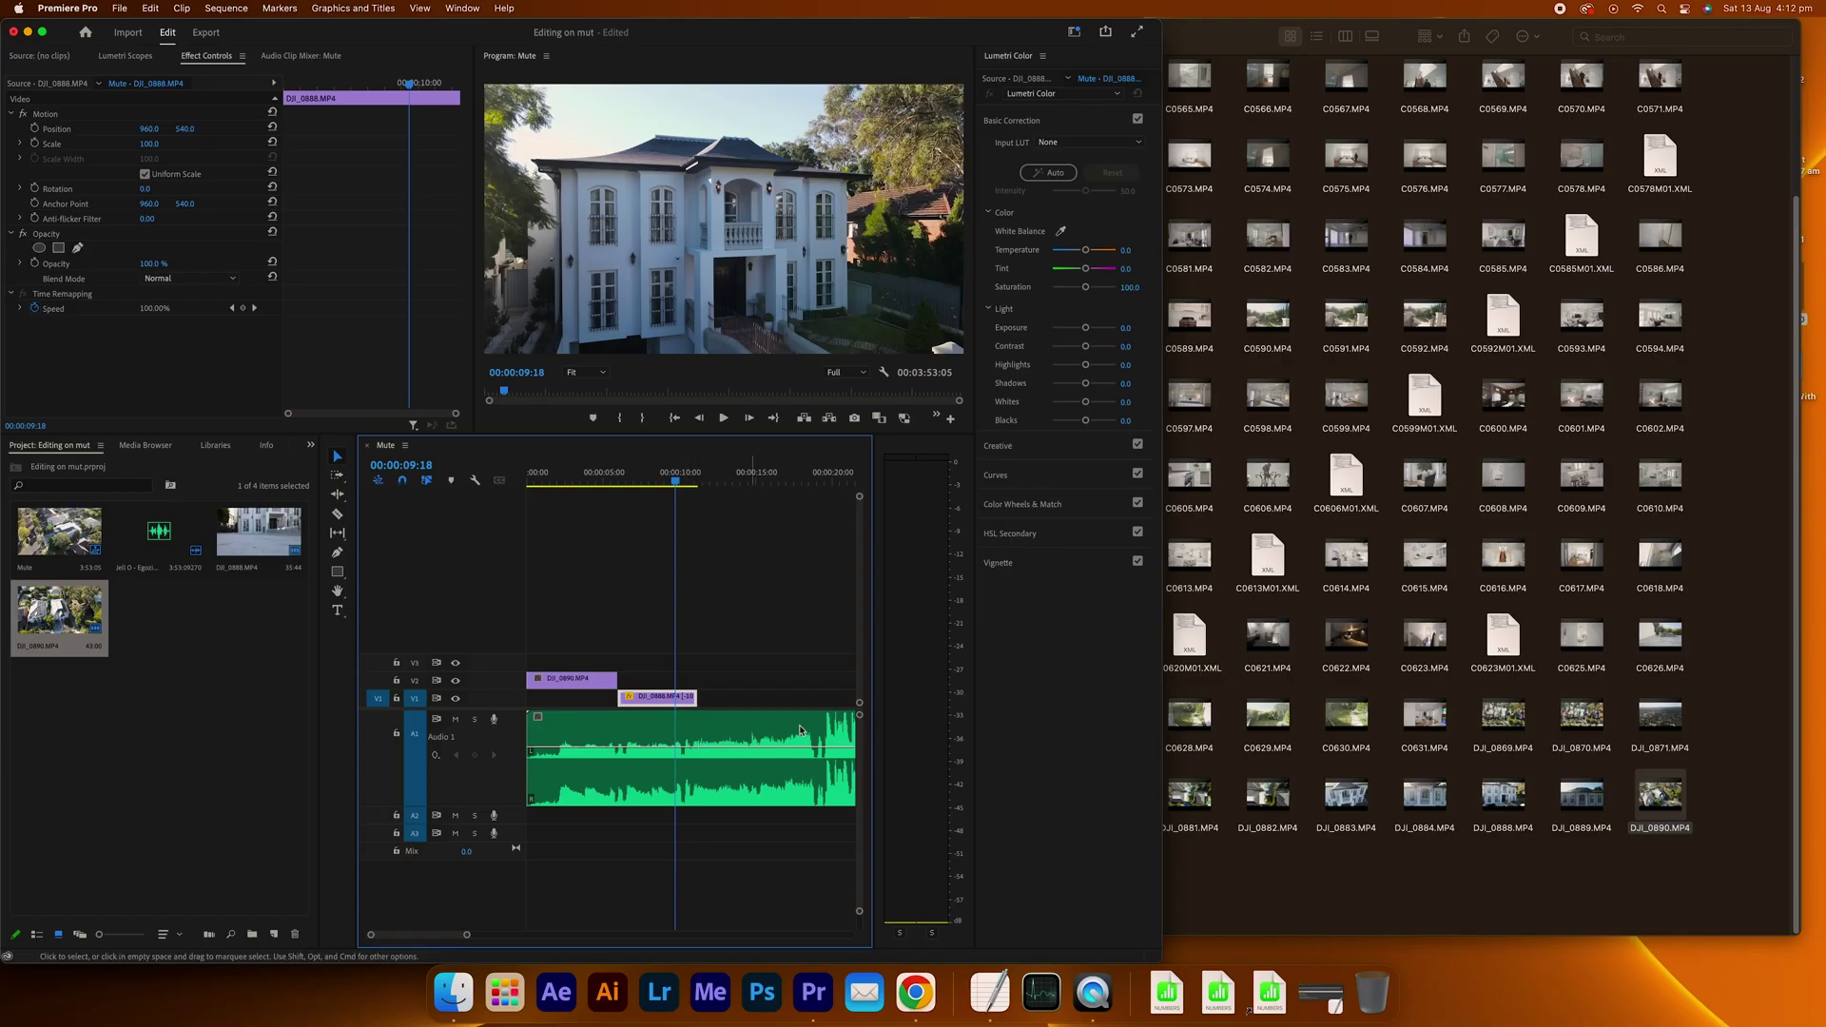
Add C0554.MP4 from the NEWTONRD folder to track V2, directly after the DJI_0888.MP4 clip
click(1364, 871)
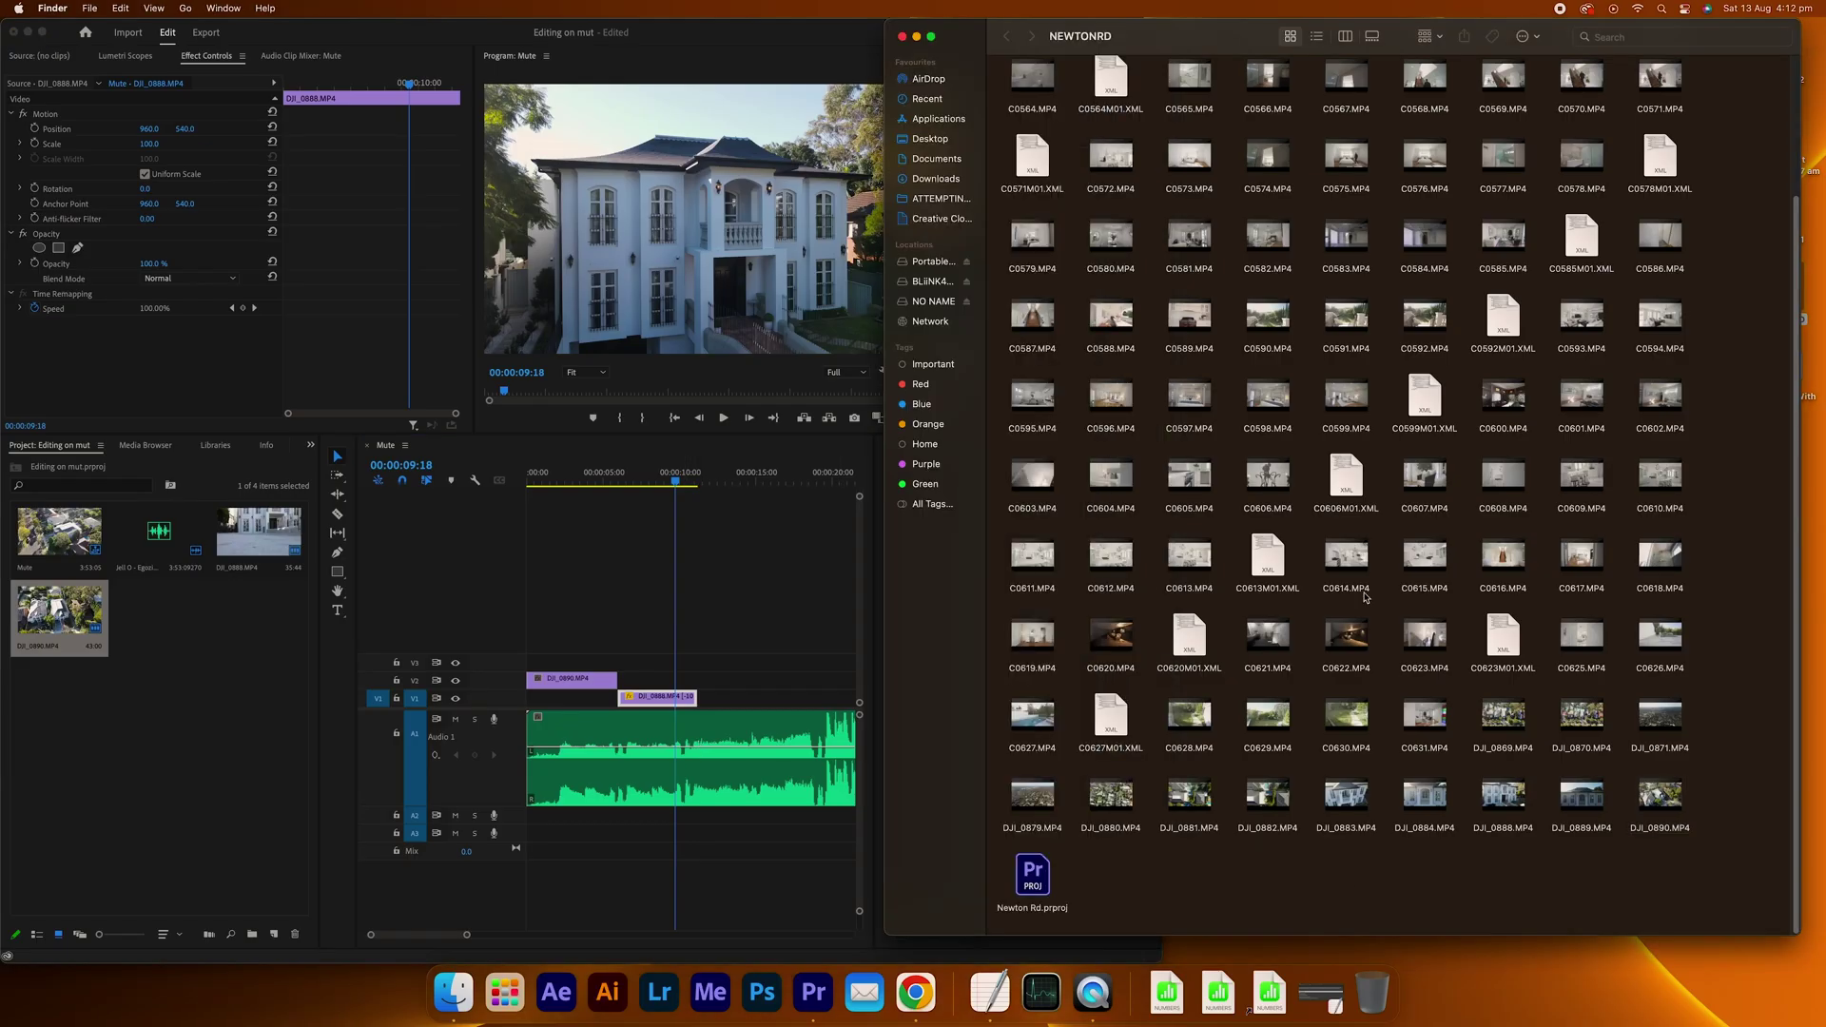
drag(1279, 162, 666, 679)
click(680, 483)
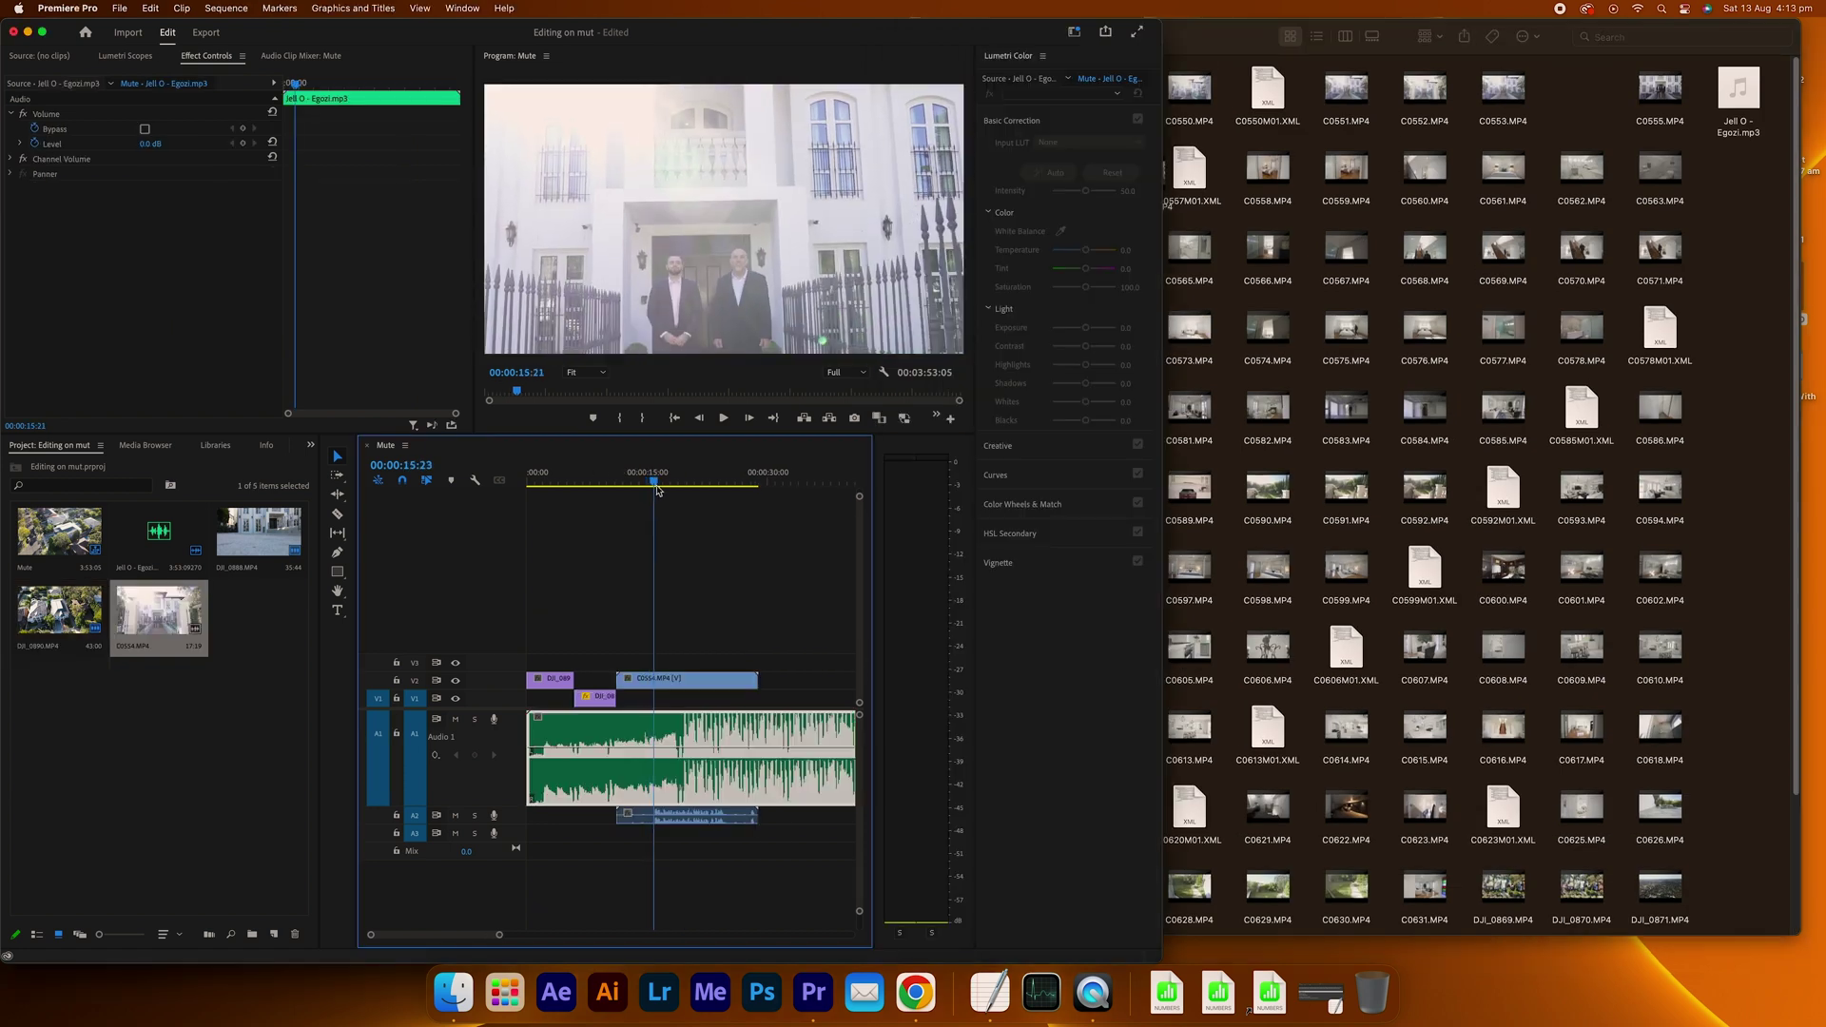
Review C0554.MP4 against the music and trim off its beginning on the timeline
drag(681, 493, 693, 501)
click(1211, 43)
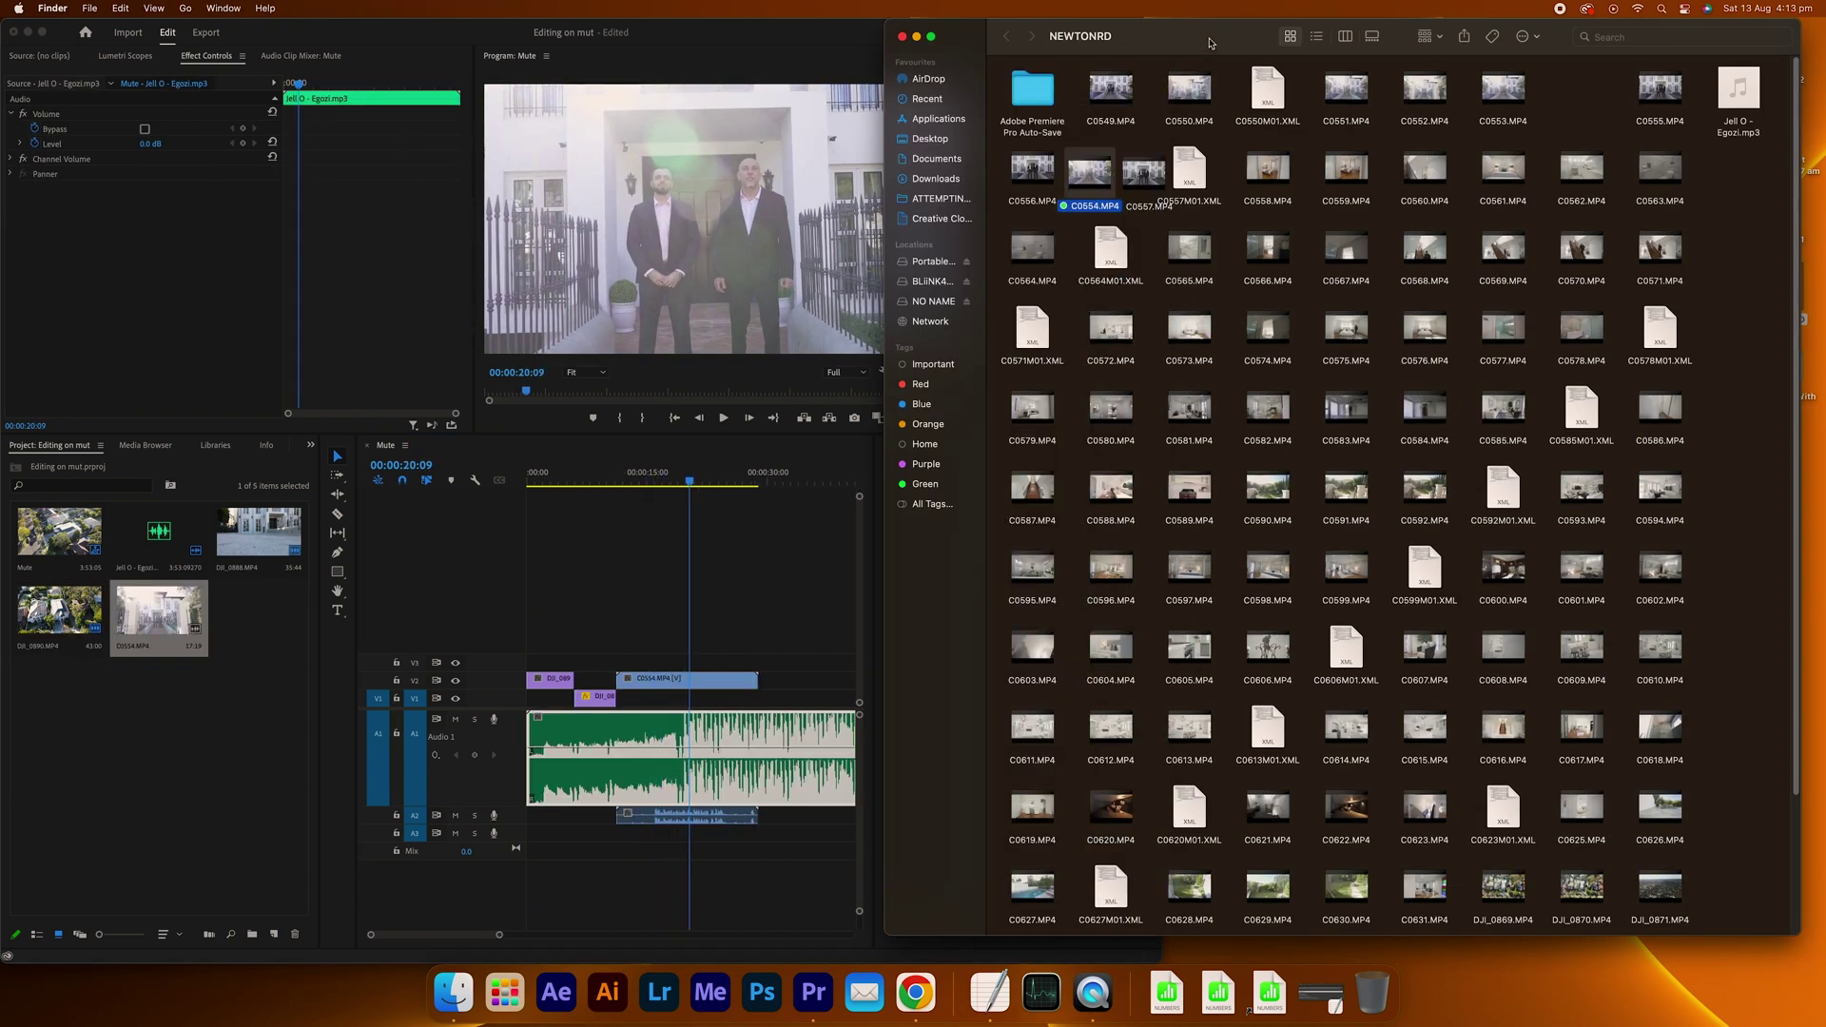
click(769, 469)
mouse_move(618, 679)
mouse_down()
mouse_move(642, 679)
mouse_move(594, 660)
mouse_move(644, 682)
mouse_up()
click(669, 683)
key(=)
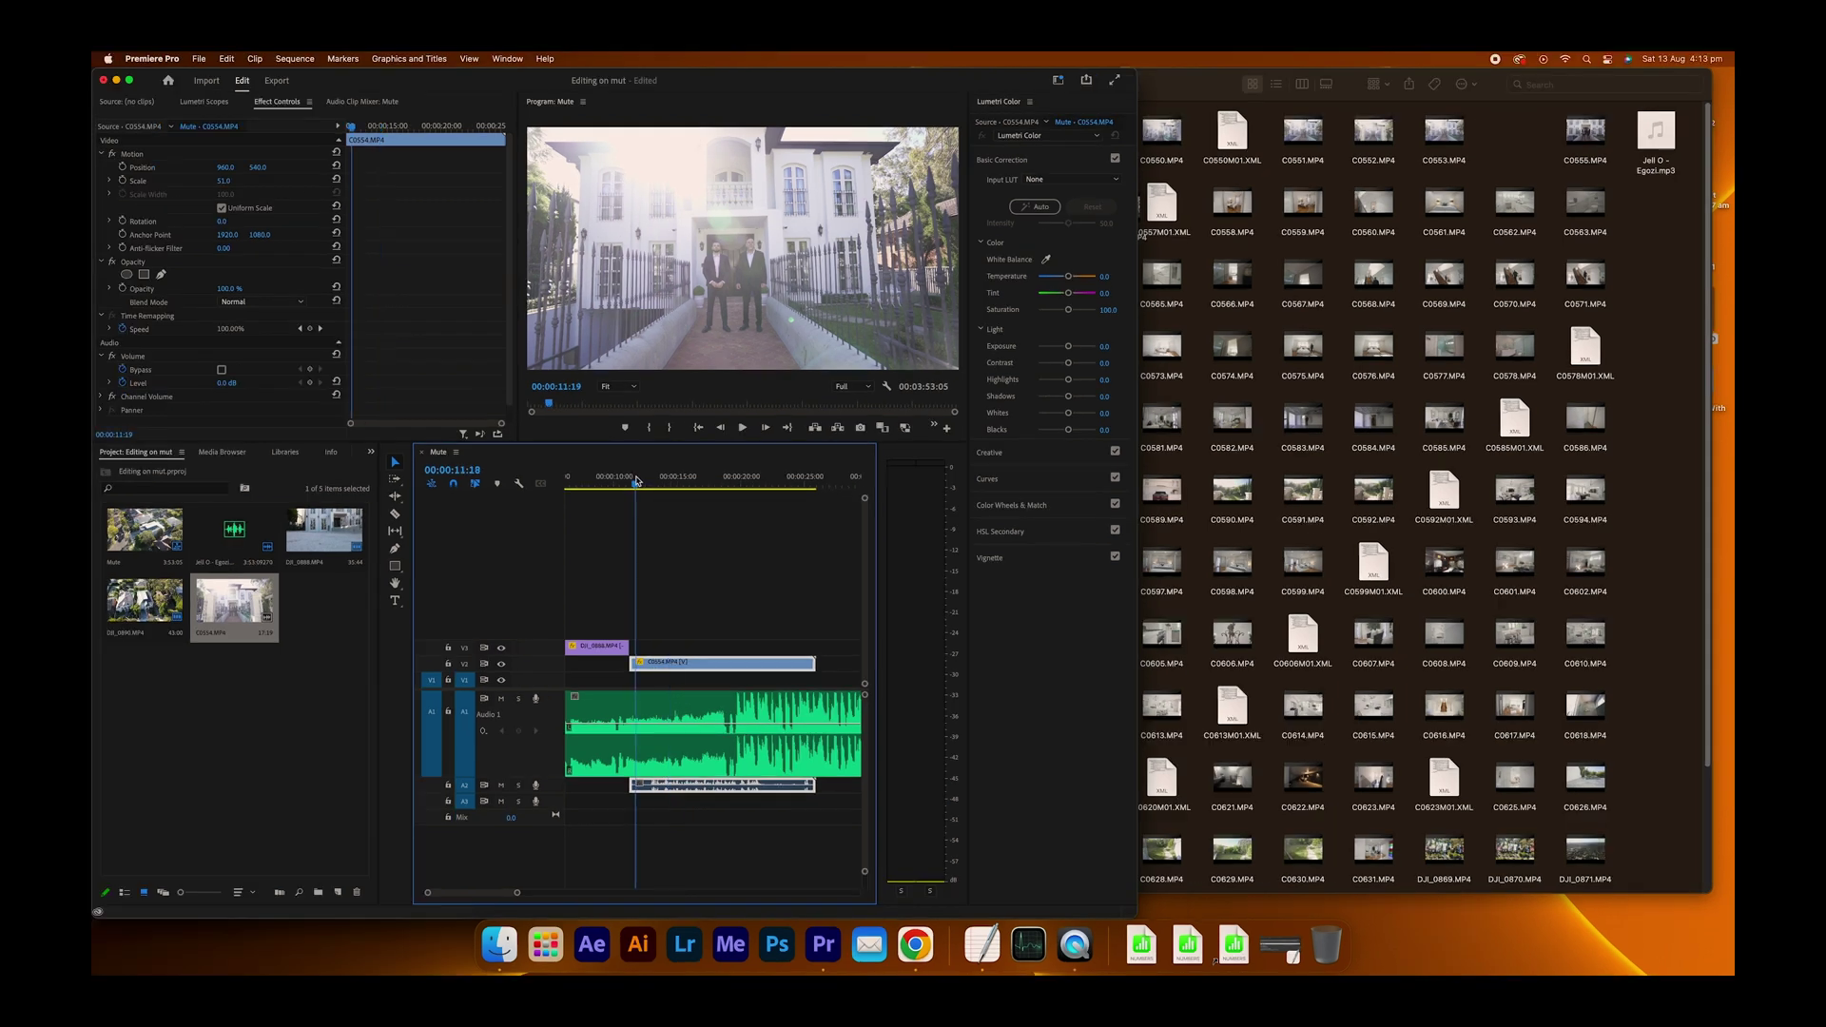
drag(637, 480, 610, 480)
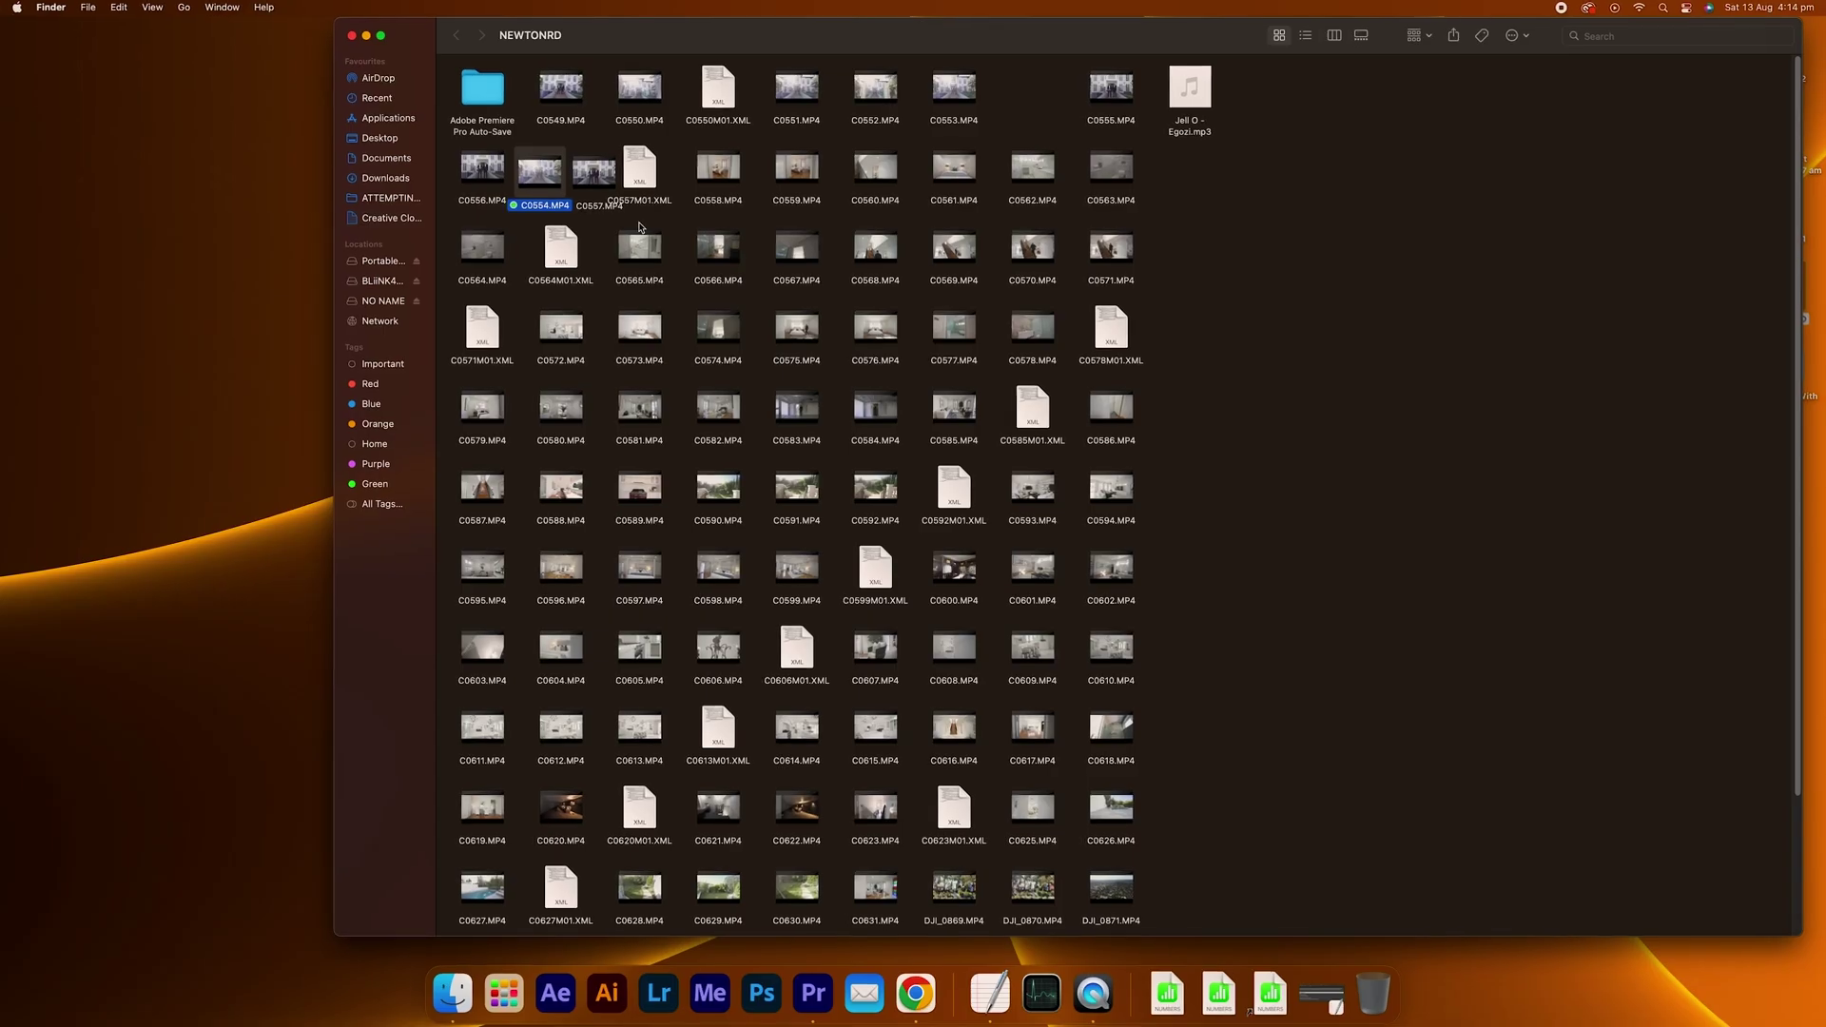
Find and preview DJI_0869.MP4 in the NEWTONRD folder
drag(571, 184, 566, 185)
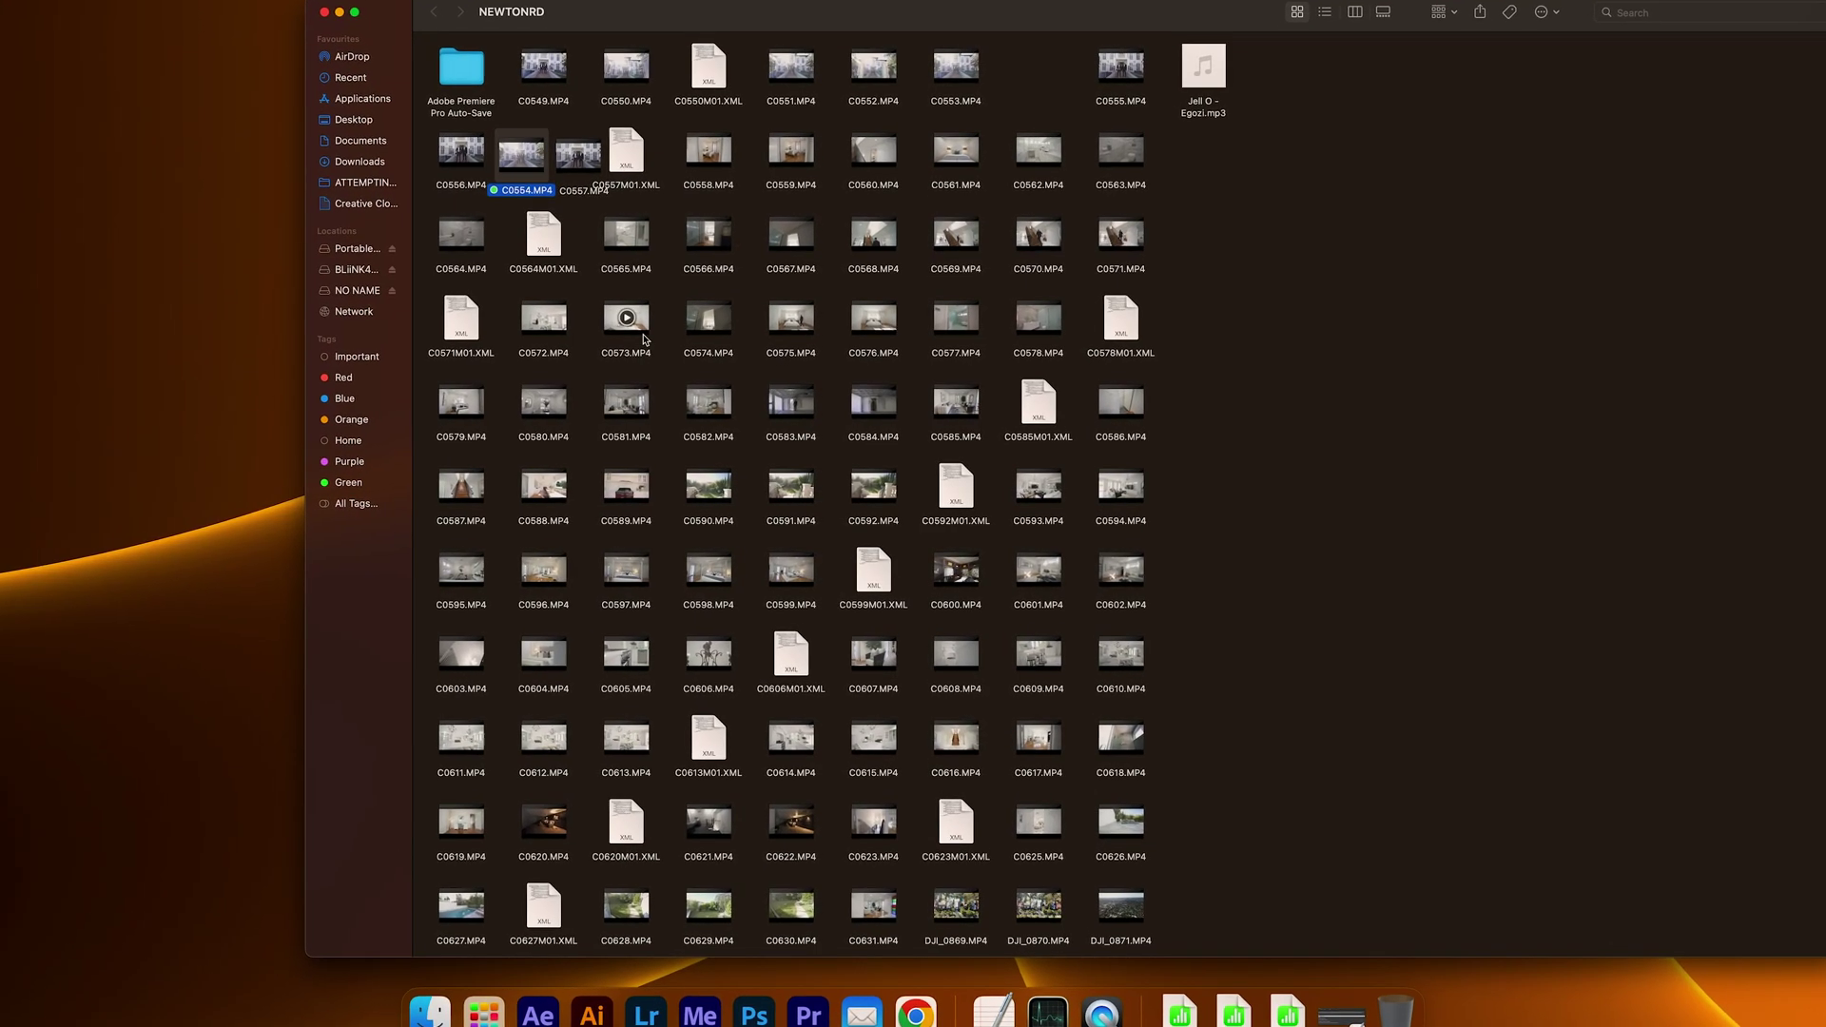
scroll(778, 622, down, 3)
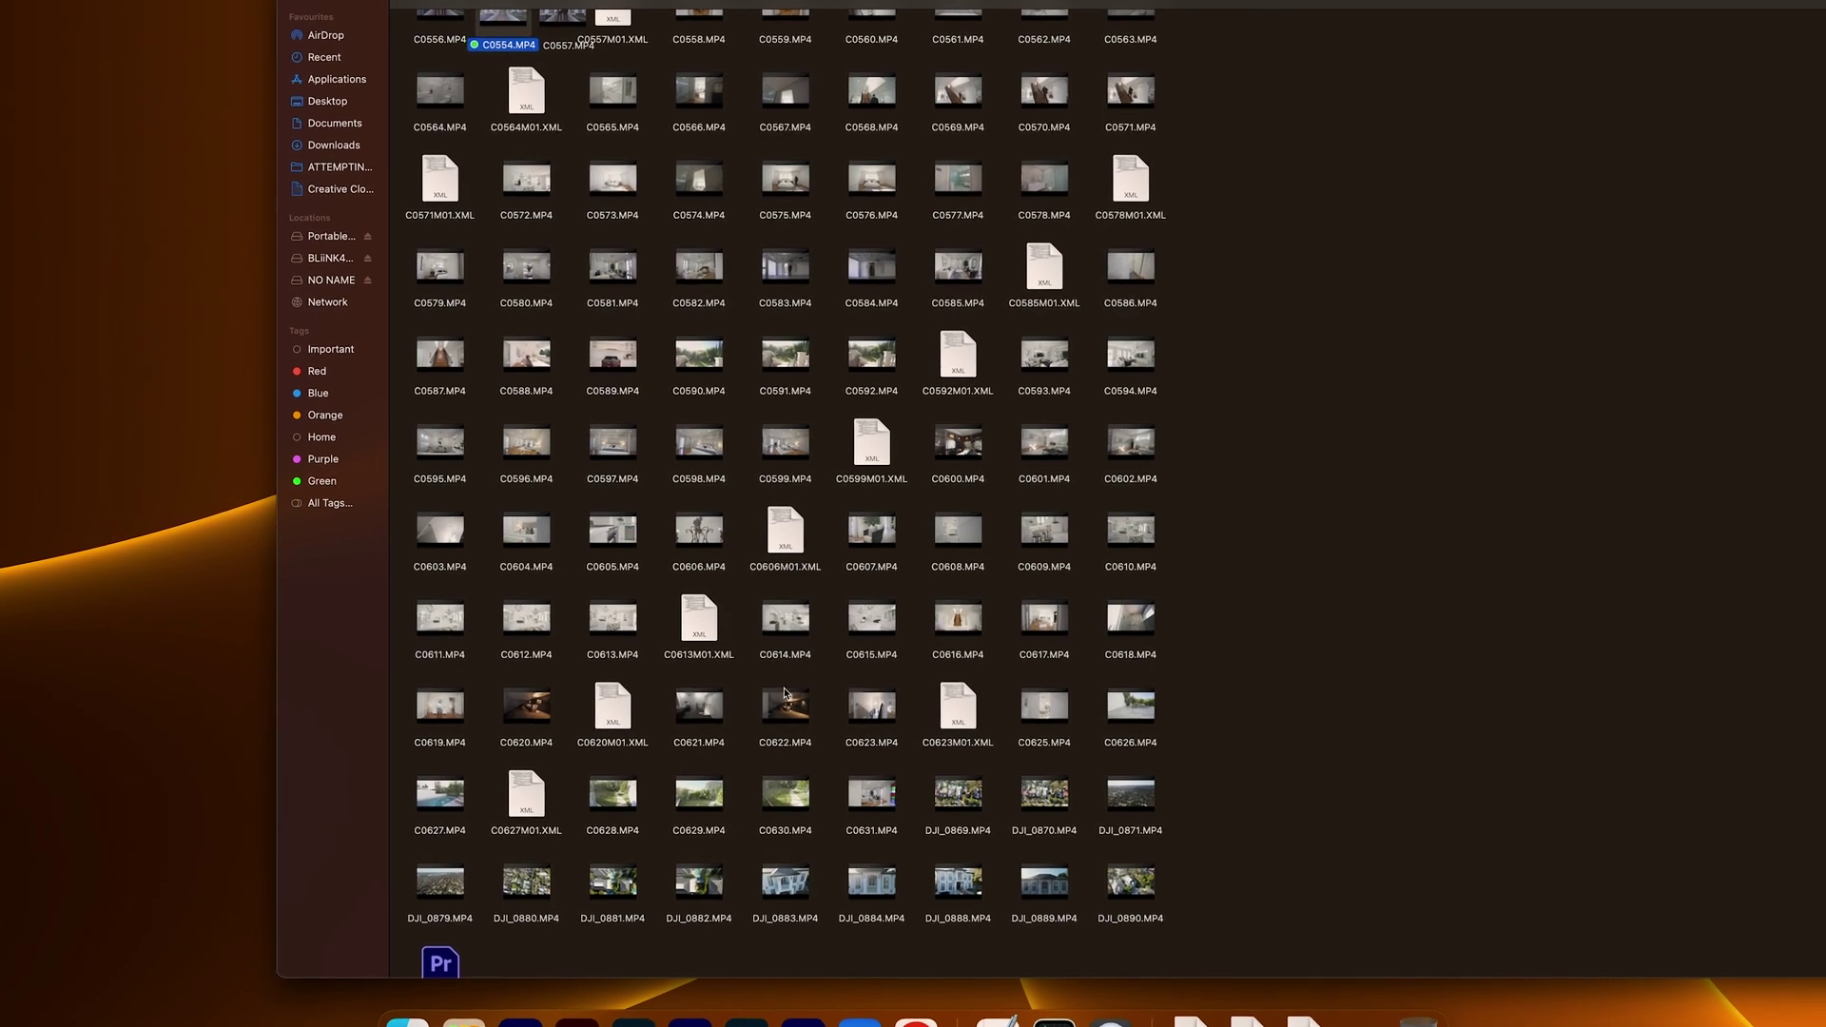
click(961, 795)
key(space)
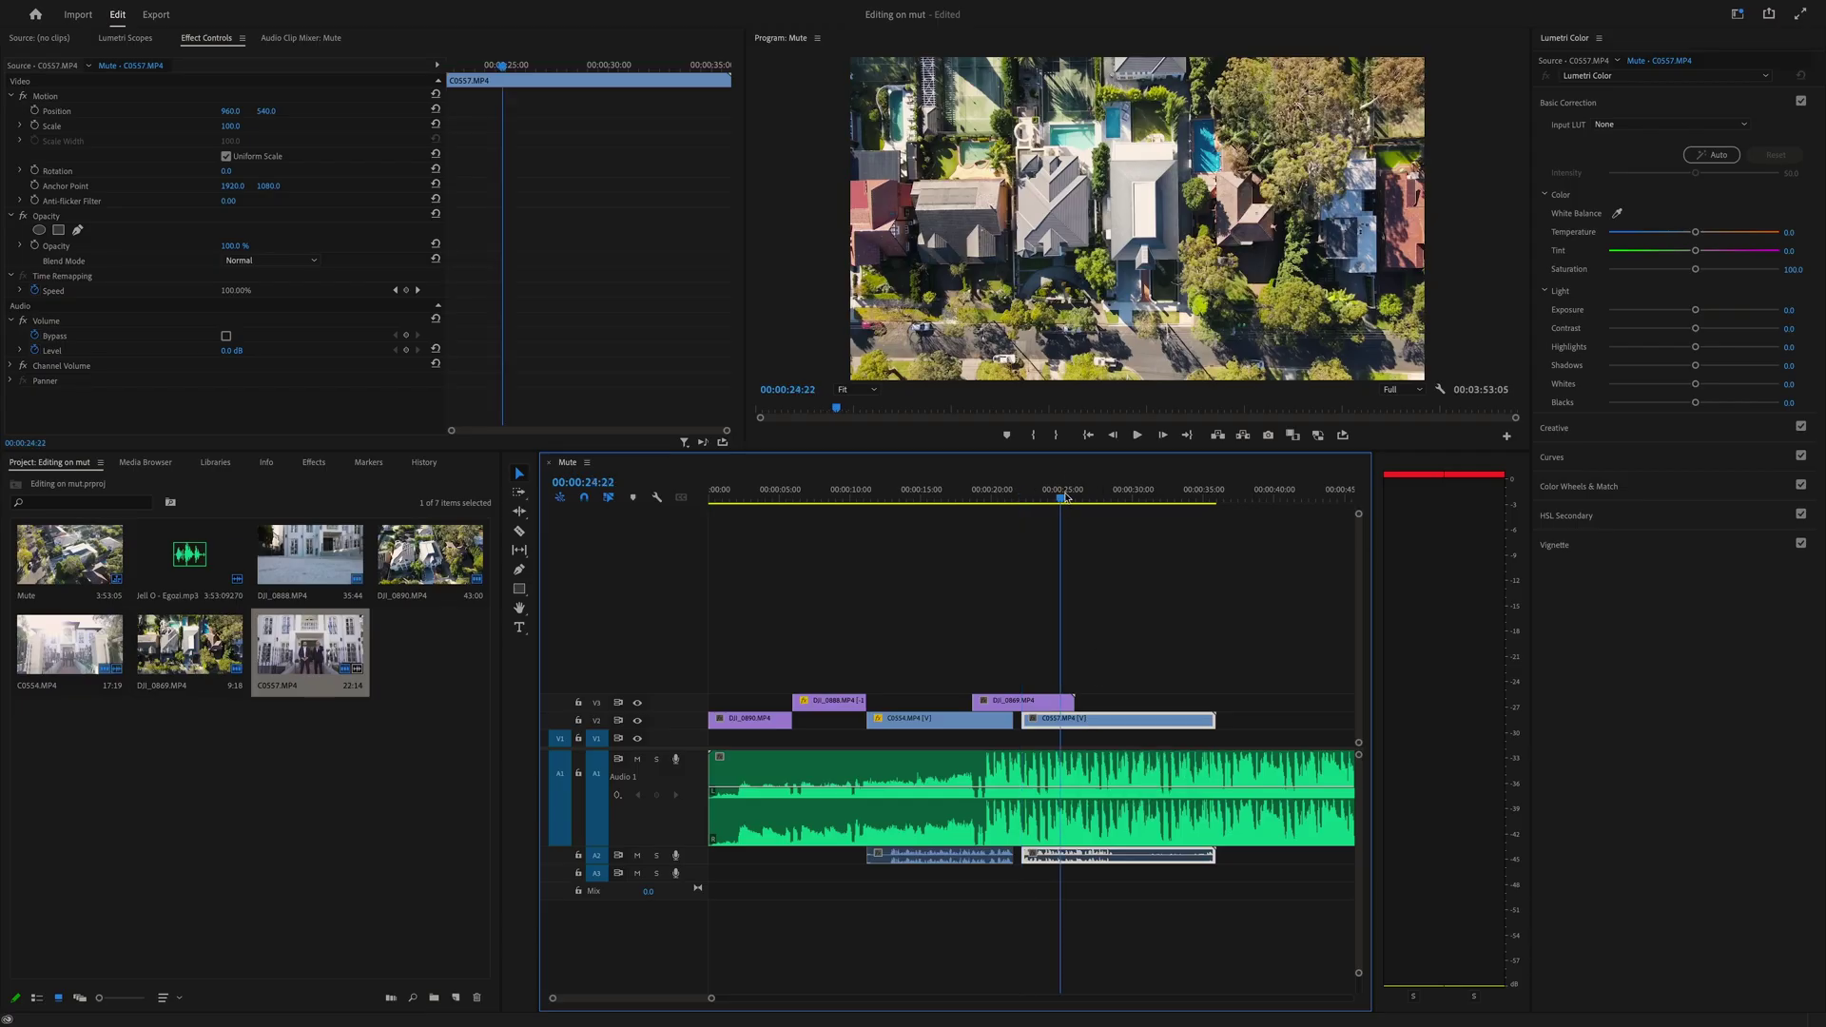
Paste a second copy of C0557.MP4 on track V2 and ripple delete the first one
drag(1066, 496, 1055, 496)
key(super+v)
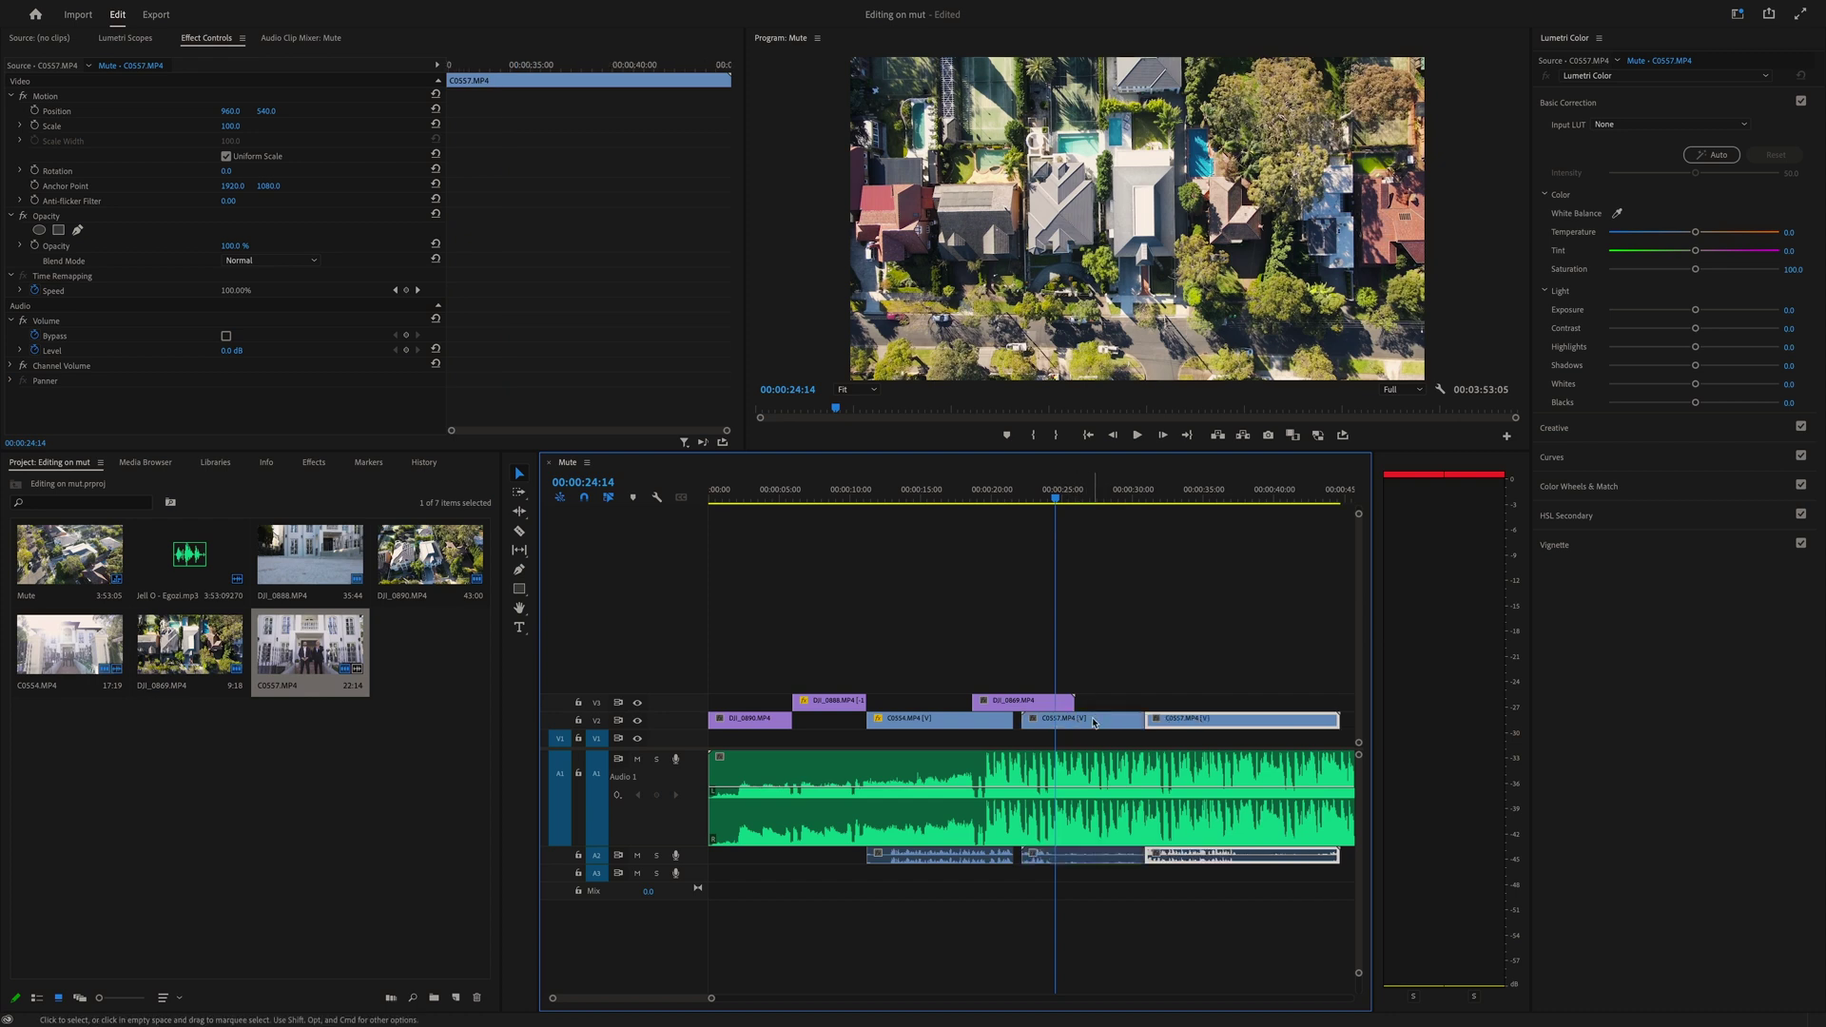
click(1094, 723)
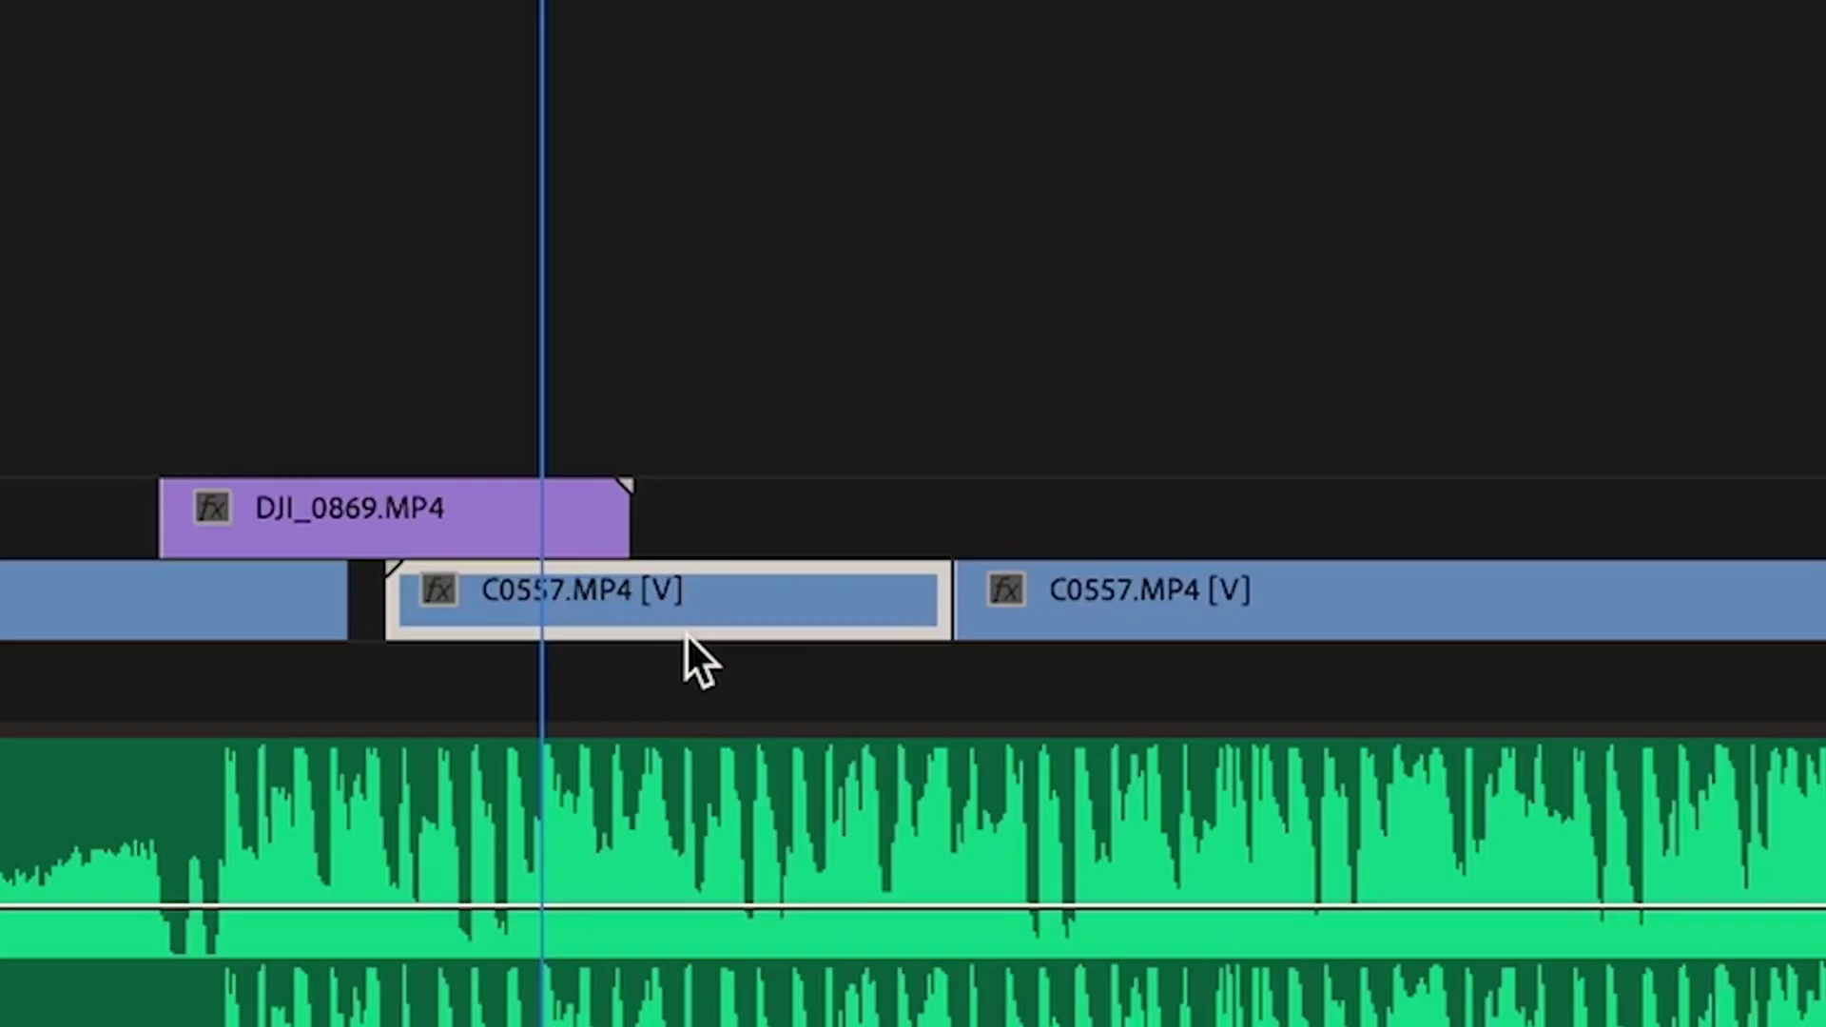
key(shift+Delete)
click(683, 628)
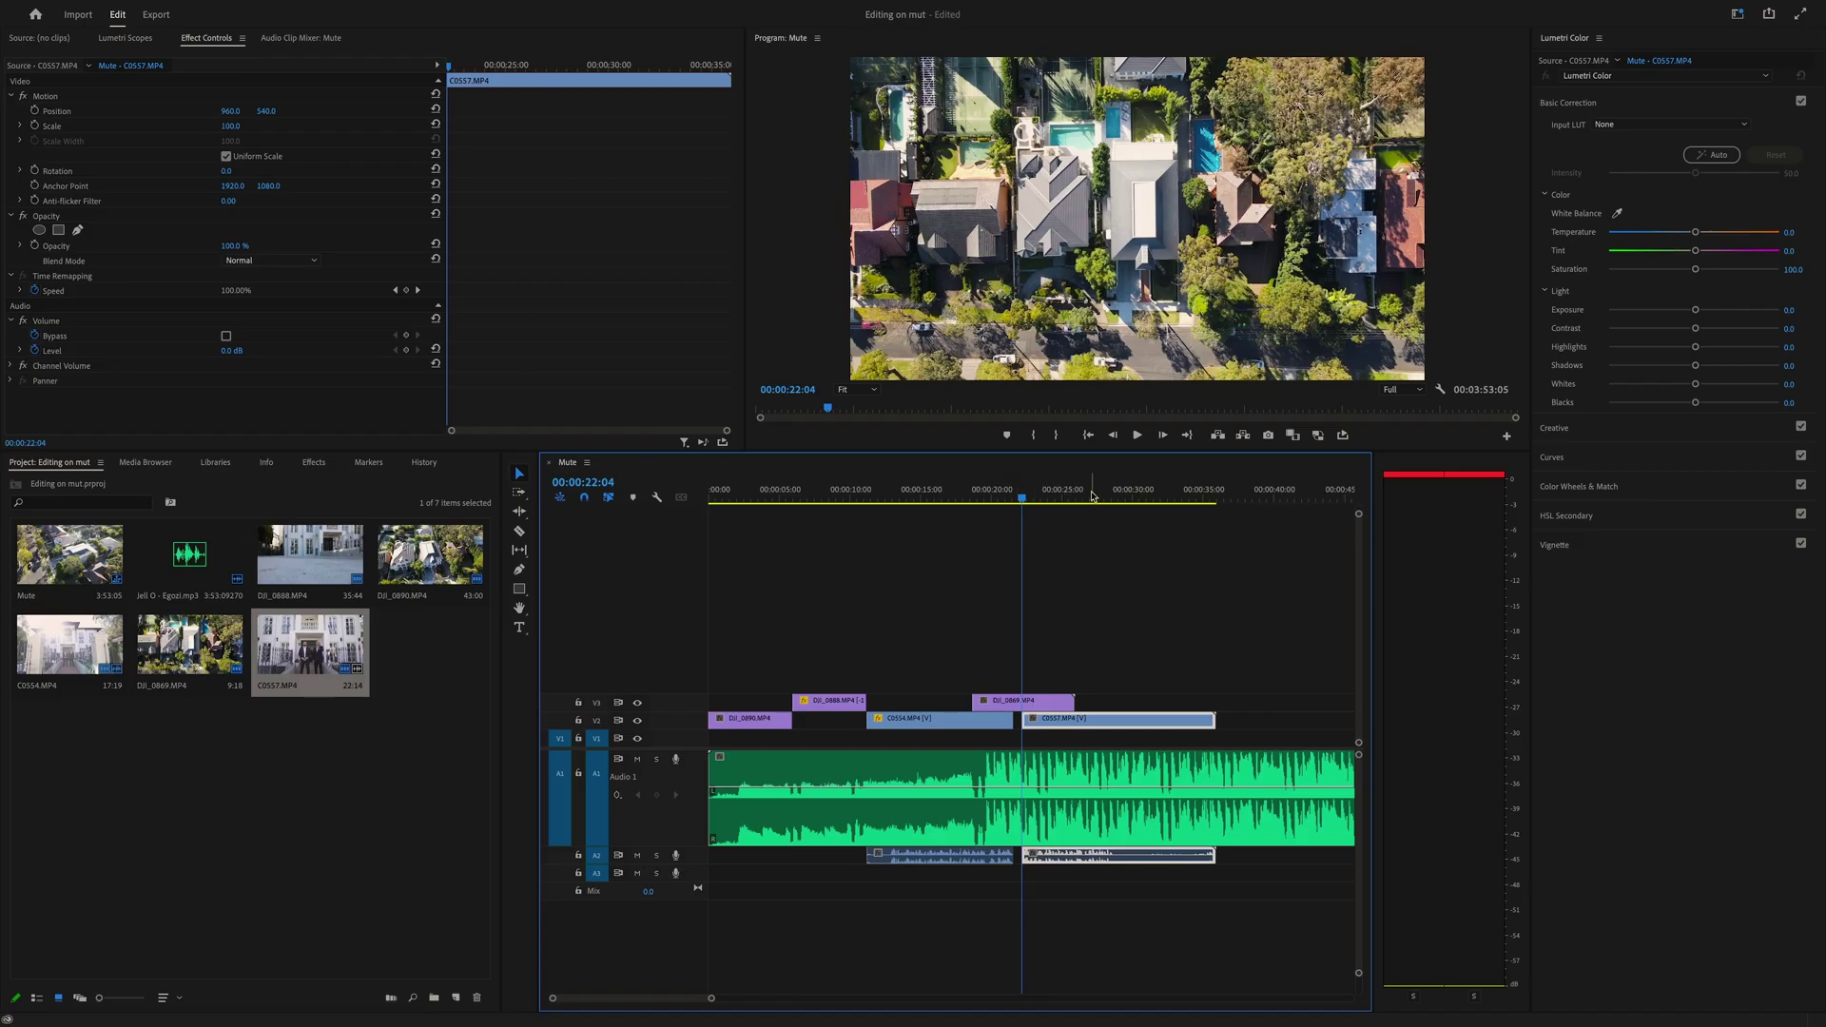
click(1091, 492)
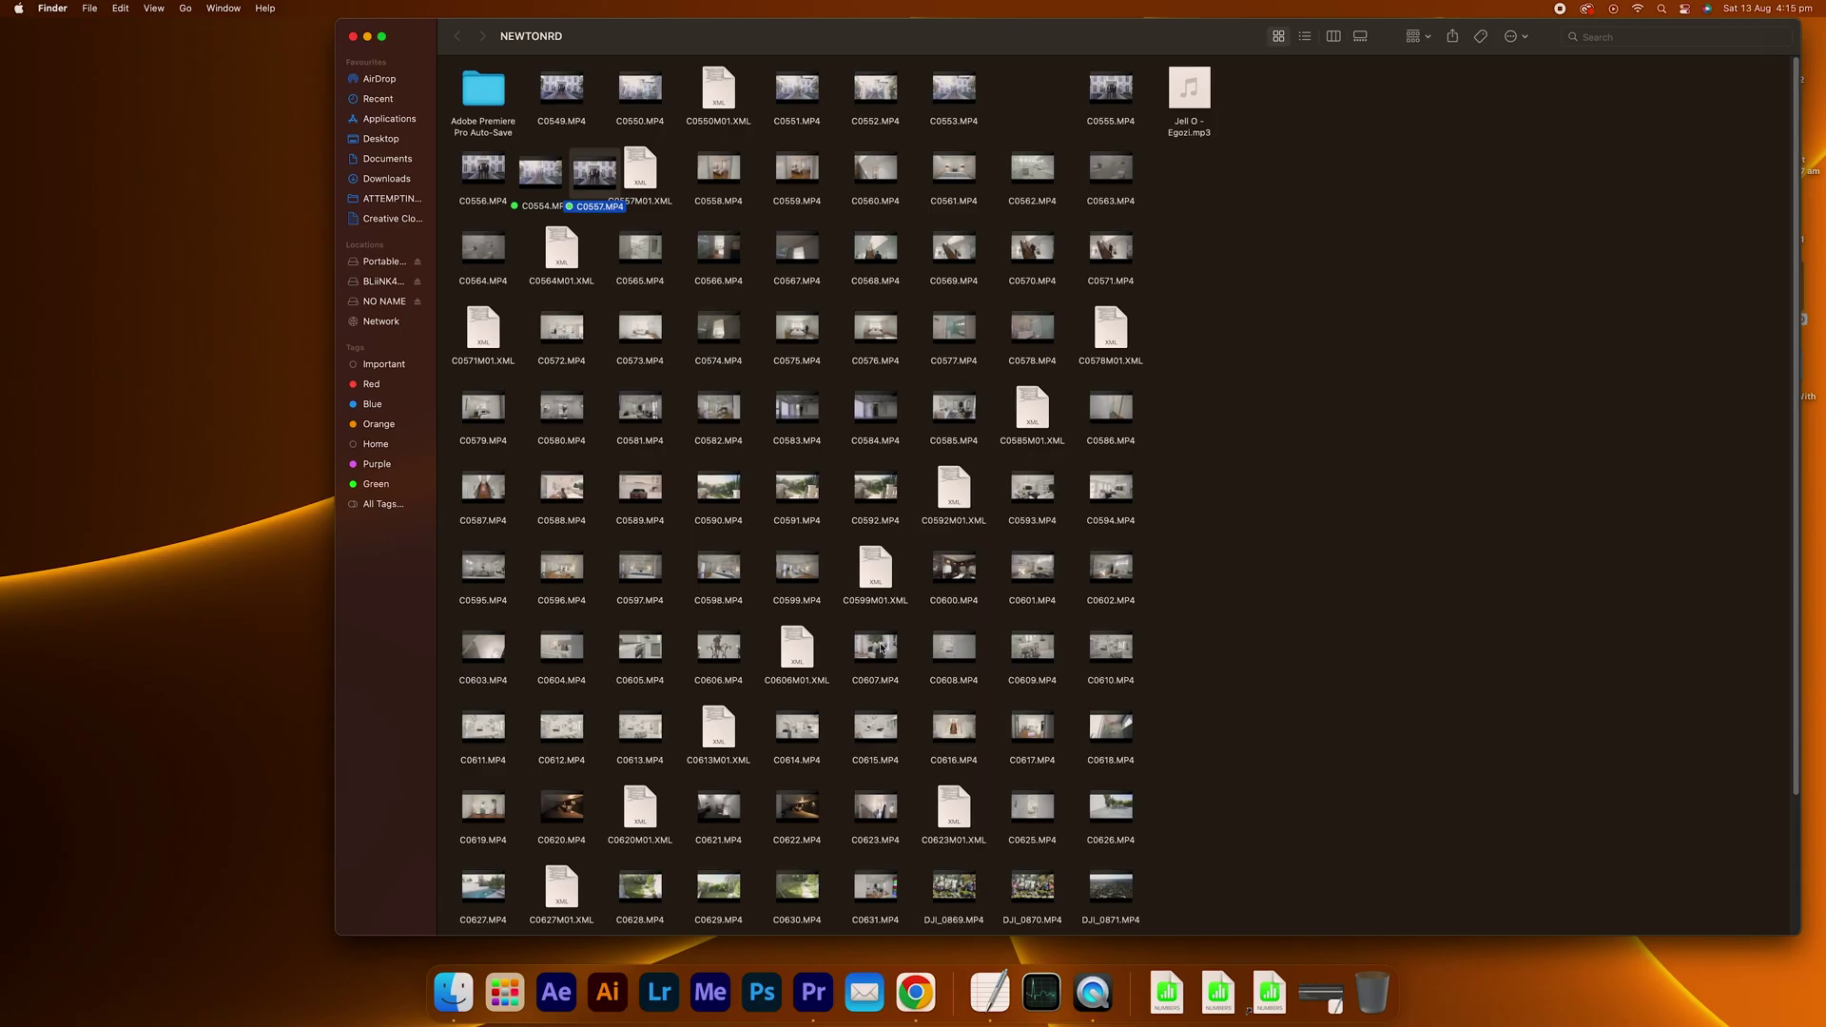
Preview DJI_0882.MP4 in the NEWTONRD folder and add it to track V4 in Premiere Pro, starting where C0554.MP4 ends
scroll(894, 694, down, 2)
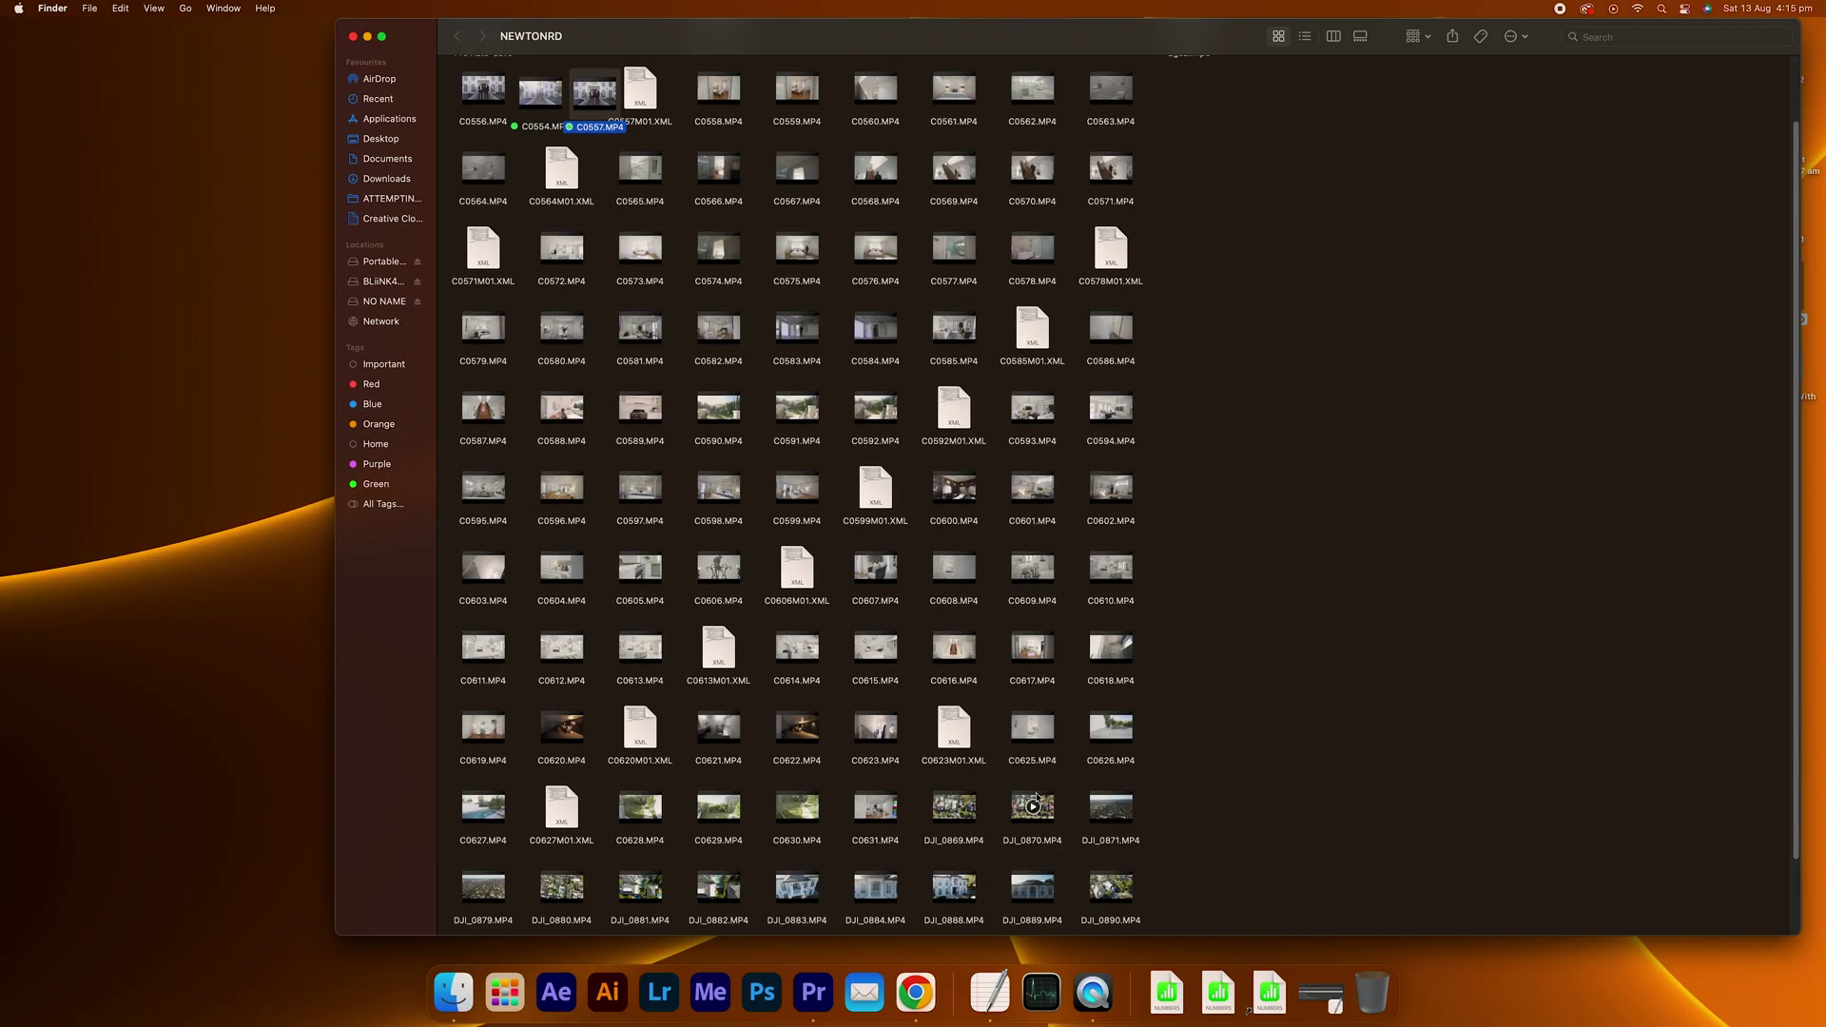
scroll(985, 824, down, 2)
click(718, 818)
key(space)
key(space)
drag(740, 828, 910, 676)
key(super+Tab)
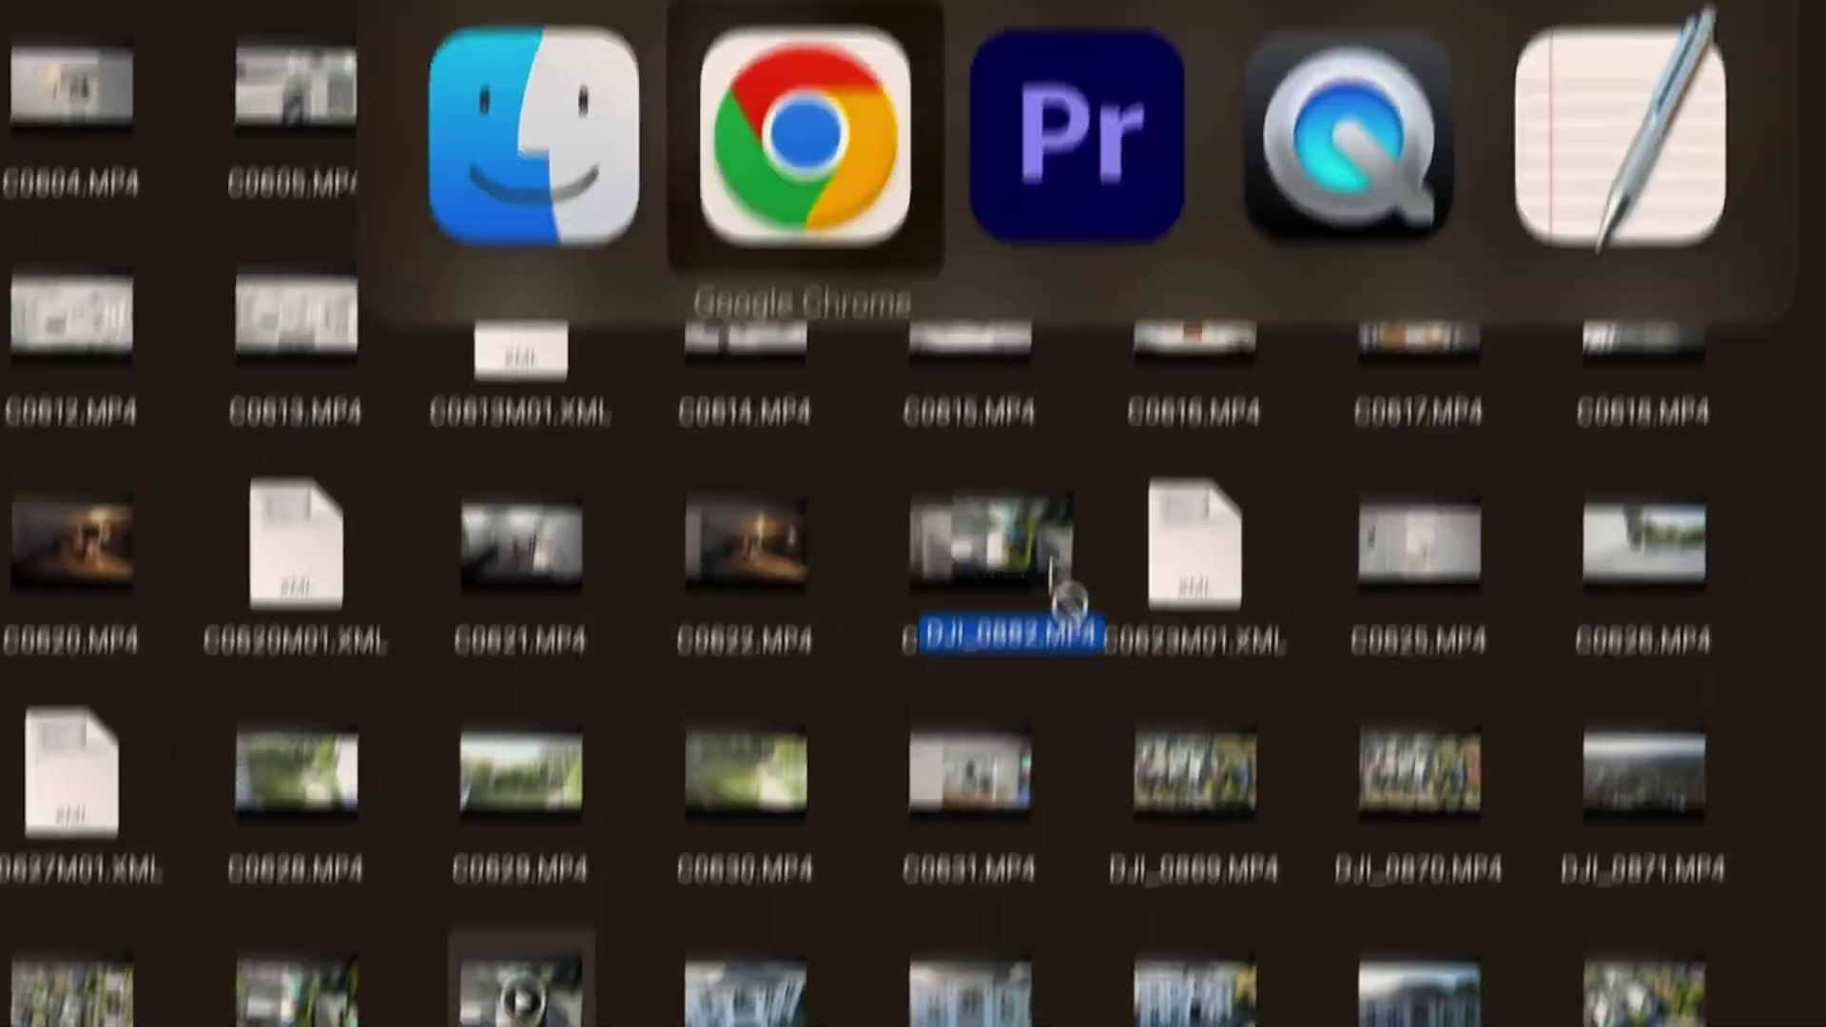
key(super+Tab)
mouse_move(1054, 569)
mouse_down()
mouse_move(1052, 542)
mouse_move(1081, 551)
mouse_move(1060, 556)
mouse_up()
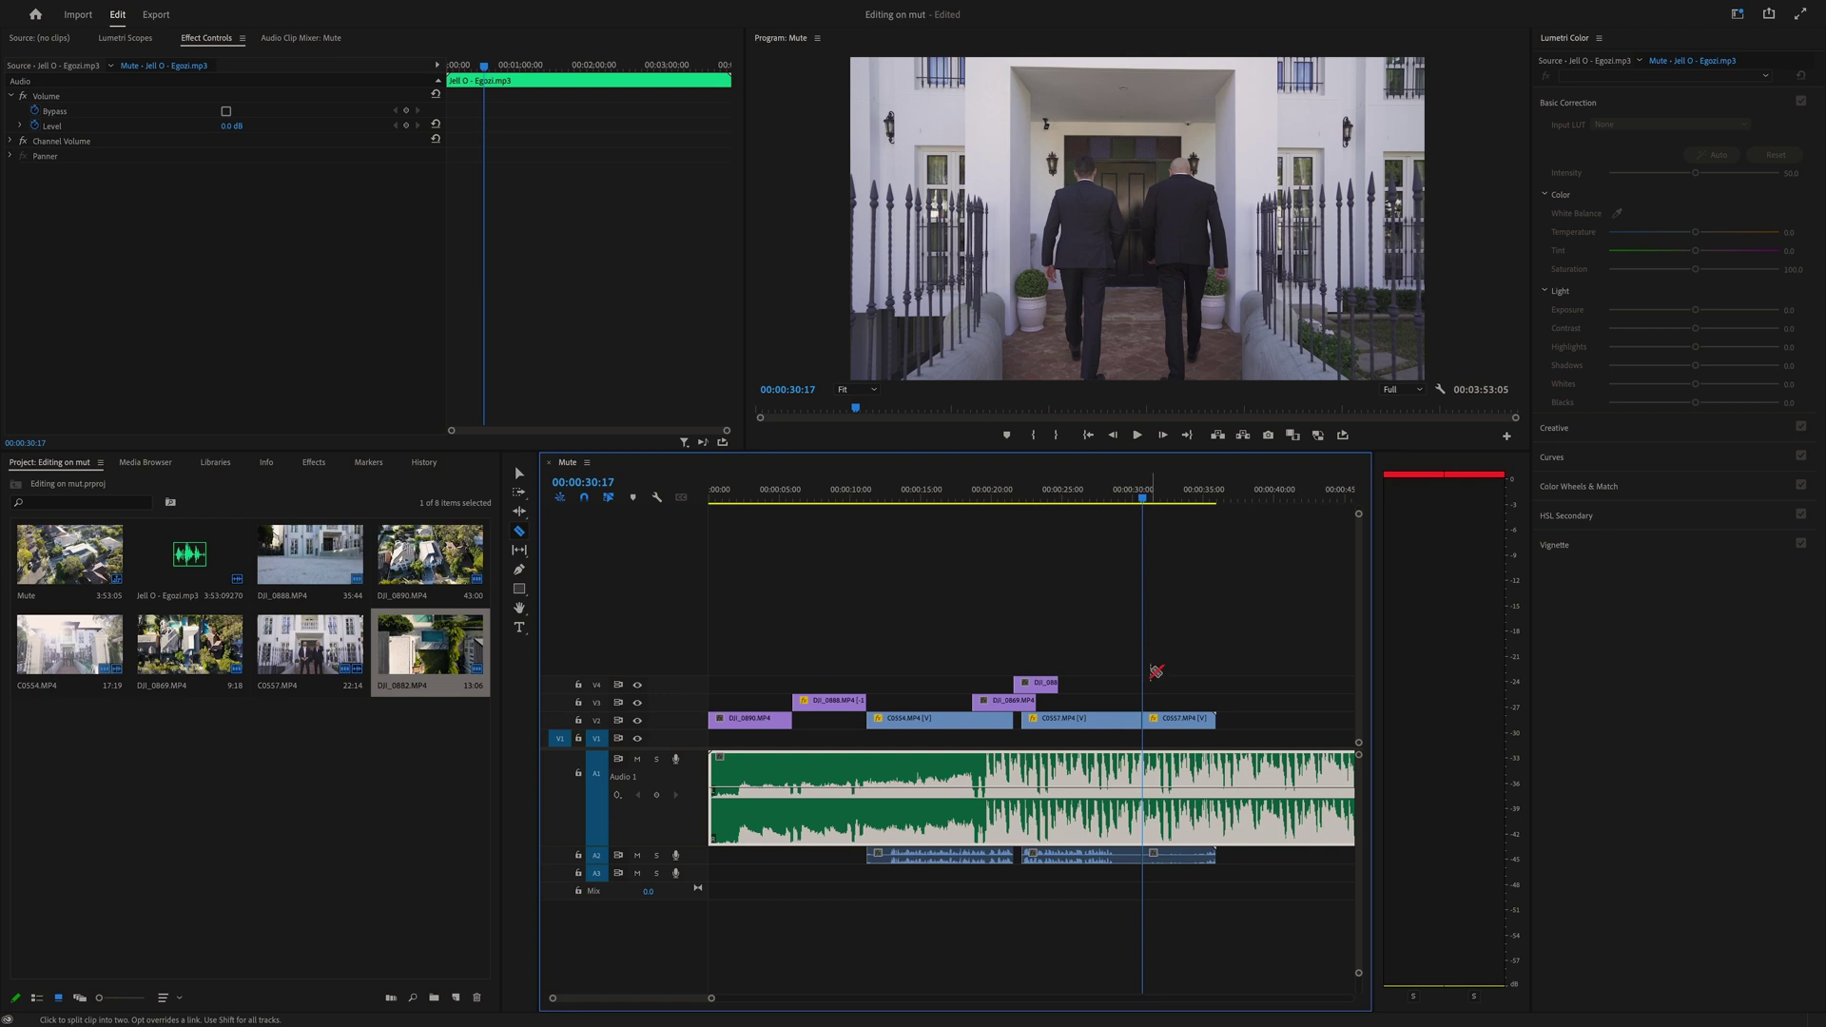
Delete the part of C0557.MP4 on track V2 that follows the cut at 00:00:30:17
key(v)
click(1164, 720)
Switch to the NEWTONRD folder in Finder and preview C0616.MP4
key(super+Tab)
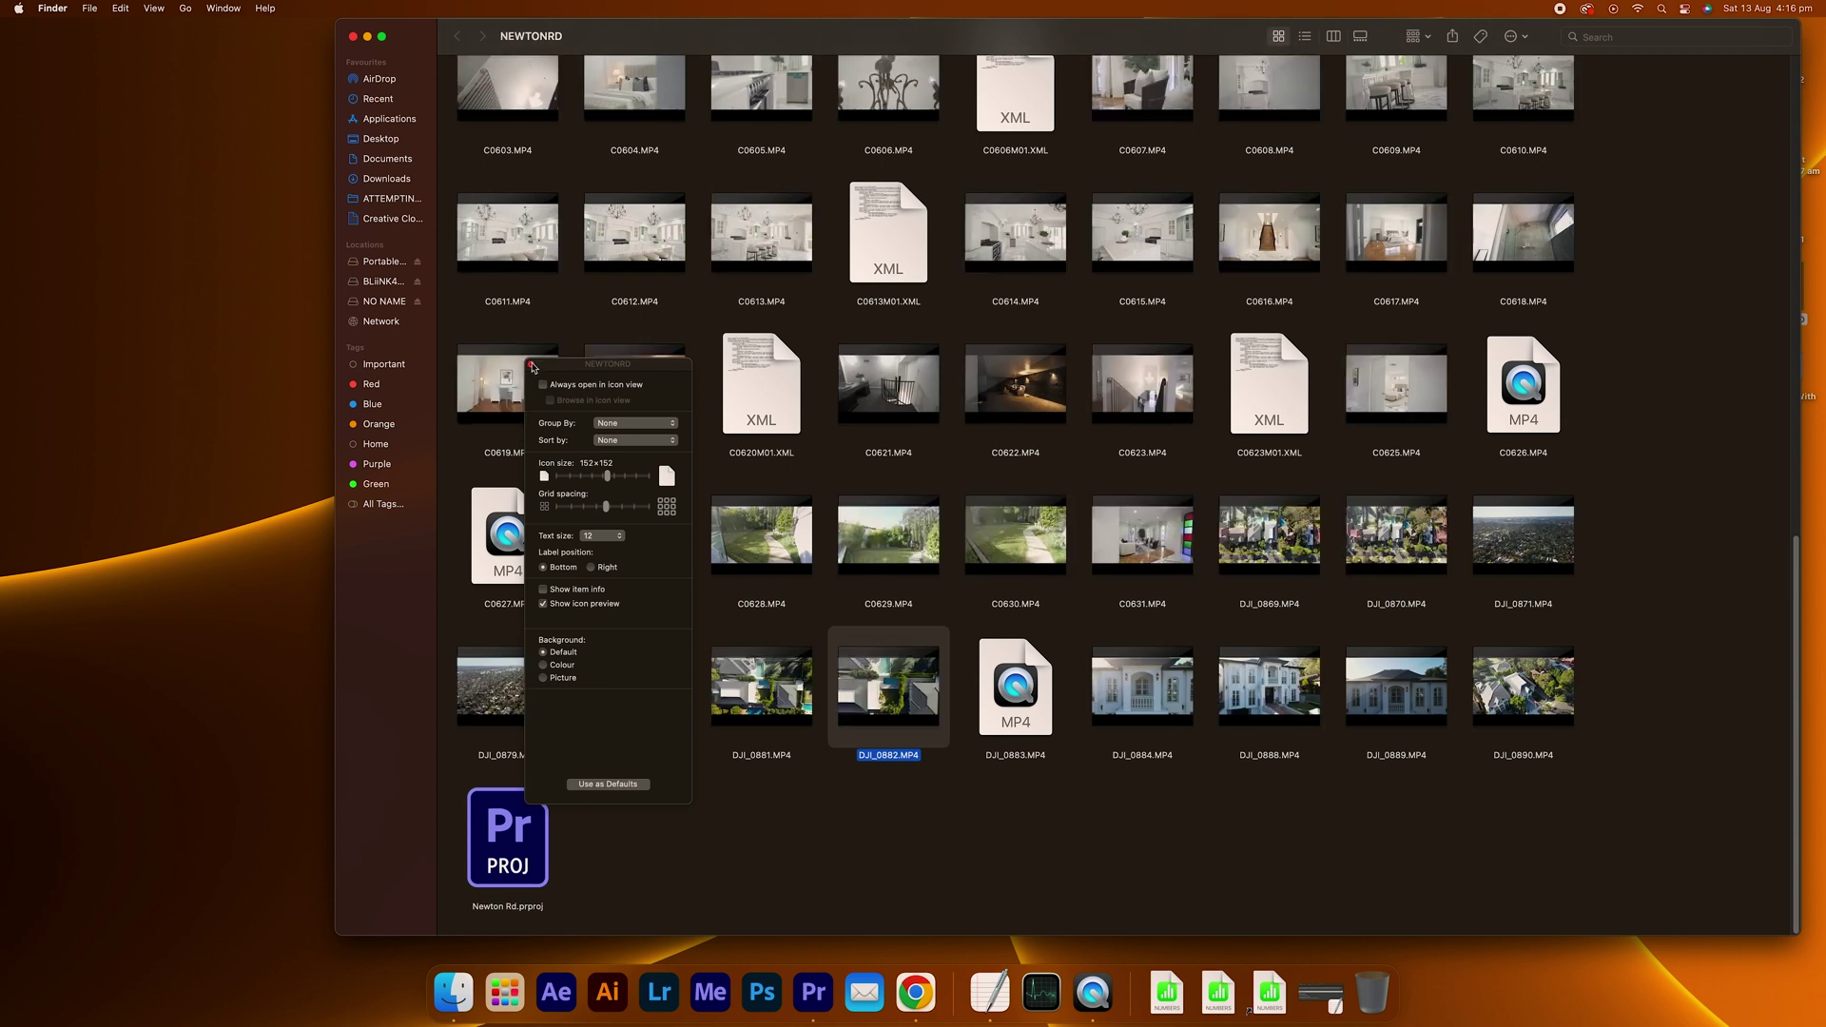
key(super+j)
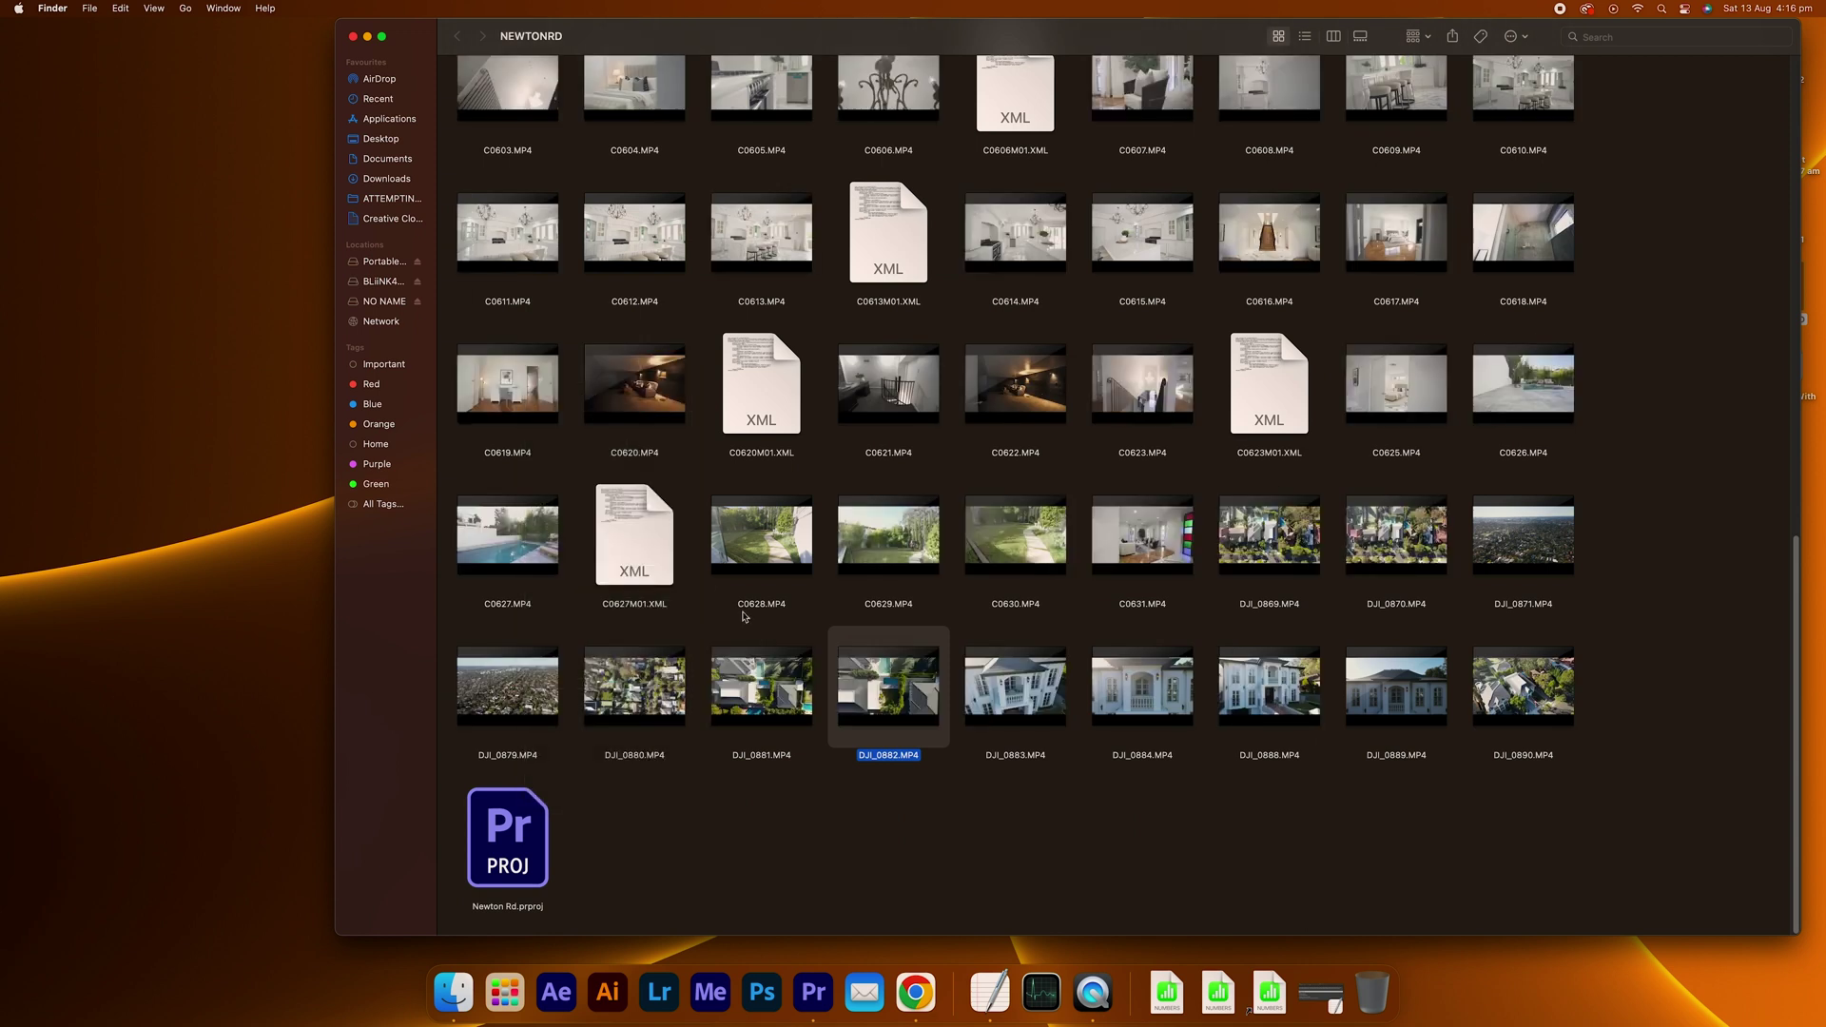
scroll(749, 624, up, 3)
key(space)
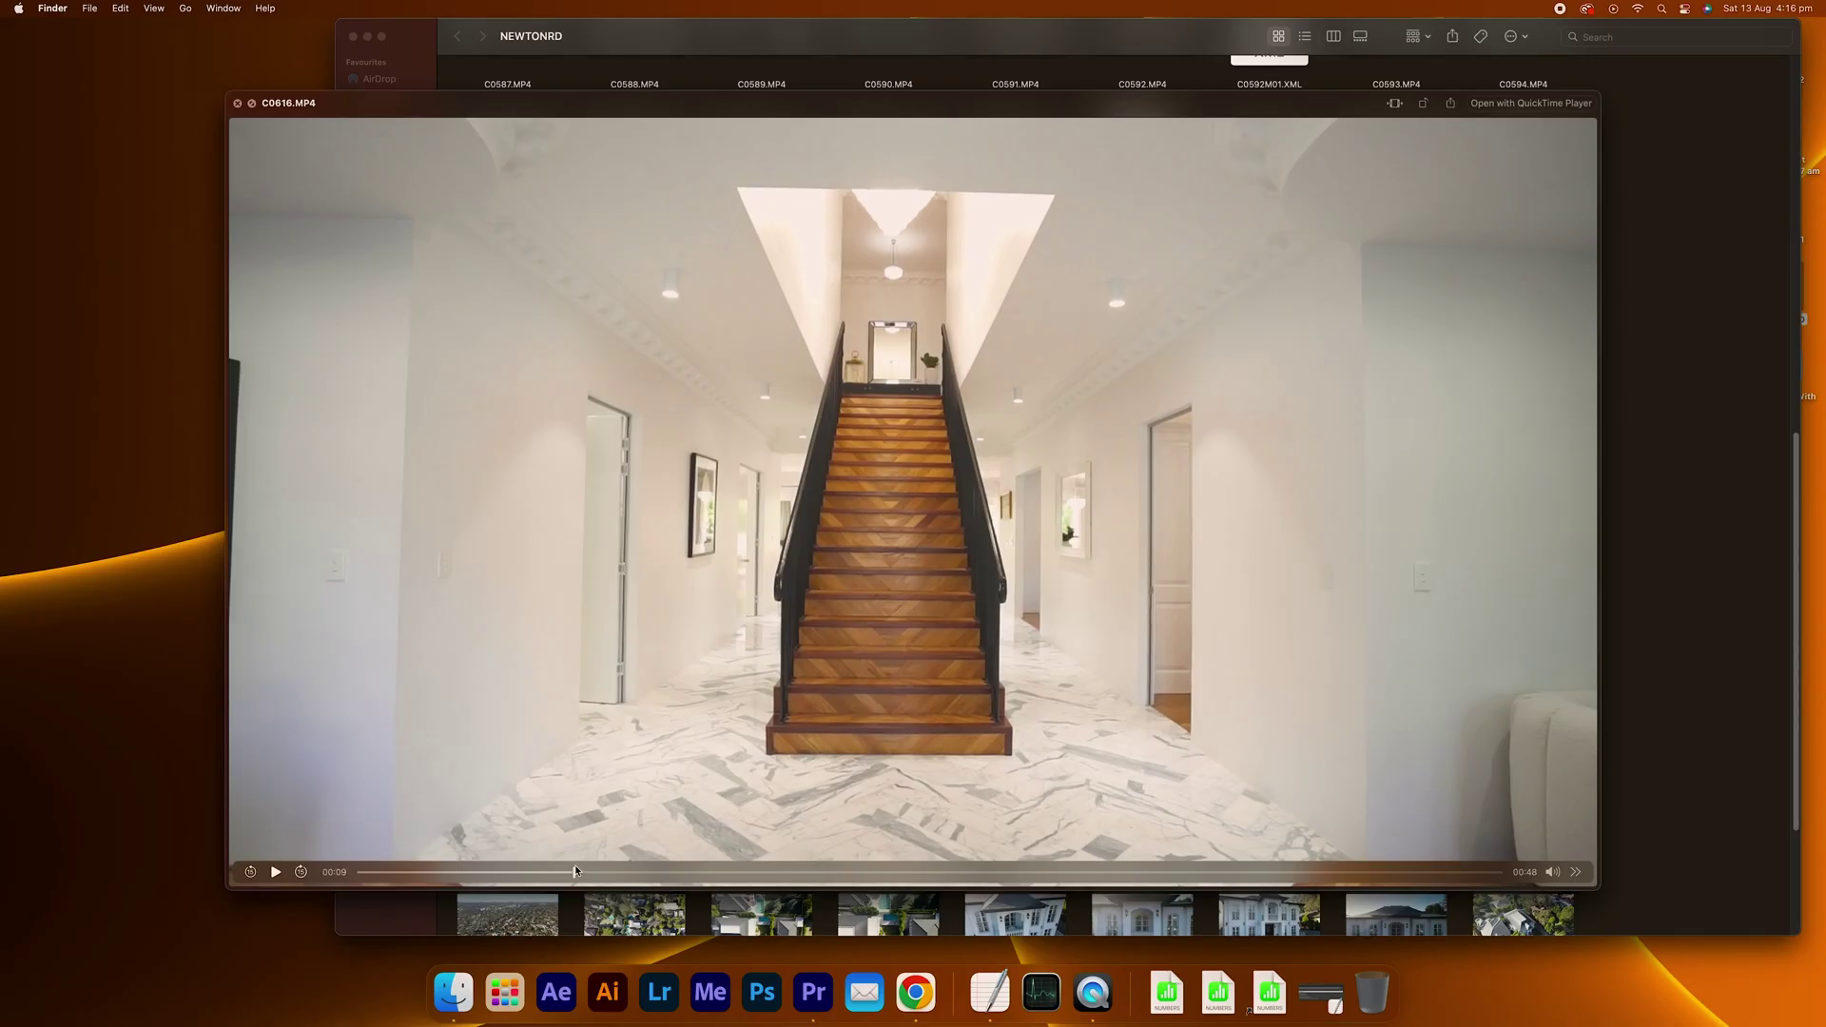
key(space)
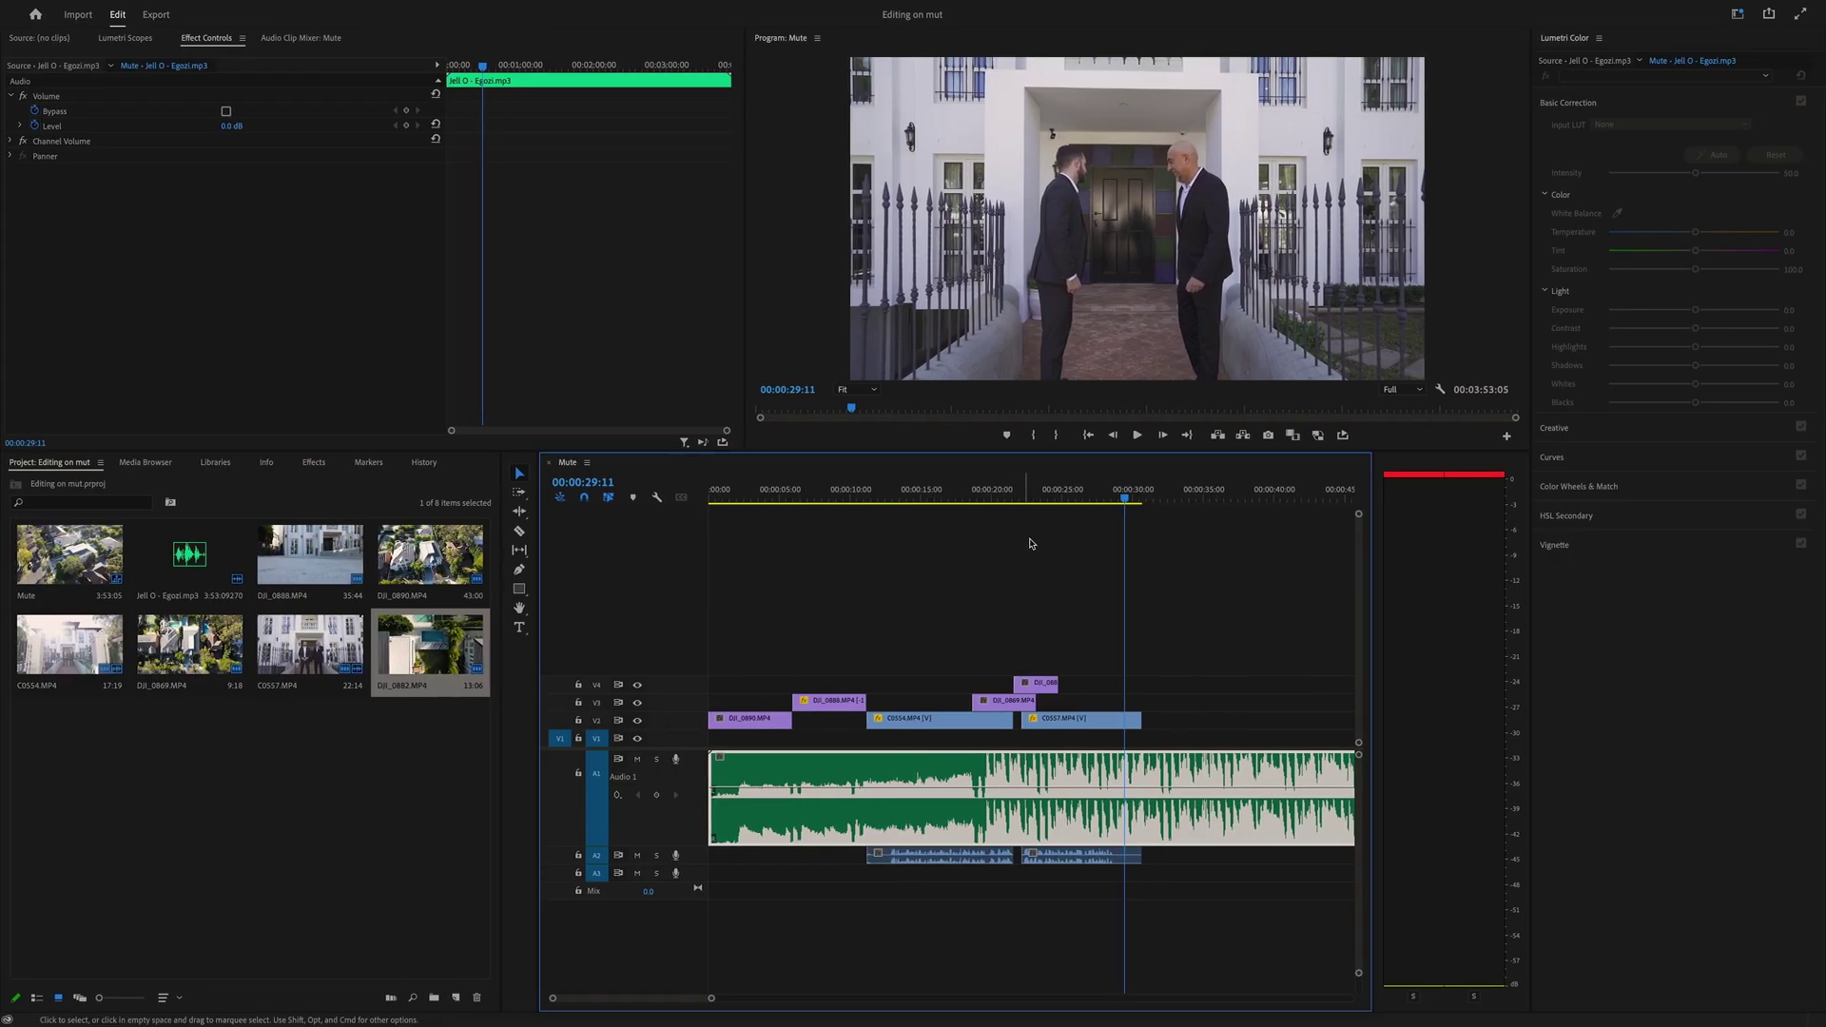
In Premiere Pro, replace the trimmed C0557.MP4 clip on track V2 with an After Effects composition
drag(1078, 500, 1123, 501)
click(1091, 720)
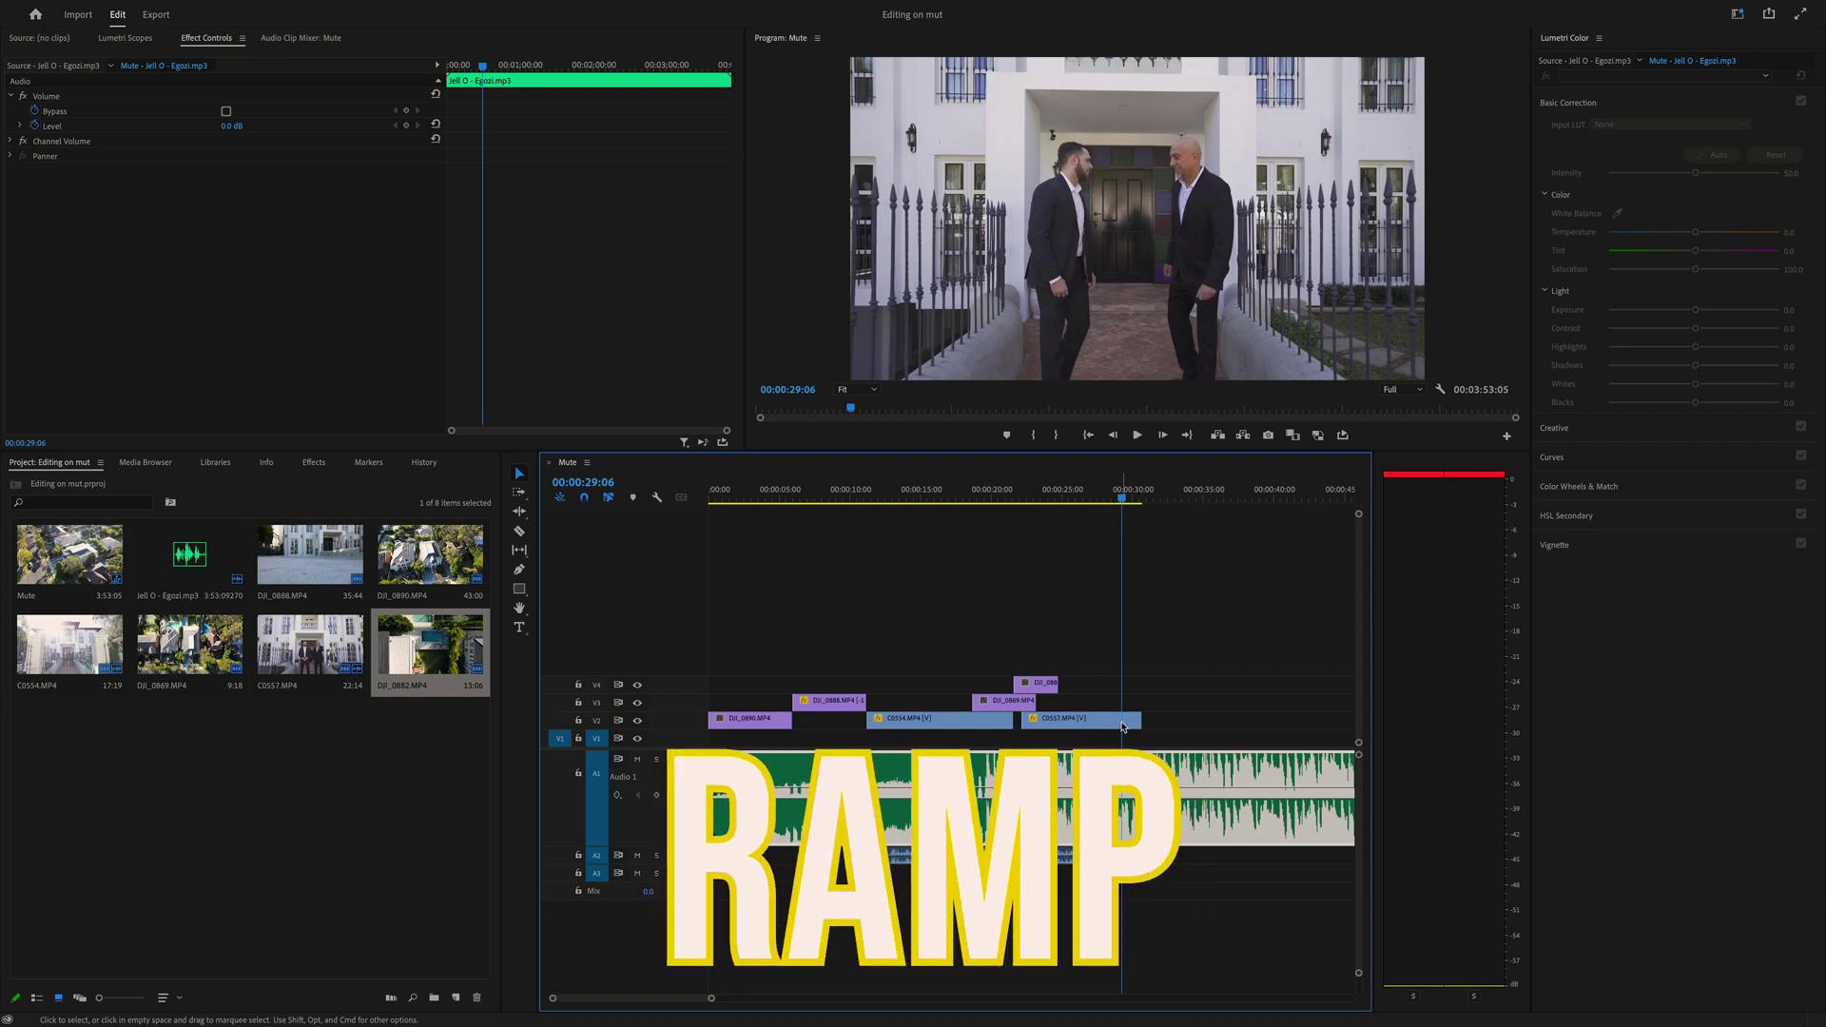
right_click(1092, 723)
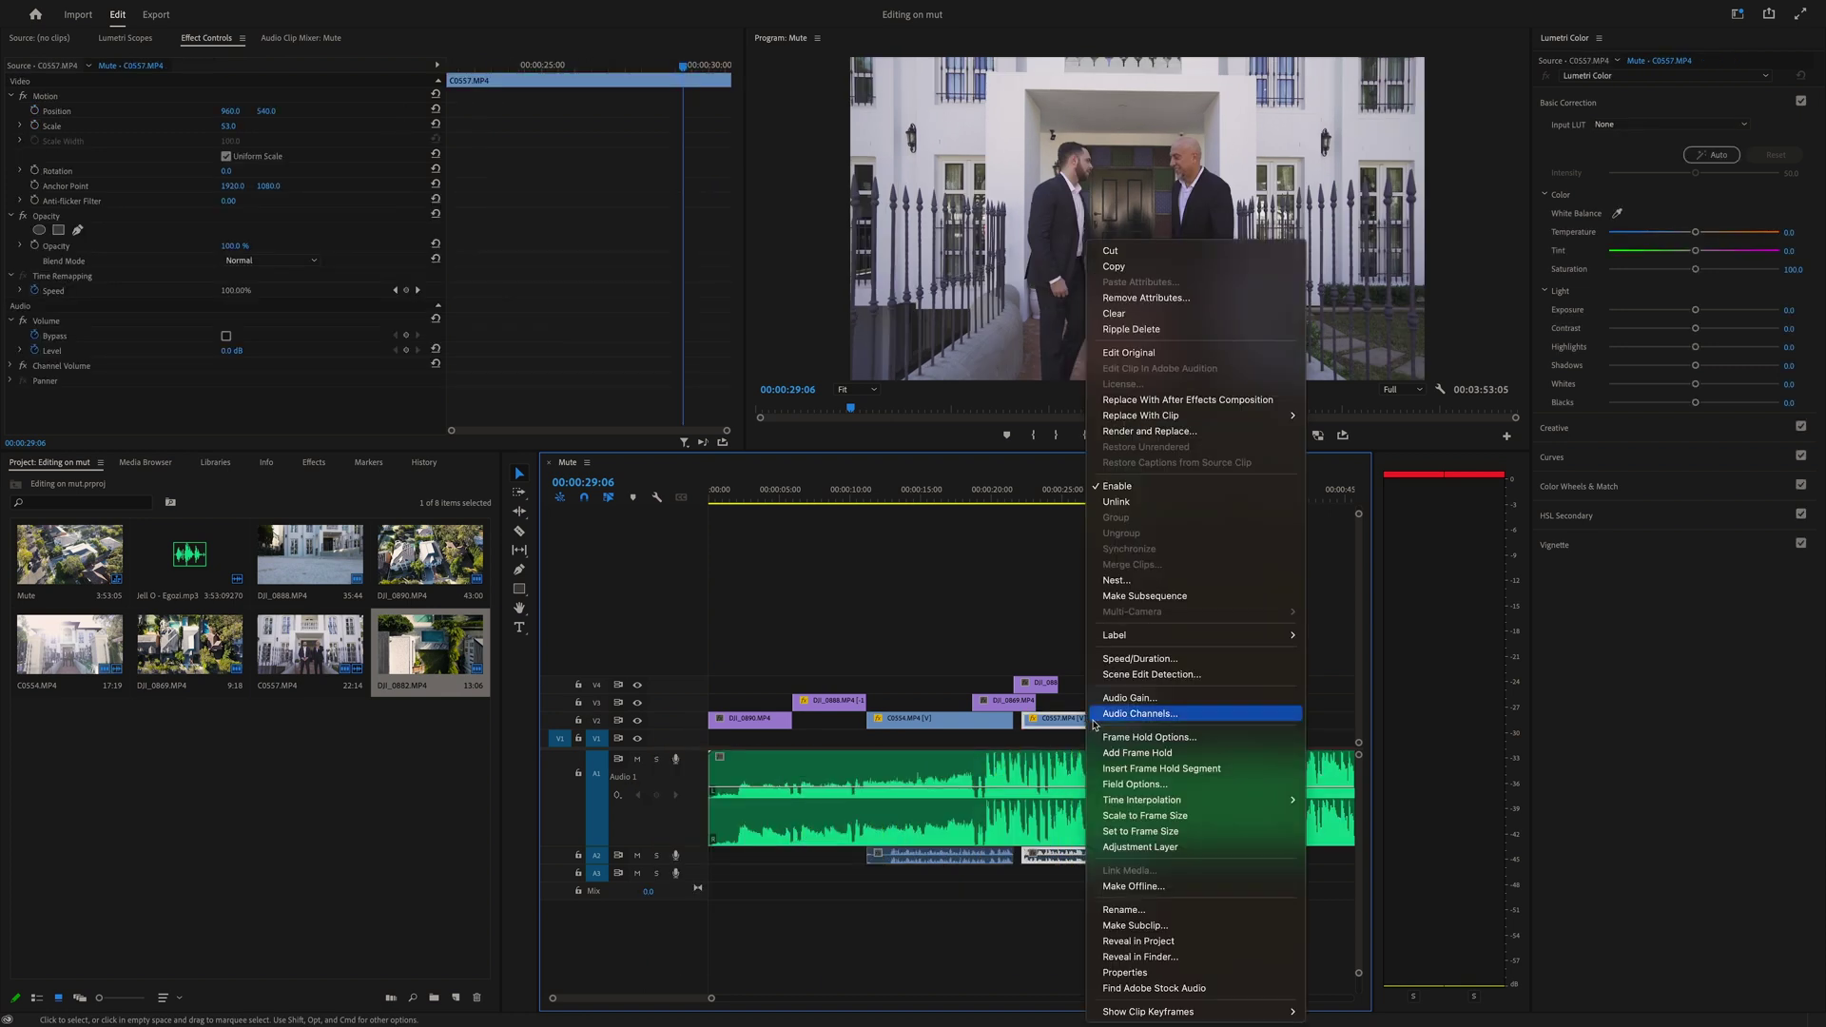
click(1142, 403)
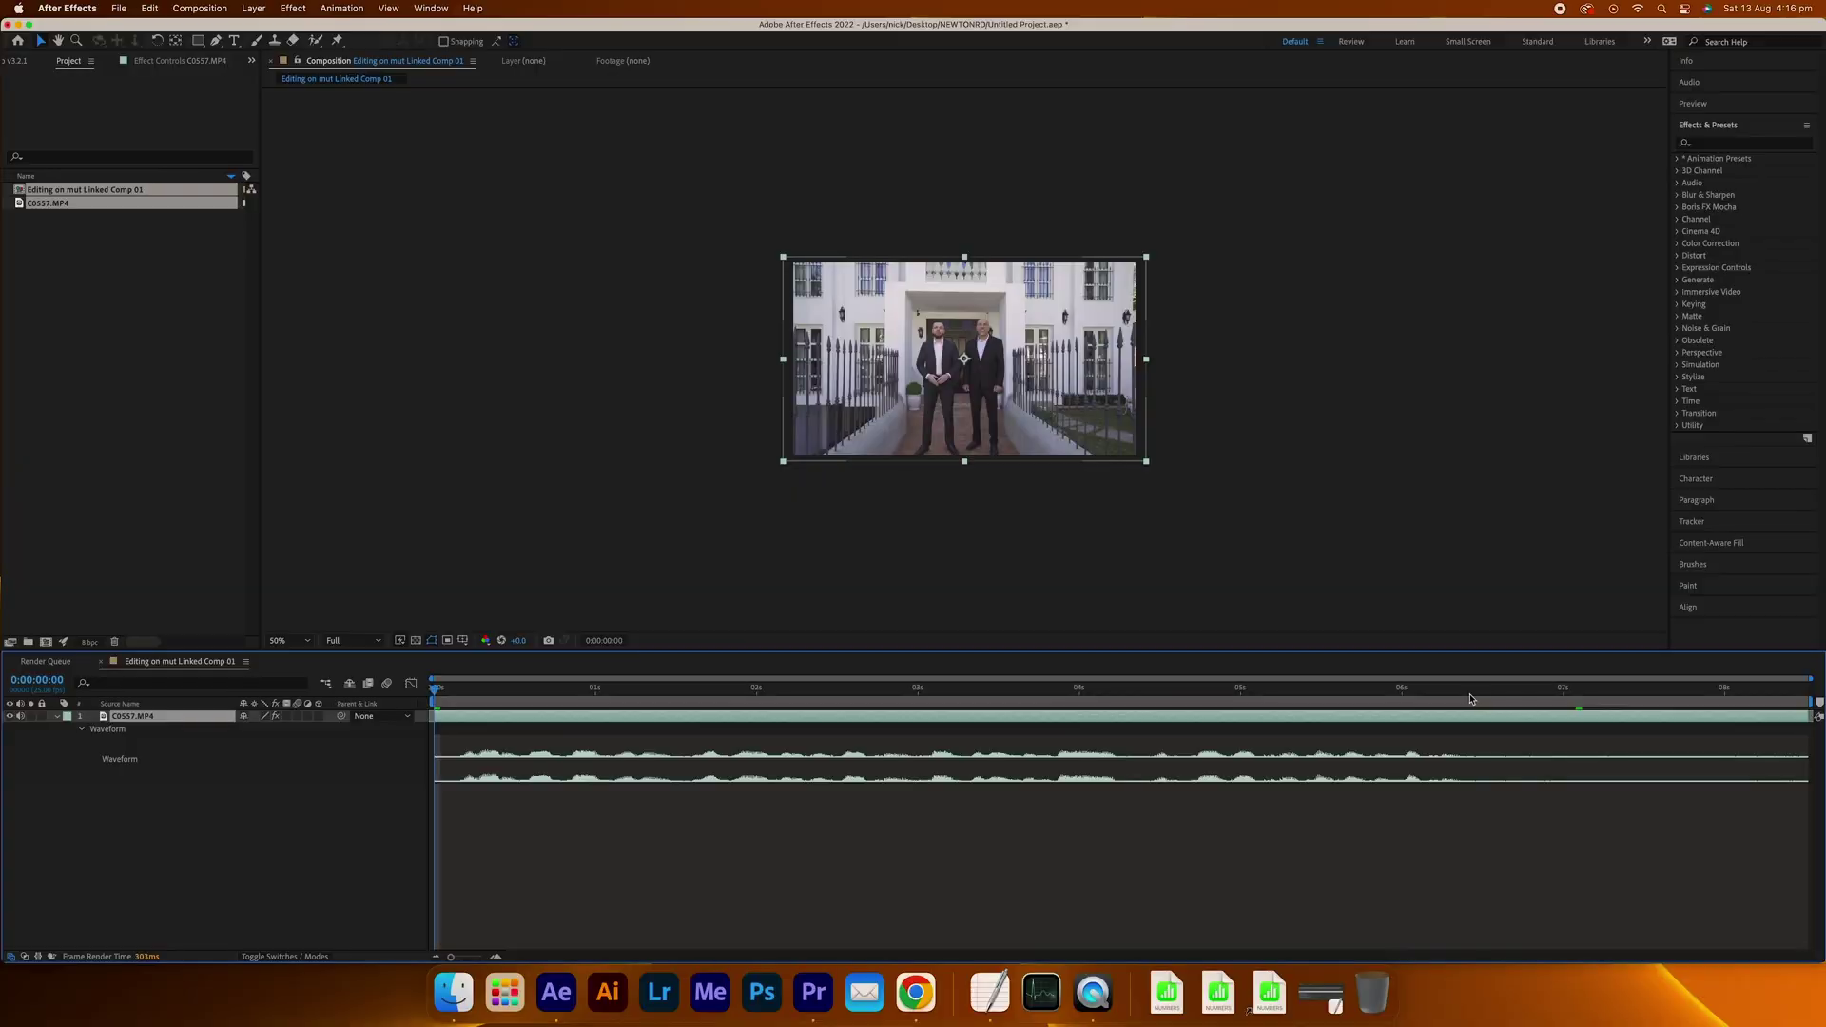
Enable time remapping on the C0557.MP4 layer with the current time at 0:00:06:12
drag(1454, 696, 1475, 698)
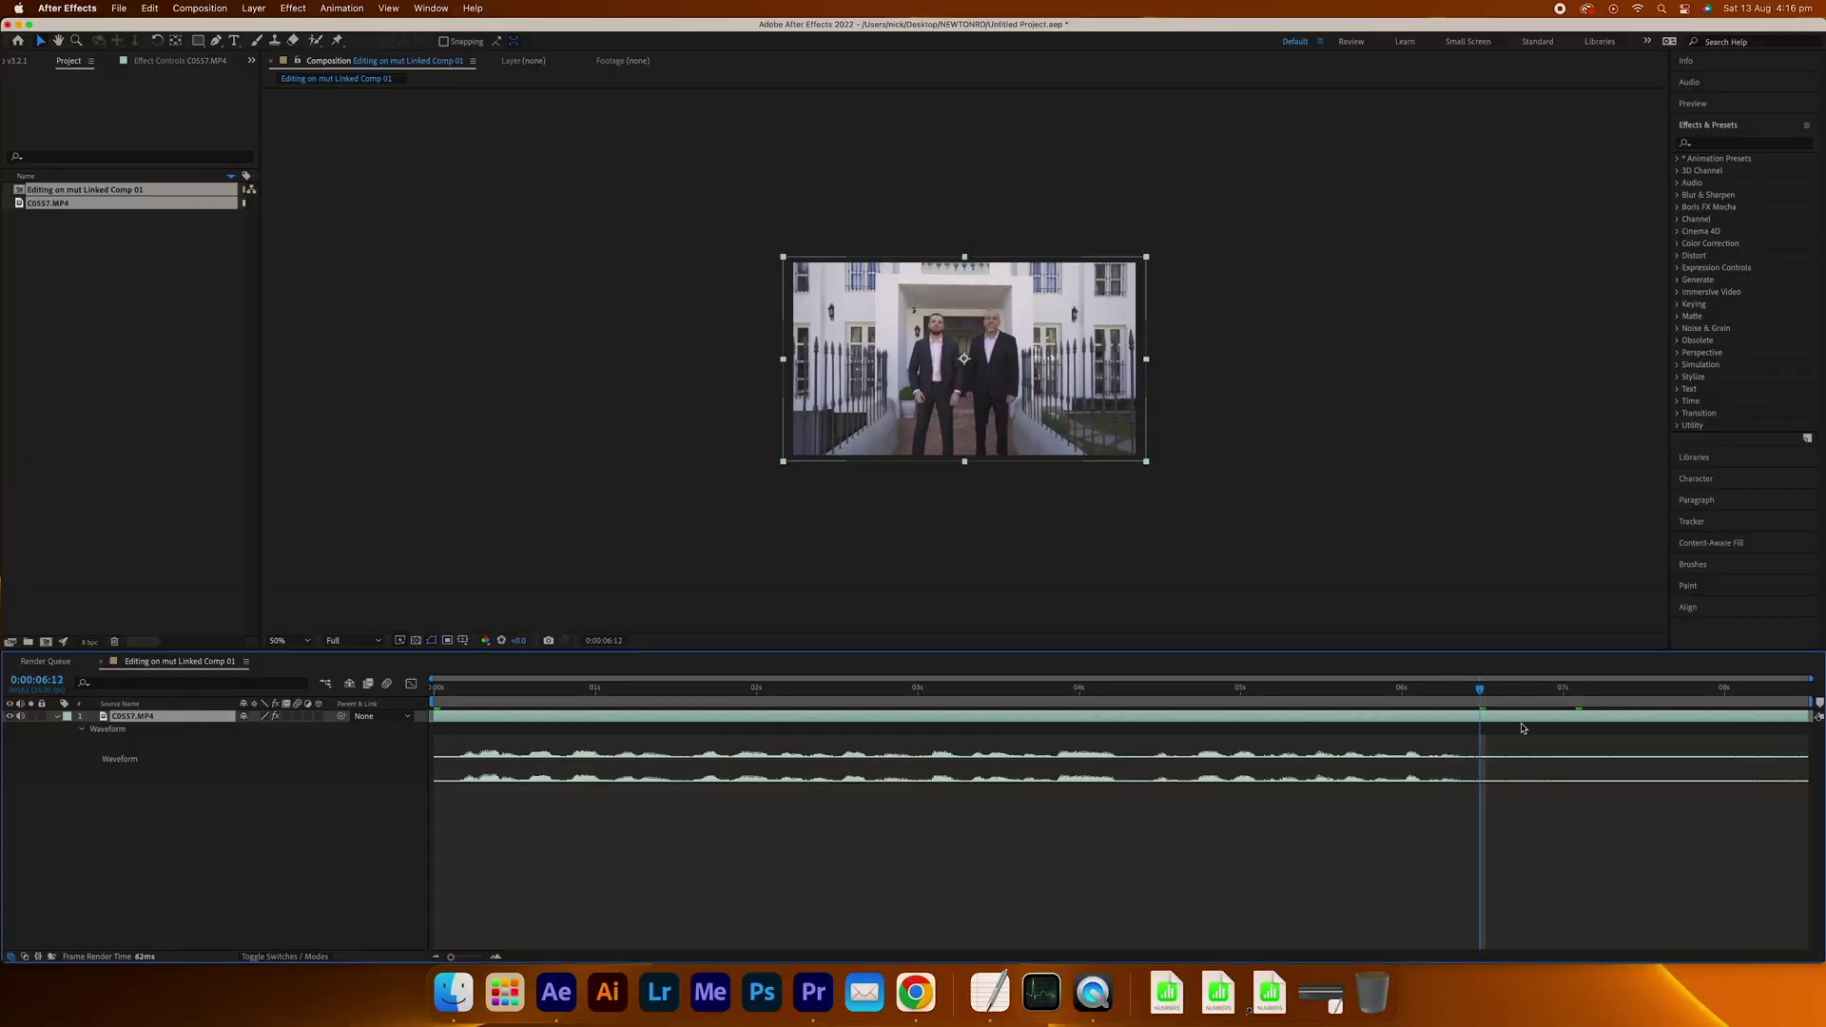
click(253, 7)
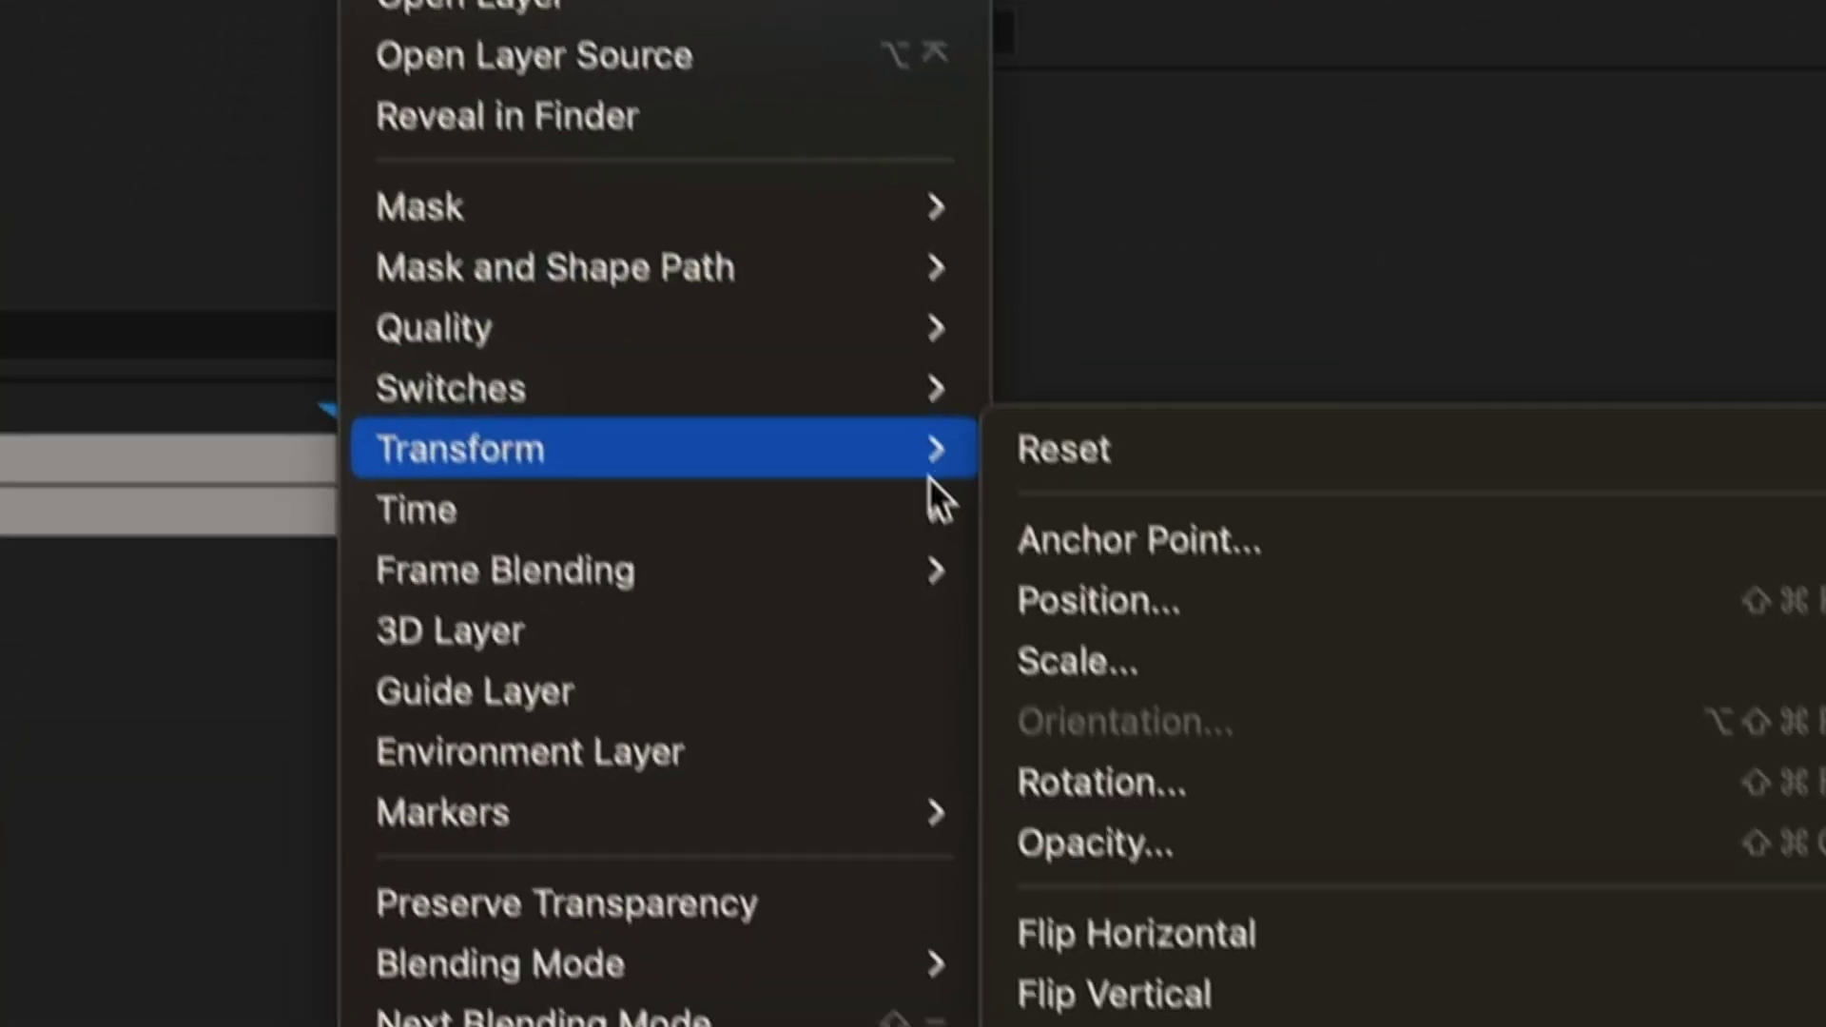
mouse_move(380, 203)
click(750, 465)
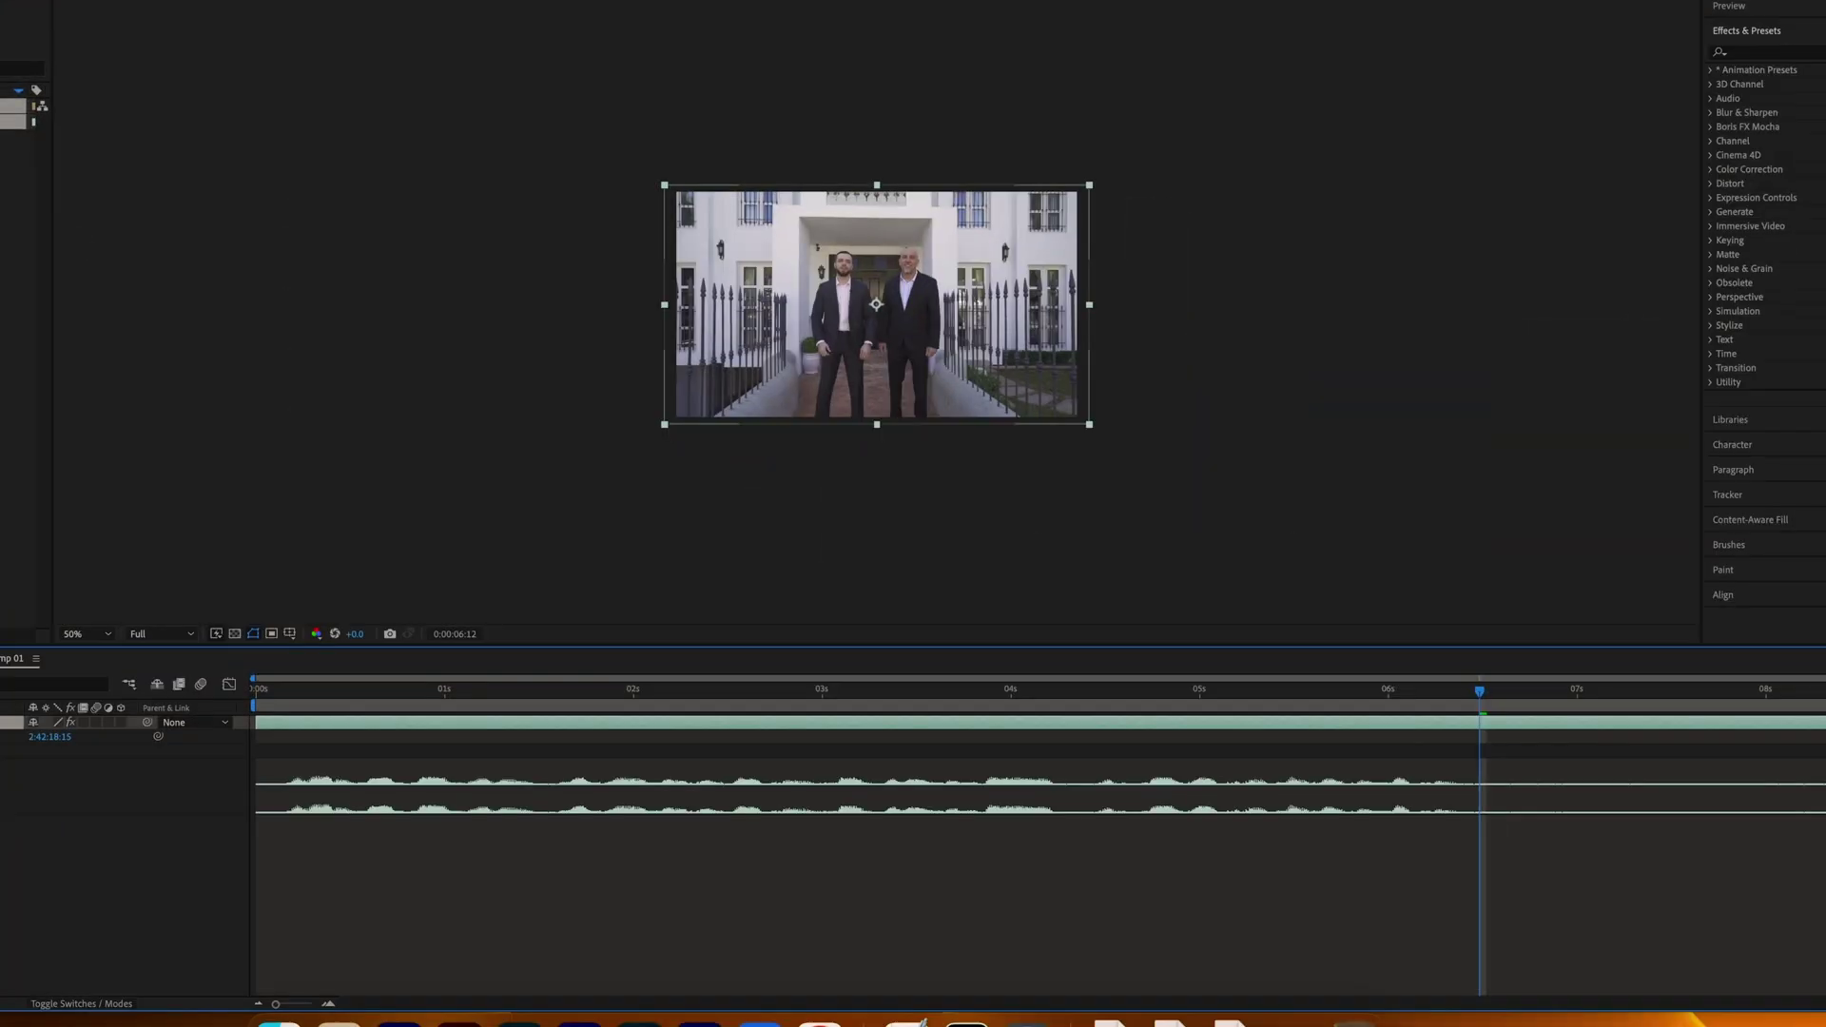
At 0:00:07:06, advance the C0557.MP4 layer's Time Remap value to about 2:42:24:12, where the men reach the front door
drag(1481, 691, 1538, 694)
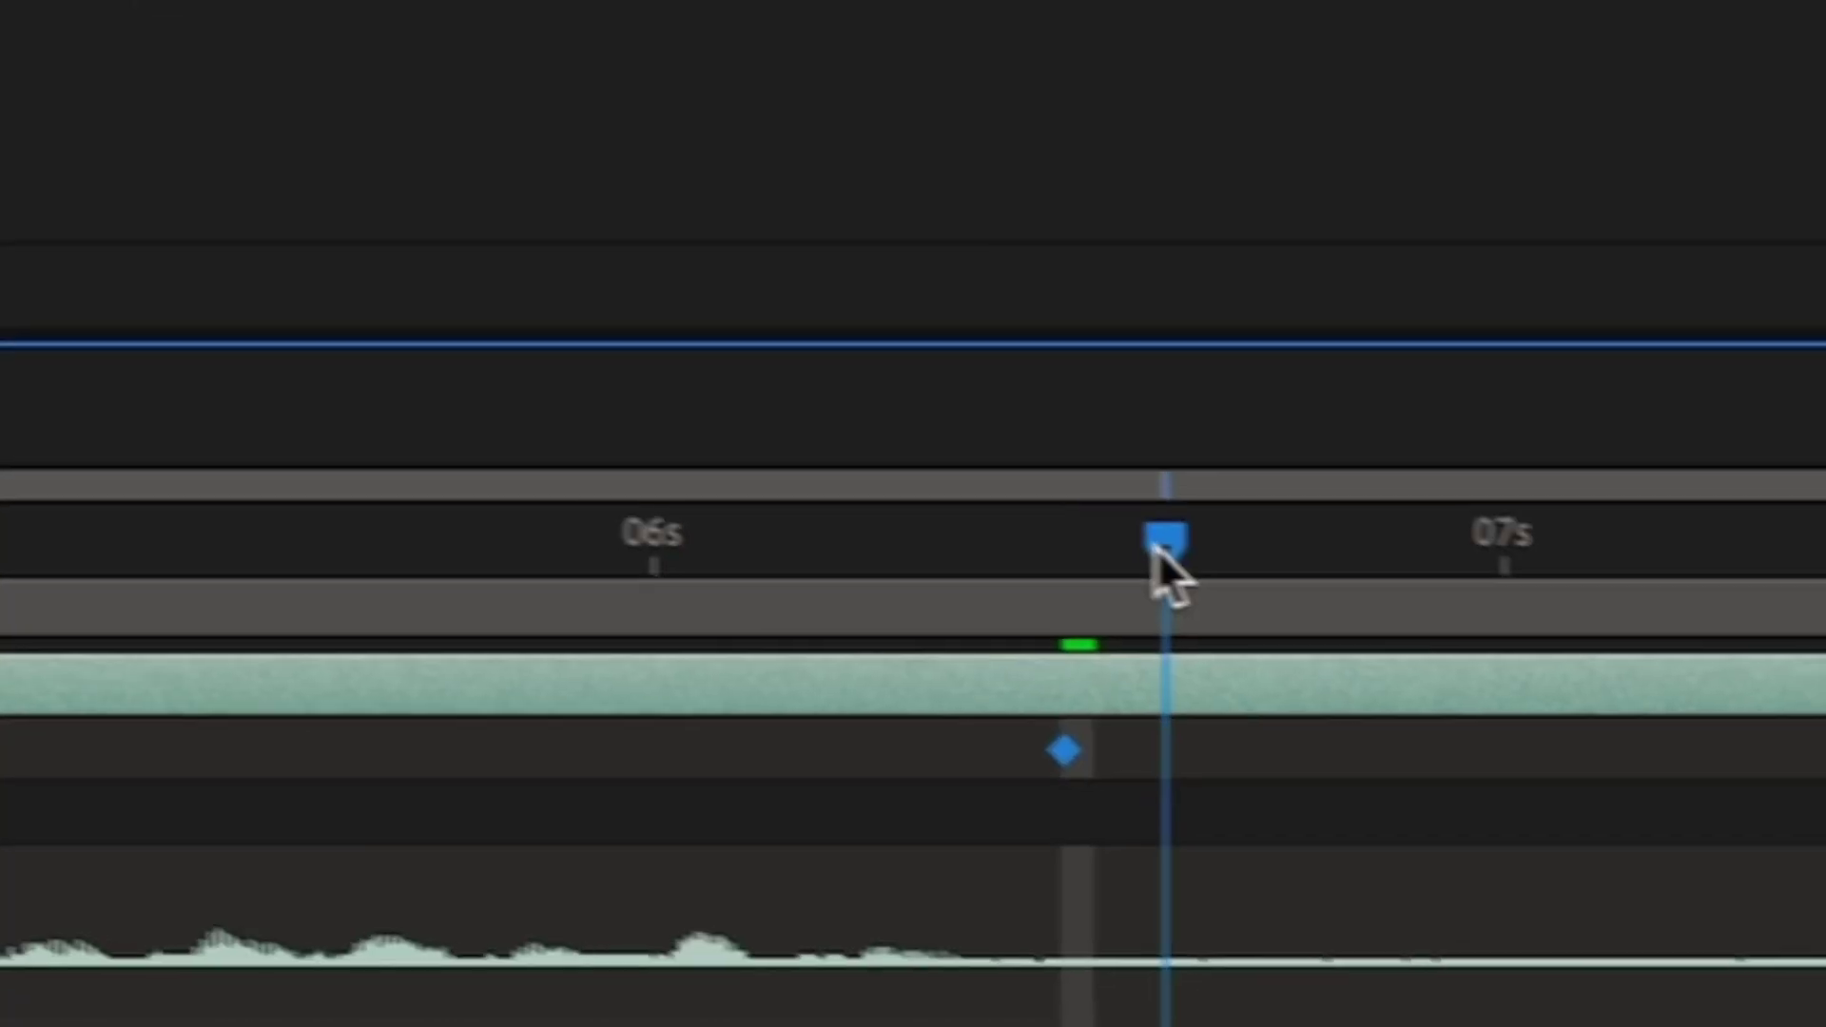
drag(1128, 533, 1503, 537)
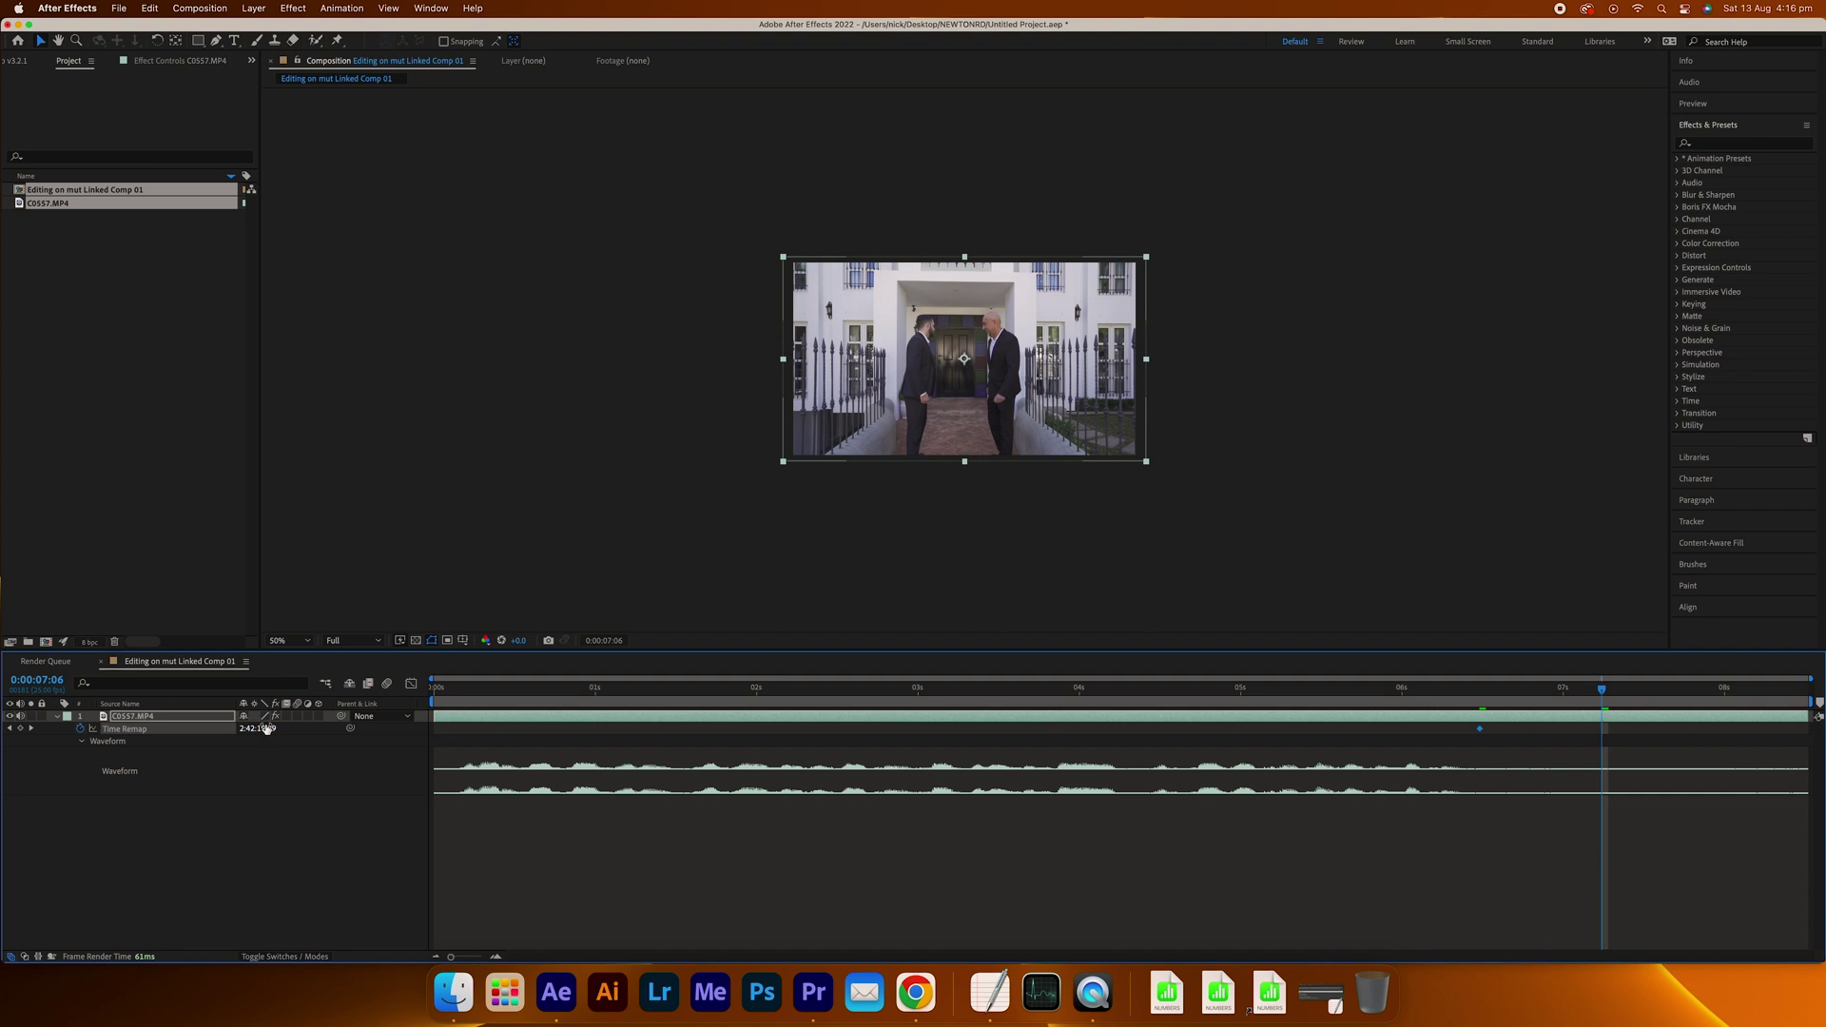
drag(266, 729, 314, 728)
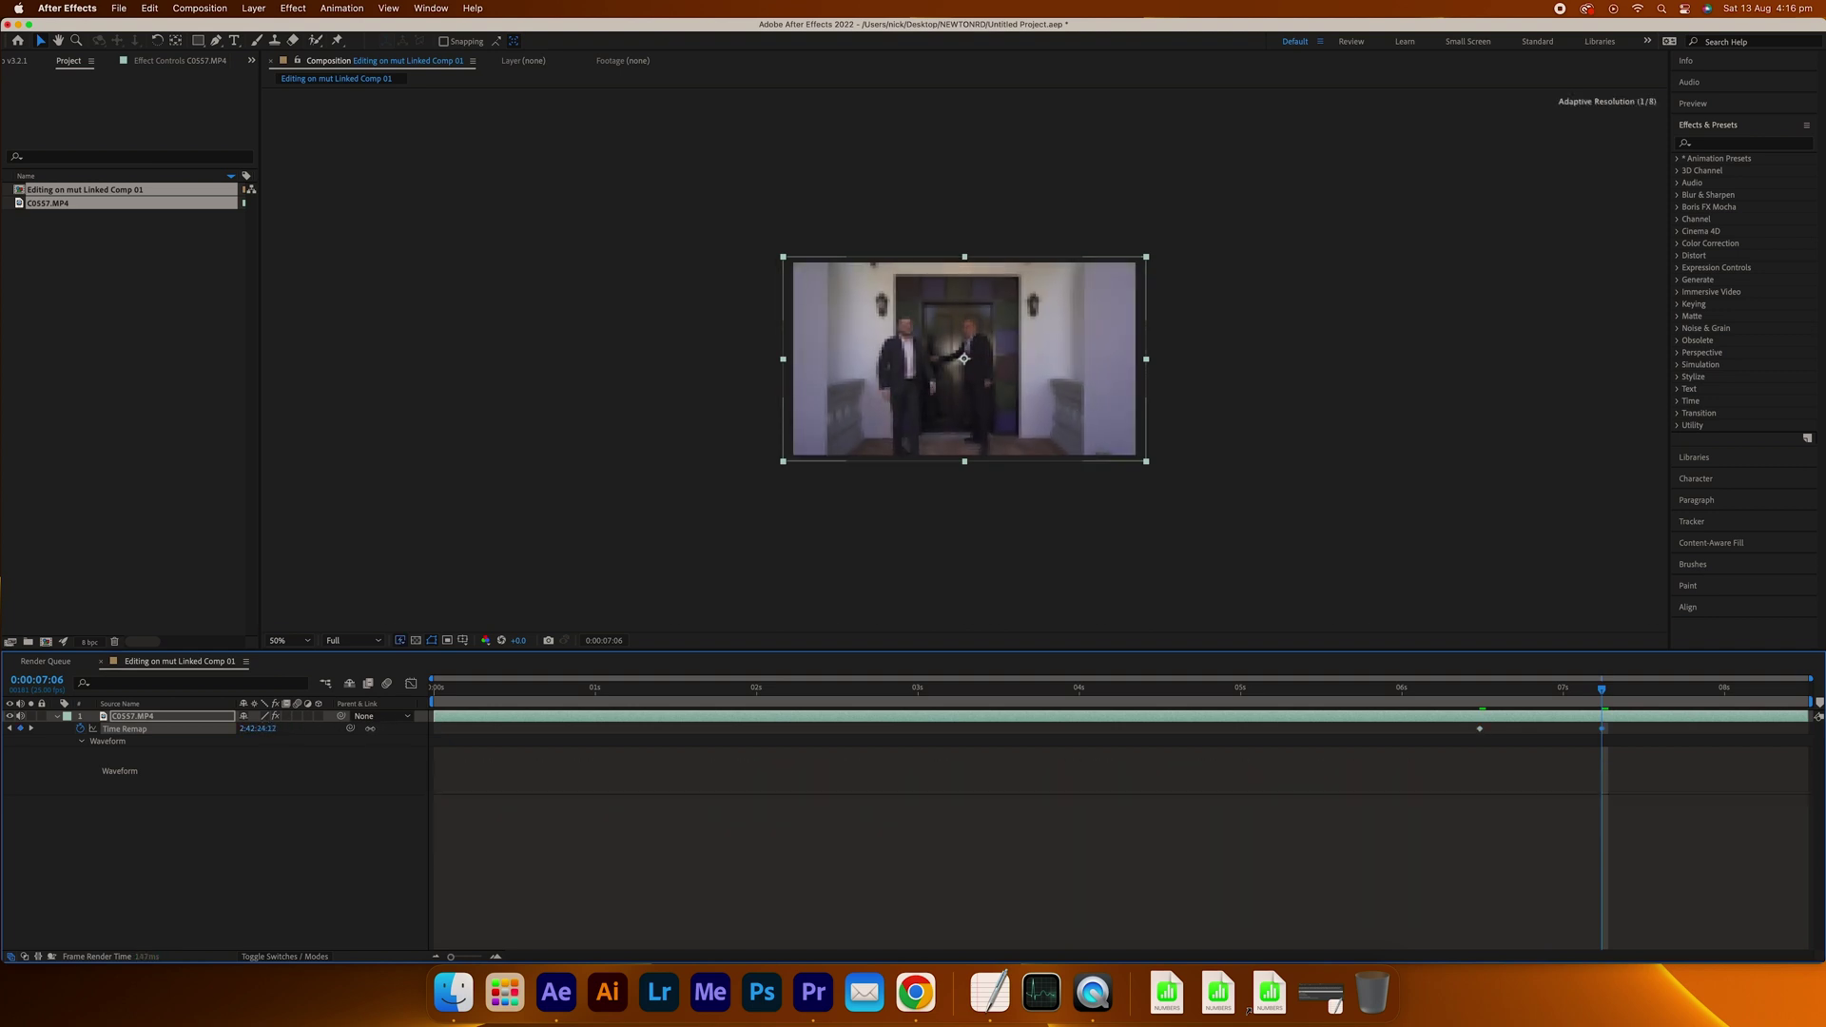
Apply Easy Ease to the Time Remap keyframe at 0:00:06:12 and shape its curve in the Graph Editor into a smooth ramp
click(1448, 694)
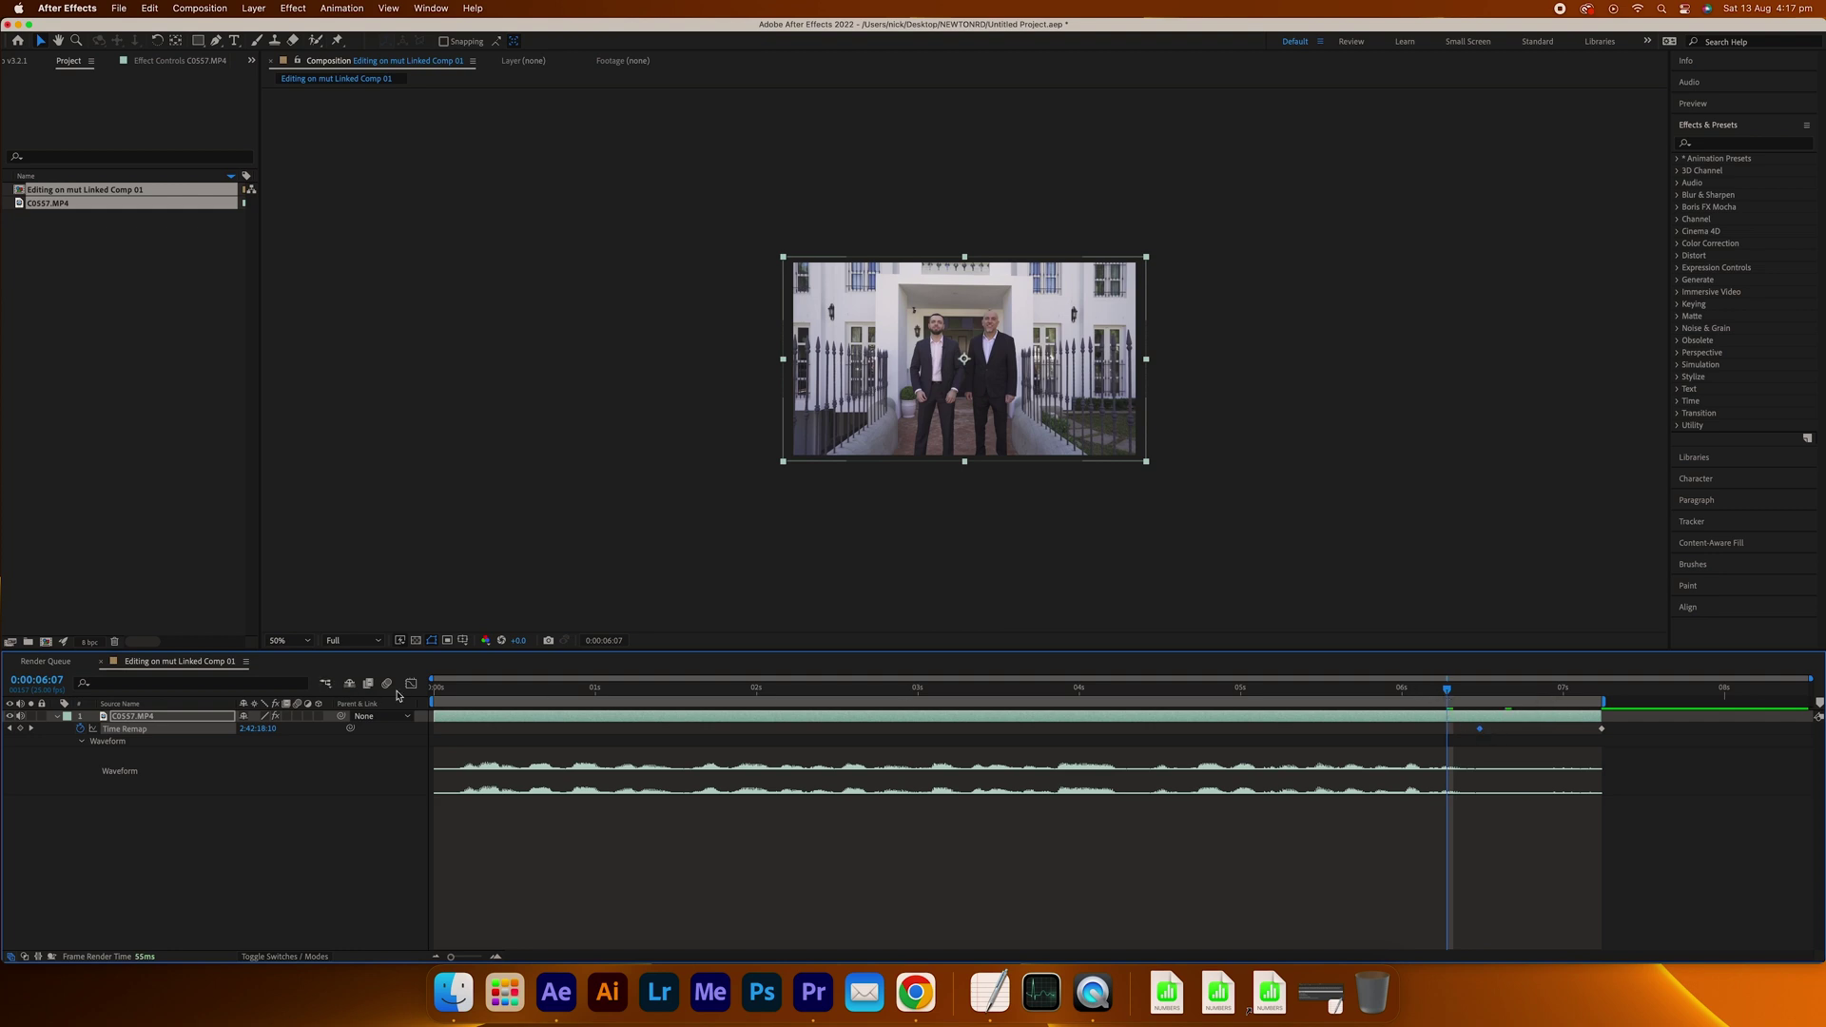
click(409, 685)
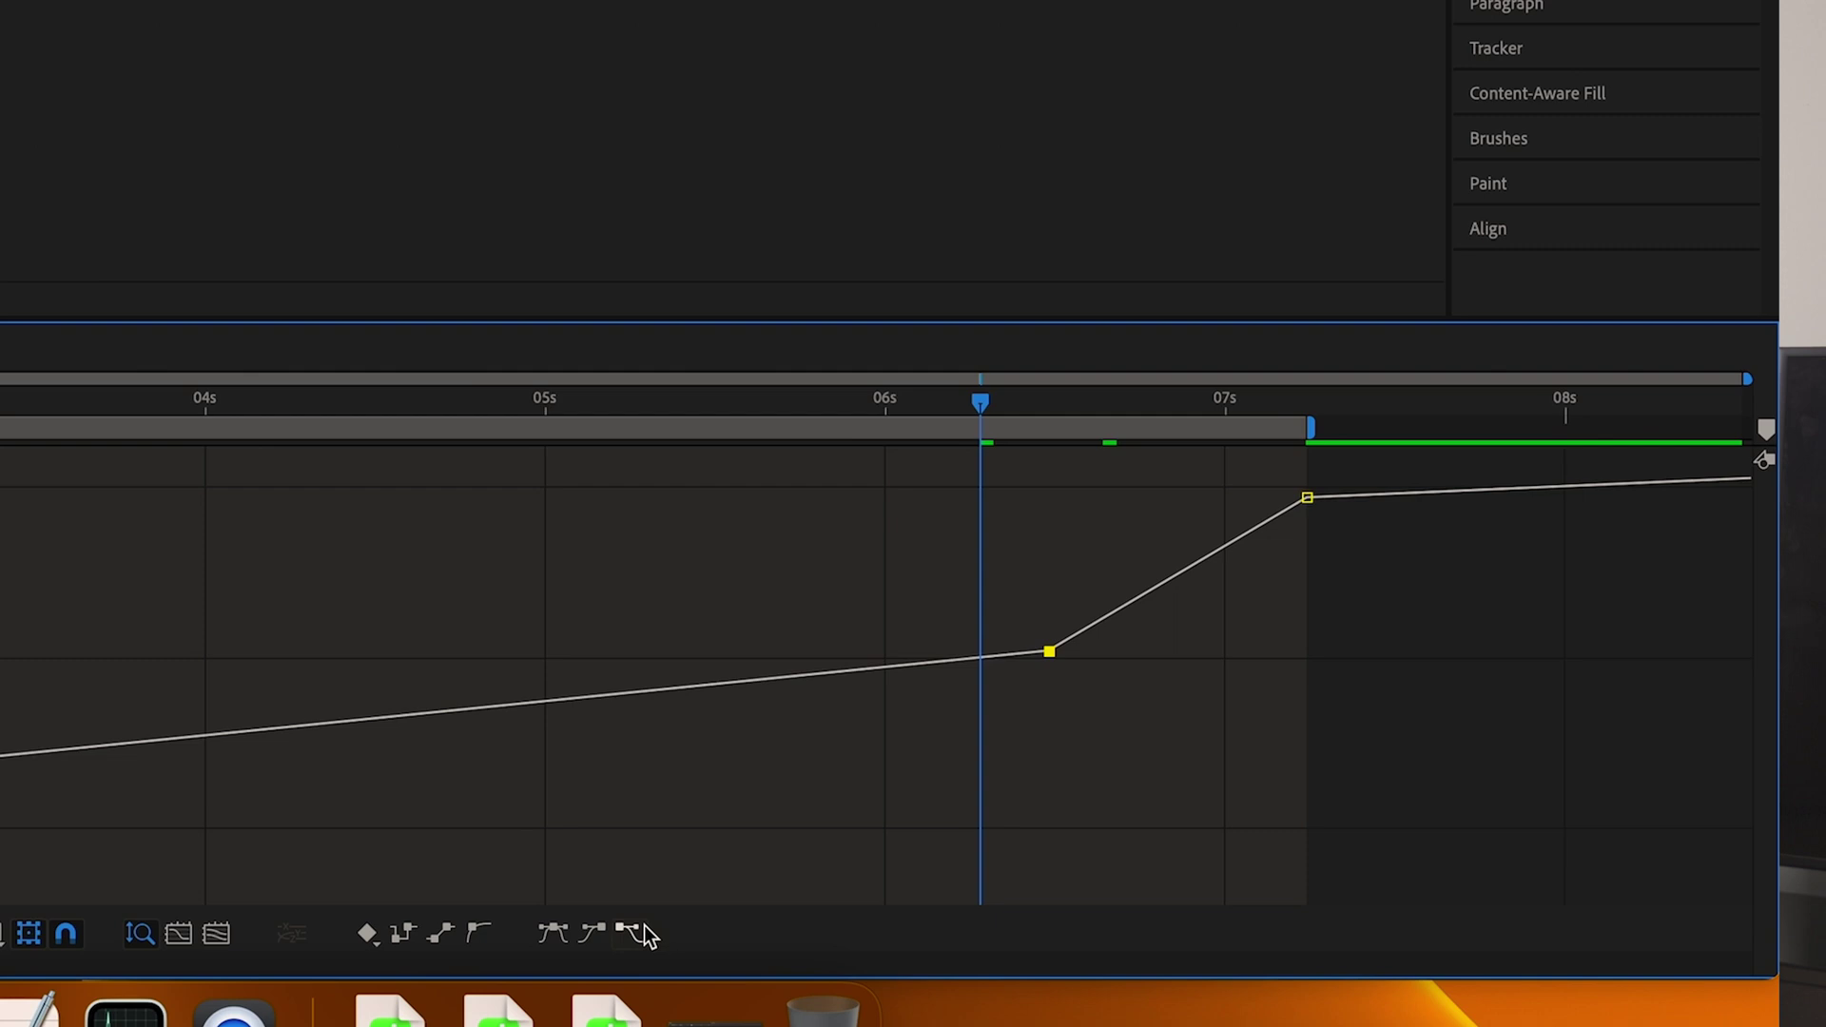
key(shift+F9)
drag(1016, 610, 1138, 546)
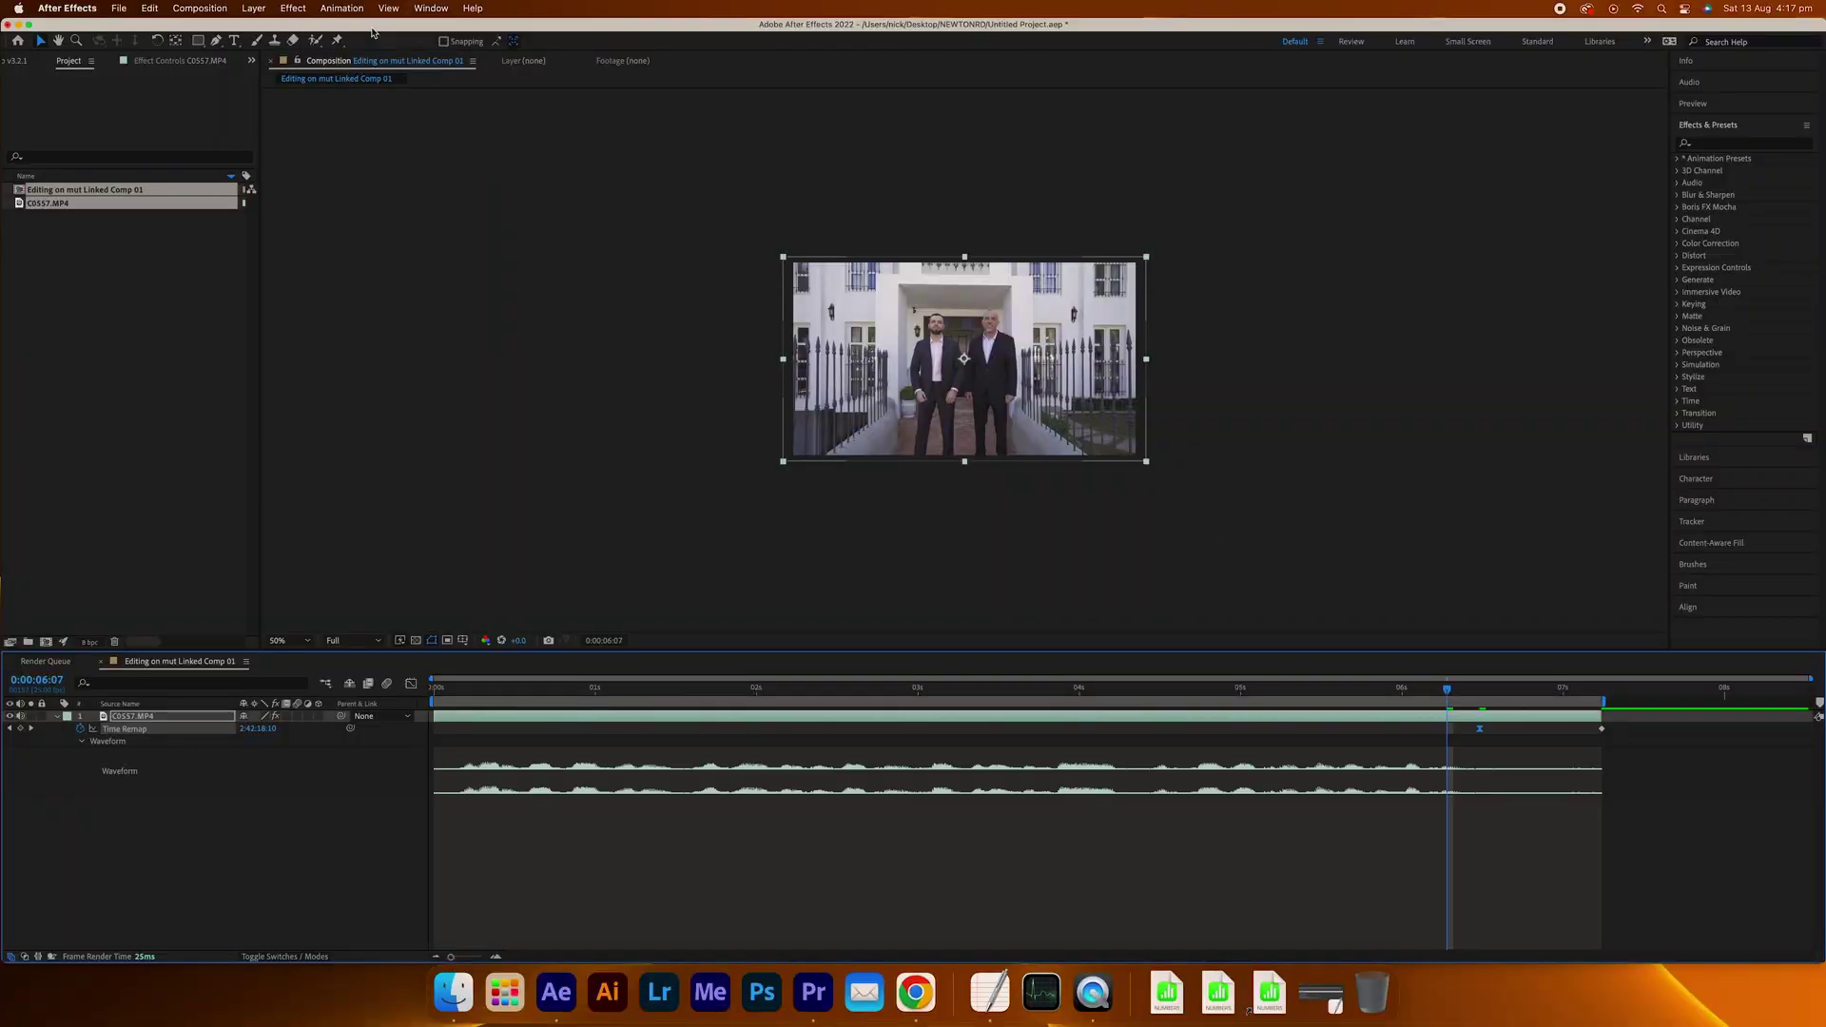
Apply CC Force Motion Blur to the C0557.MP4 layer and compare the ramped section with the effect off and on
click(293, 8)
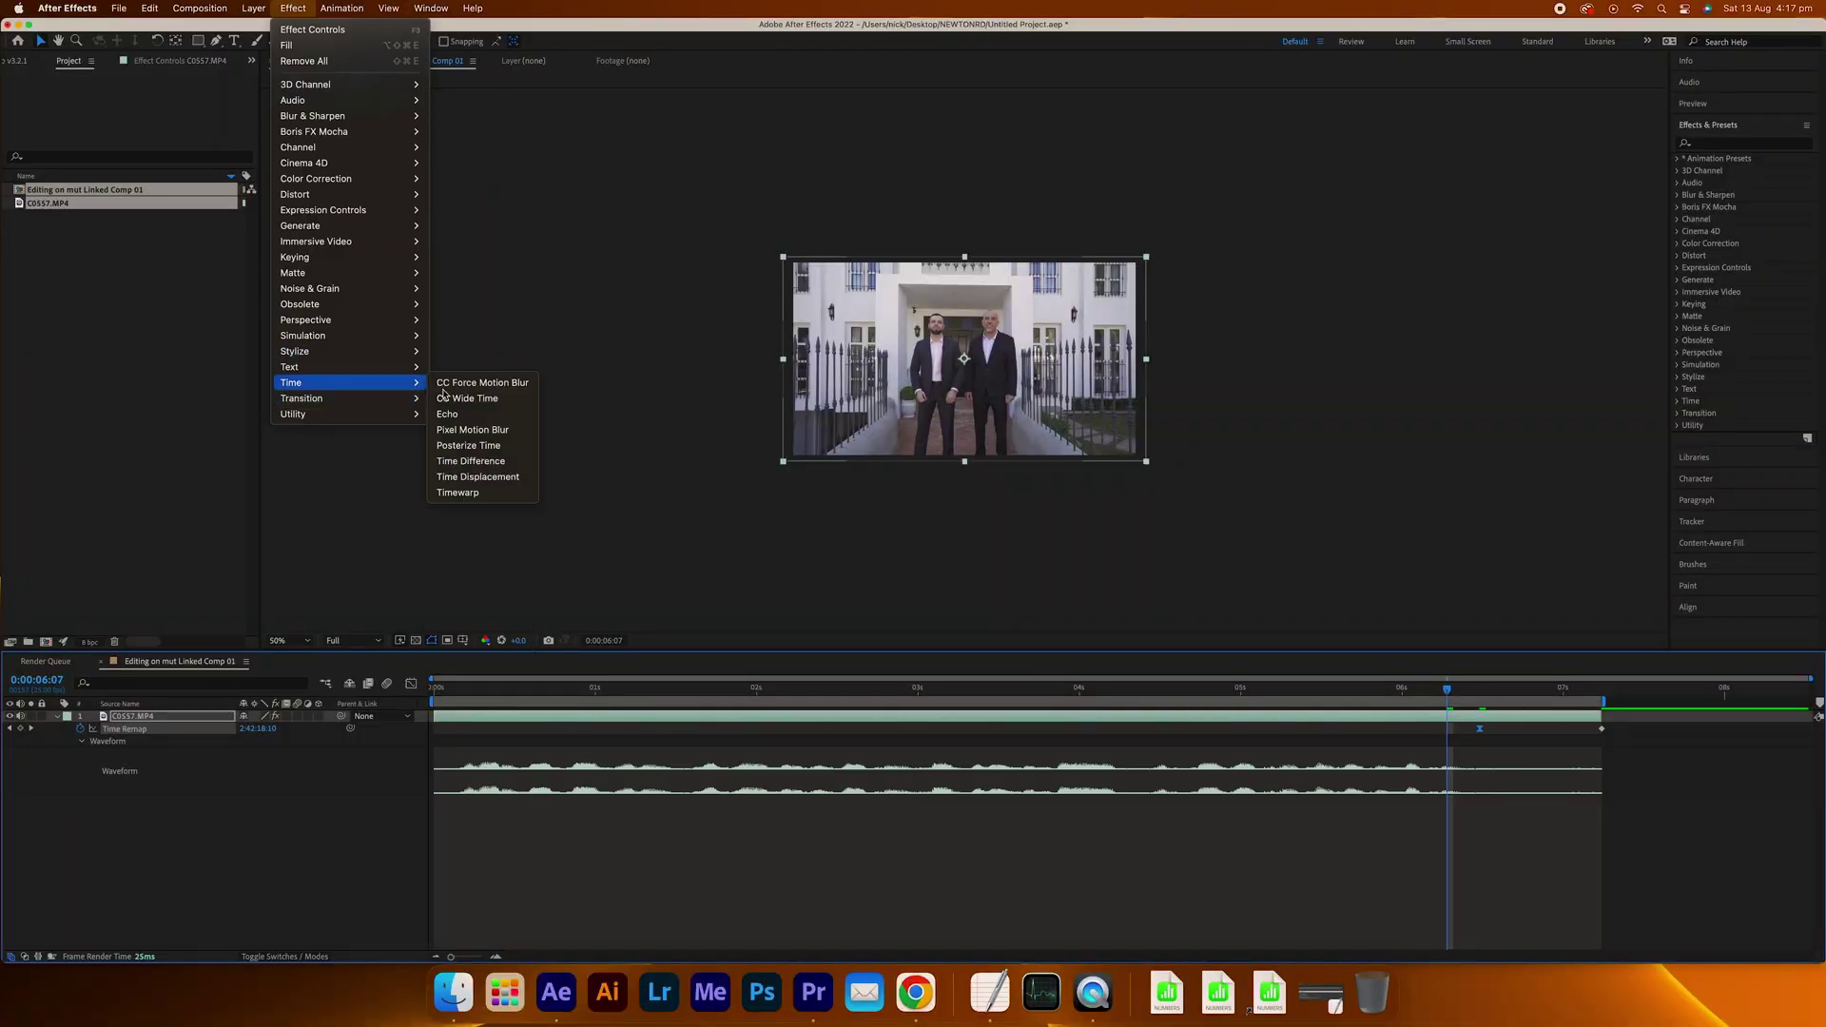
click(457, 383)
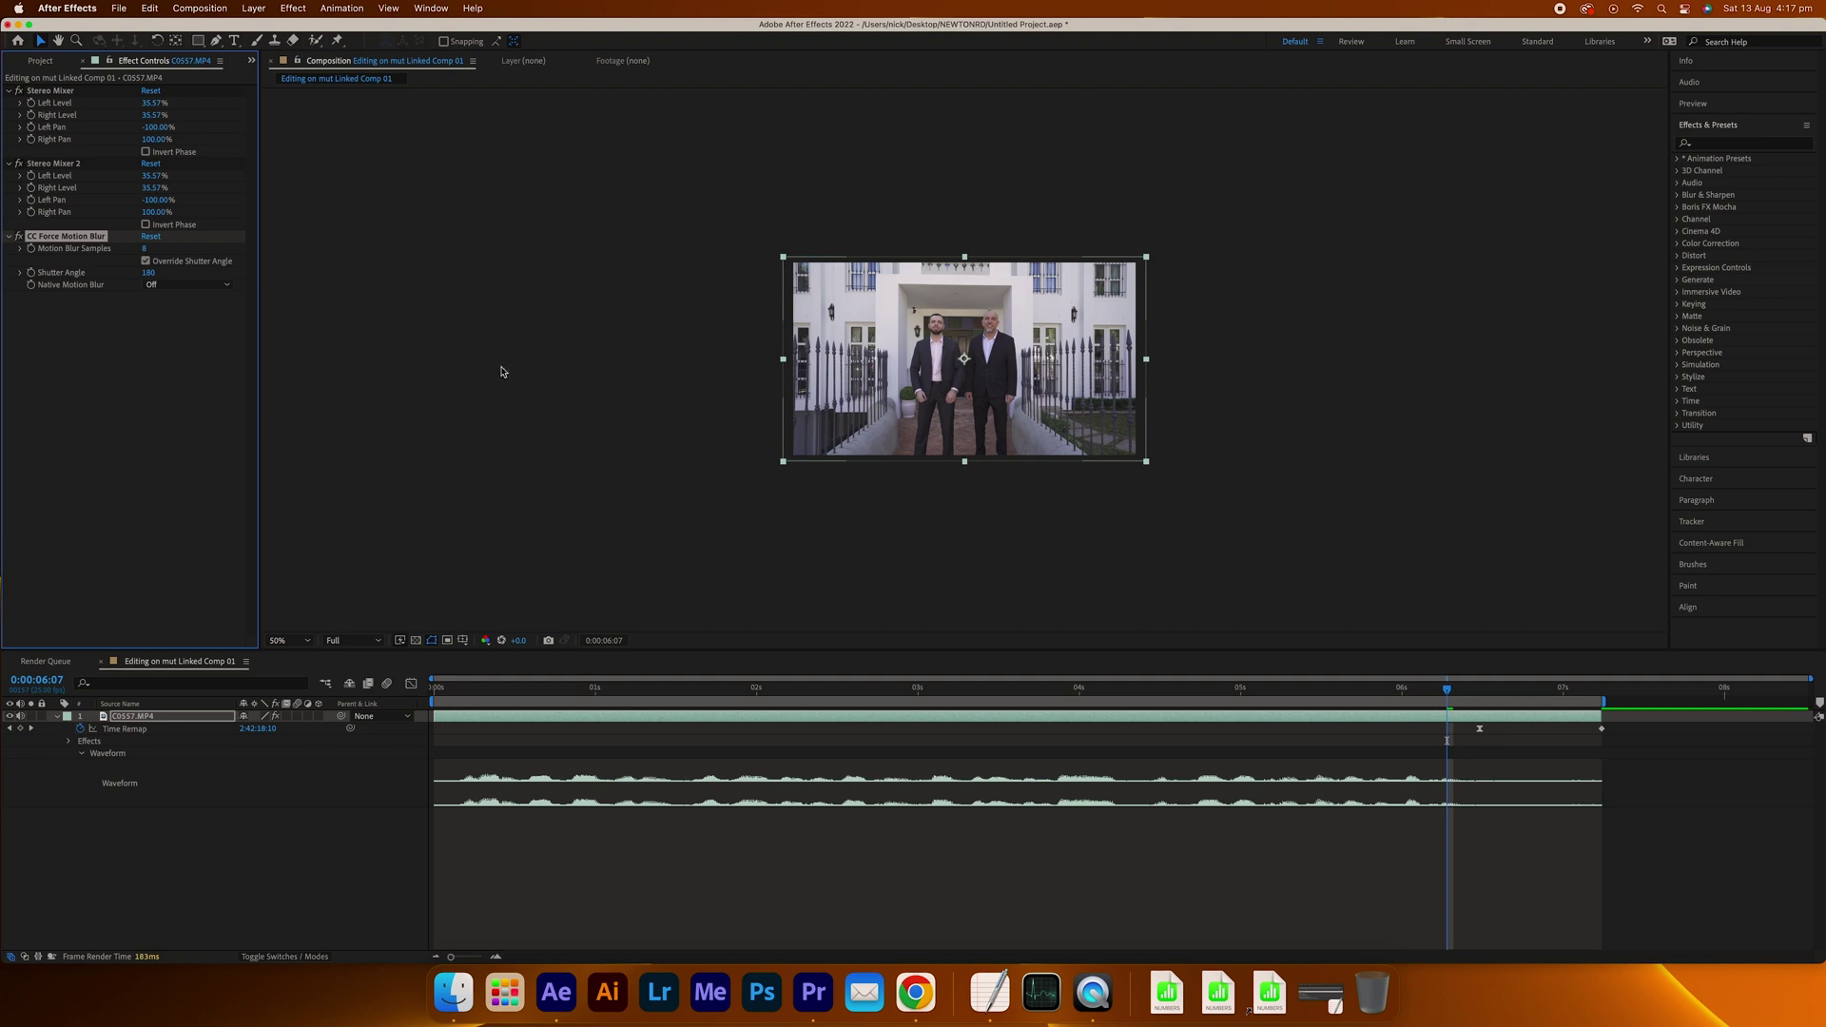
click(1520, 695)
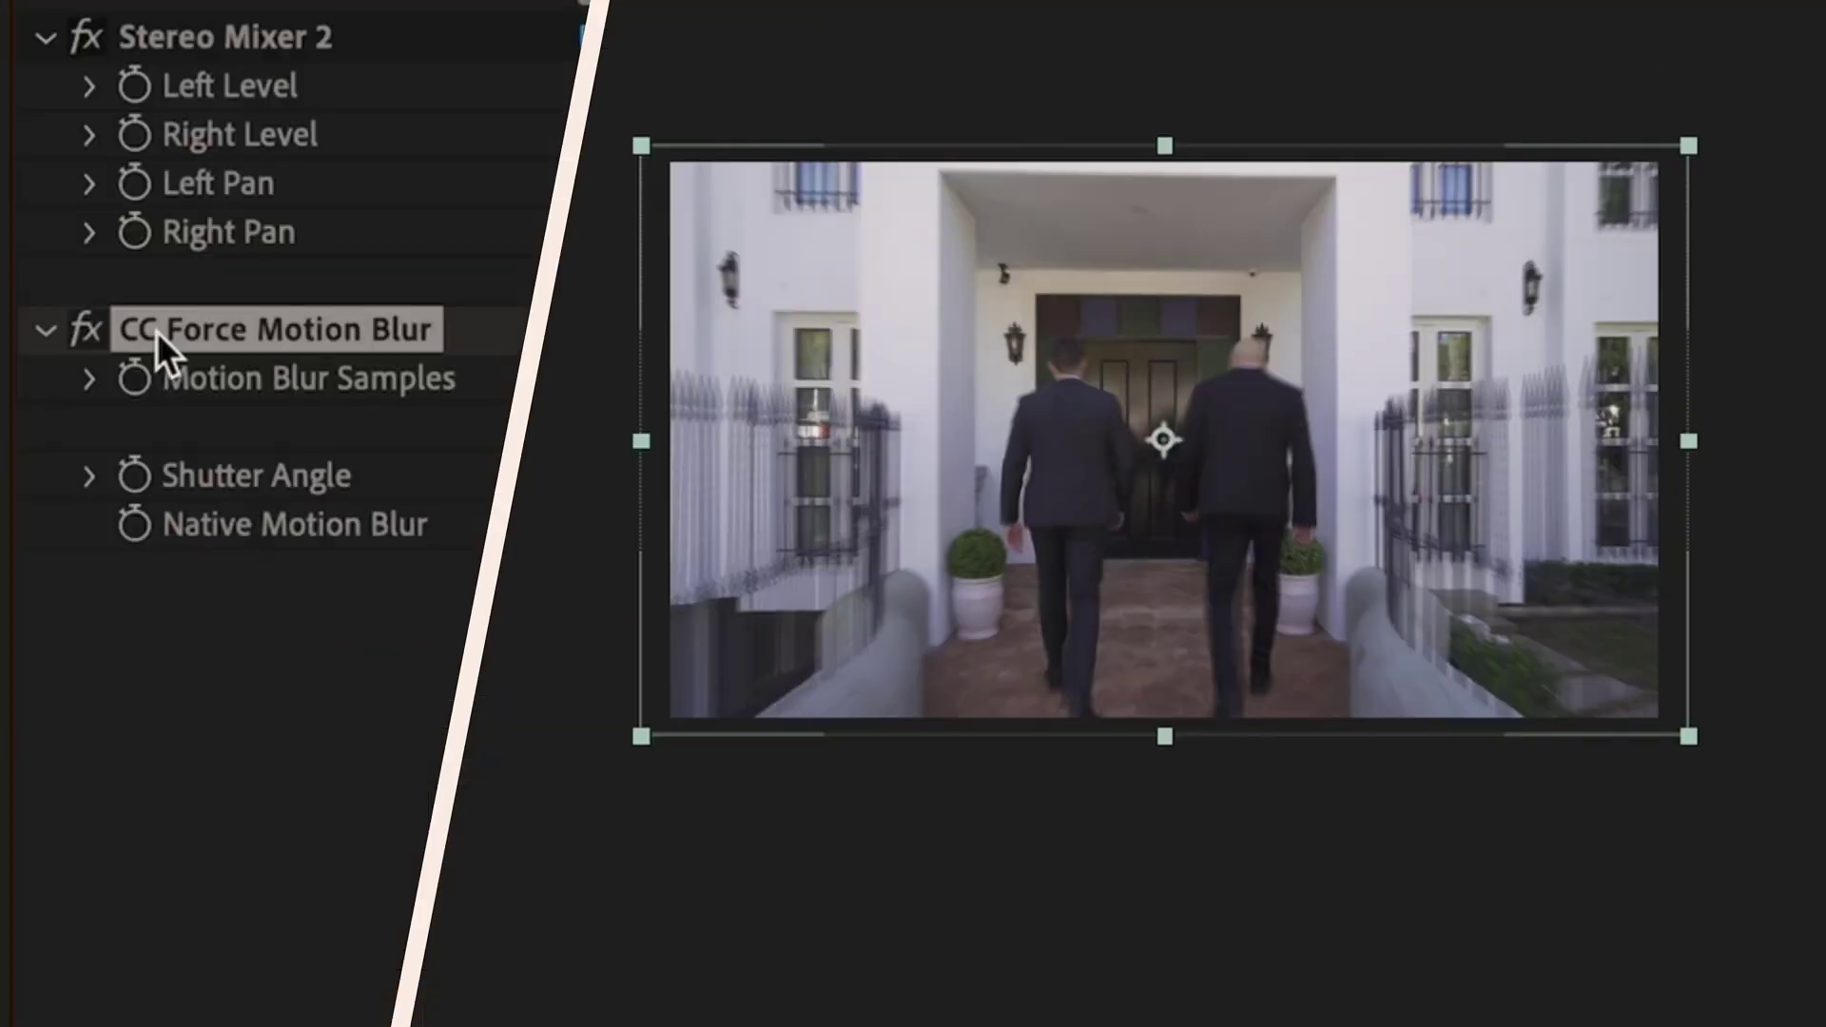
click(81, 333)
click(81, 333)
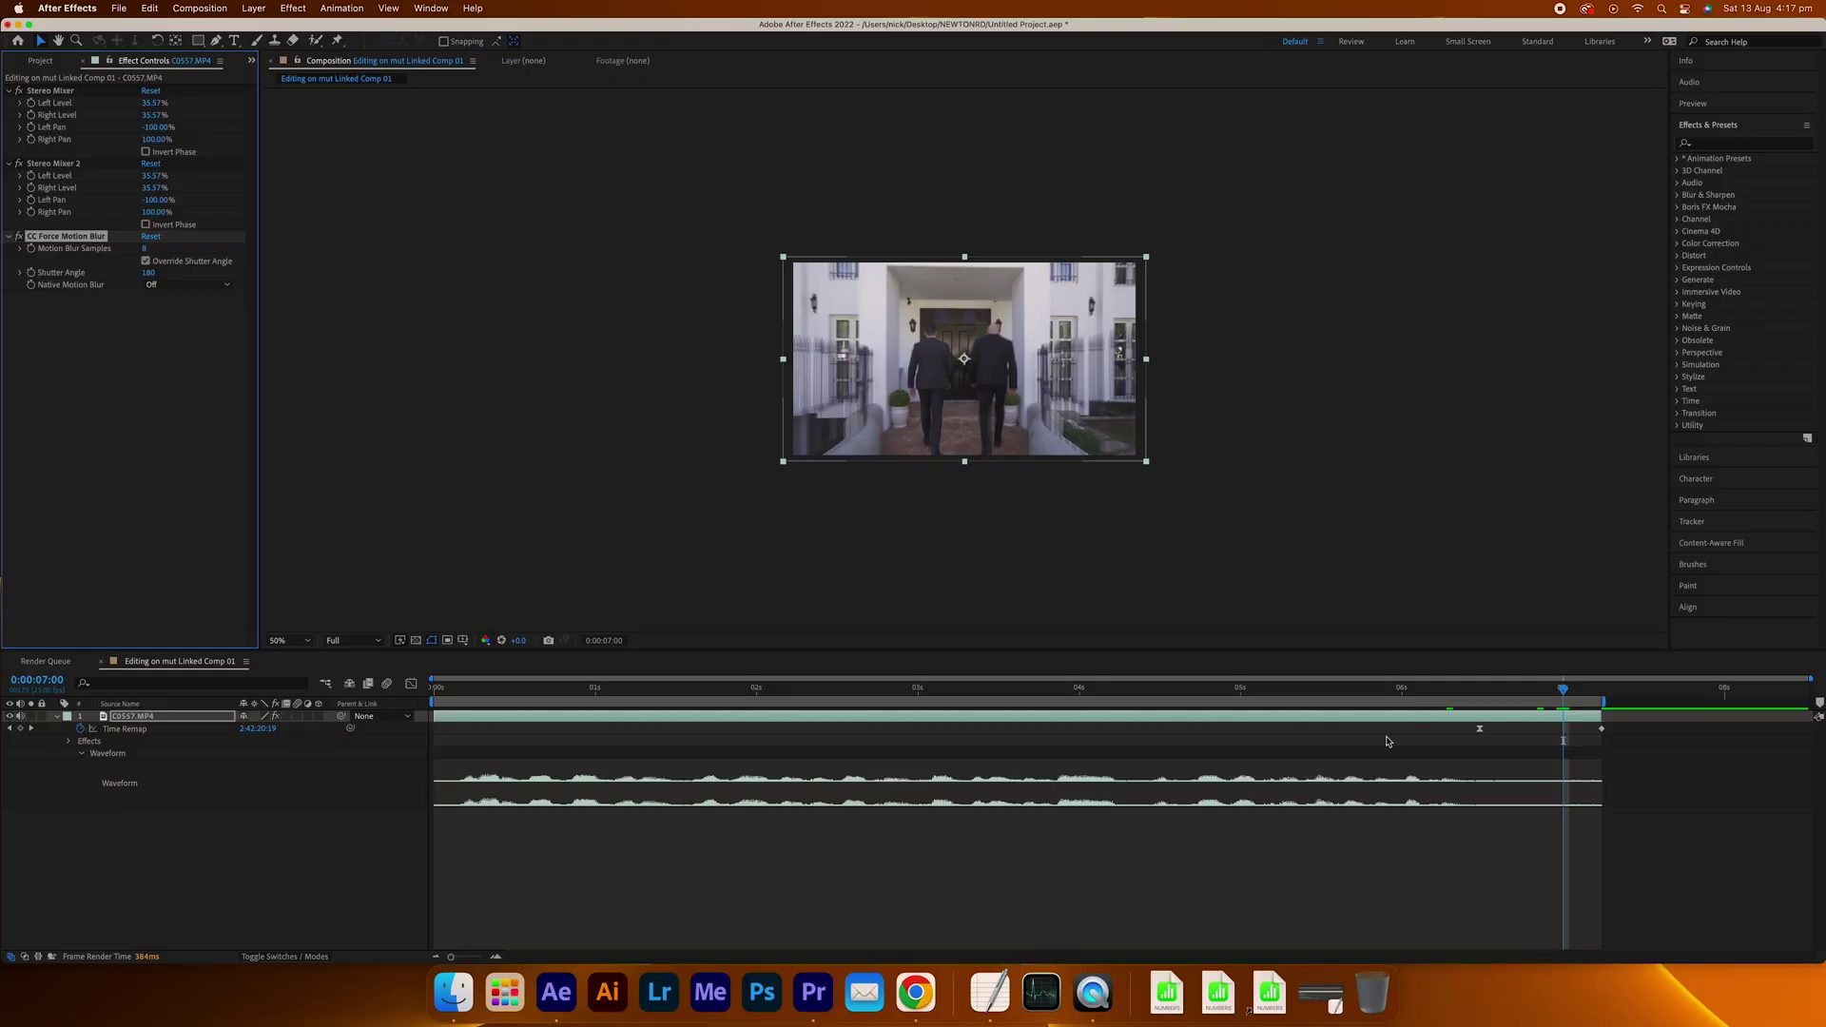
click(112, 5)
mouse_move(229, 249)
click(341, 253)
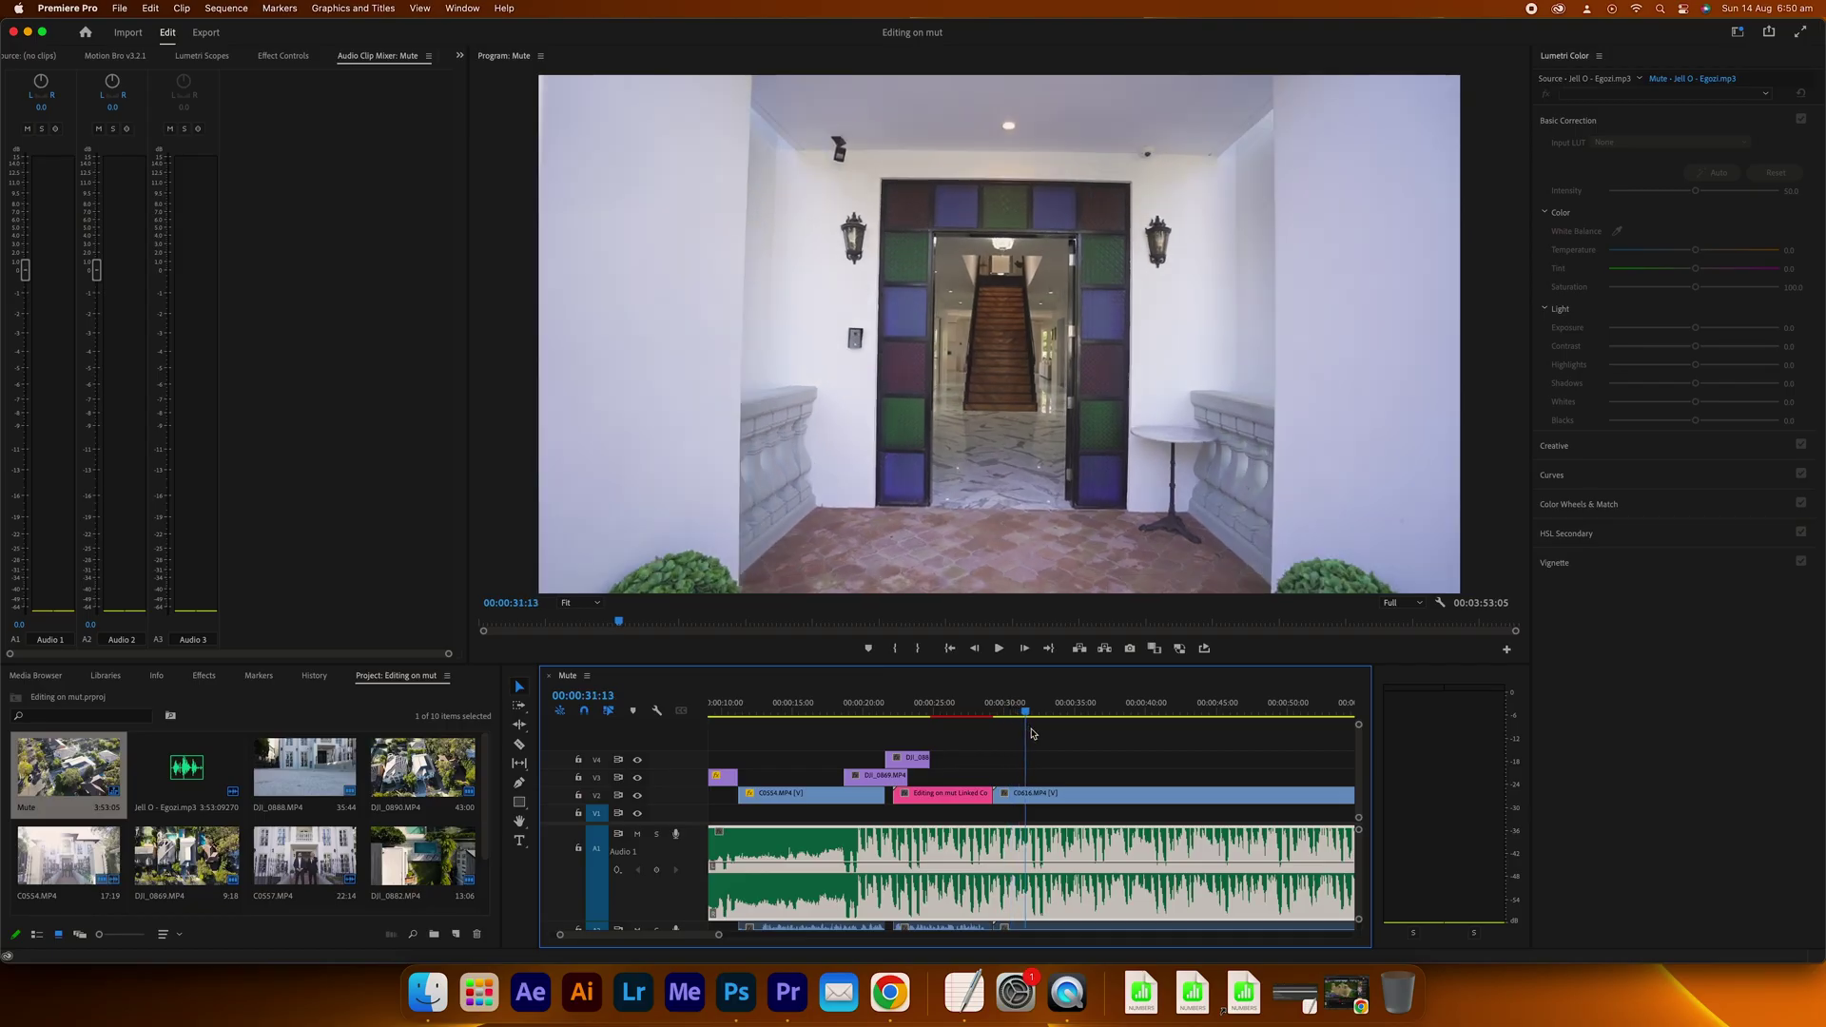
In Premiere Pro, scrub through C0616.MP4 on track V2 and replace it with an After Effects composition
drag(1013, 738, 1086, 765)
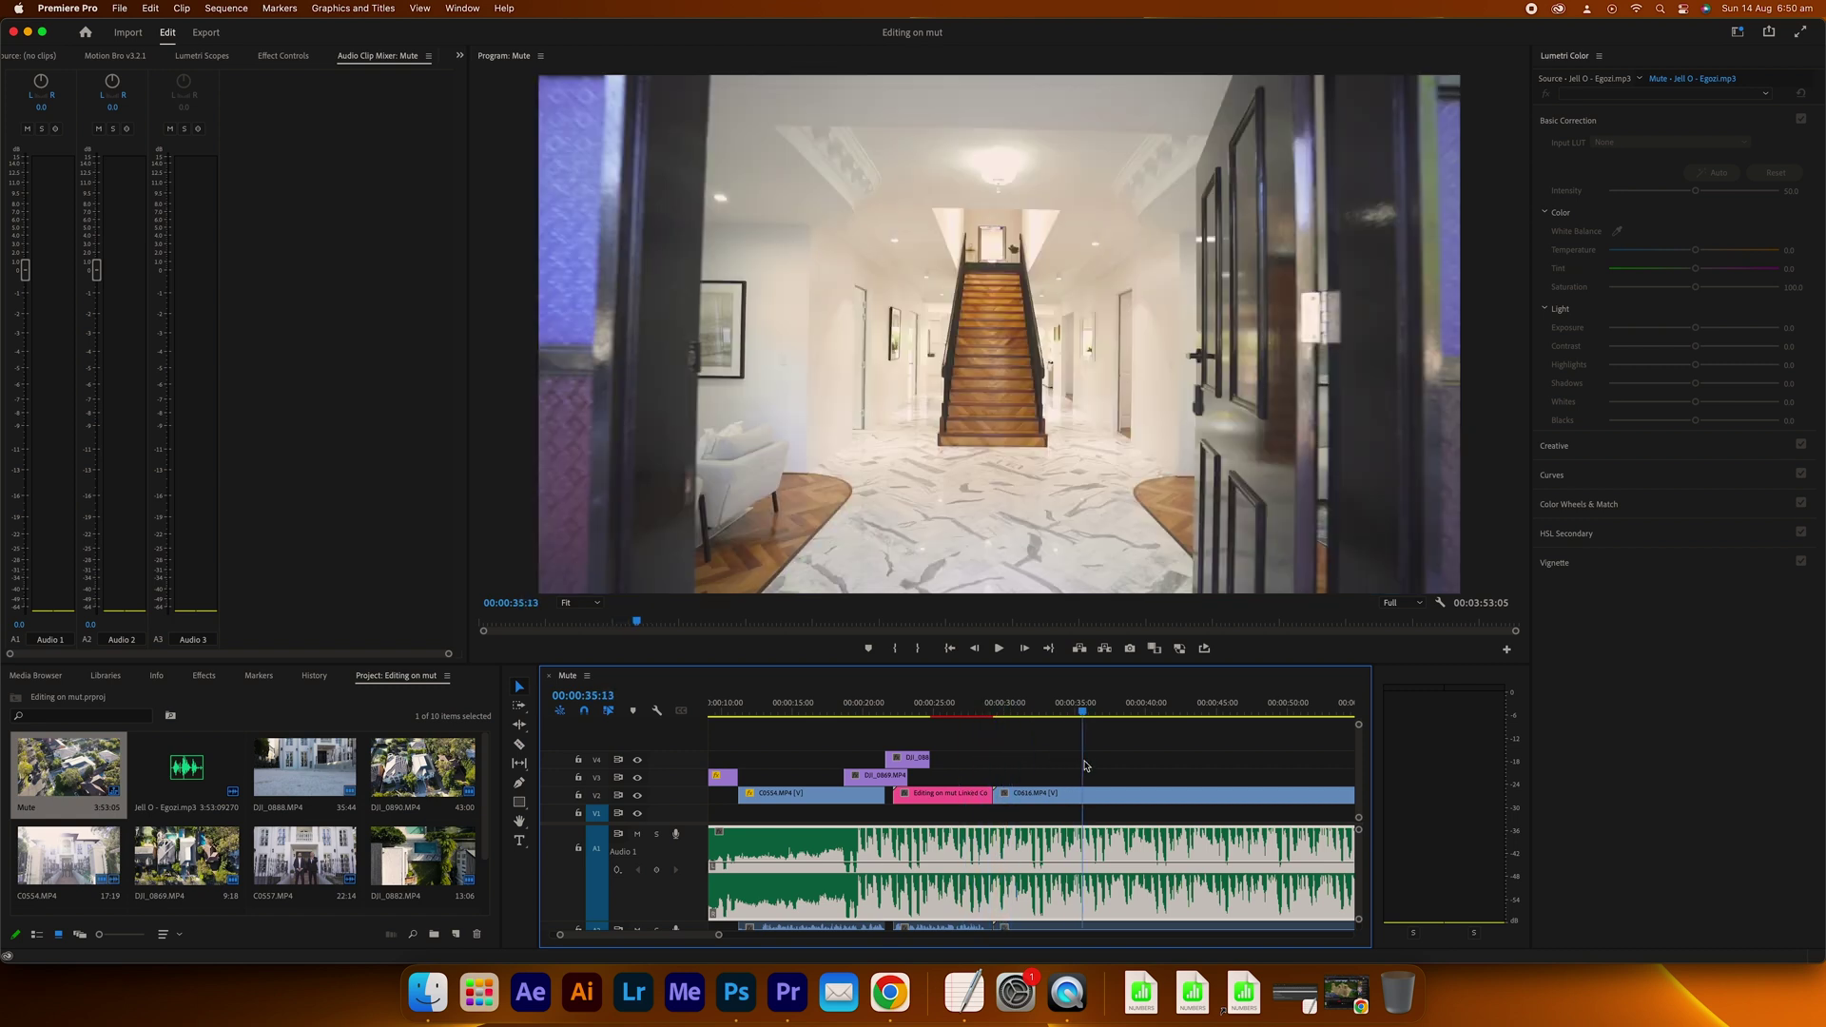
key(minus)
click(954, 795)
right_click(970, 794)
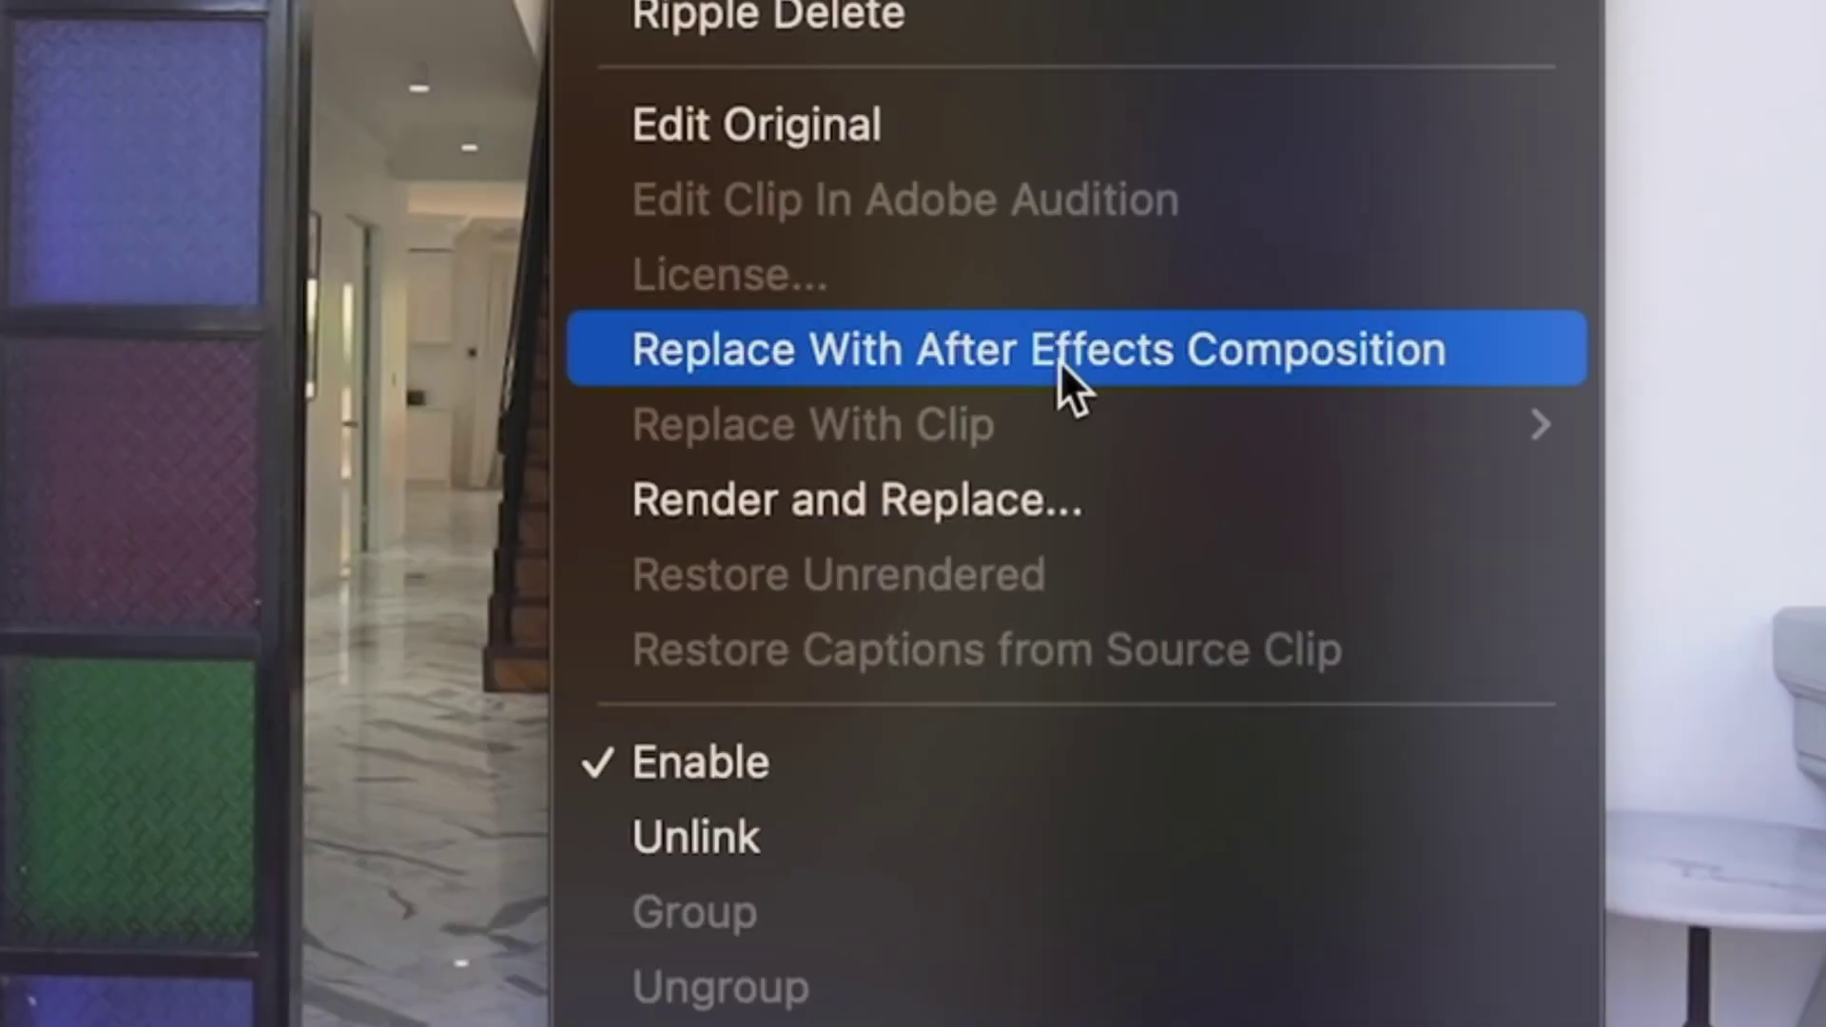
click(1060, 361)
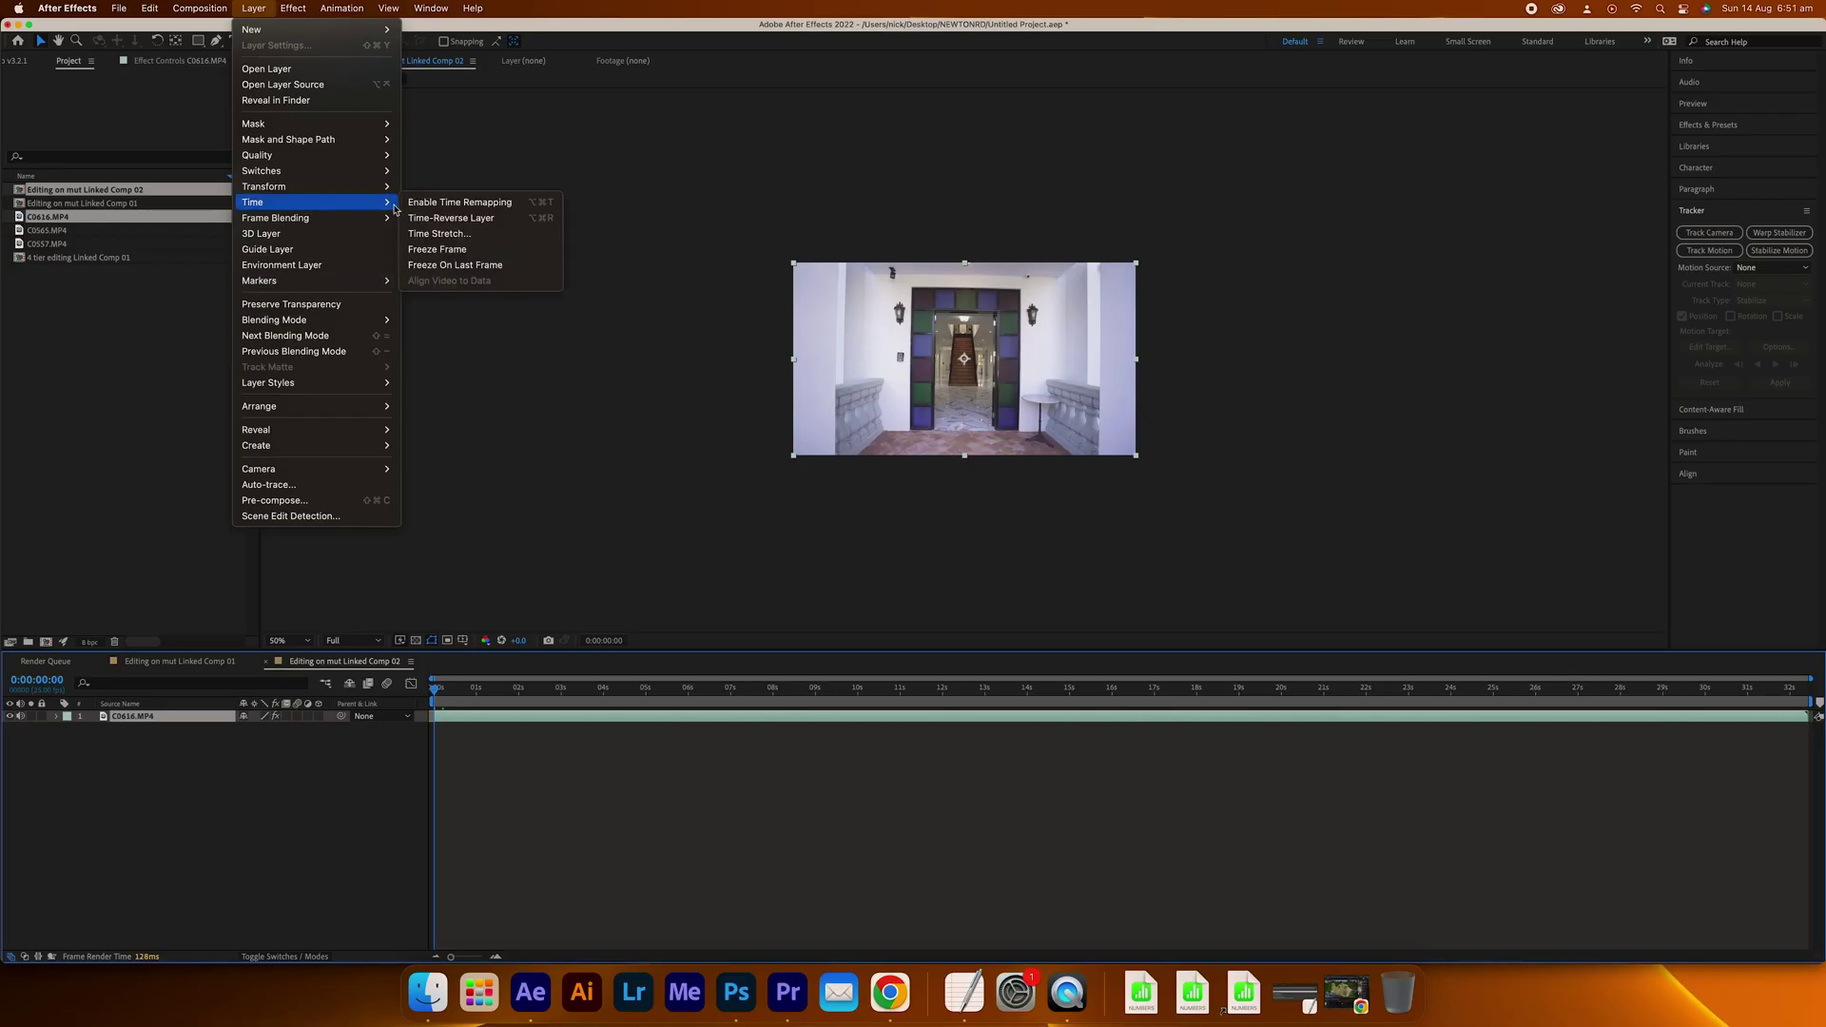
Enable time remapping on the C0616.MP4 layer and advance its Time Remap value at about 1 second
click(486, 205)
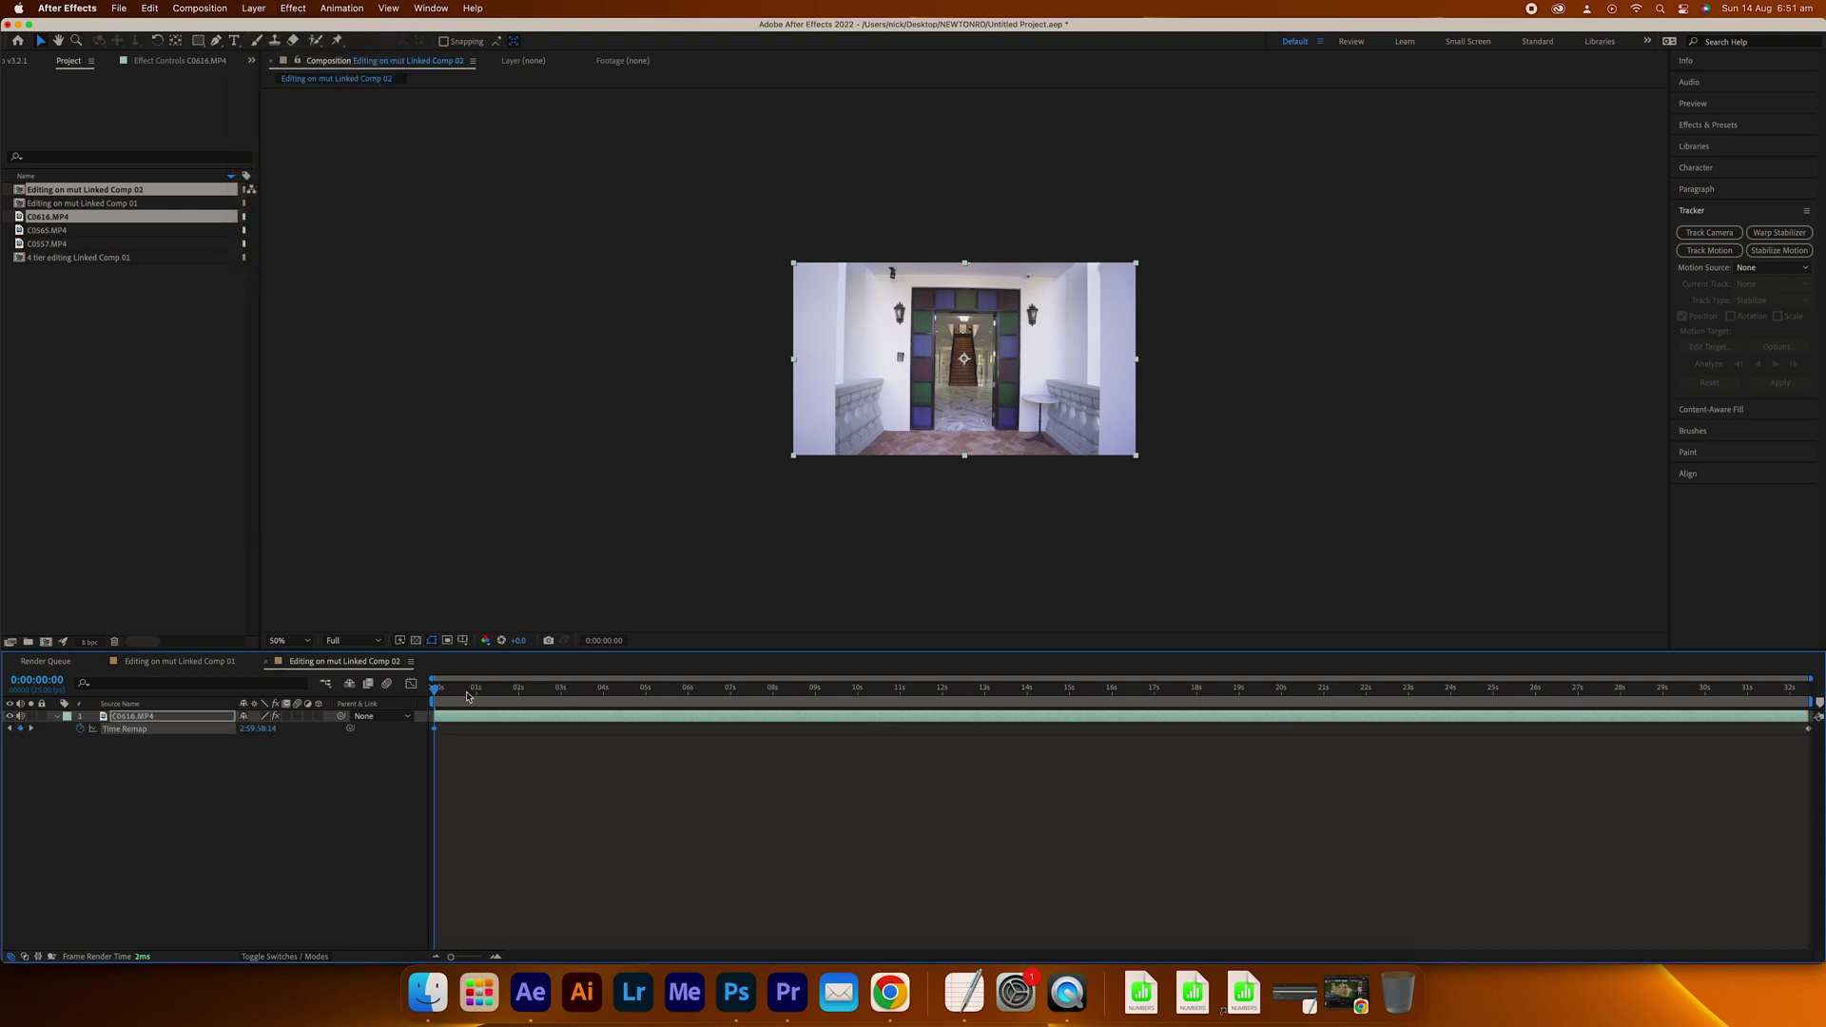
drag(467, 696, 474, 695)
drag(256, 729, 285, 729)
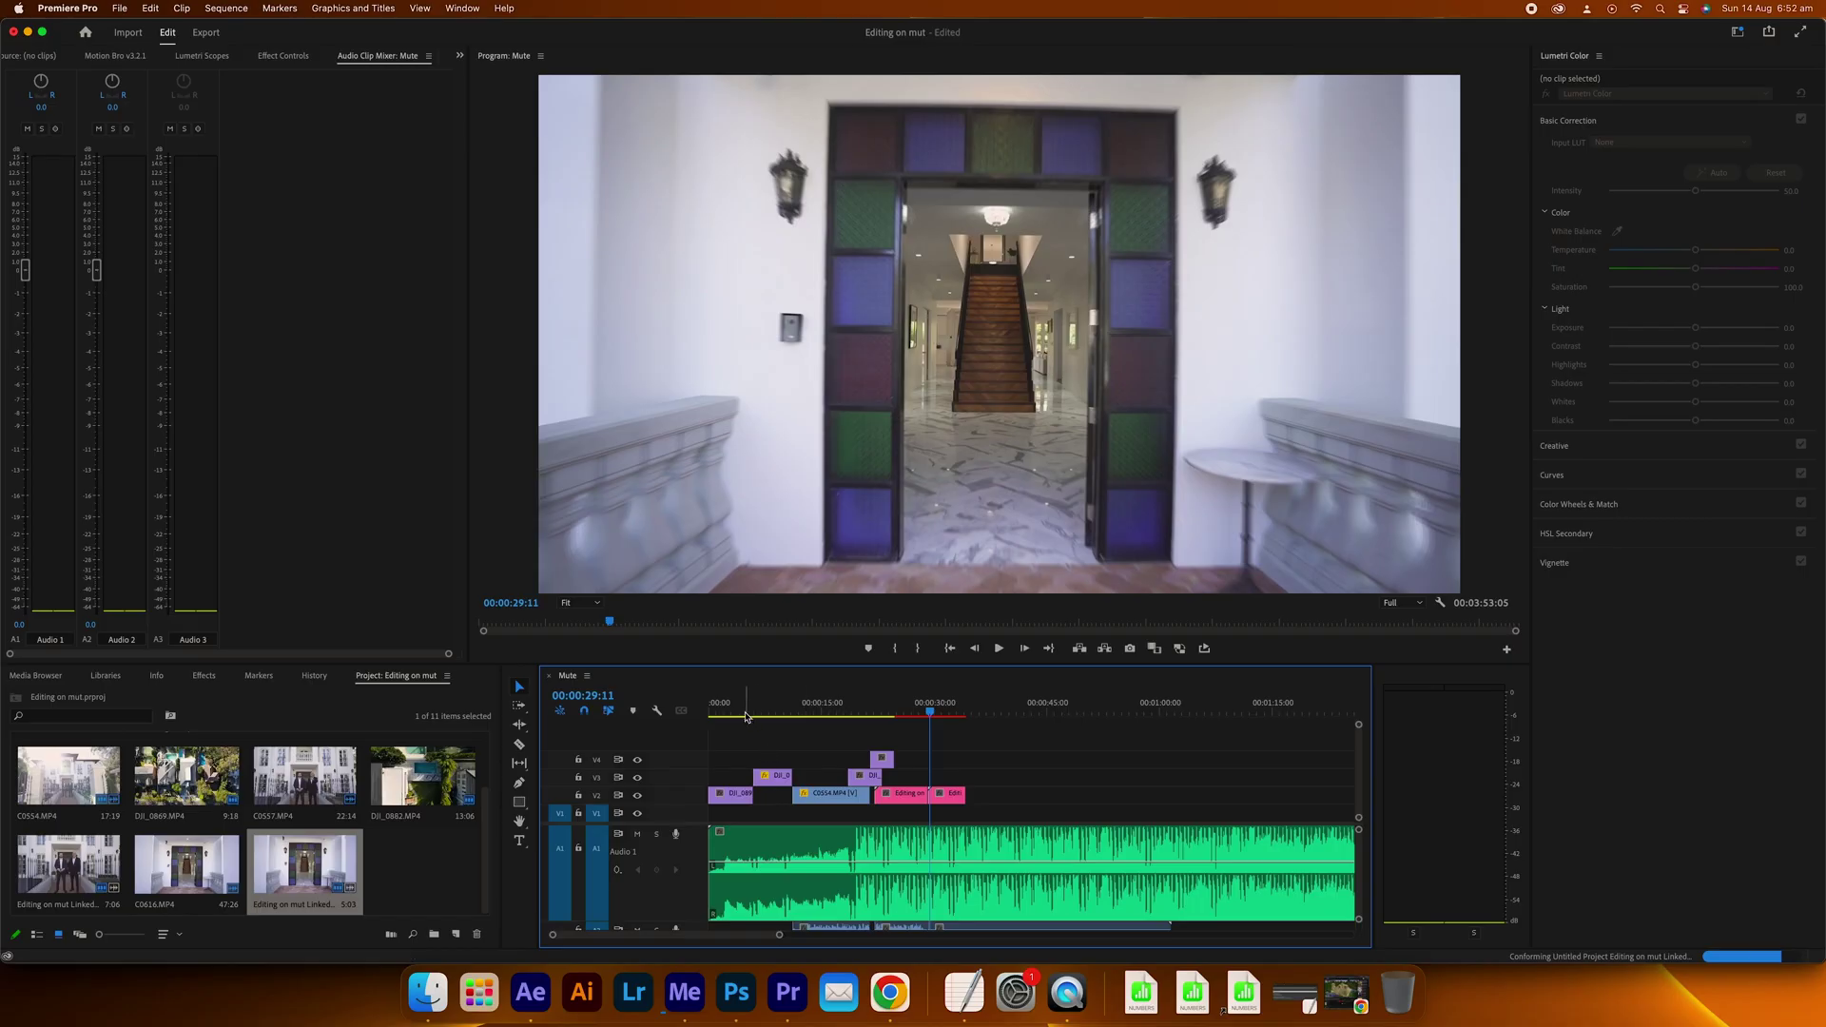
Review the Premiere Pro edit from the start and shift the music about 9.5 s later, aligning its drop with the second linked composition
key(Home)
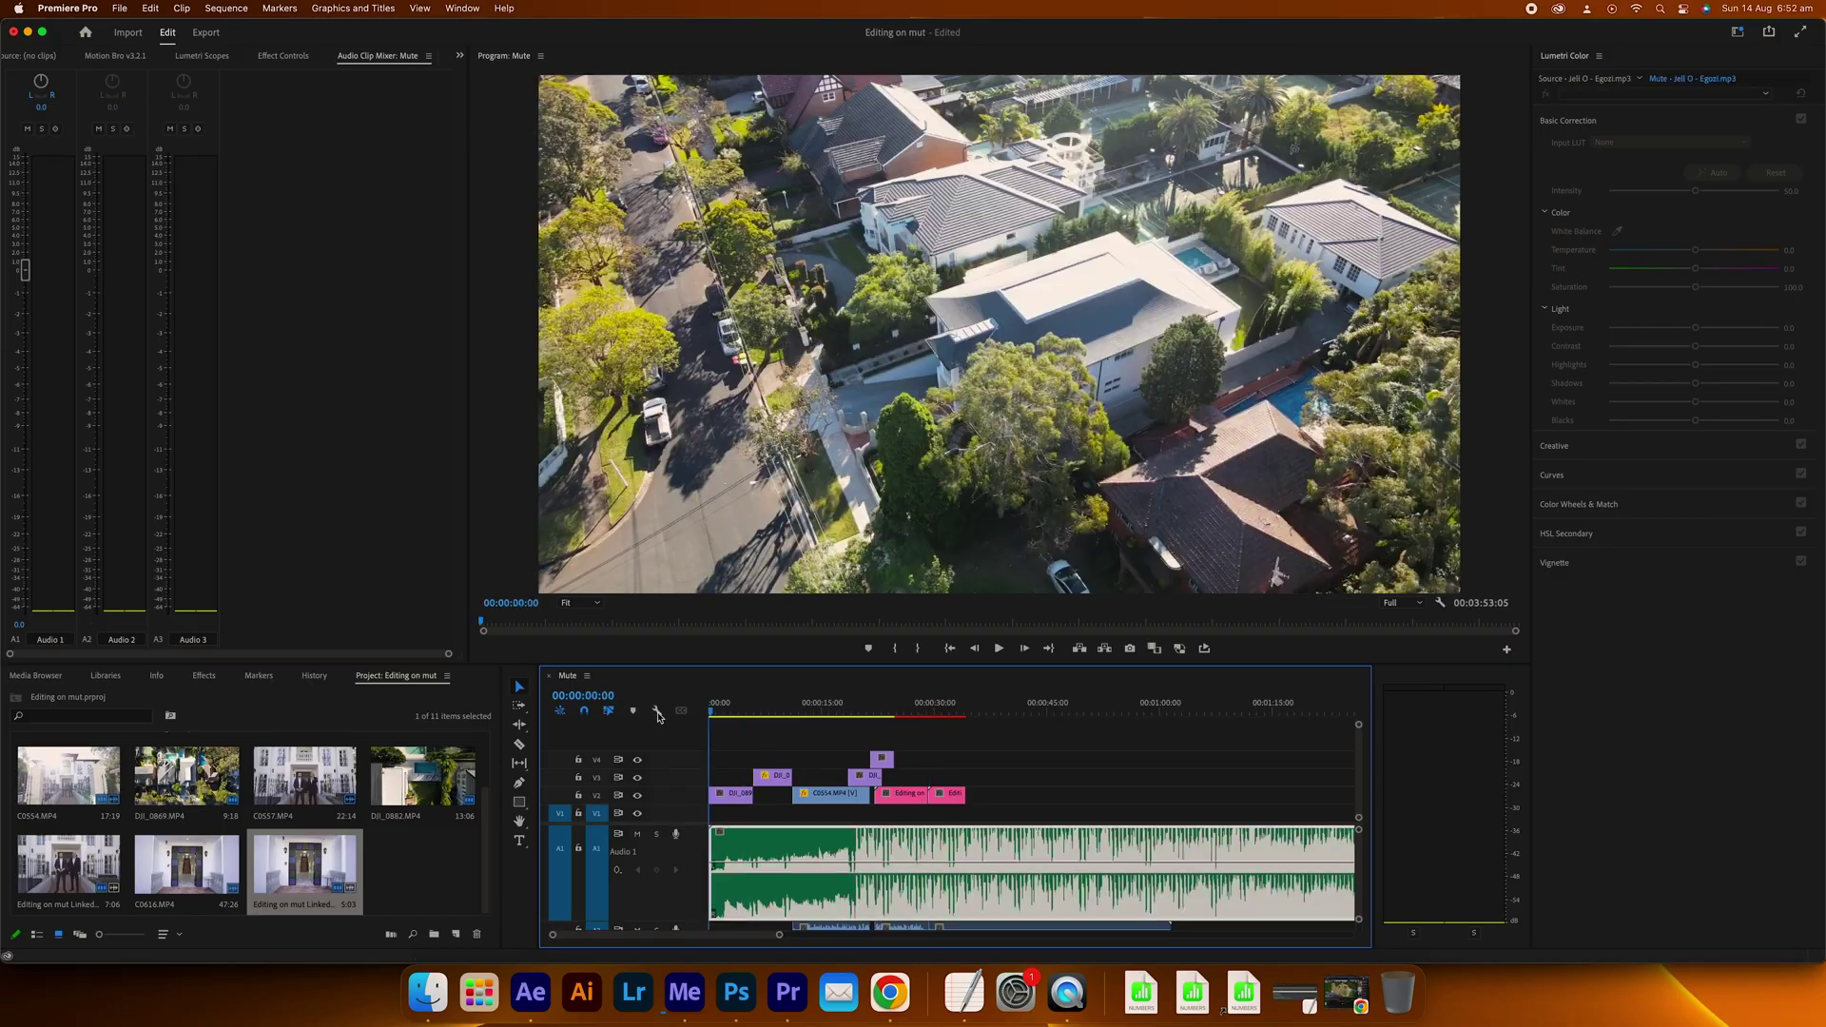
drag(711, 716, 906, 723)
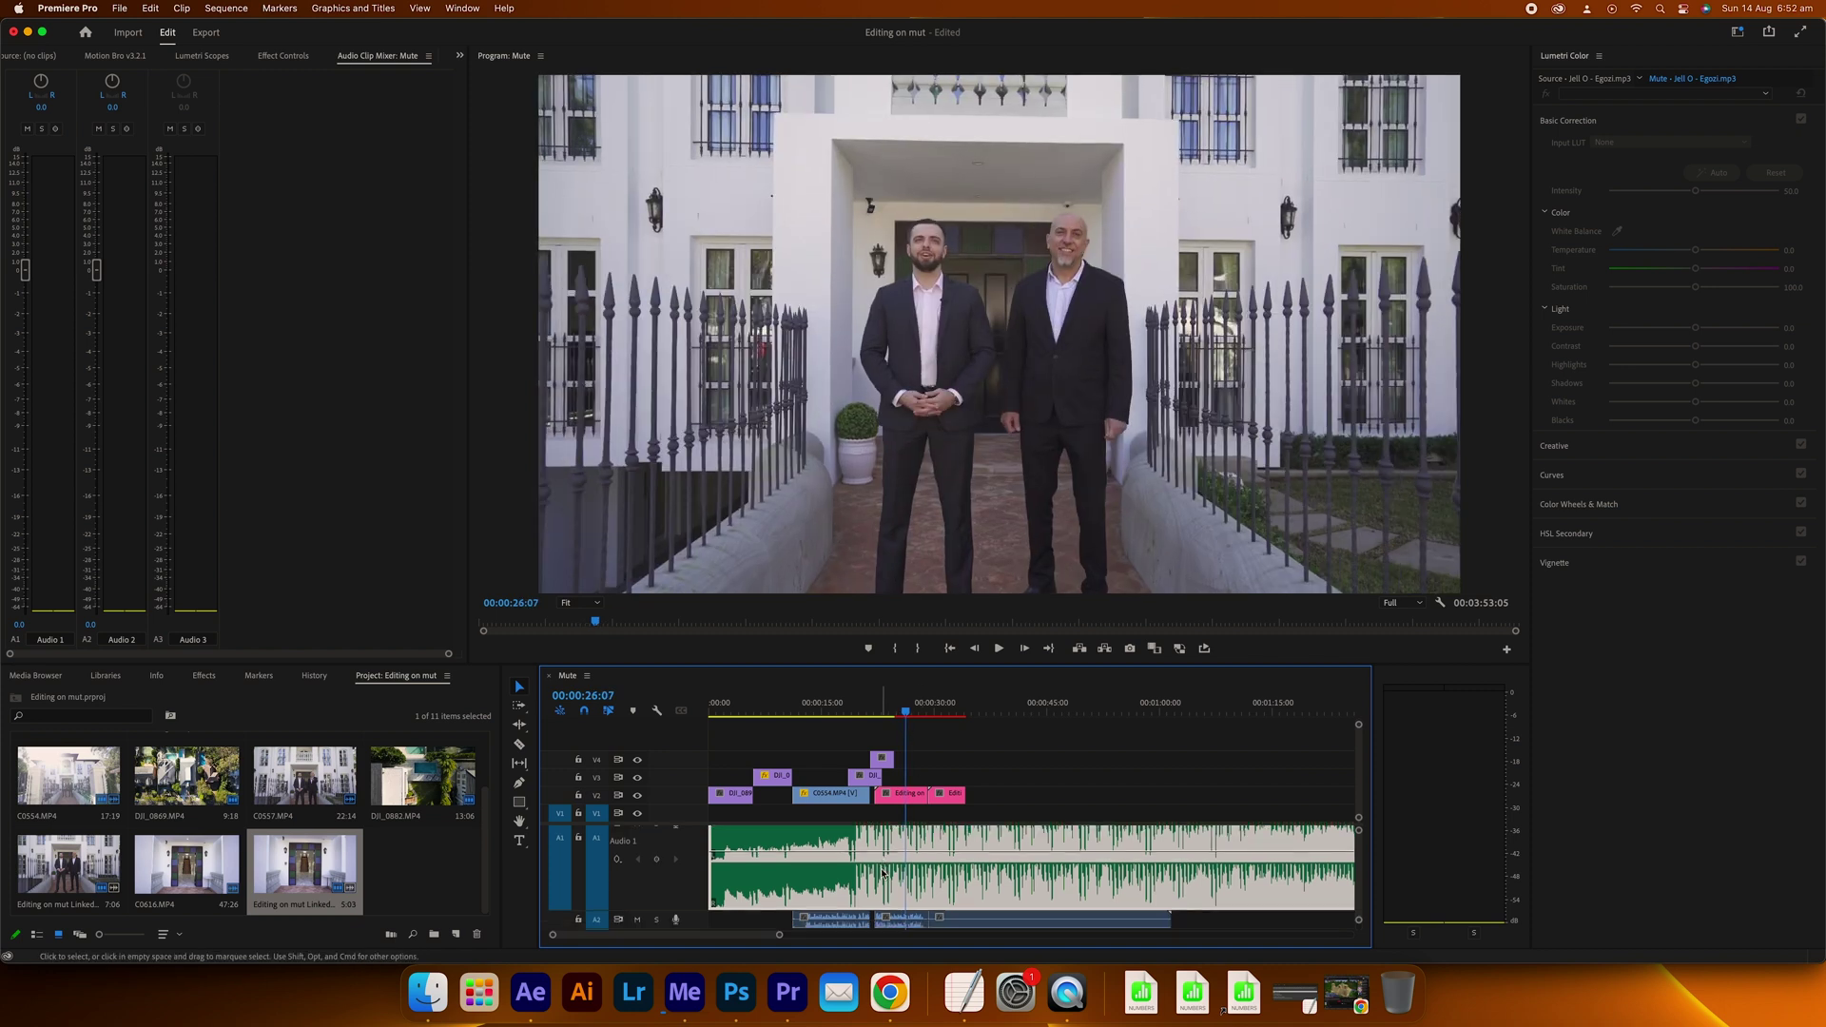
scroll(884, 845, up, 5)
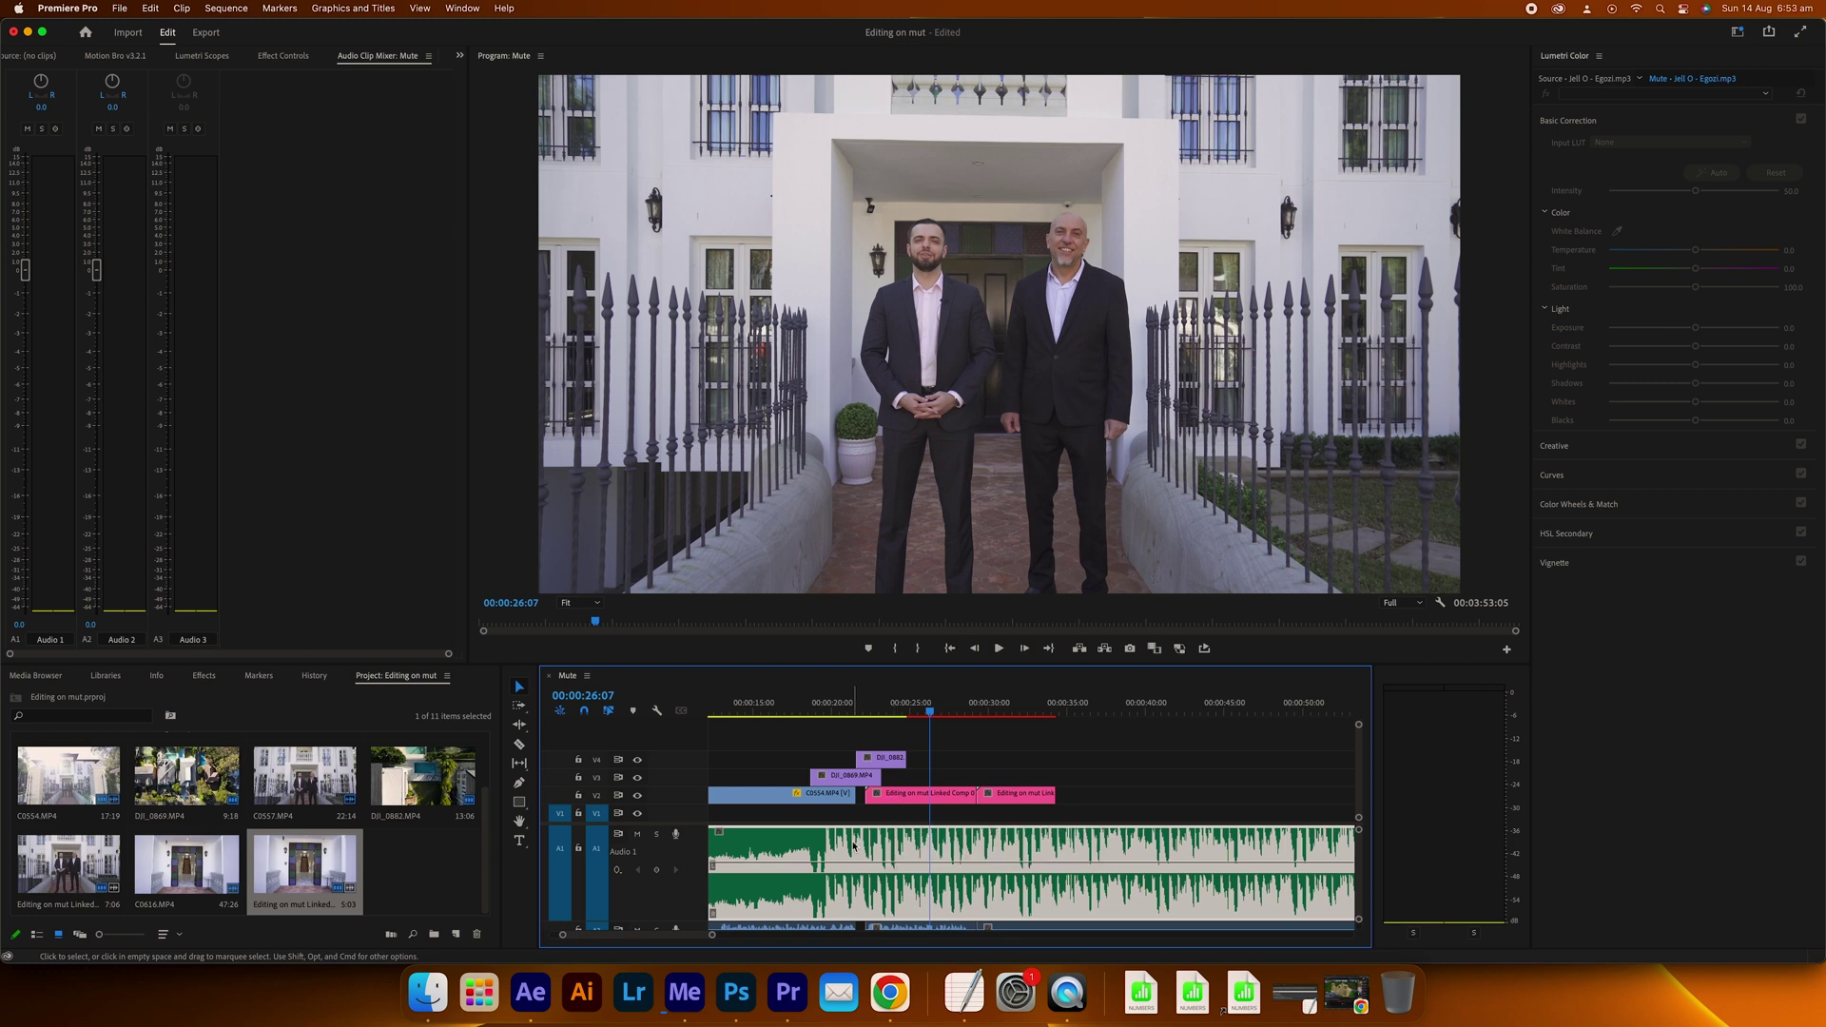
scroll(851, 846, left, 5)
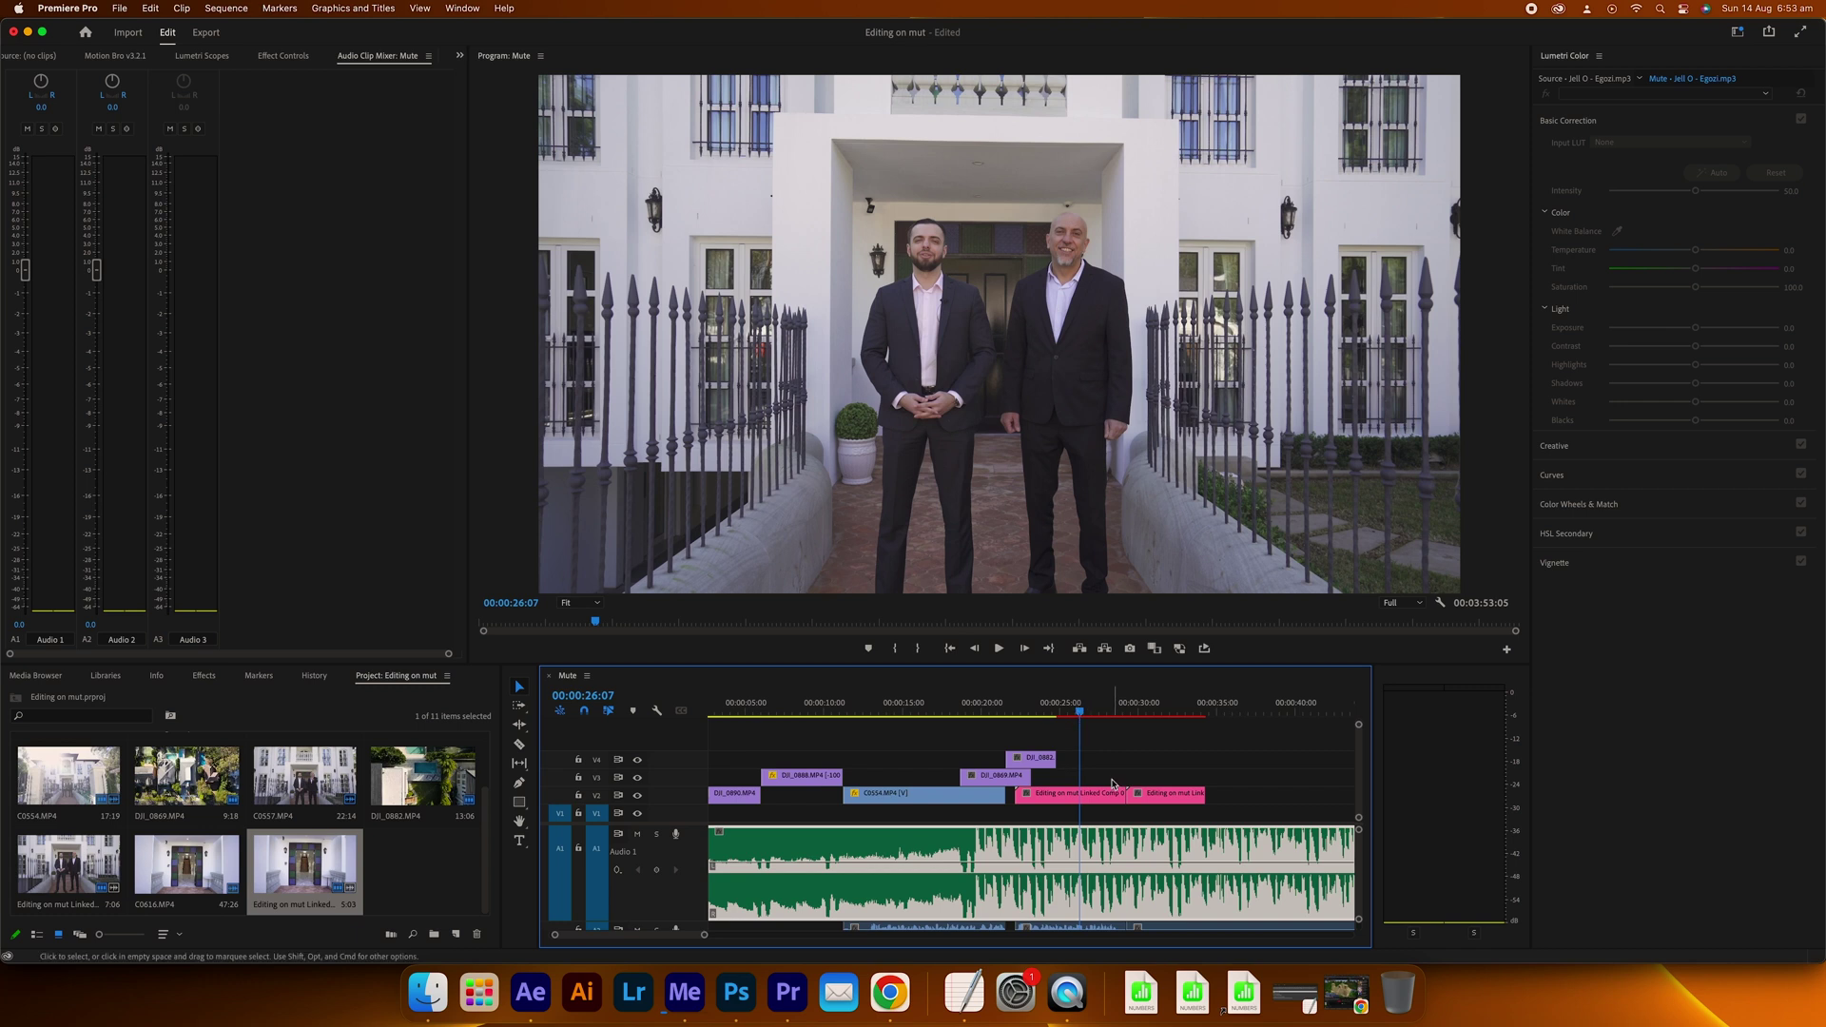
drag(1126, 846, 1169, 857)
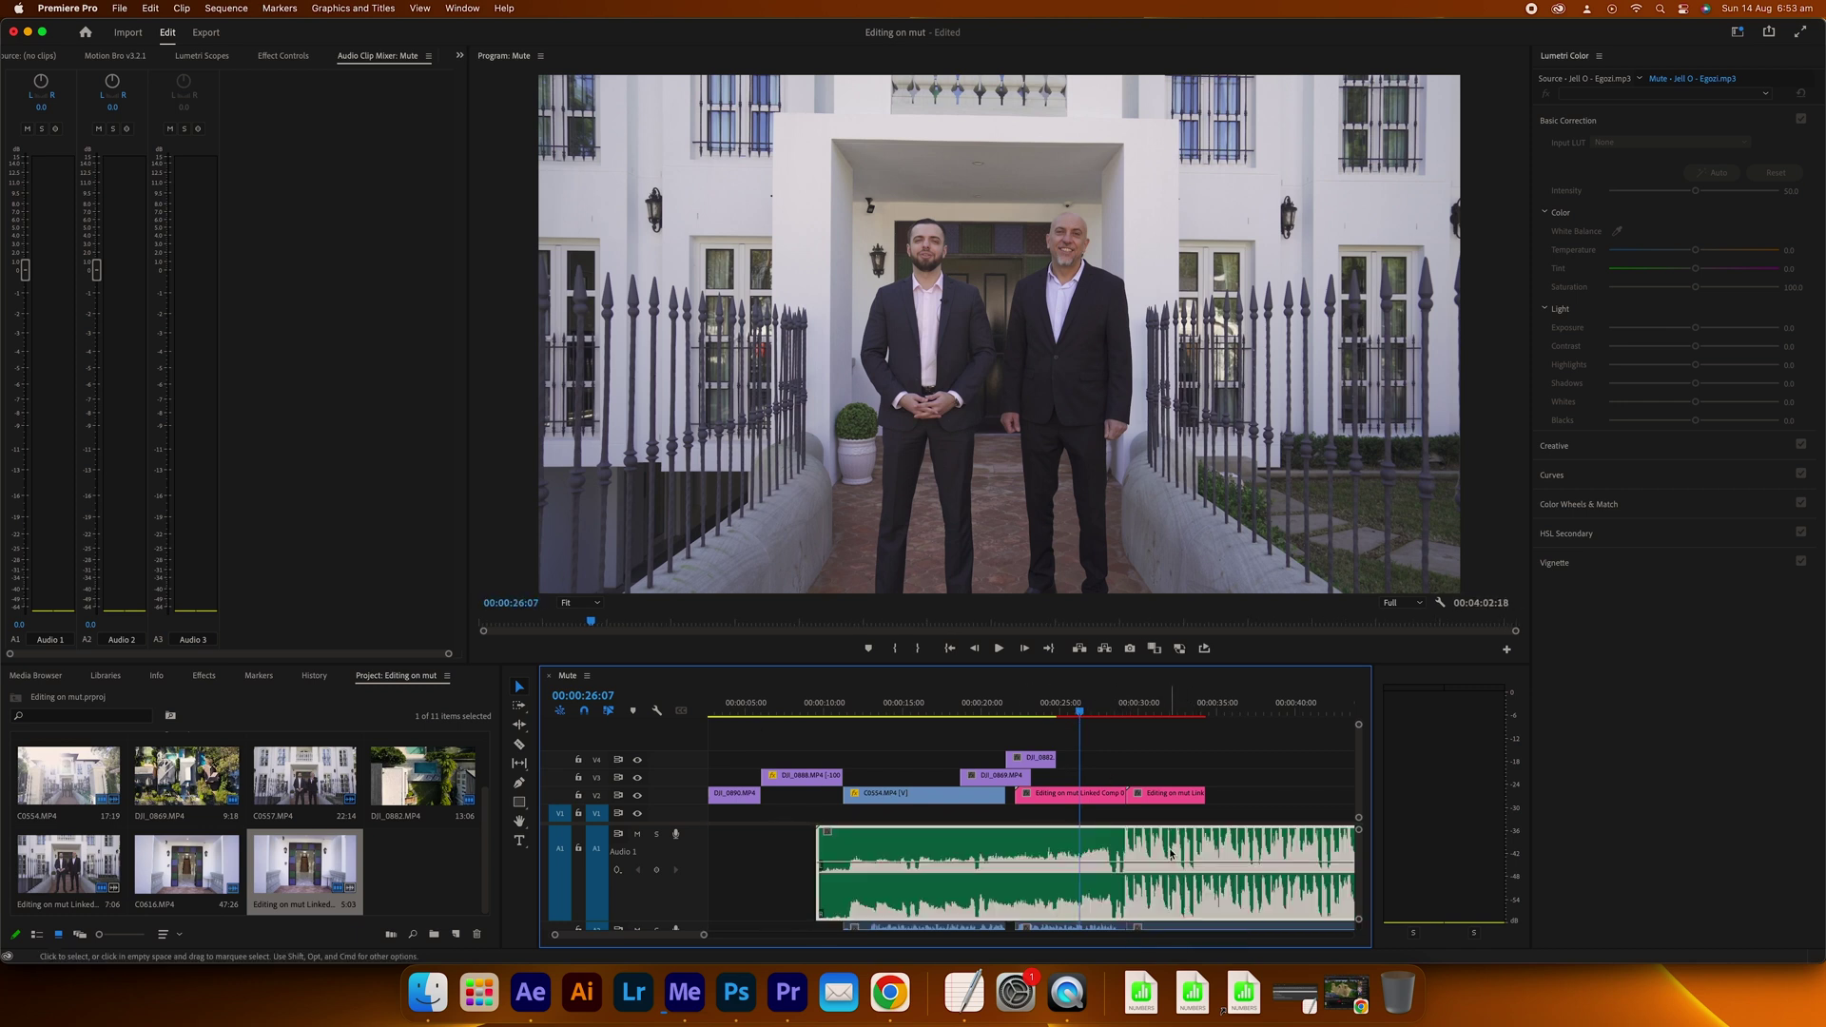
click(1171, 854)
Cut the music on track A1 just before 00:00:20:00 and paste a copy of its opening section at the start of the sequence
scroll(908, 880, left, 1)
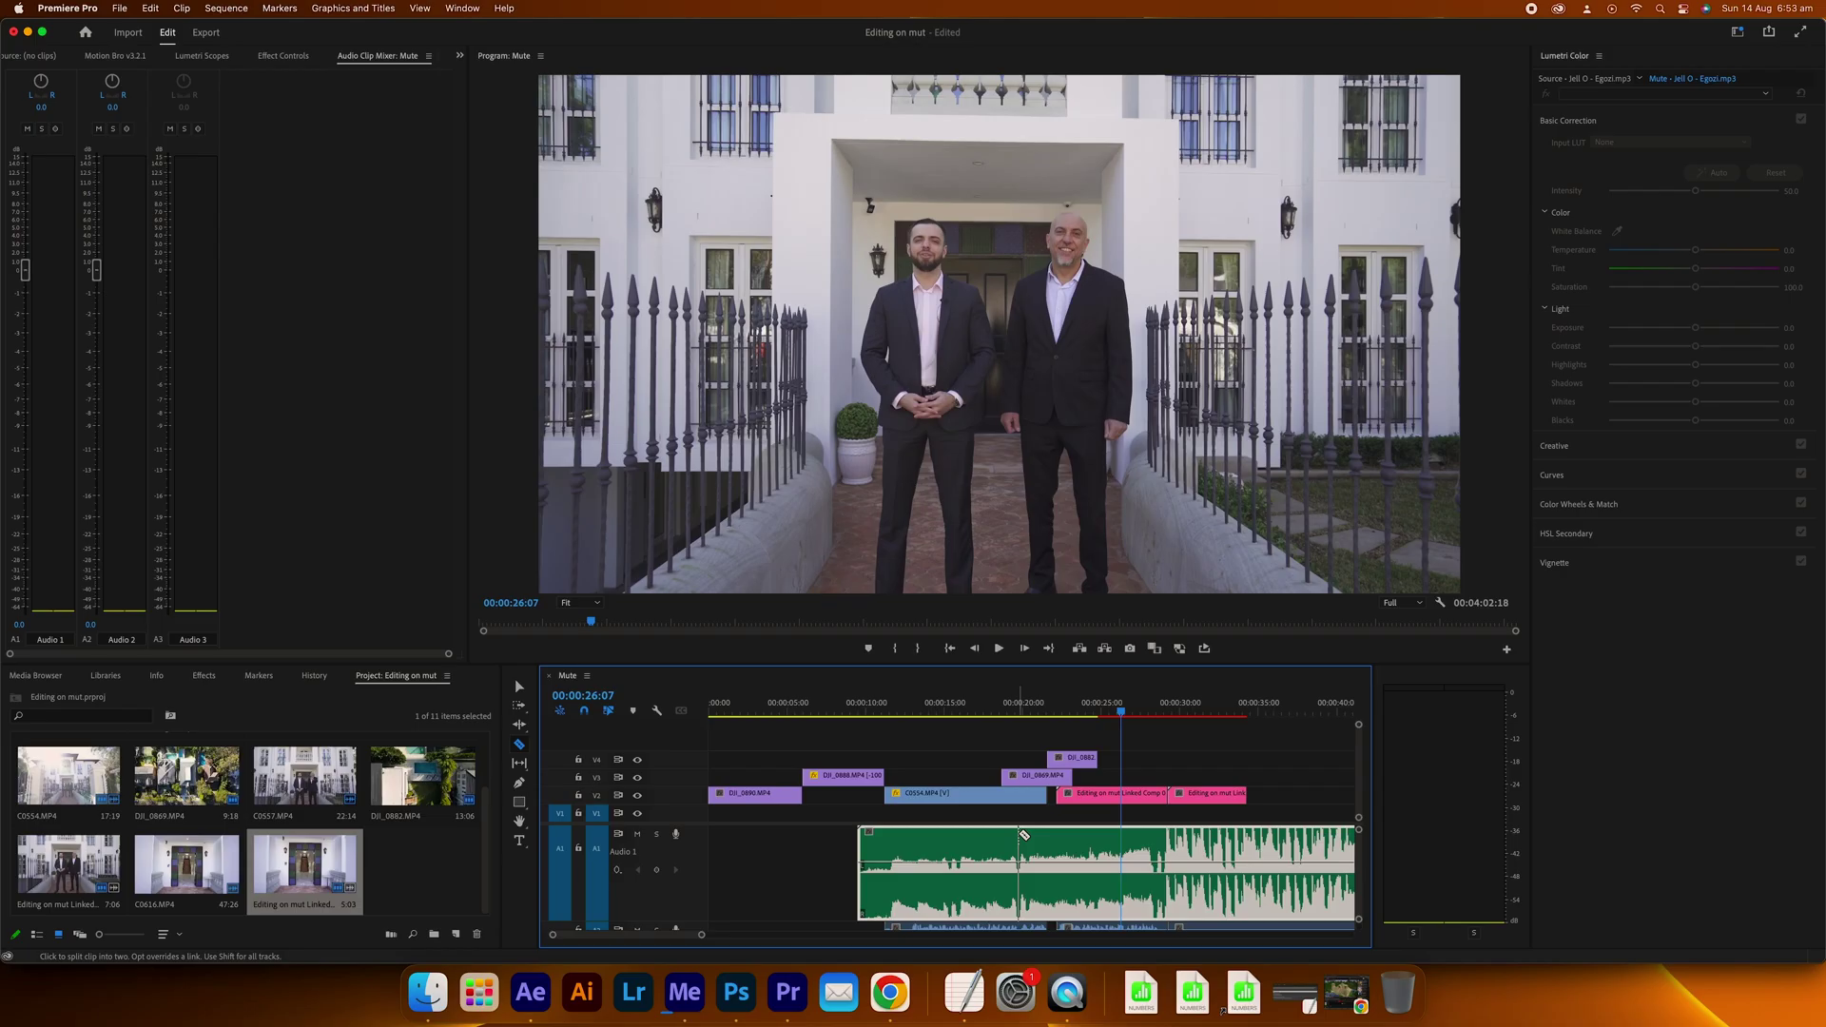
click(1020, 837)
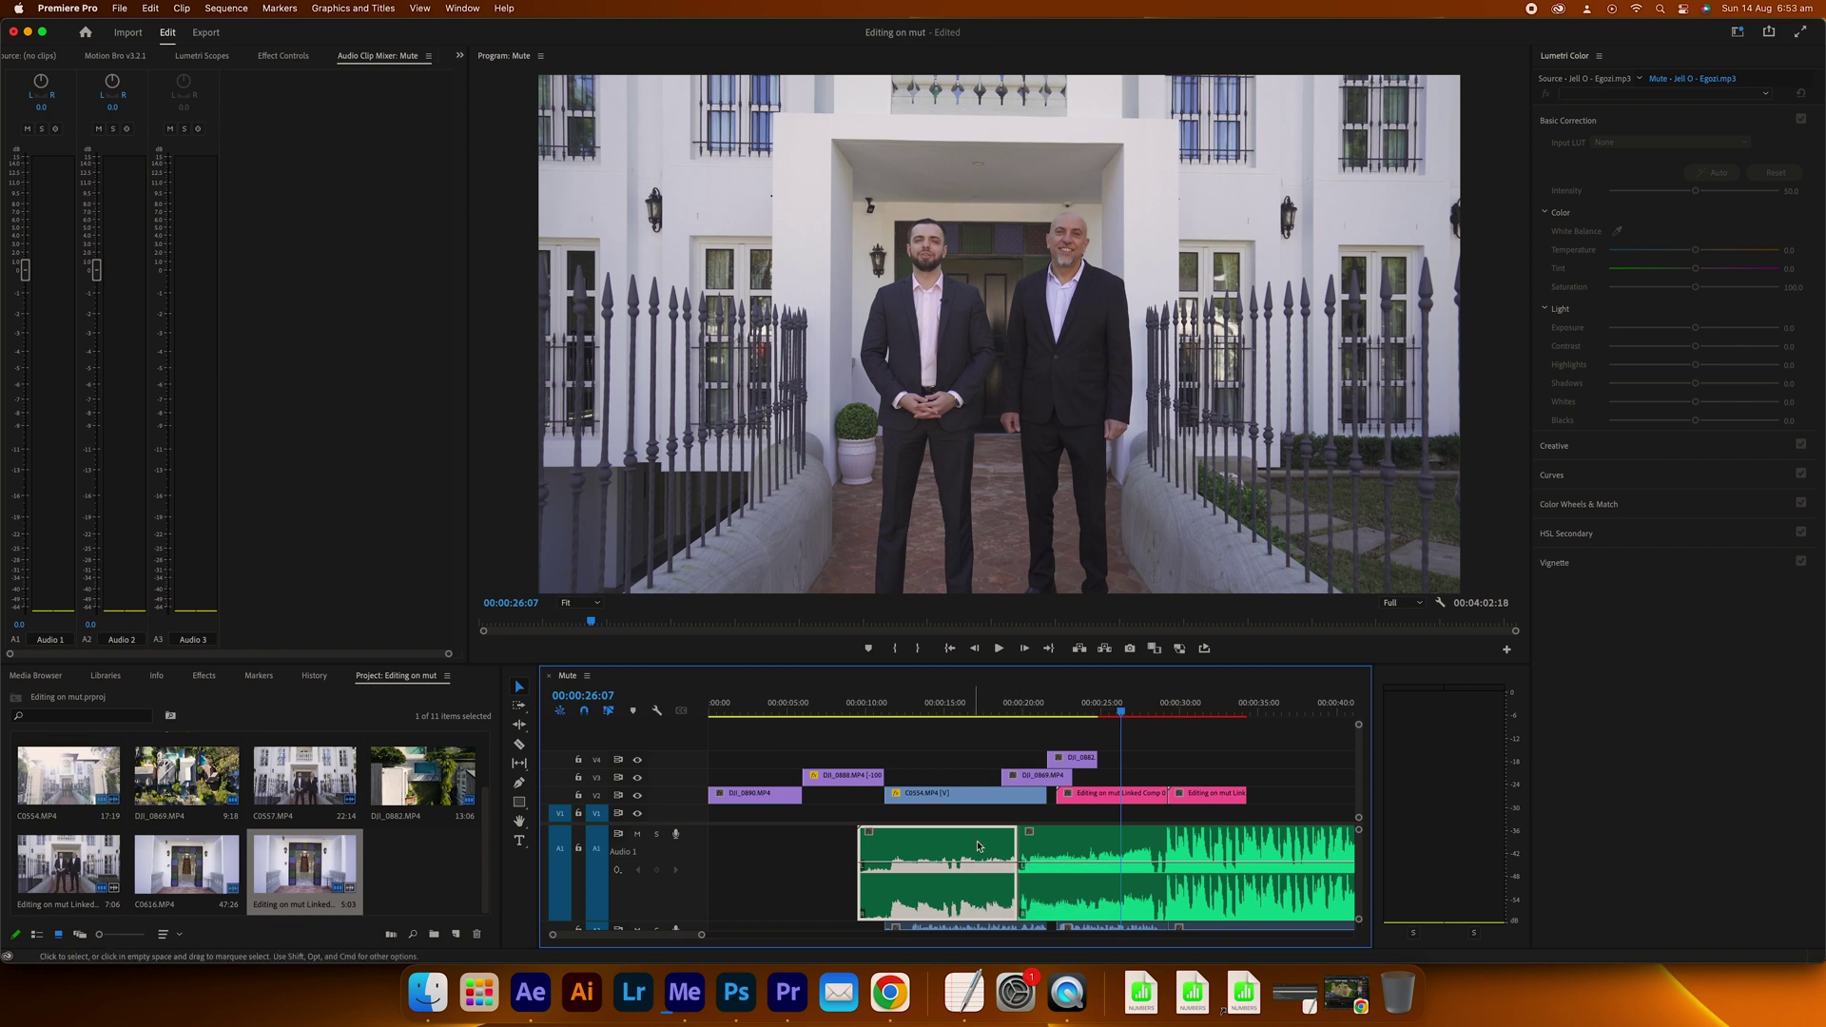
click(716, 708)
key(cmd+v)
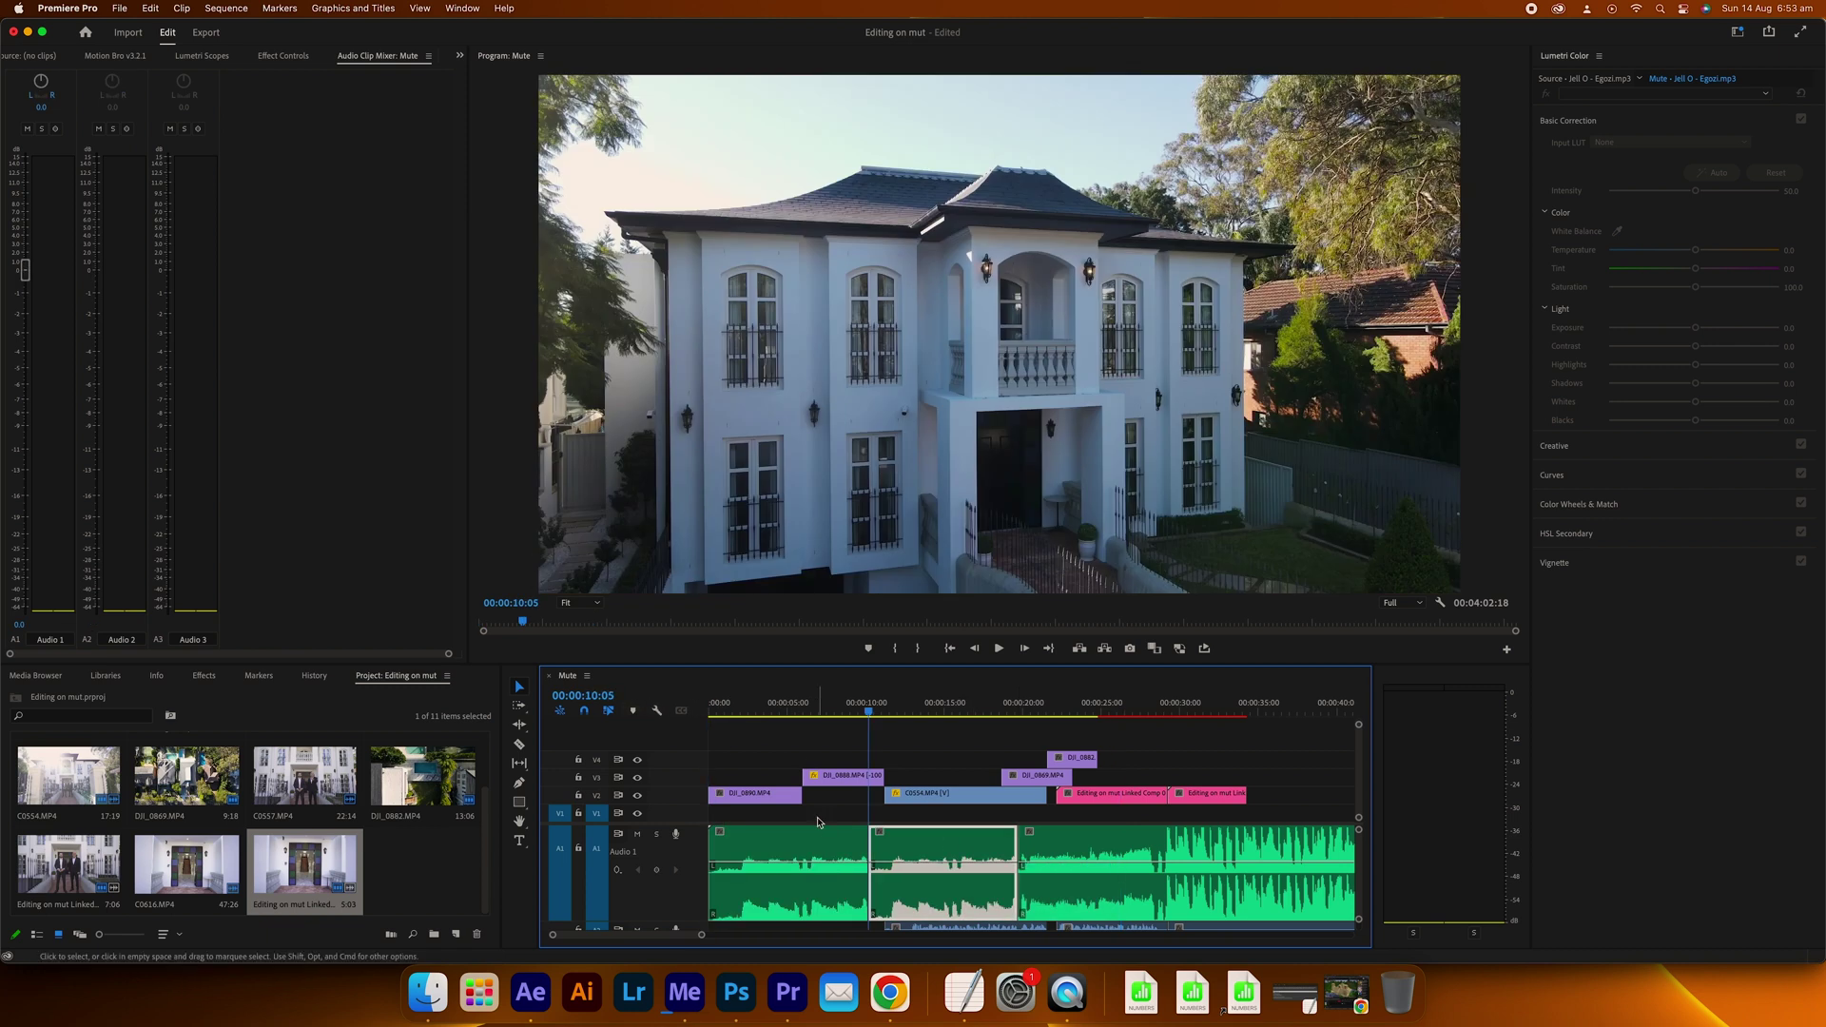
key(=)
click(880, 846)
click(946, 770)
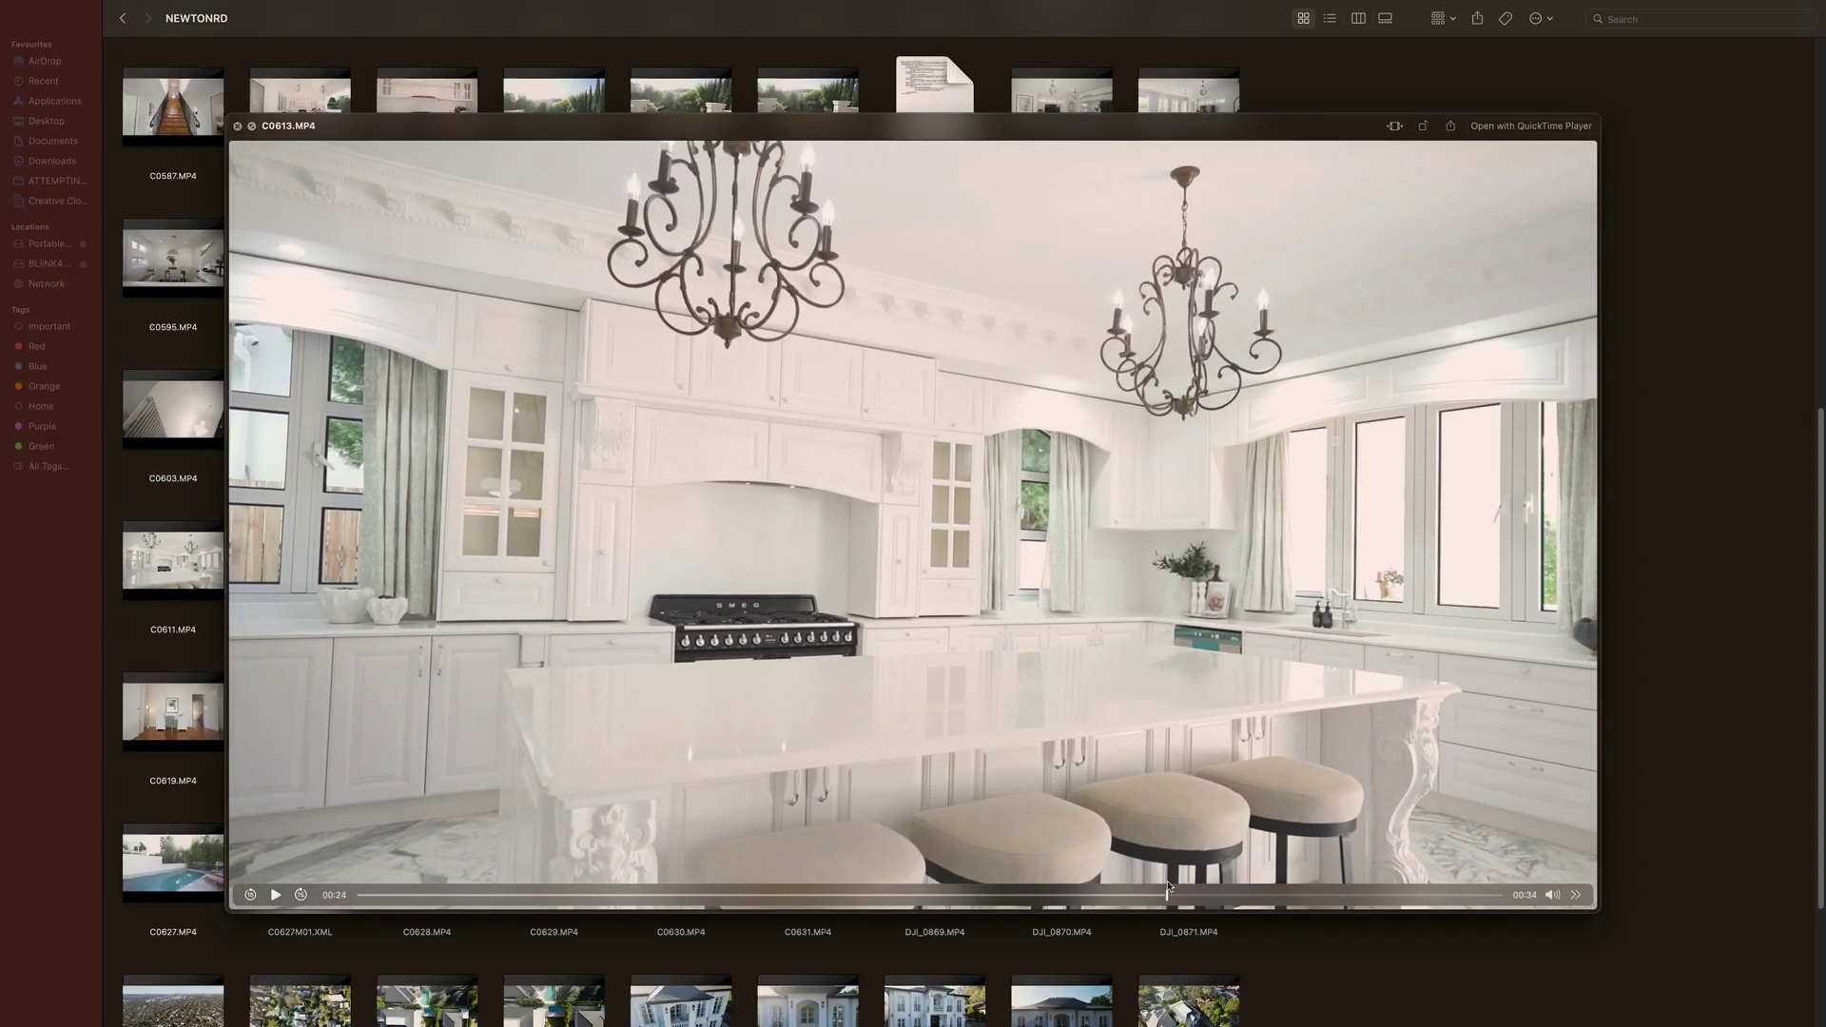
Add C0613.MP4 from the NEWTONRD folder to track V2 after the second linked composition and apply Warp Stabilizer to it
key(space)
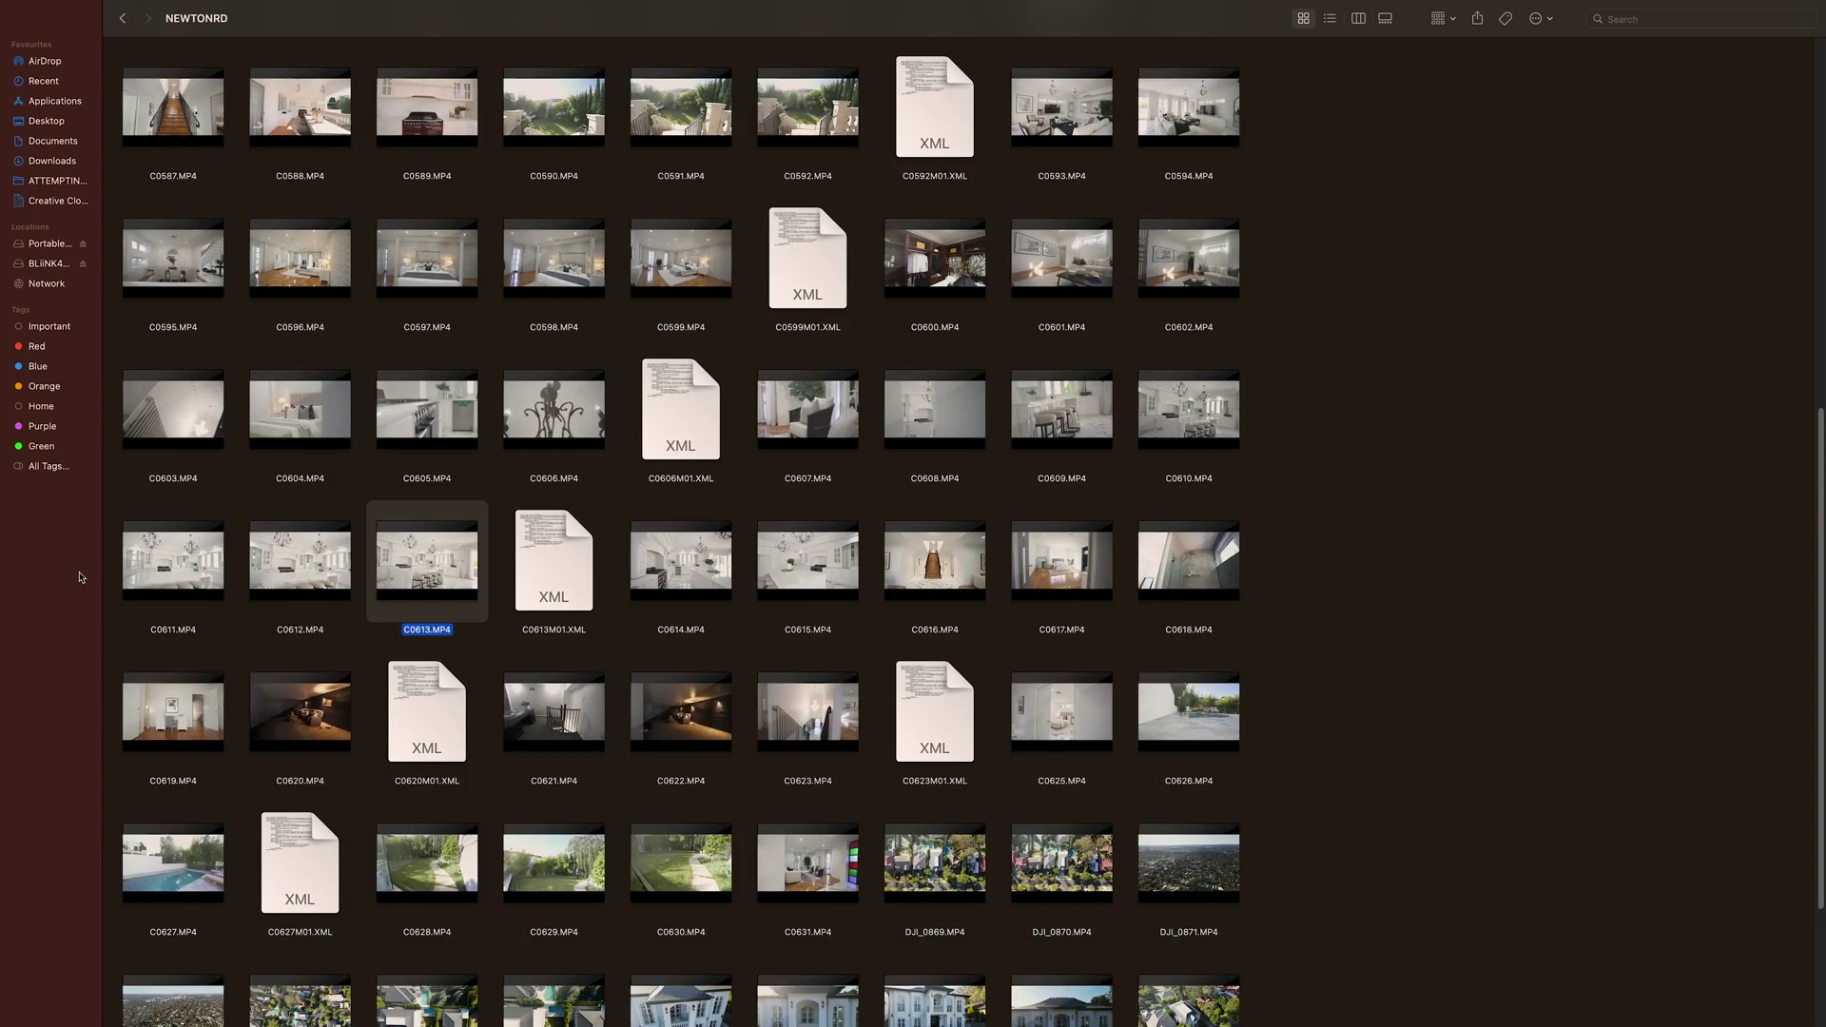
drag(490, 617, 635, 694)
key(super+Tab)
drag(693, 529, 1127, 795)
key(minus)
key(minus)
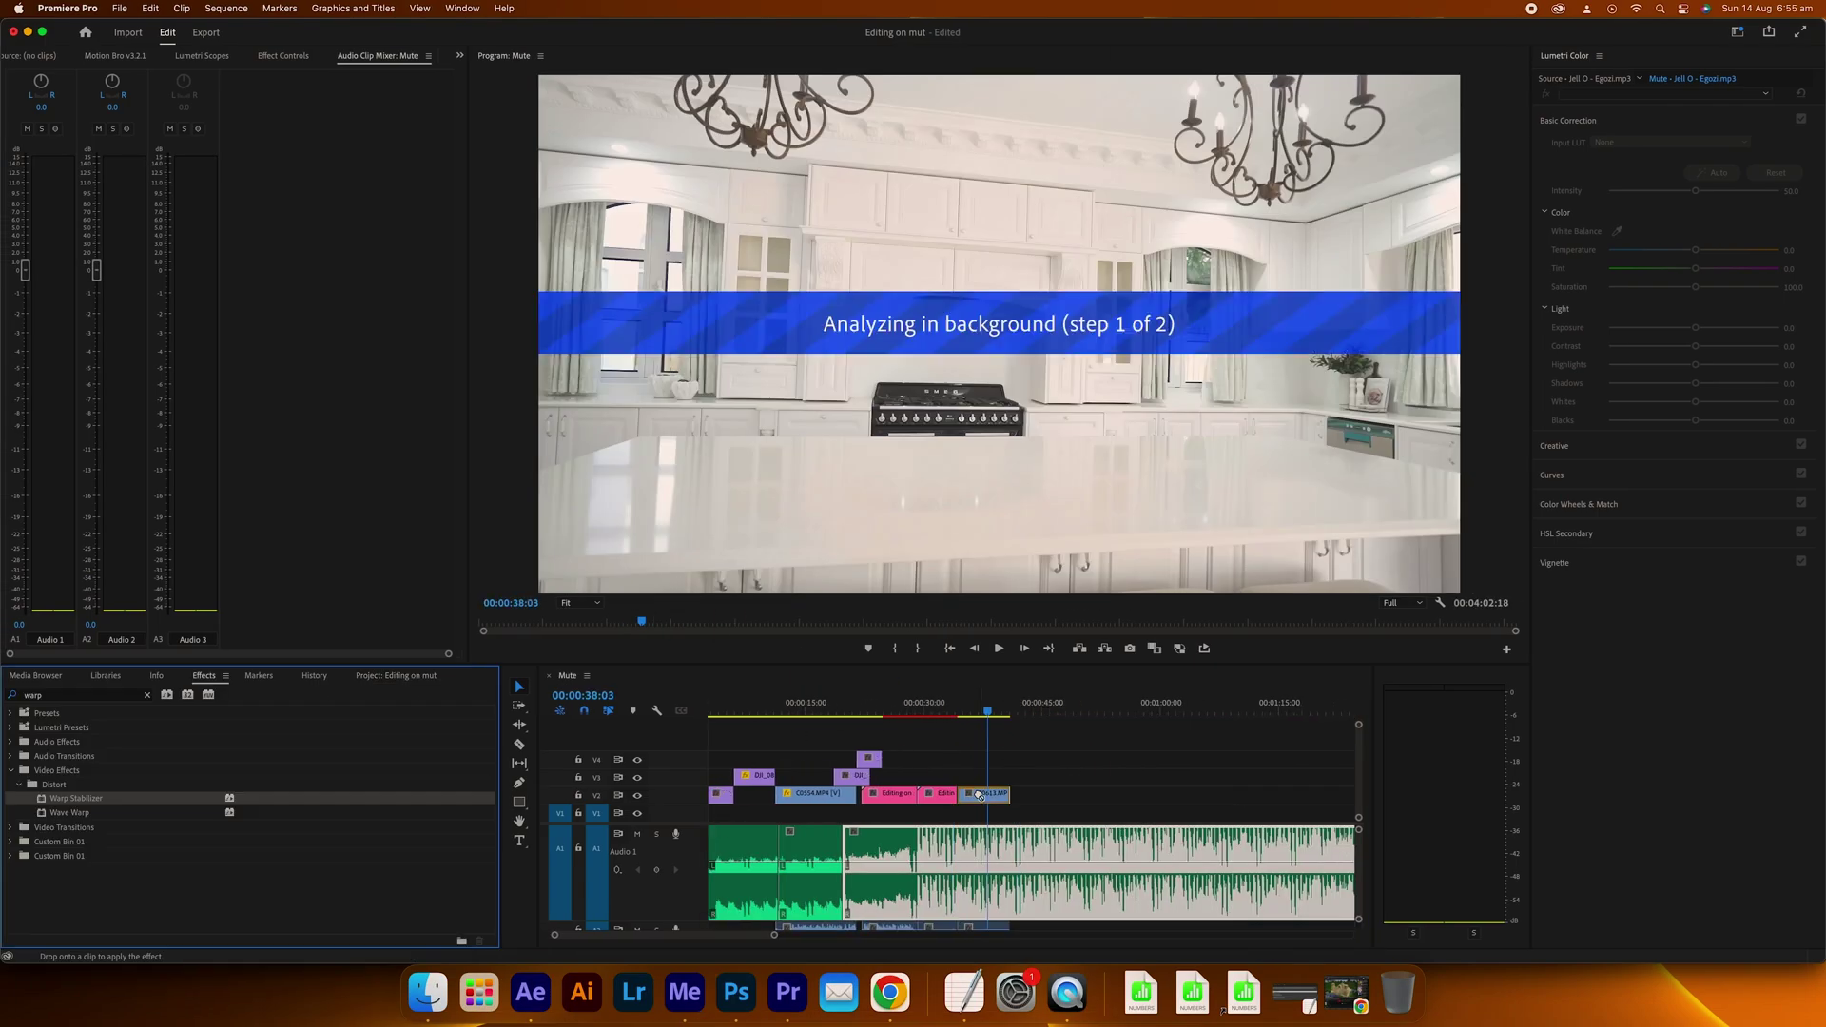
click(982, 797)
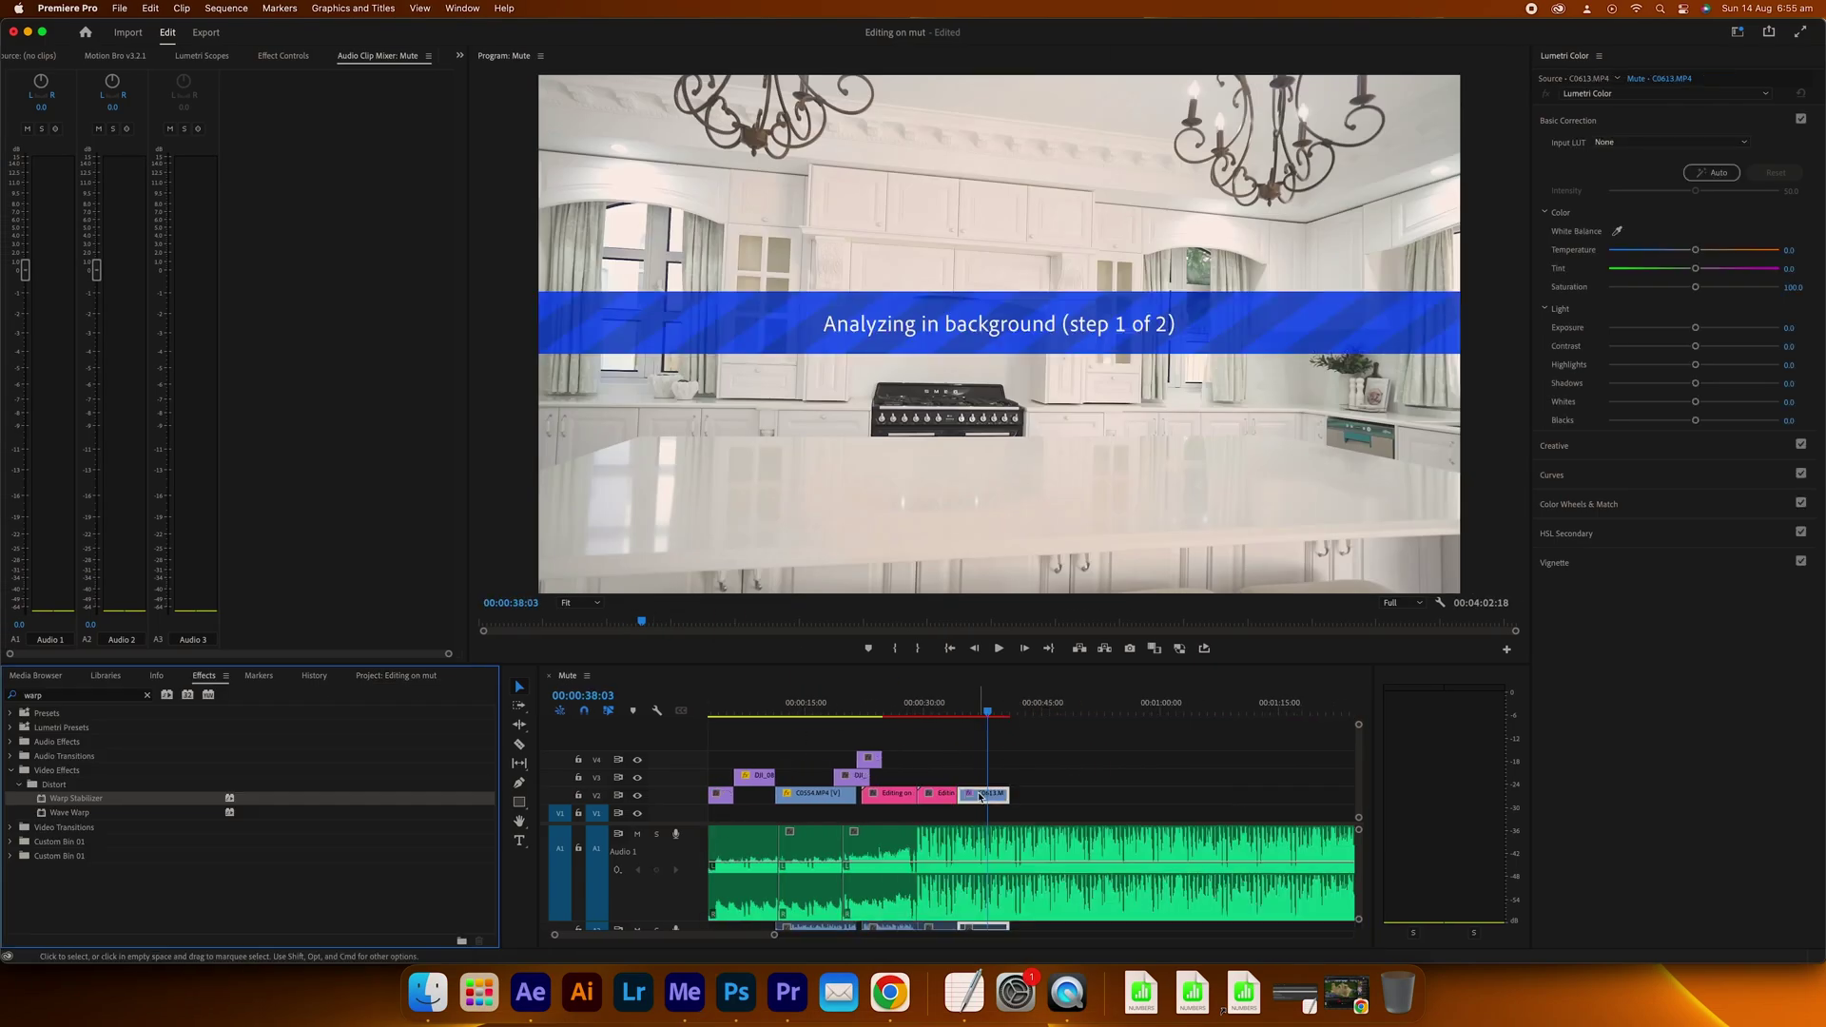
Preview C0614.MP4 in the NEWTONRD folder and add it to Premiere Pro's track V2 directly after C0613.MP4
click(427, 993)
key(space)
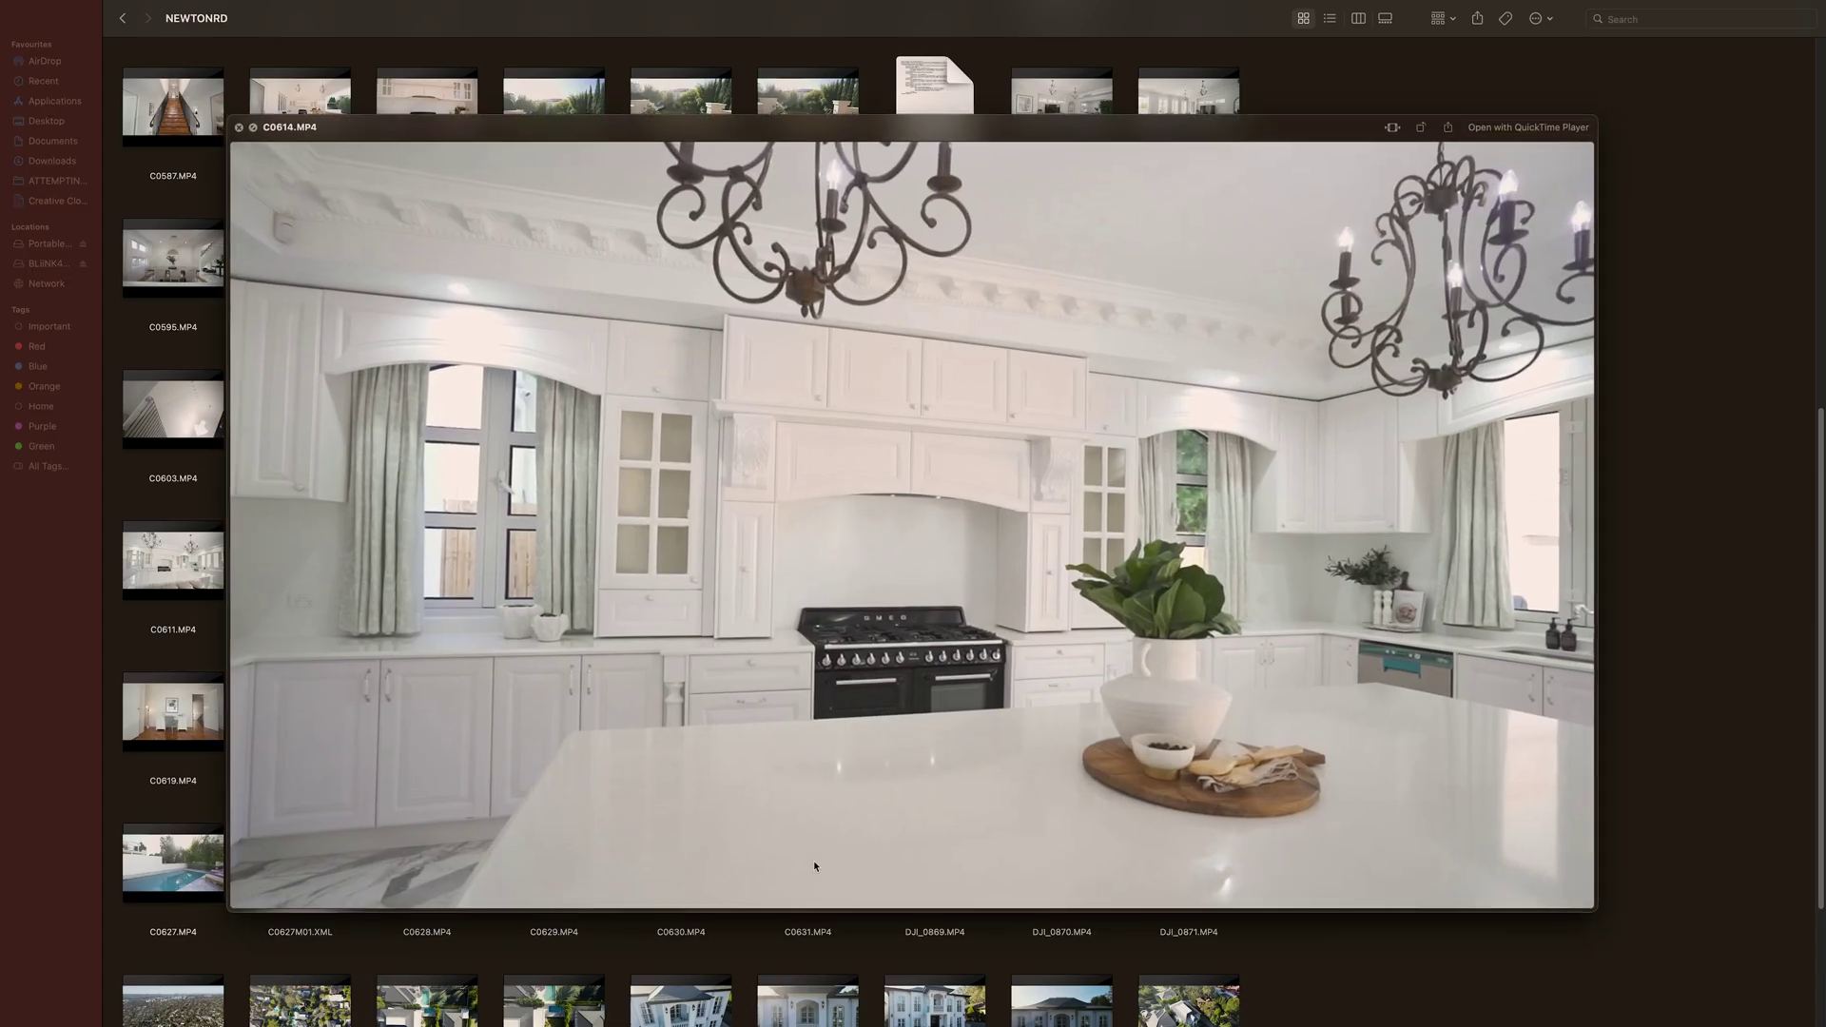
click(1111, 884)
key(space)
drag(695, 557, 1029, 805)
Scrub through the kitchen clips, cut C0614.MP4 at 00:00:46:06 and delete the part after the cut
mouse_move(981, 727)
mouse_down()
mouse_move(1023, 725)
mouse_move(946, 727)
mouse_move(977, 731)
mouse_up()
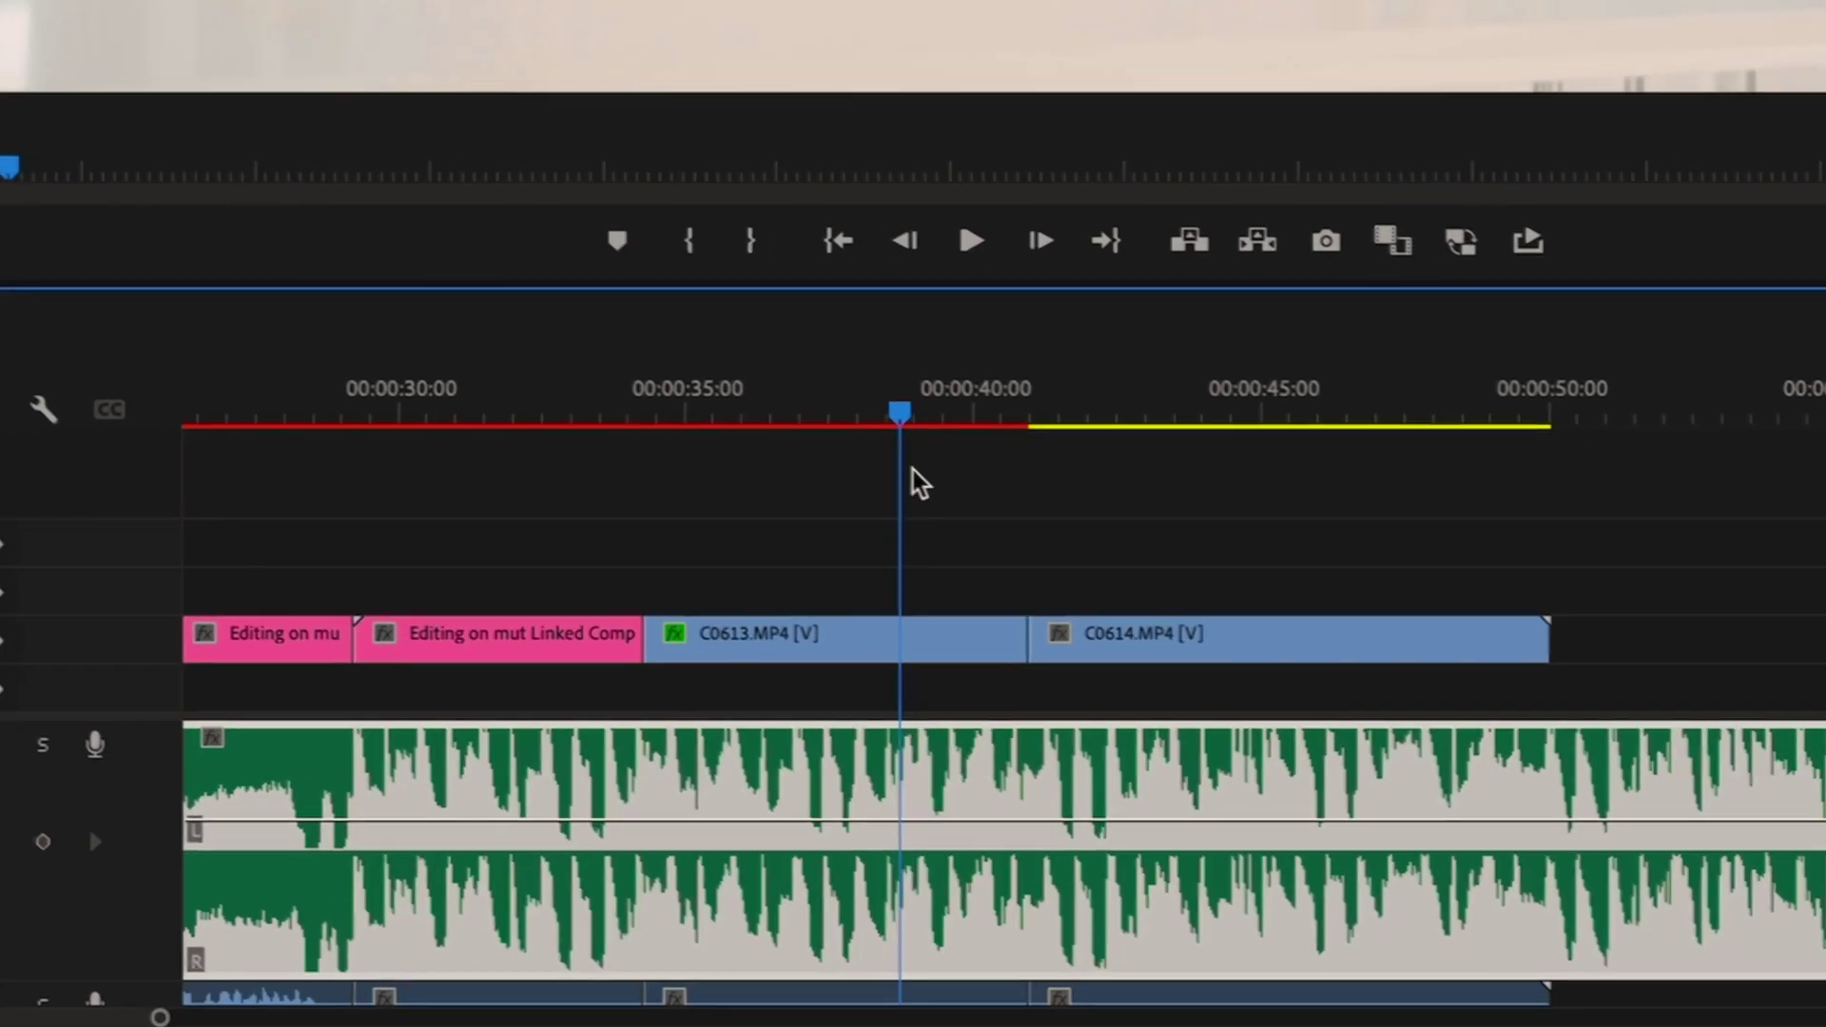
drag(918, 483, 1108, 479)
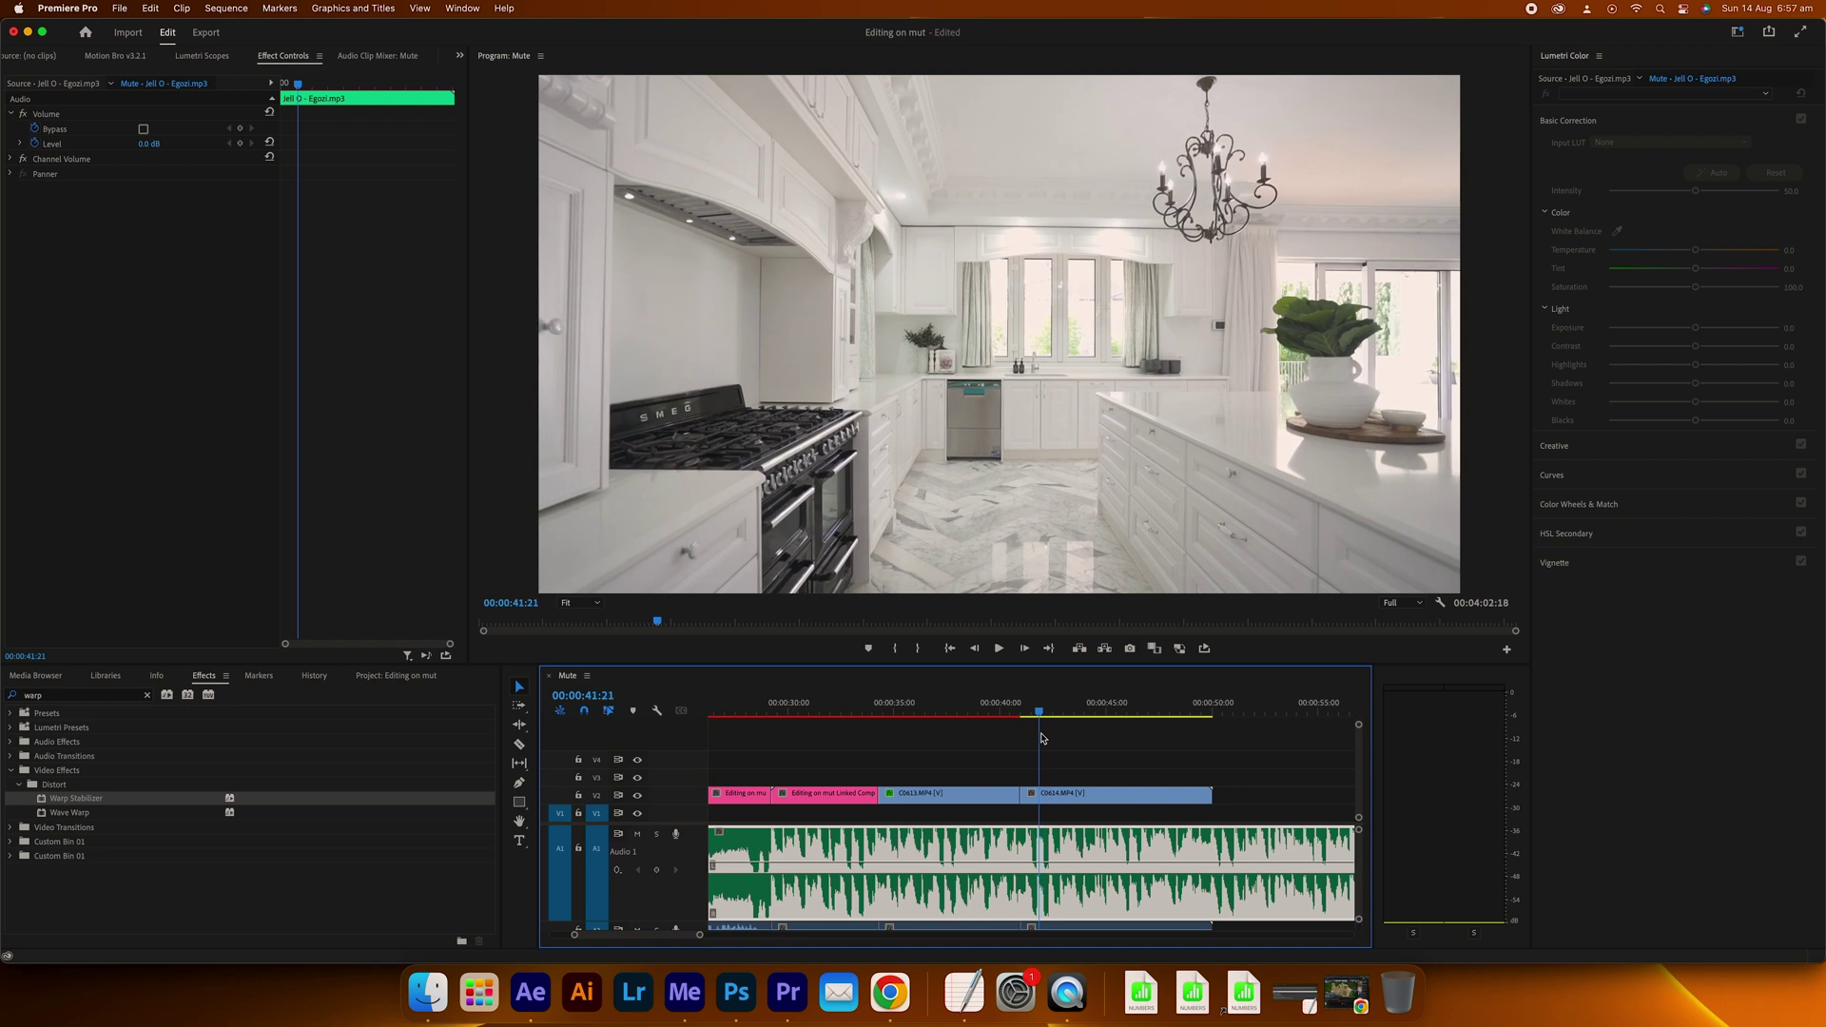
click(1070, 721)
drag(1070, 720, 1110, 726)
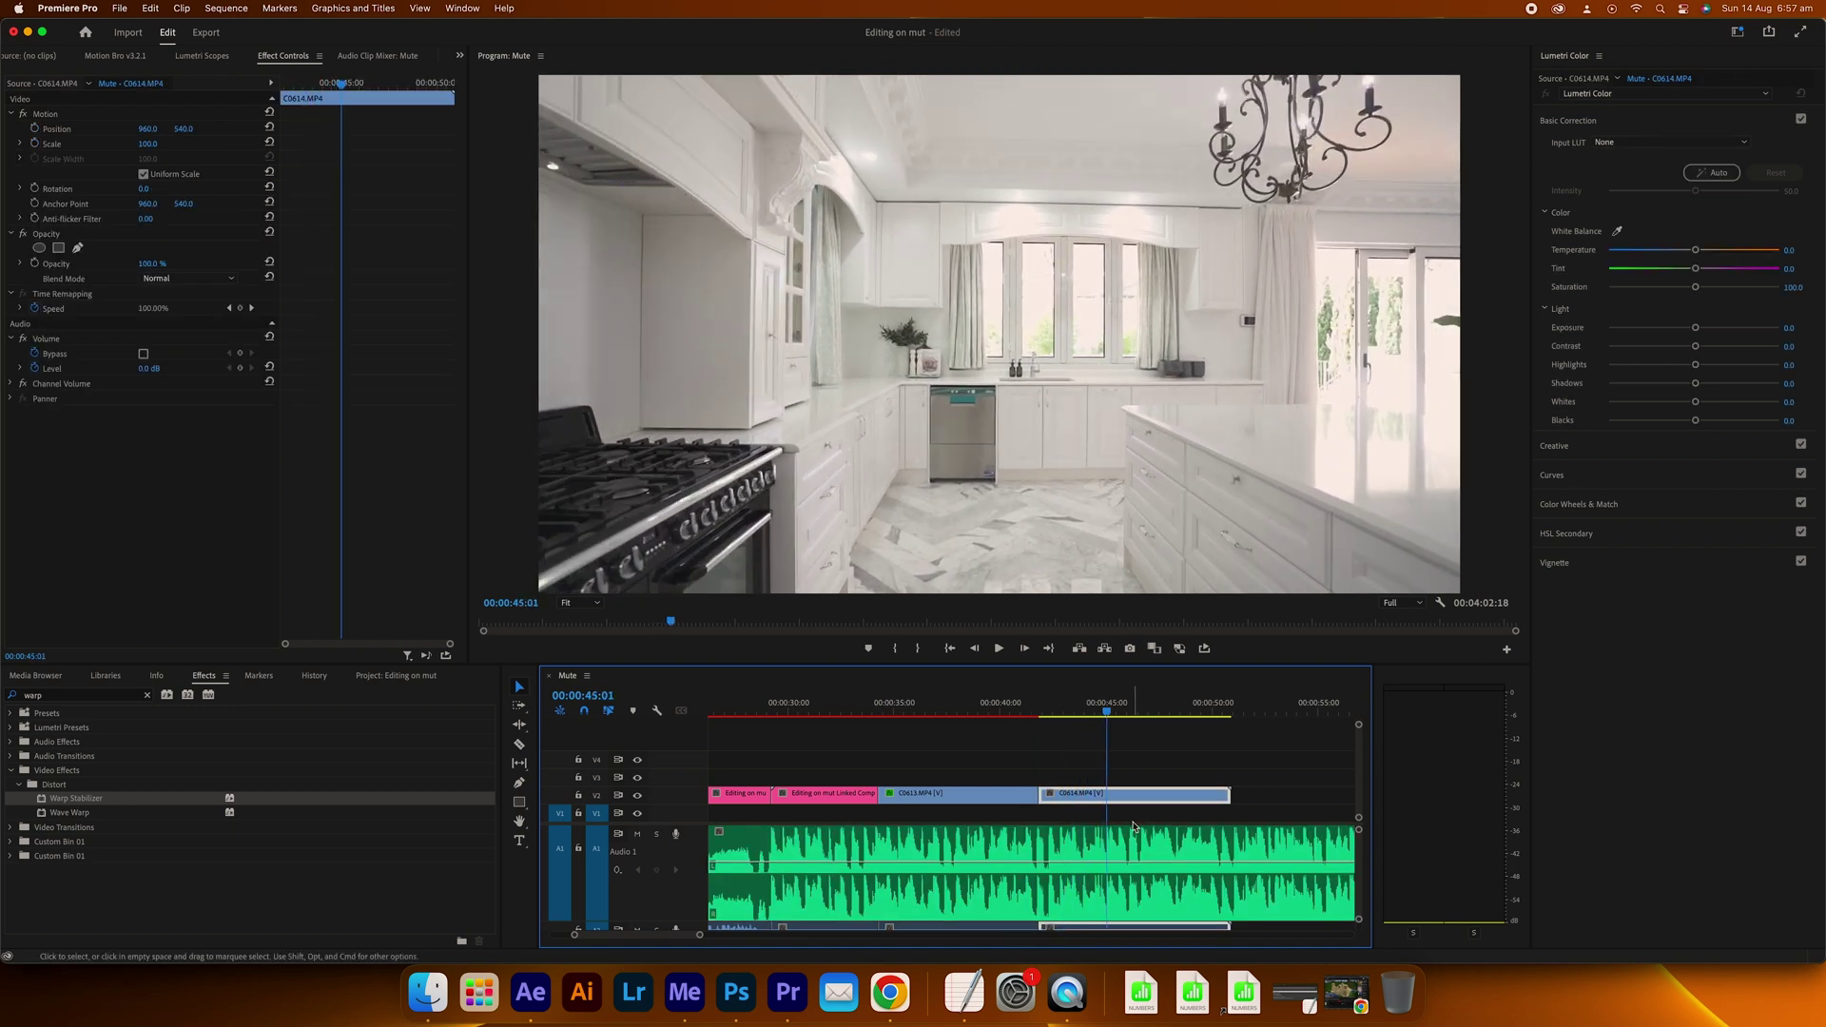
key(c)
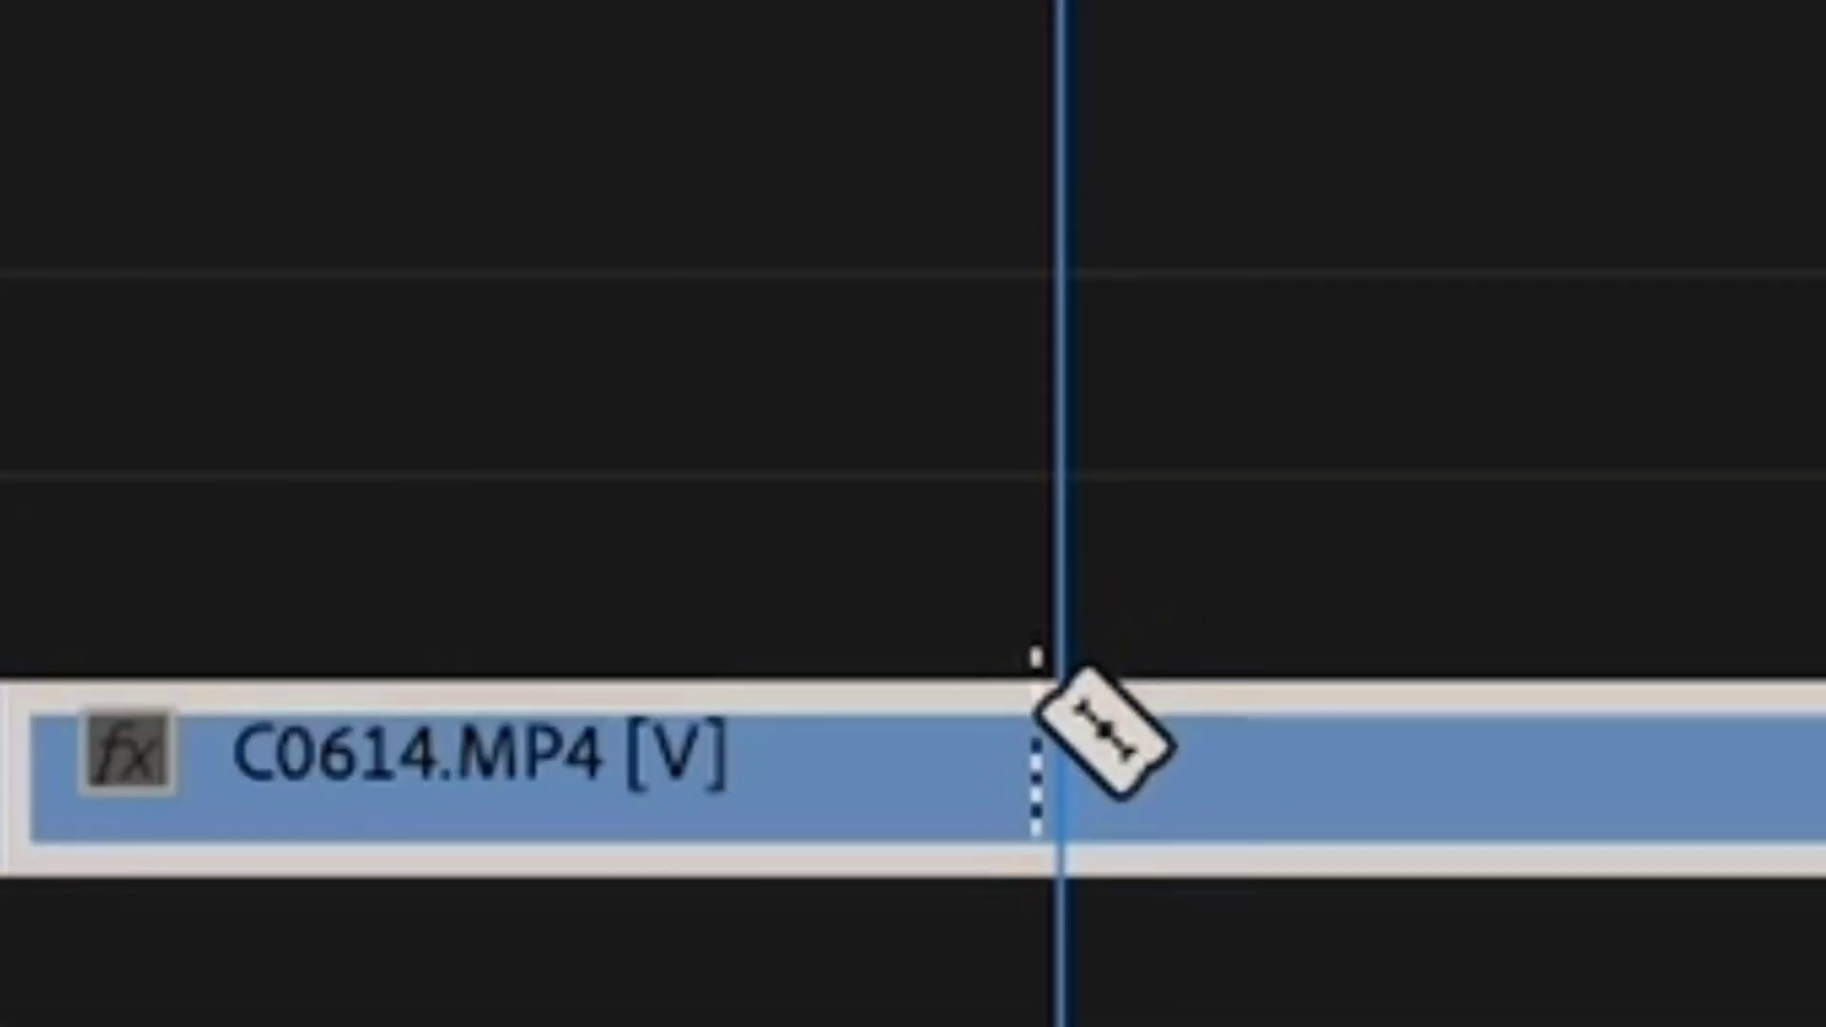
click(1107, 793)
key(v)
click(1626, 788)
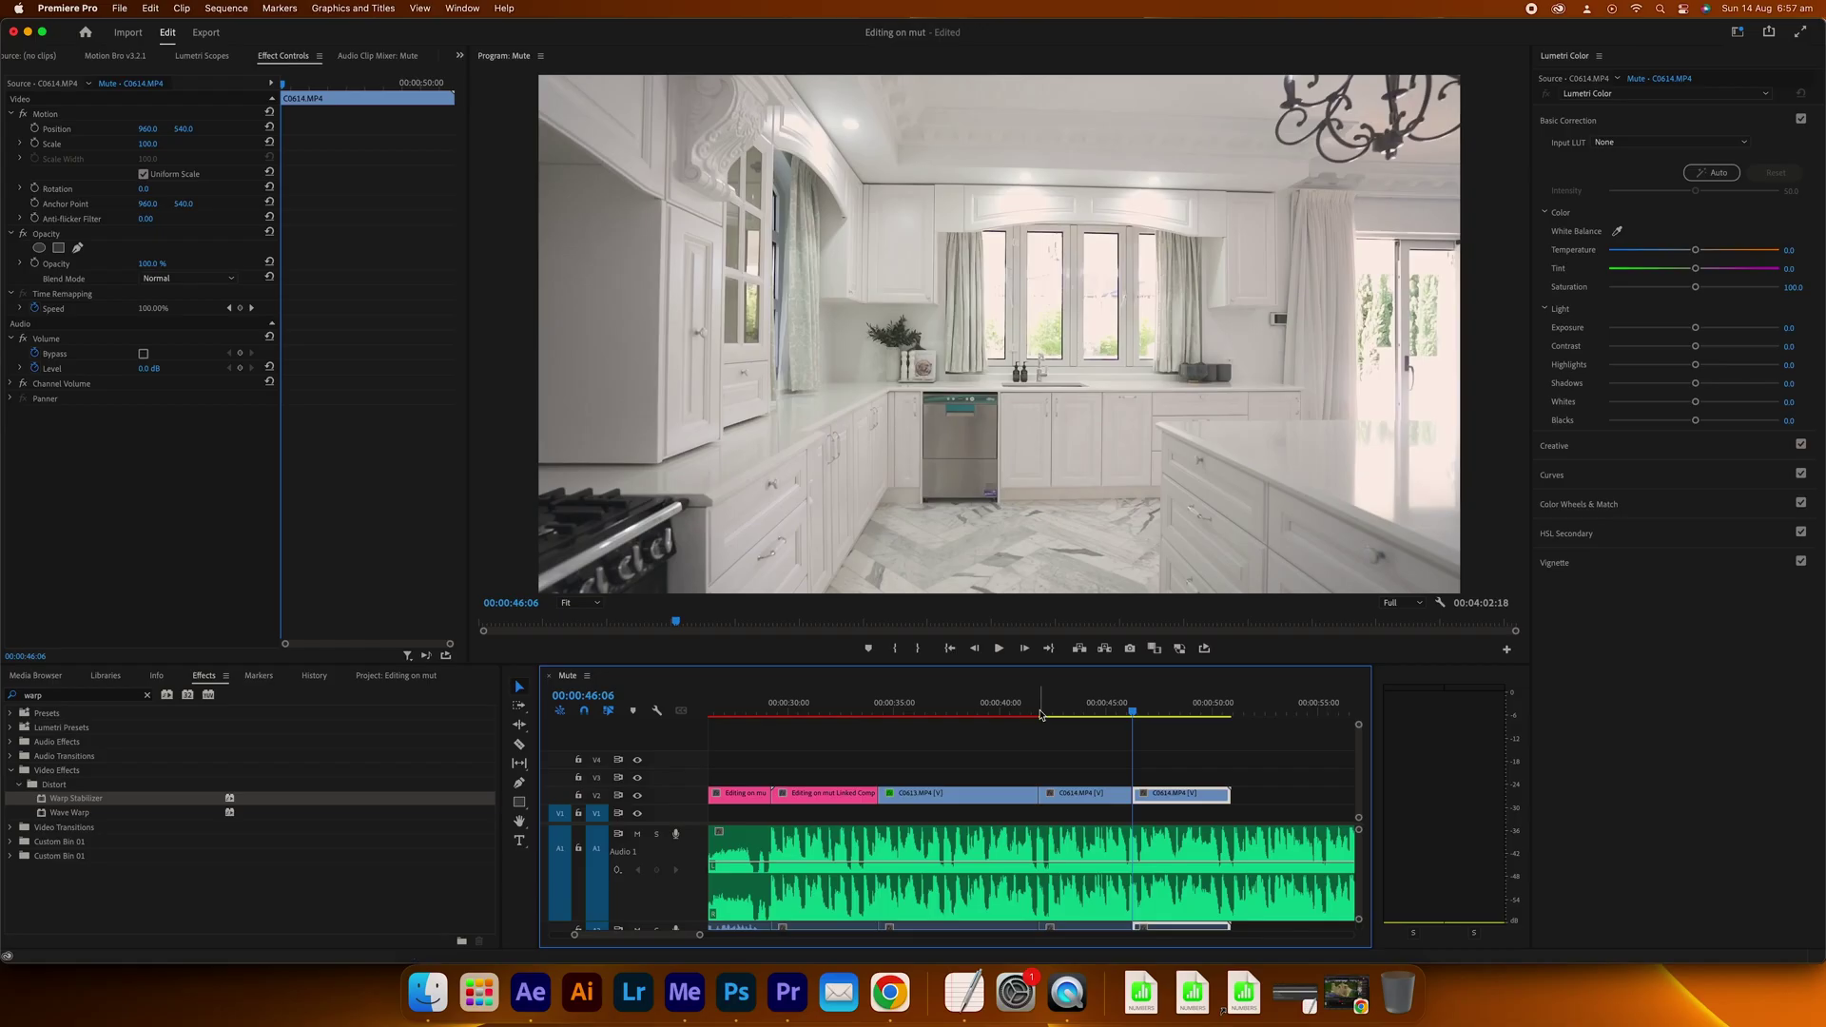
key(Delete)
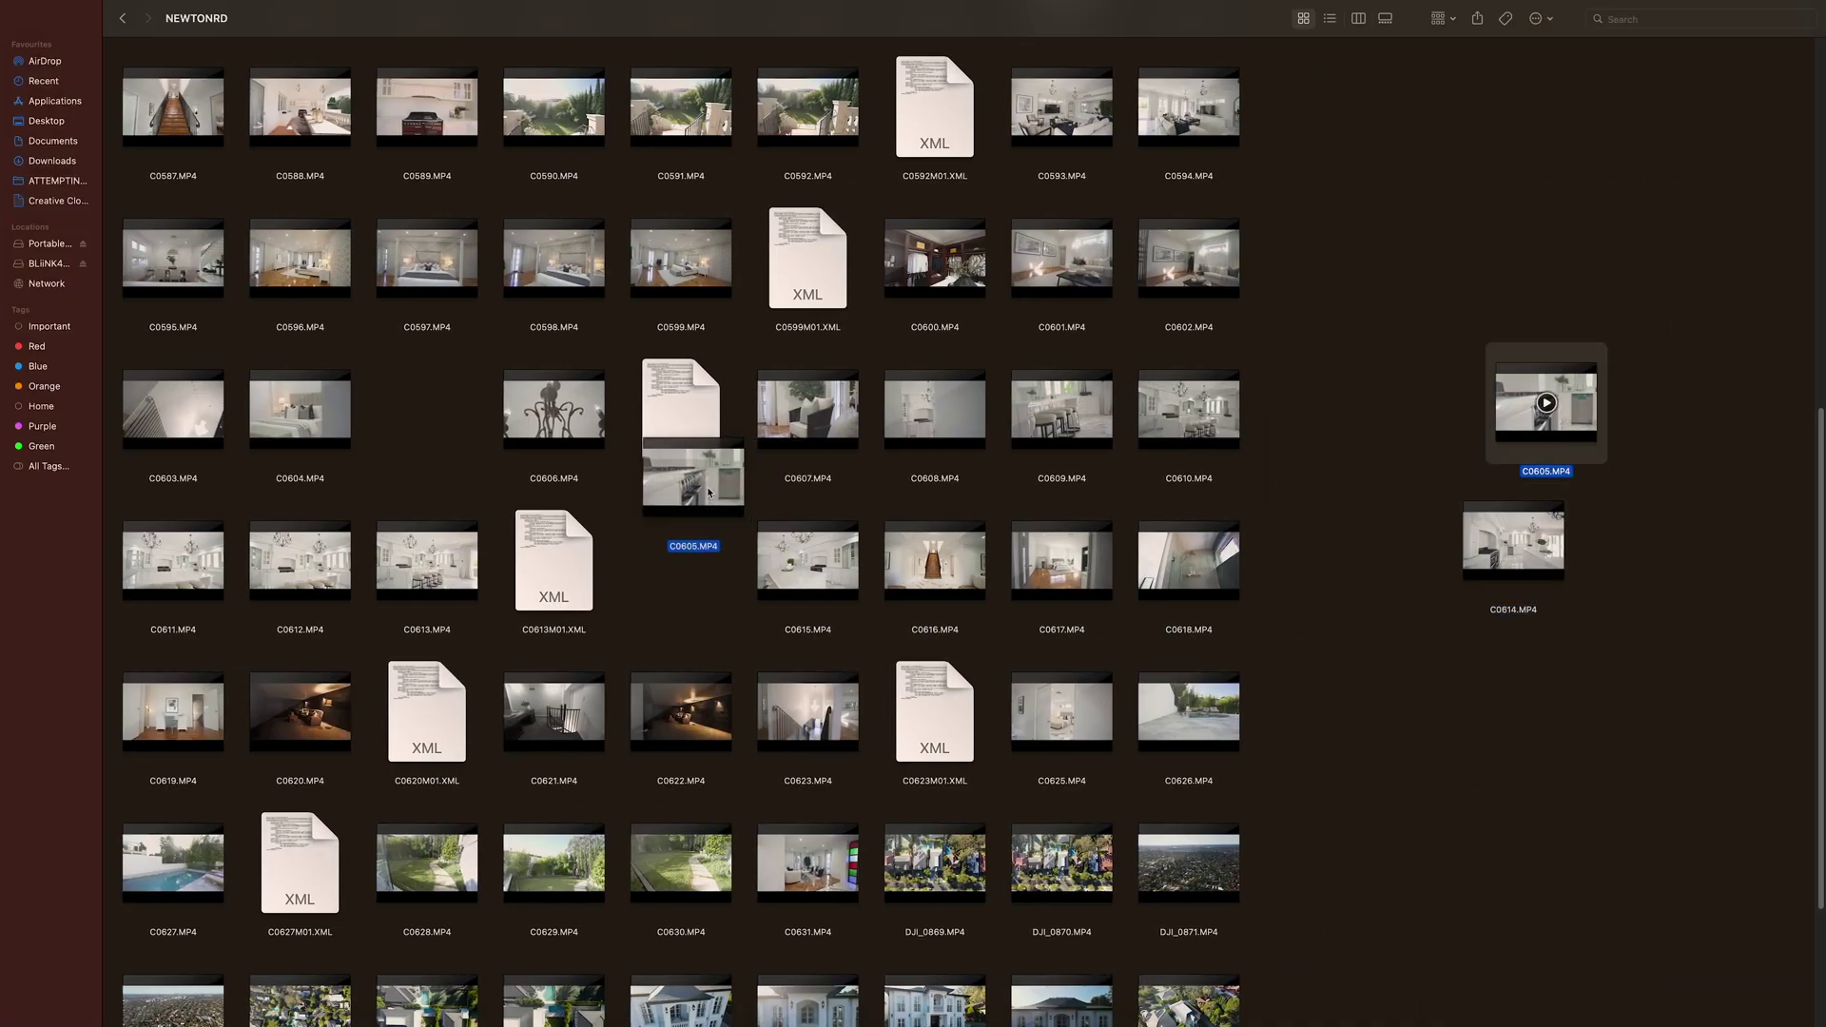
Bring C0605.MP4 from the NEWTONRD folder into the Premiere Pro timeline after C0614.MP4
drag(708, 490, 796, 505)
key(super+Tab)
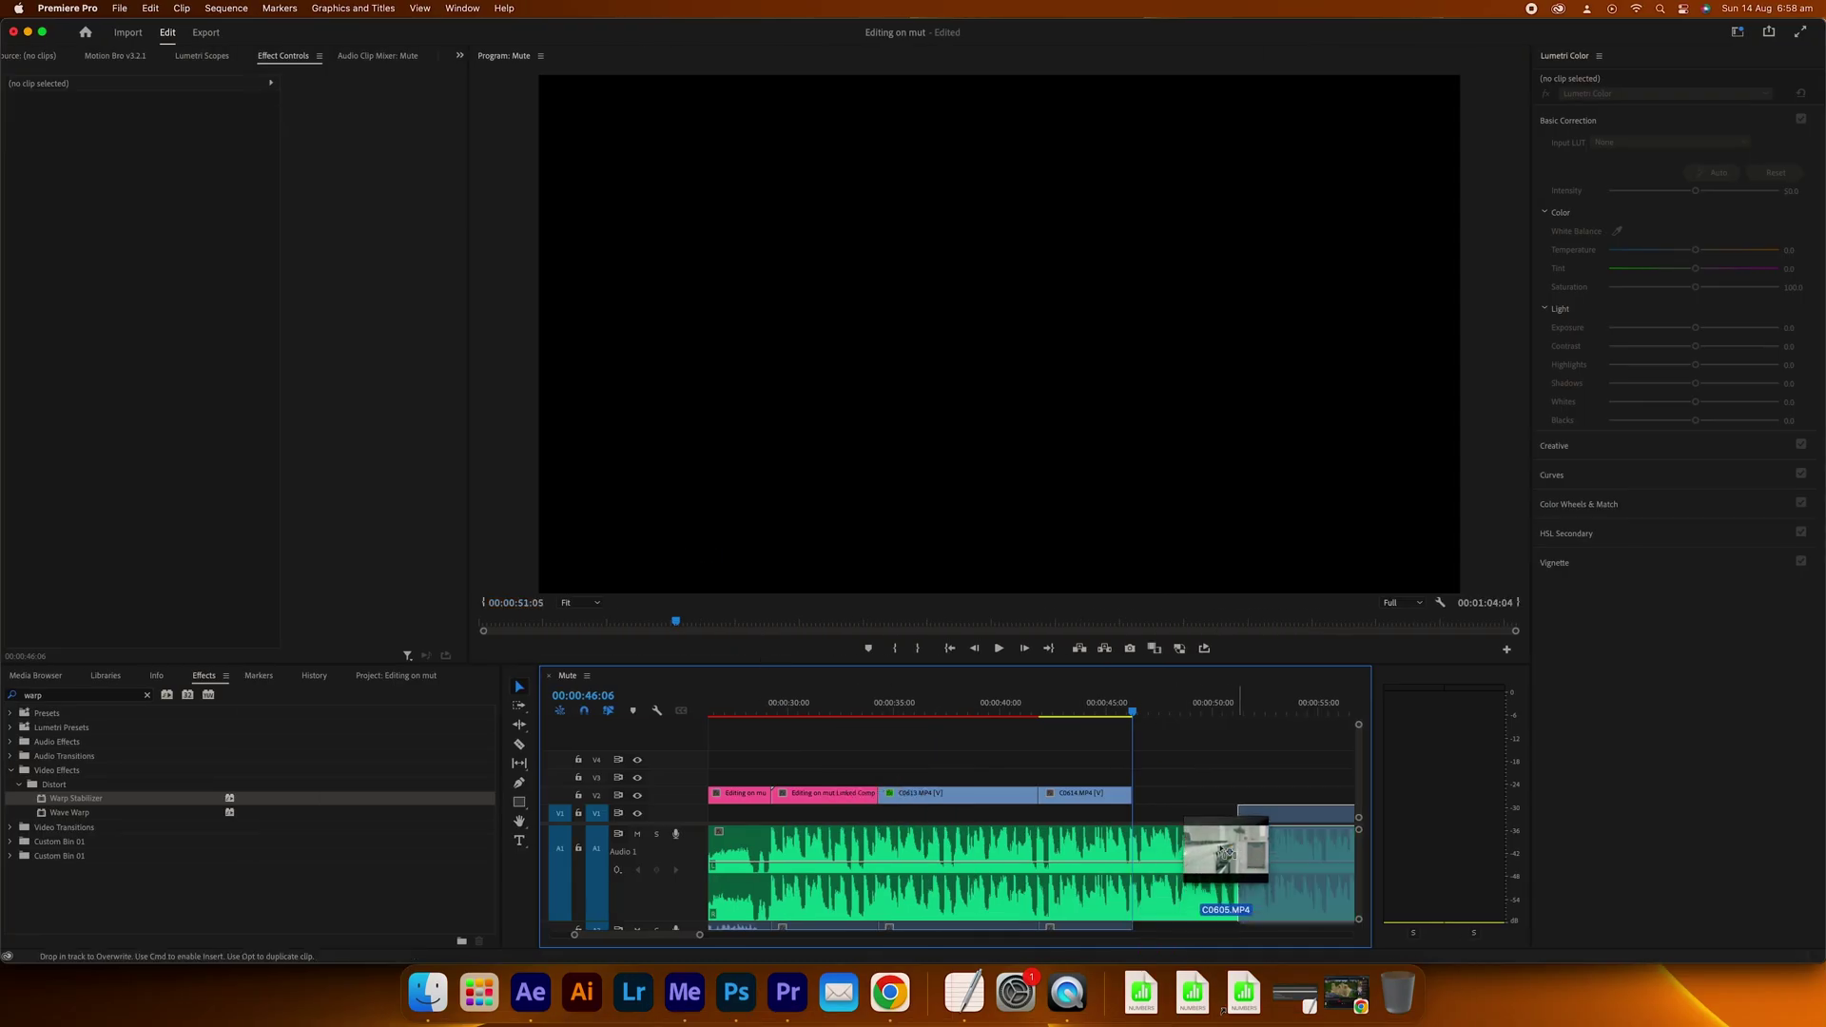
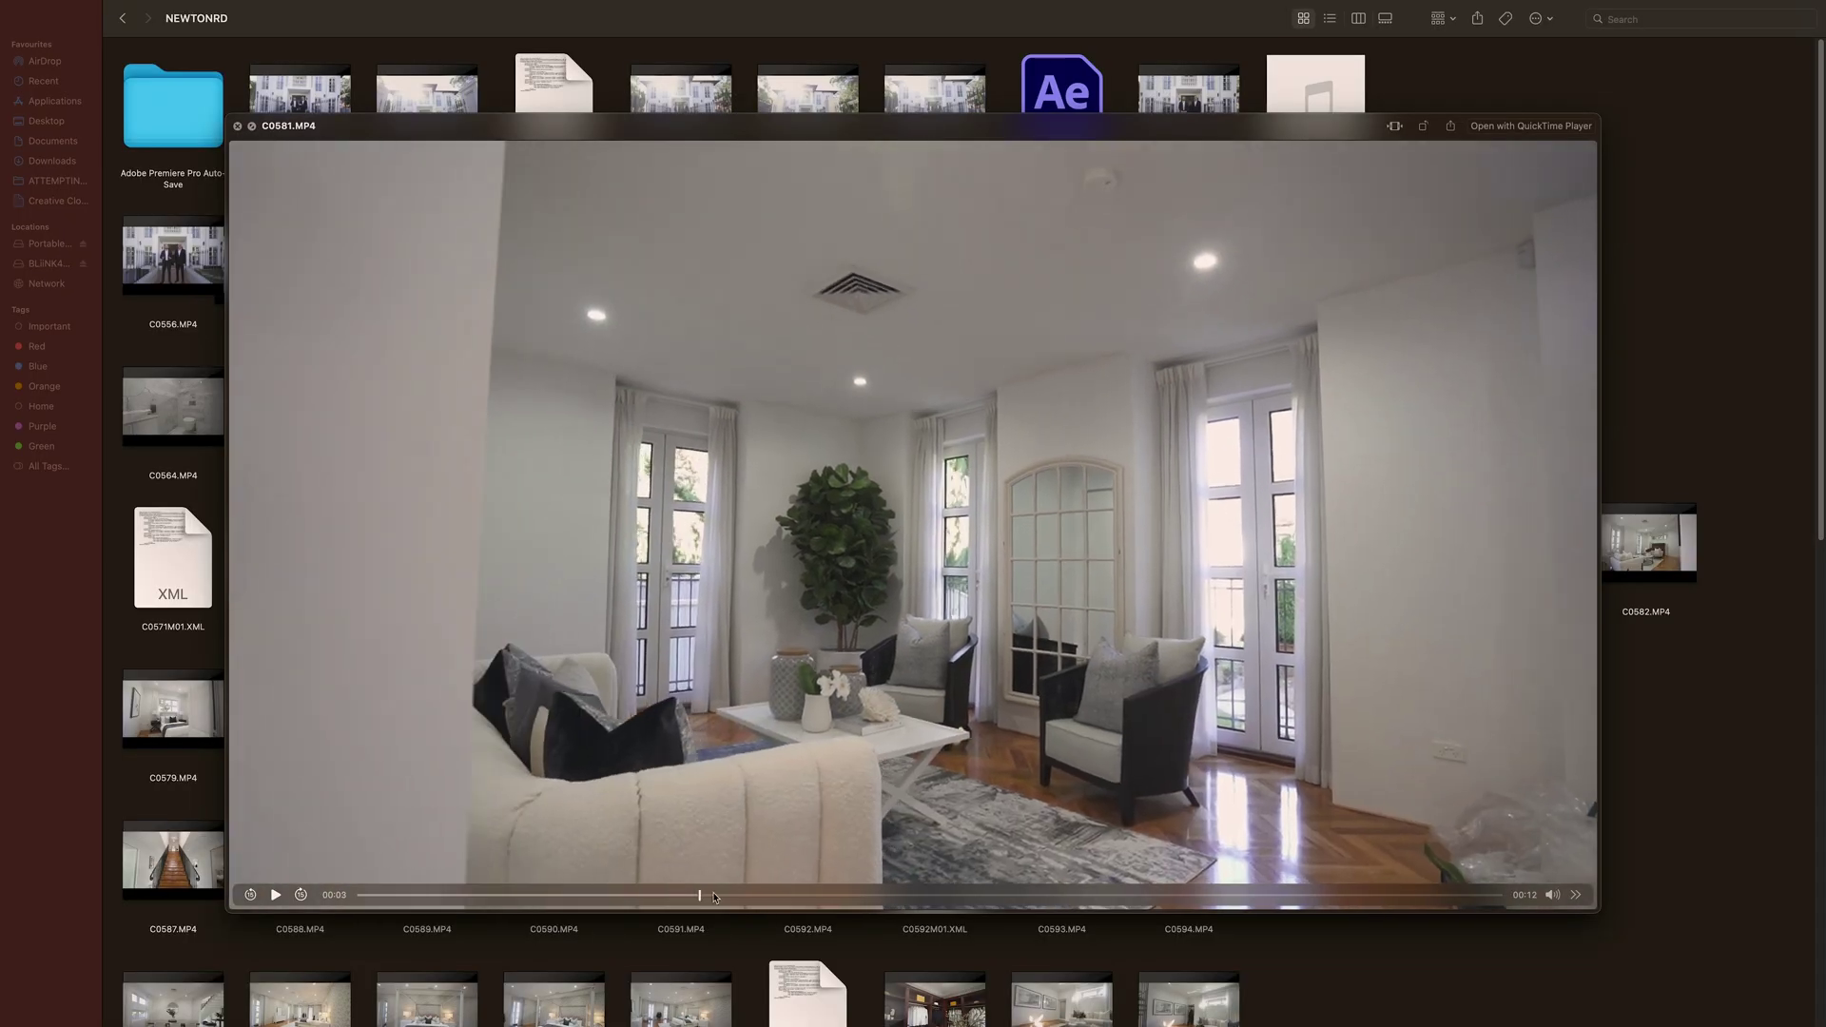
In Finder, preview the living-room clips C0594.MP4 and C0593.MP4 to compare their camera moves
key(Down)
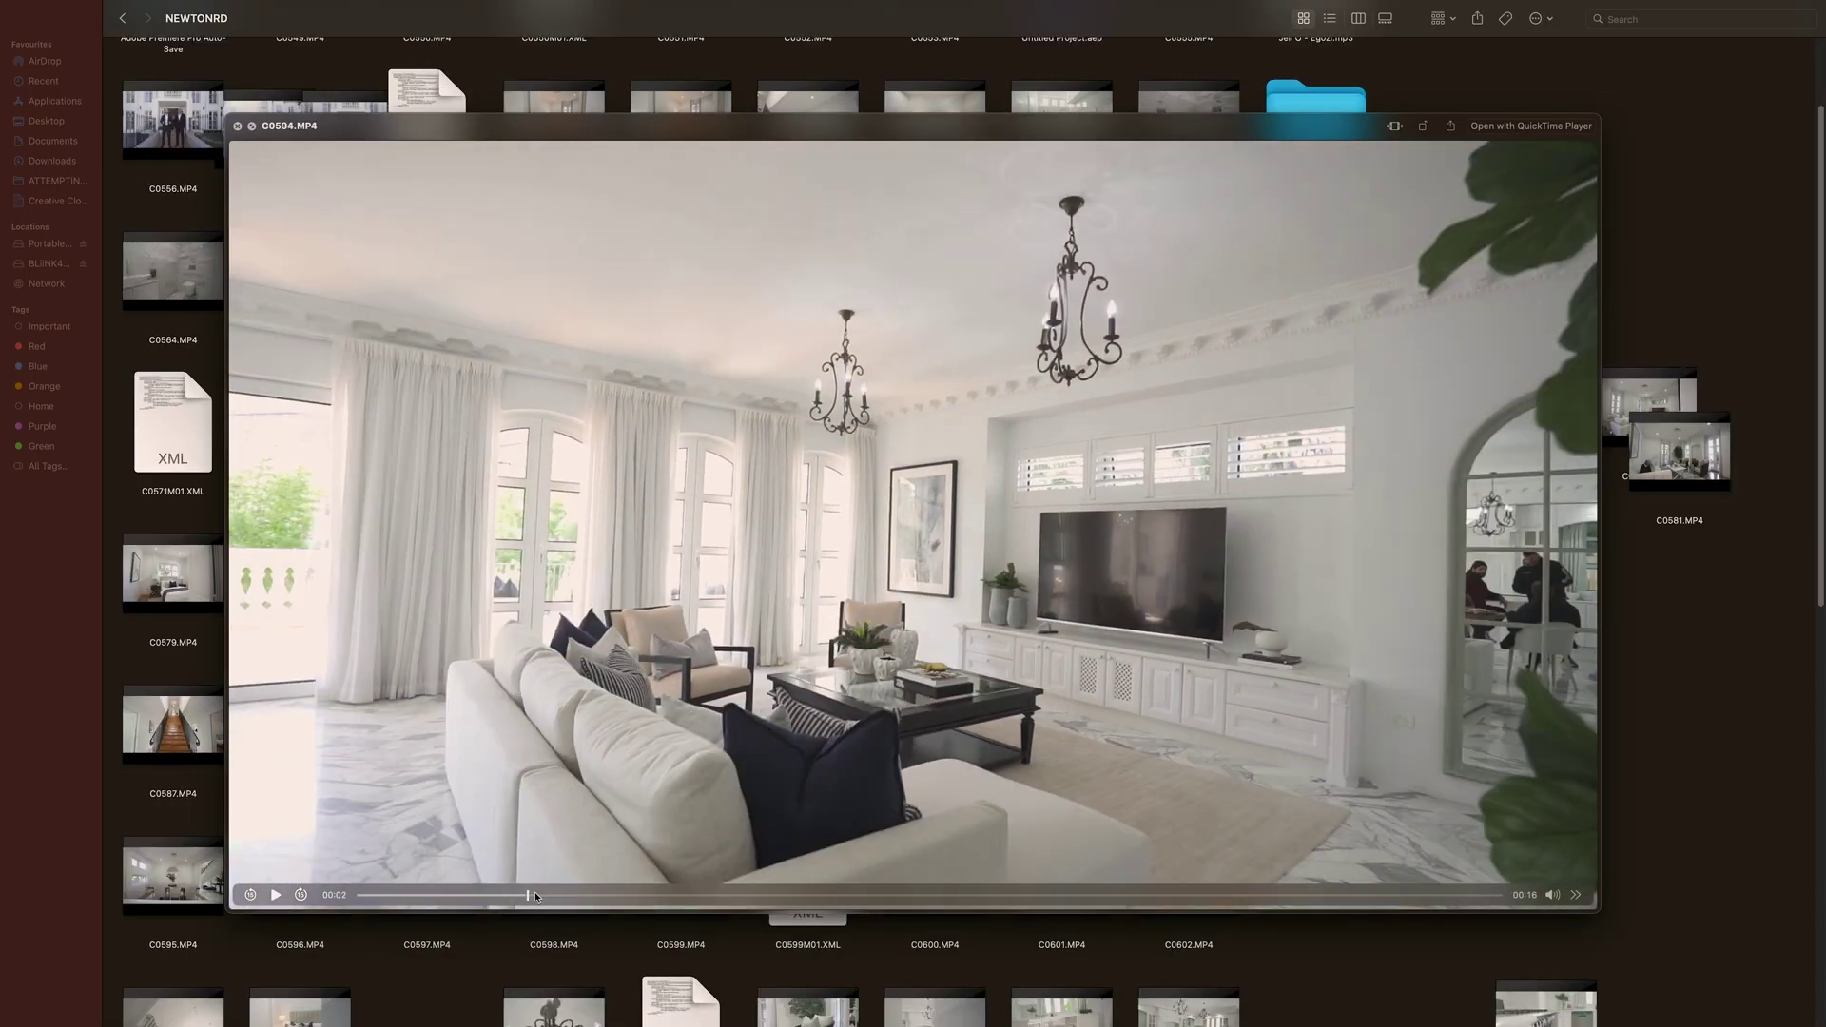
drag(535, 892, 808, 885)
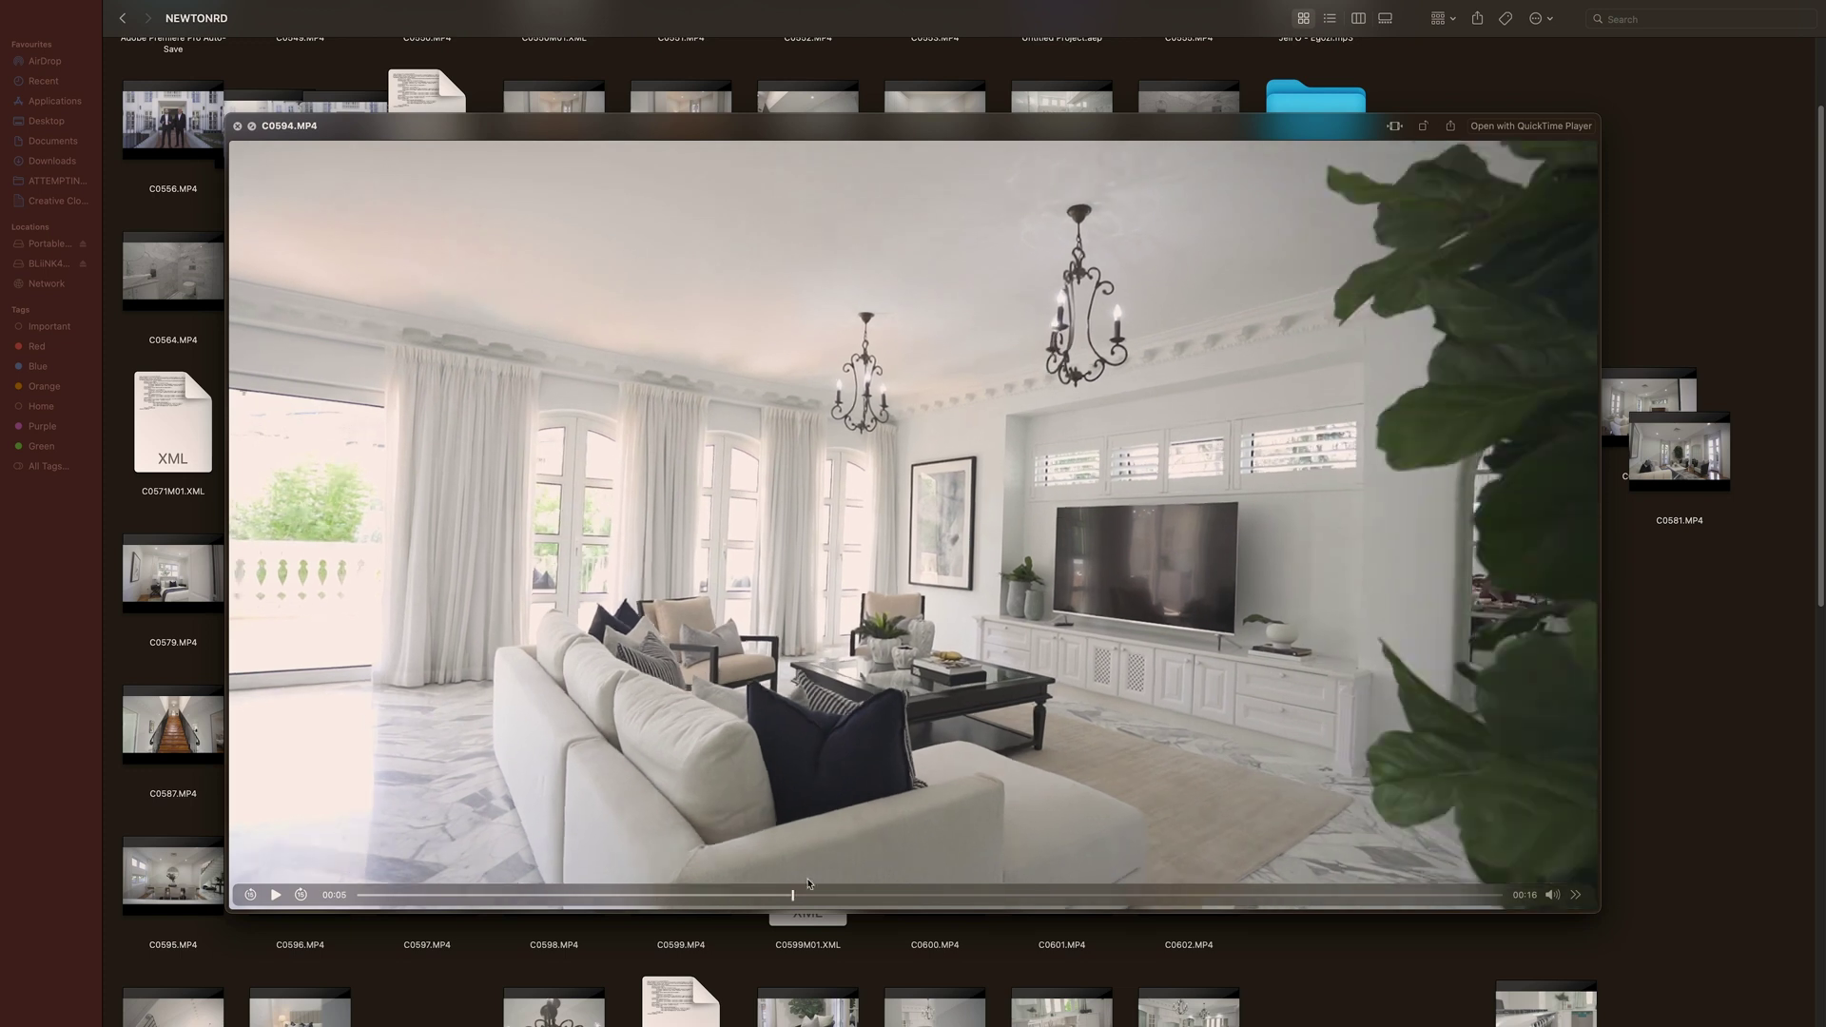
key(Left)
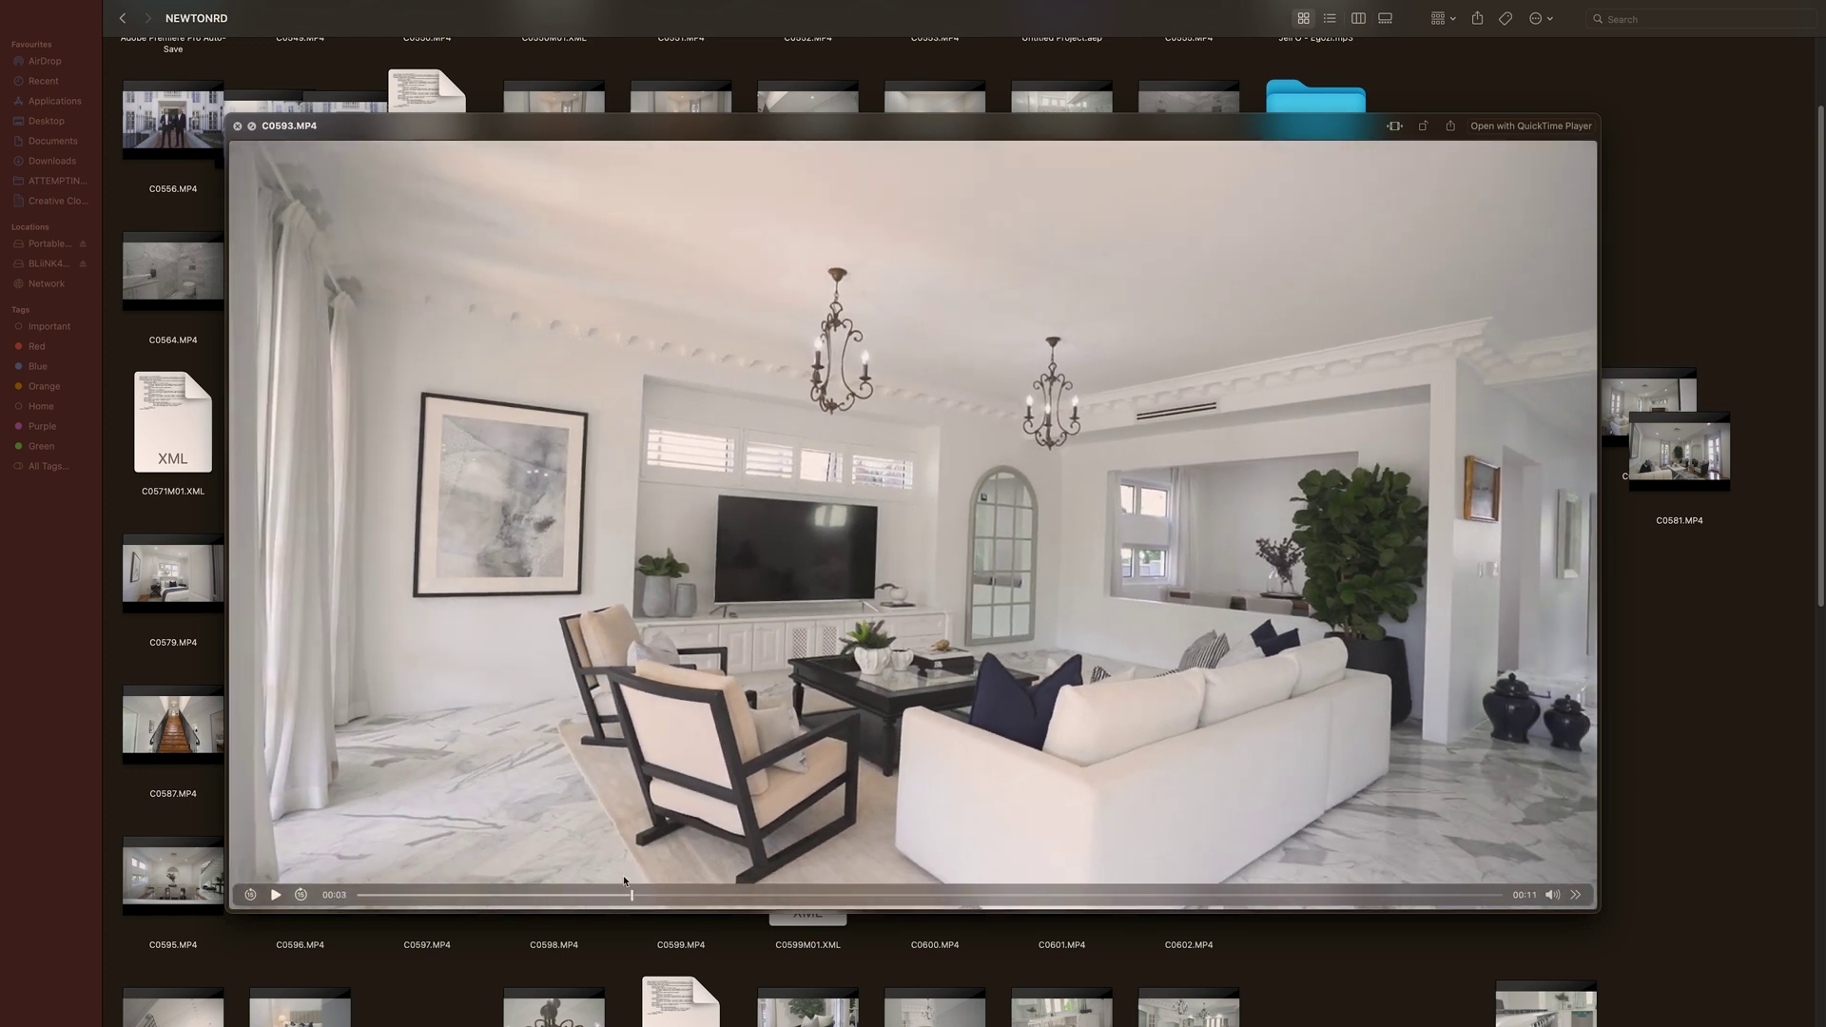
key(space)
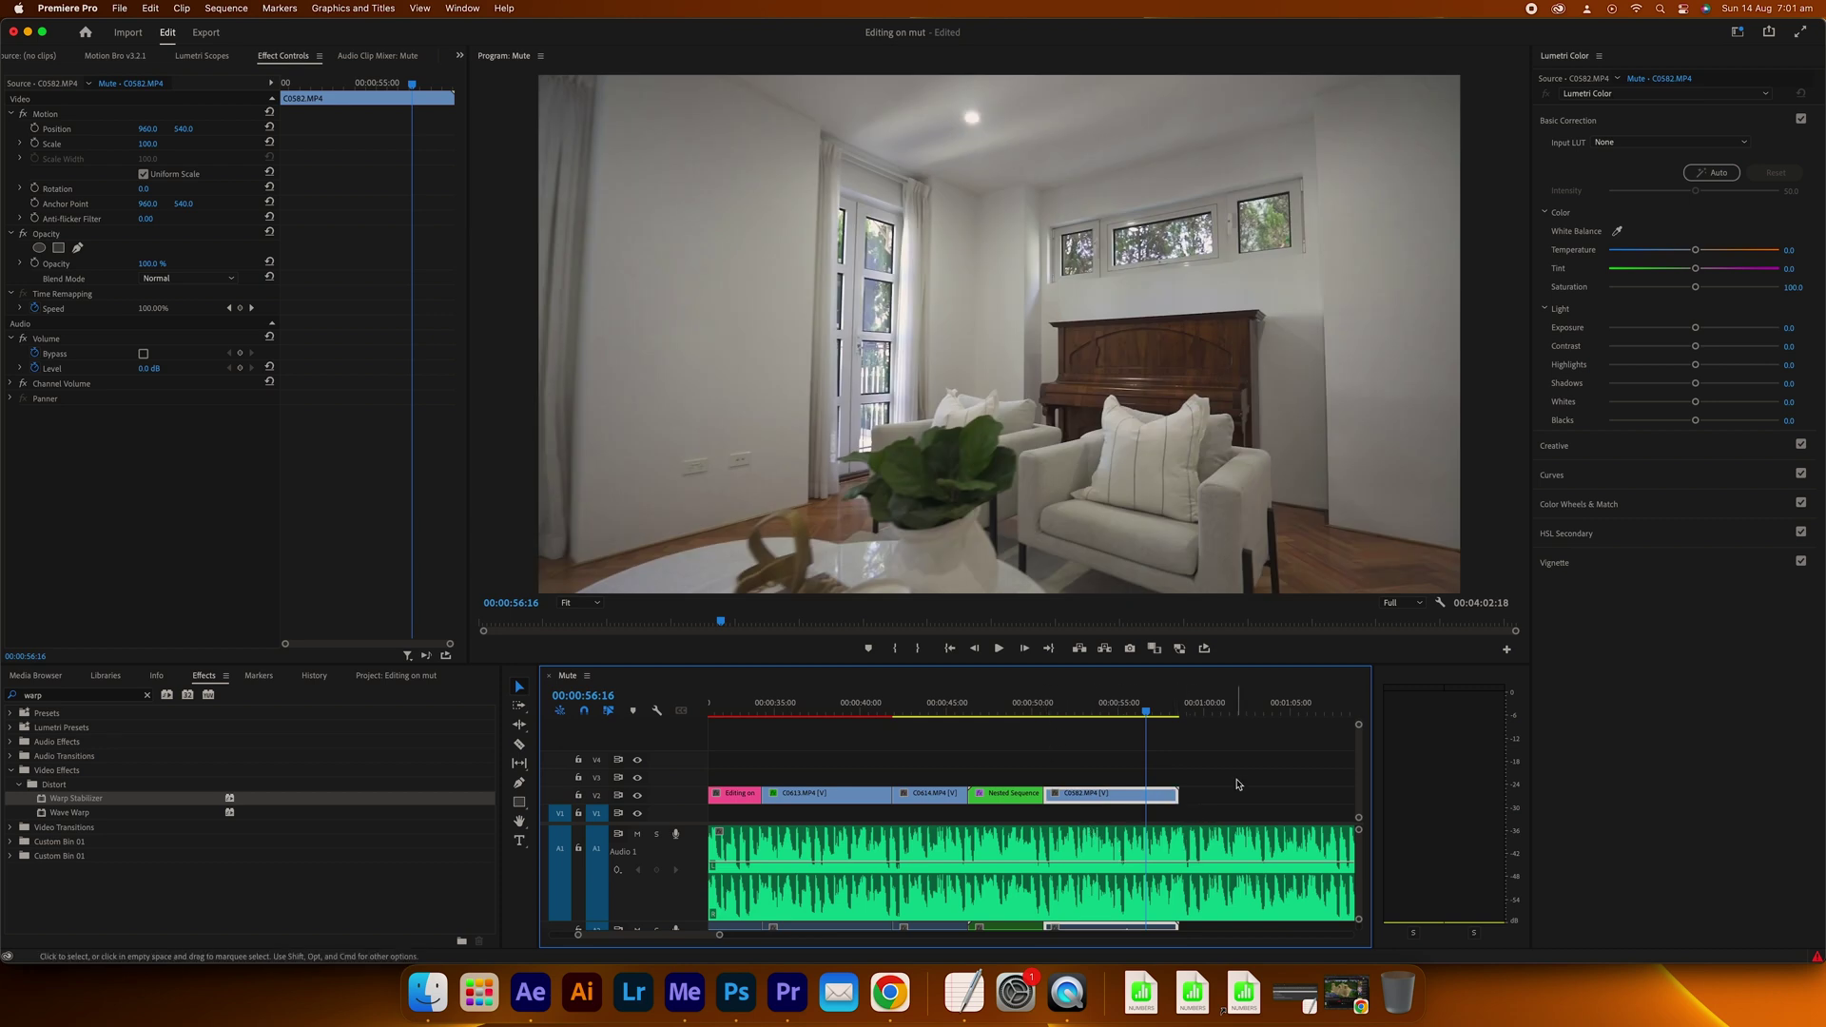
Add C0581.MP4 and C0593.MP4 from the NEWTONRD folder to Premiere Pro's track V2 after C0582.MP4
key(super+Tab)
drag(1610, 666, 1318, 679)
key(super+Tab)
drag(1023, 563, 999, 752)
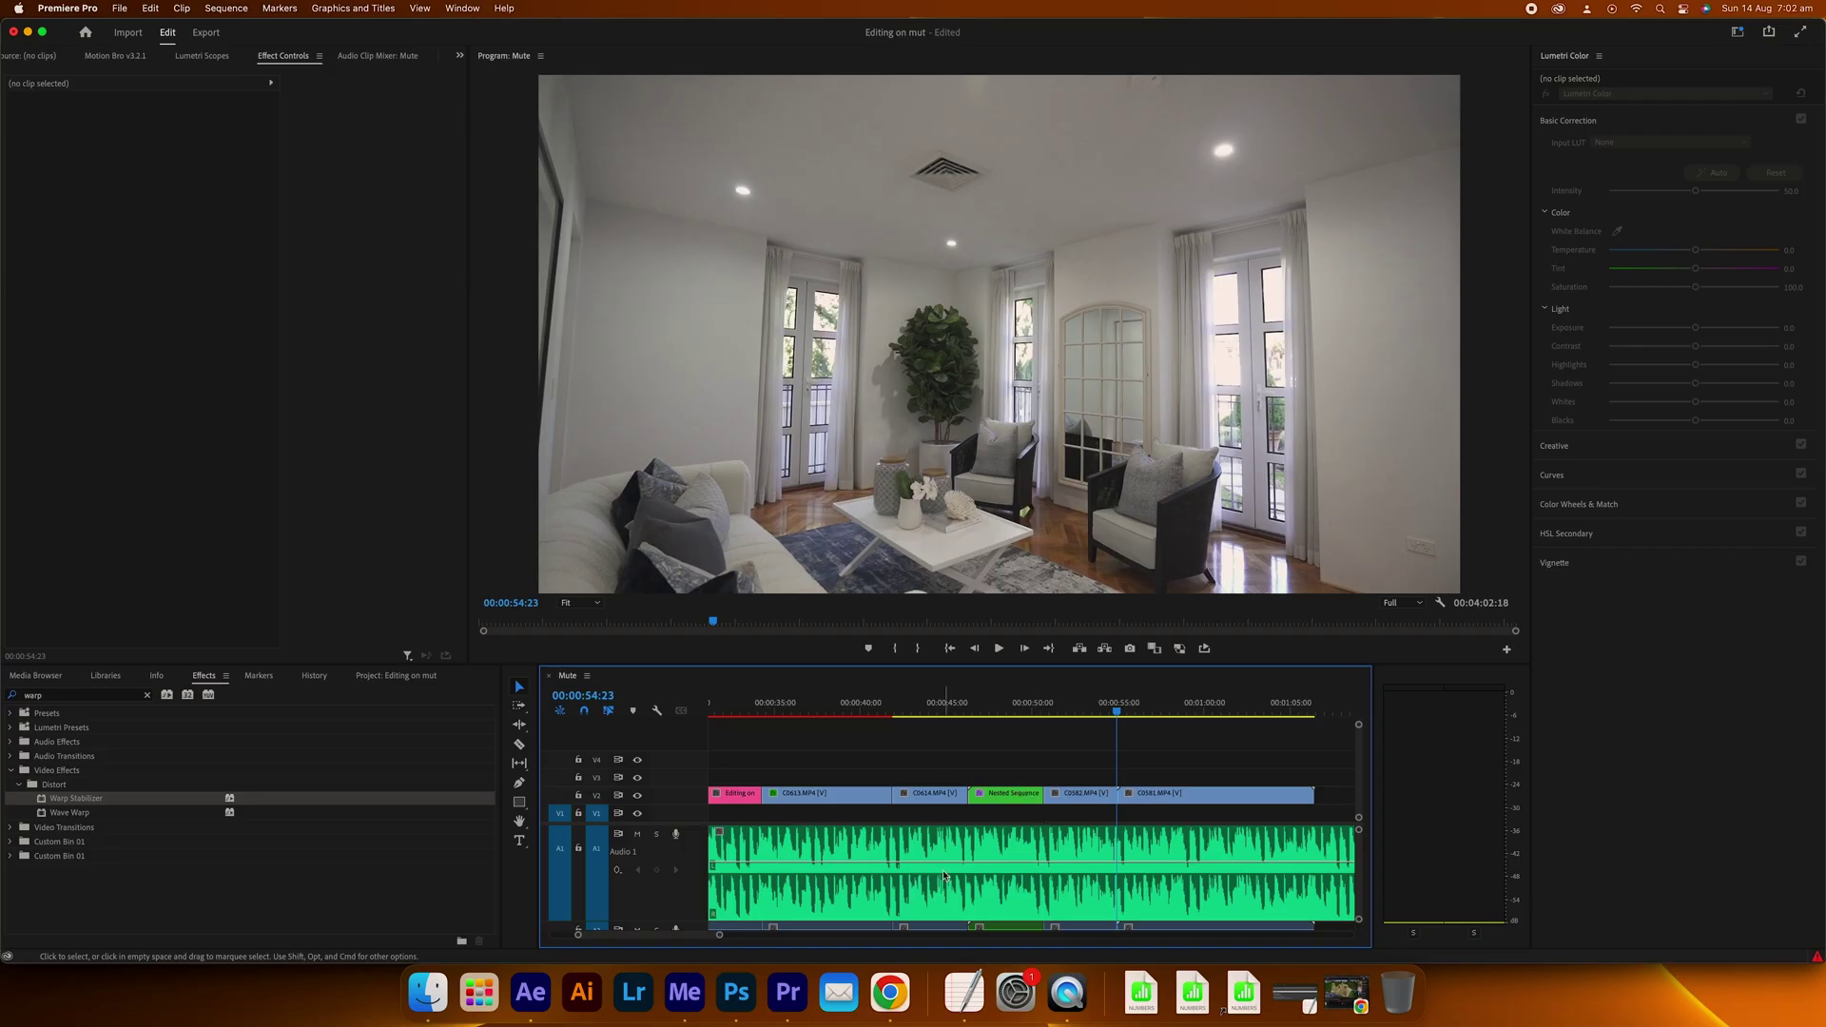
click(1224, 795)
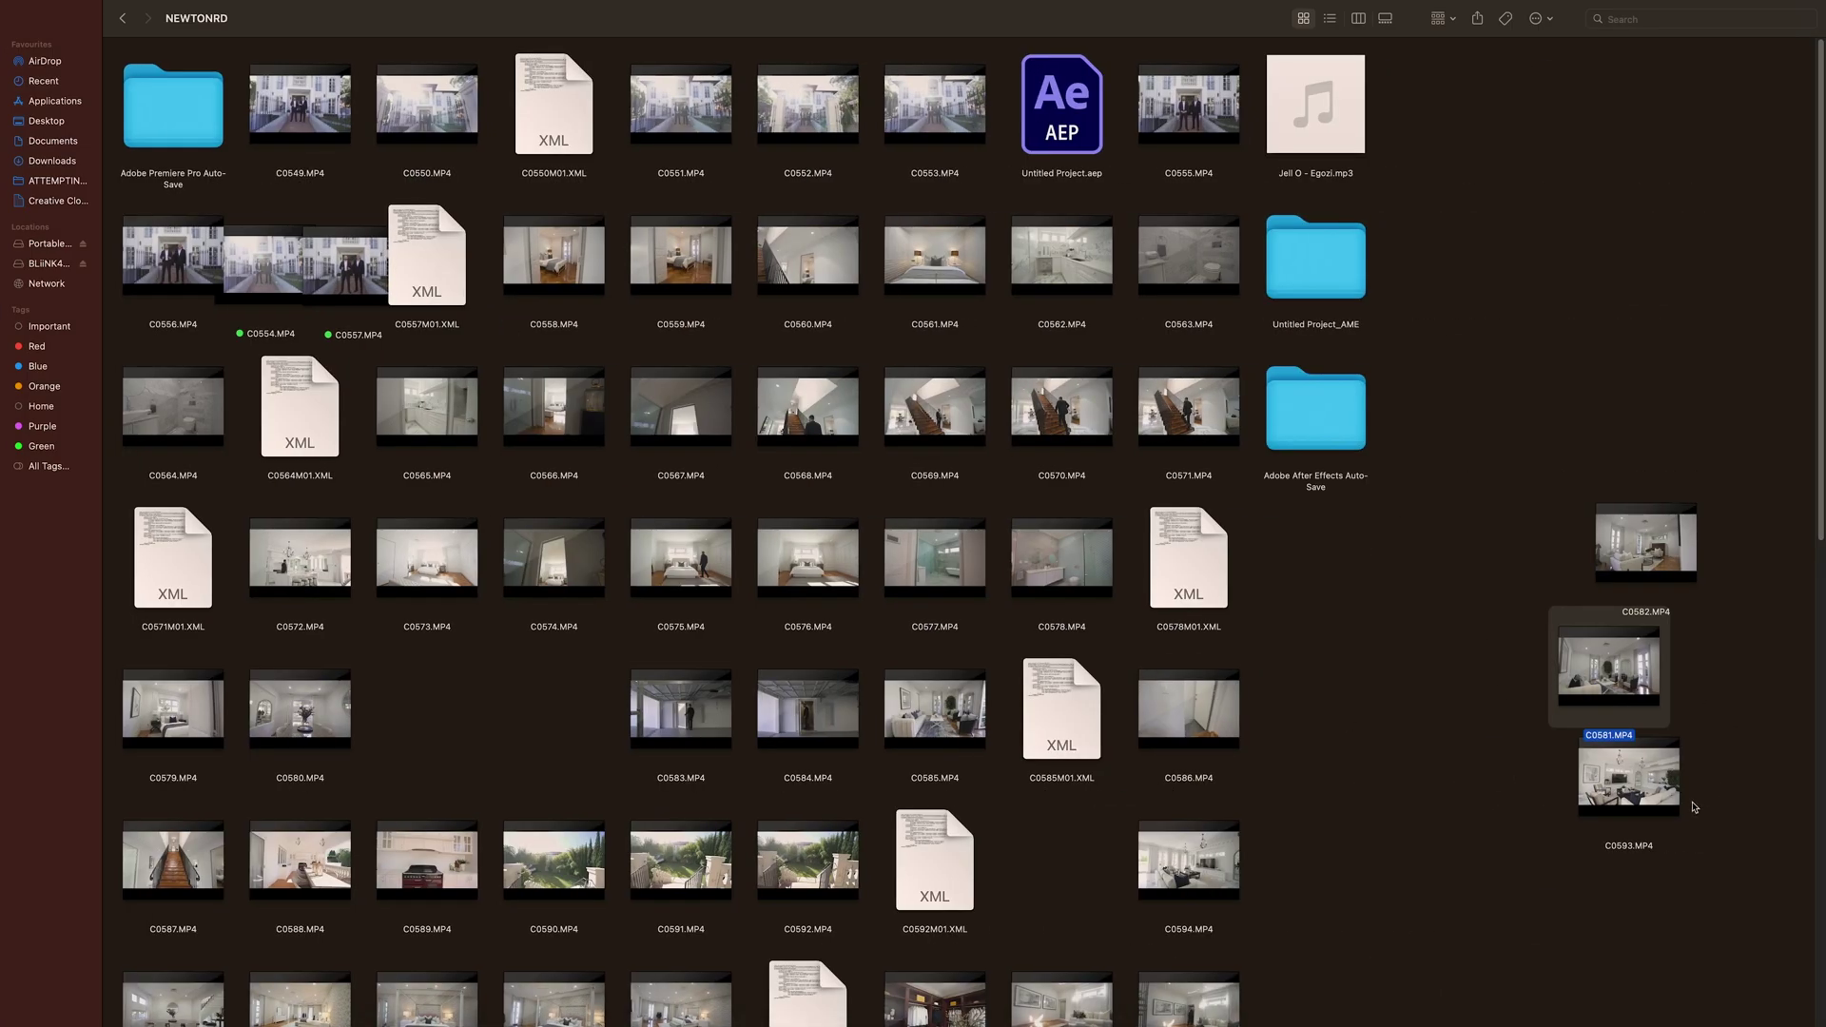
drag(1142, 747, 935, 683)
key(super+Tab)
drag(686, 548, 1187, 778)
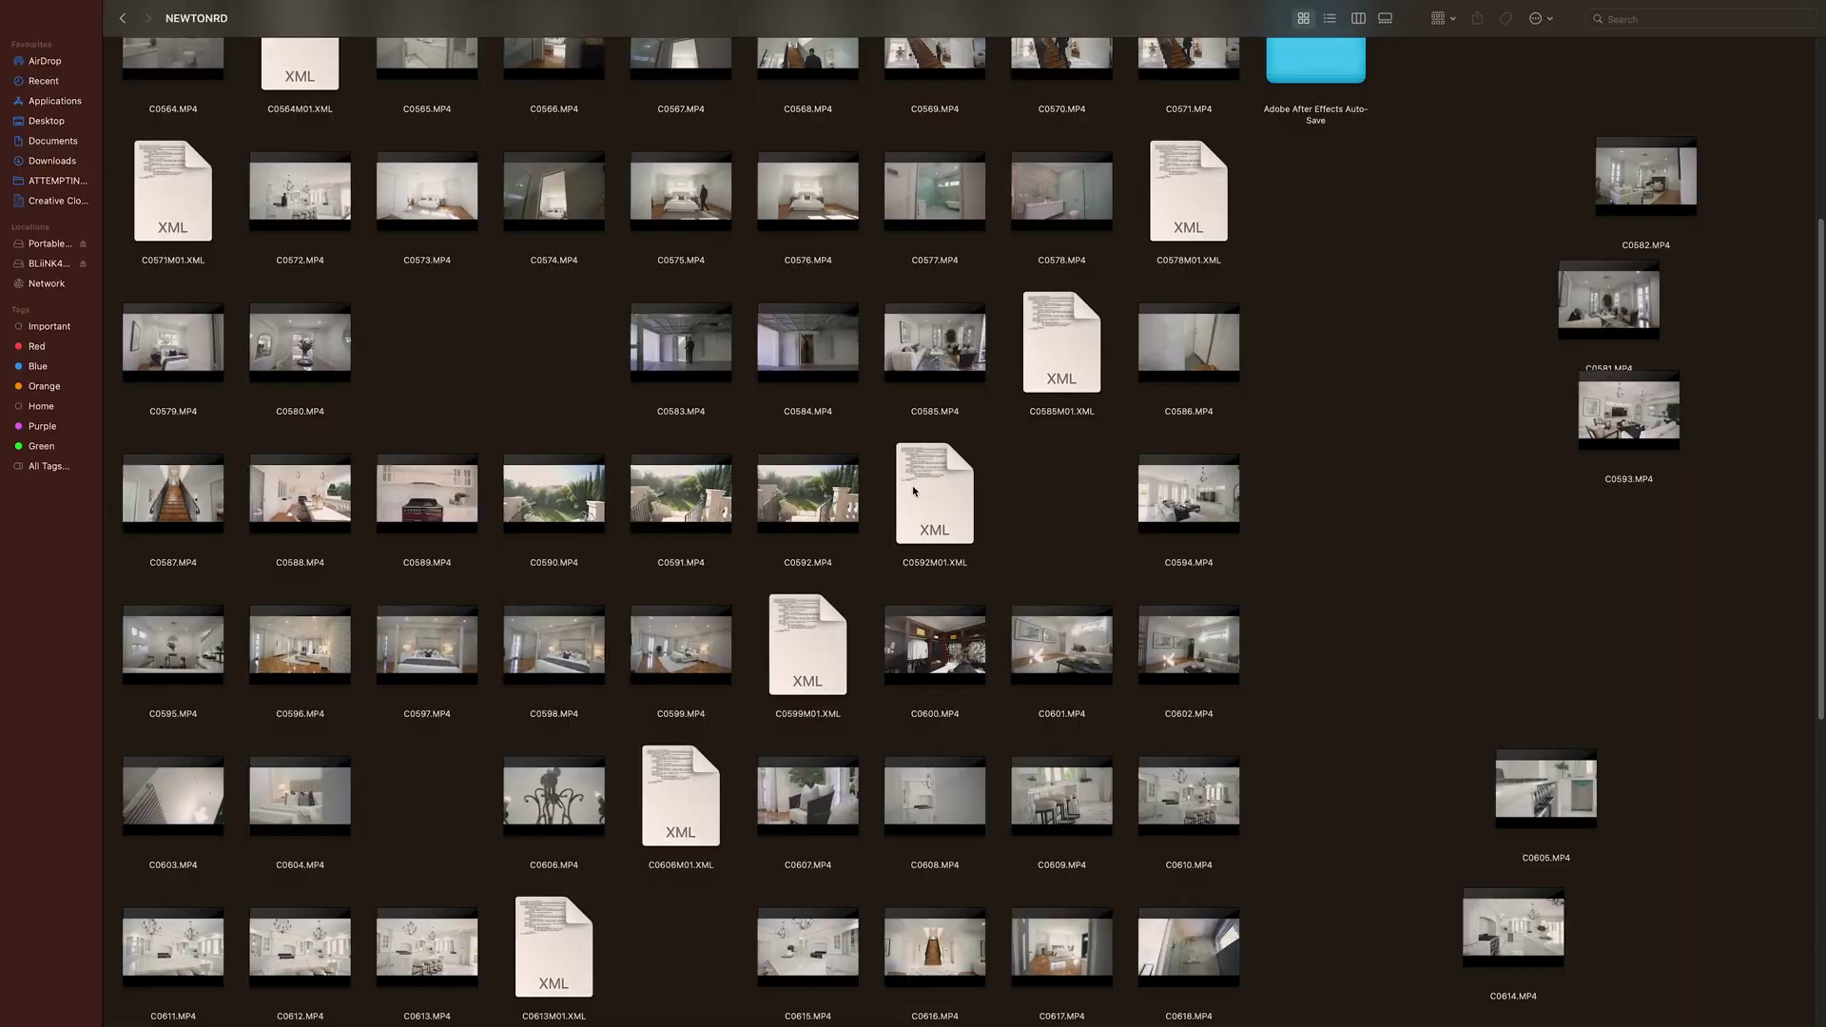
In Finder, preview C0560.MP4 and move it into the empty area beside the other chosen clips
scroll(913, 490, down, 3)
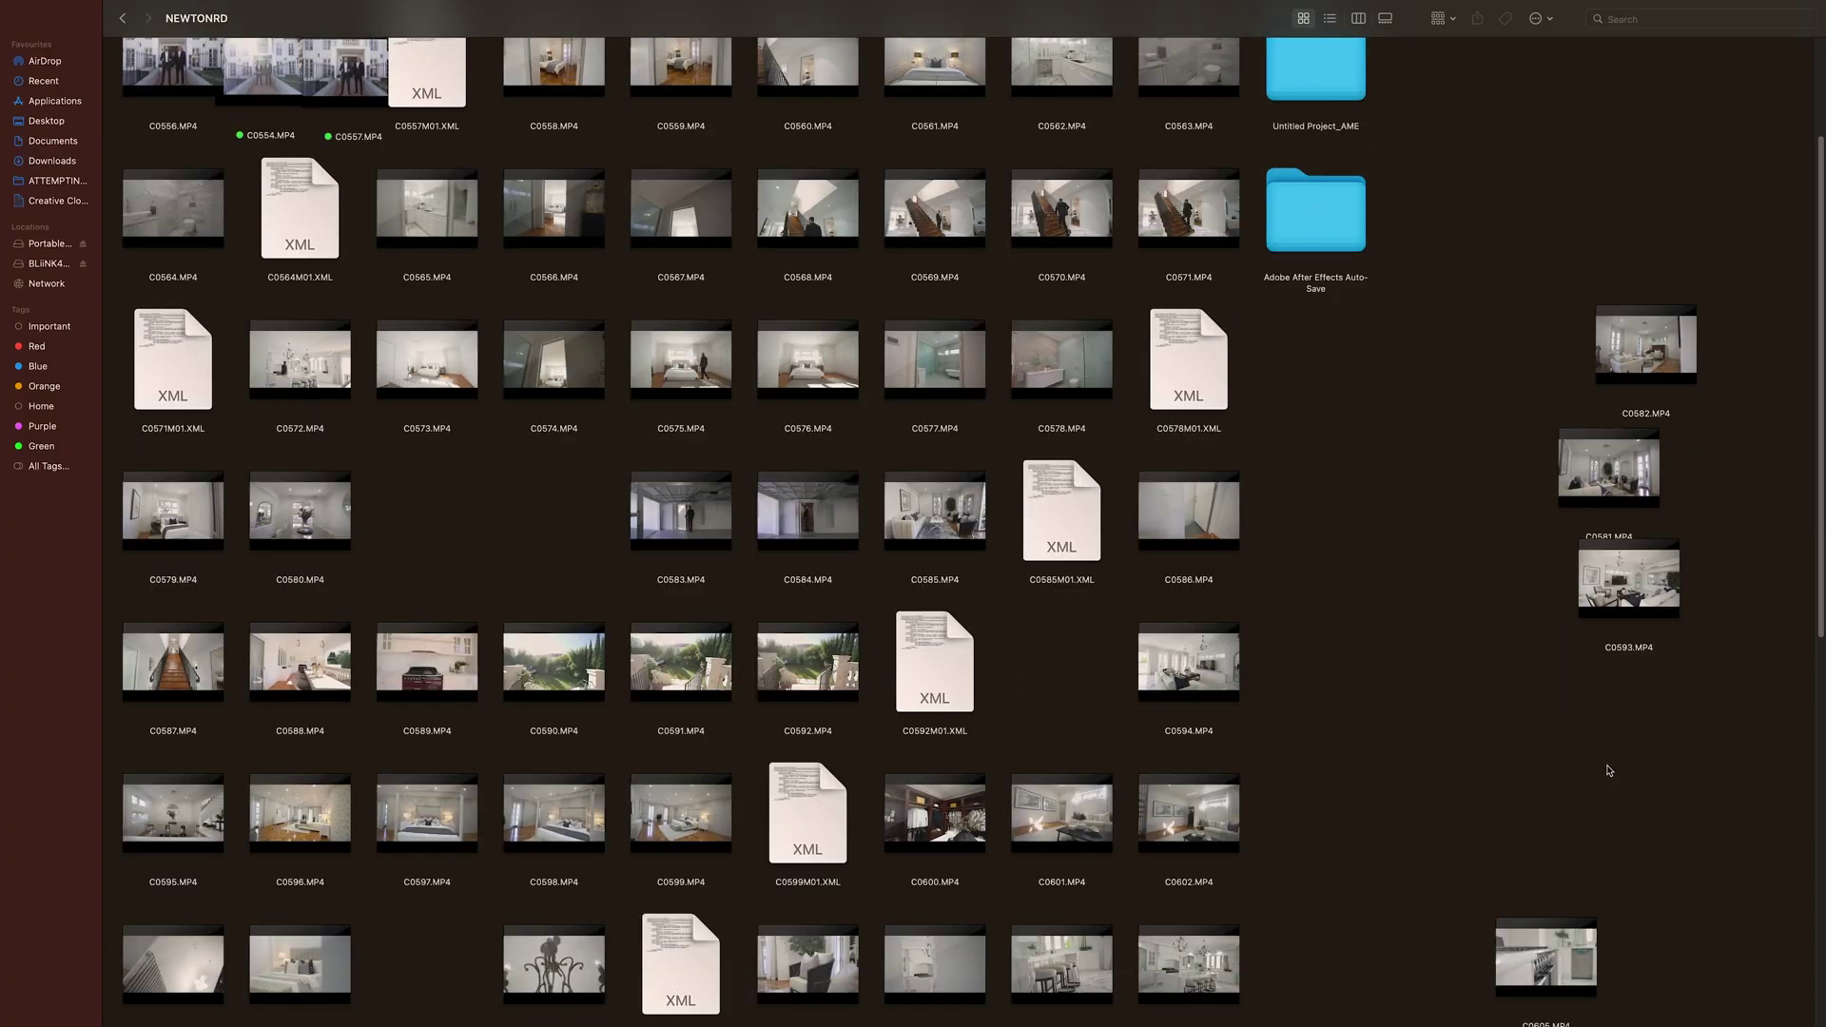
drag(1631, 352, 1633, 354)
scroll(763, 779, up, 2)
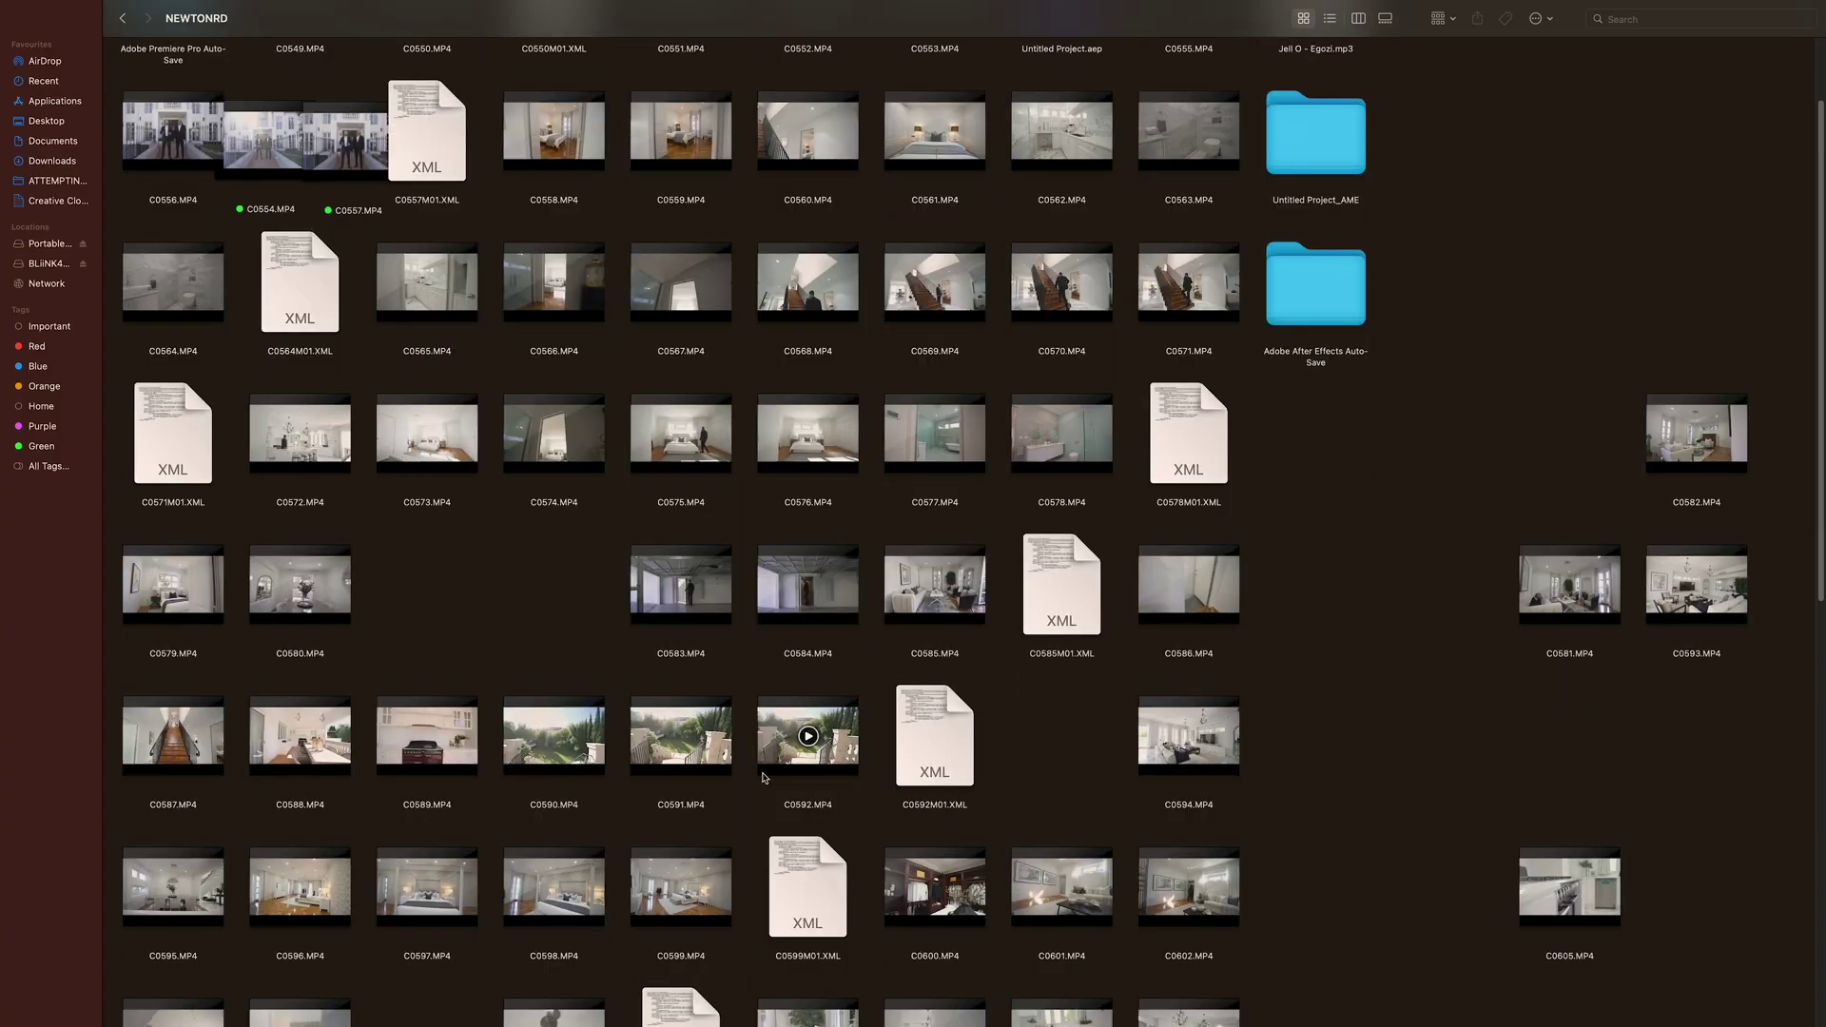
click(786, 209)
key(space)
key(space)
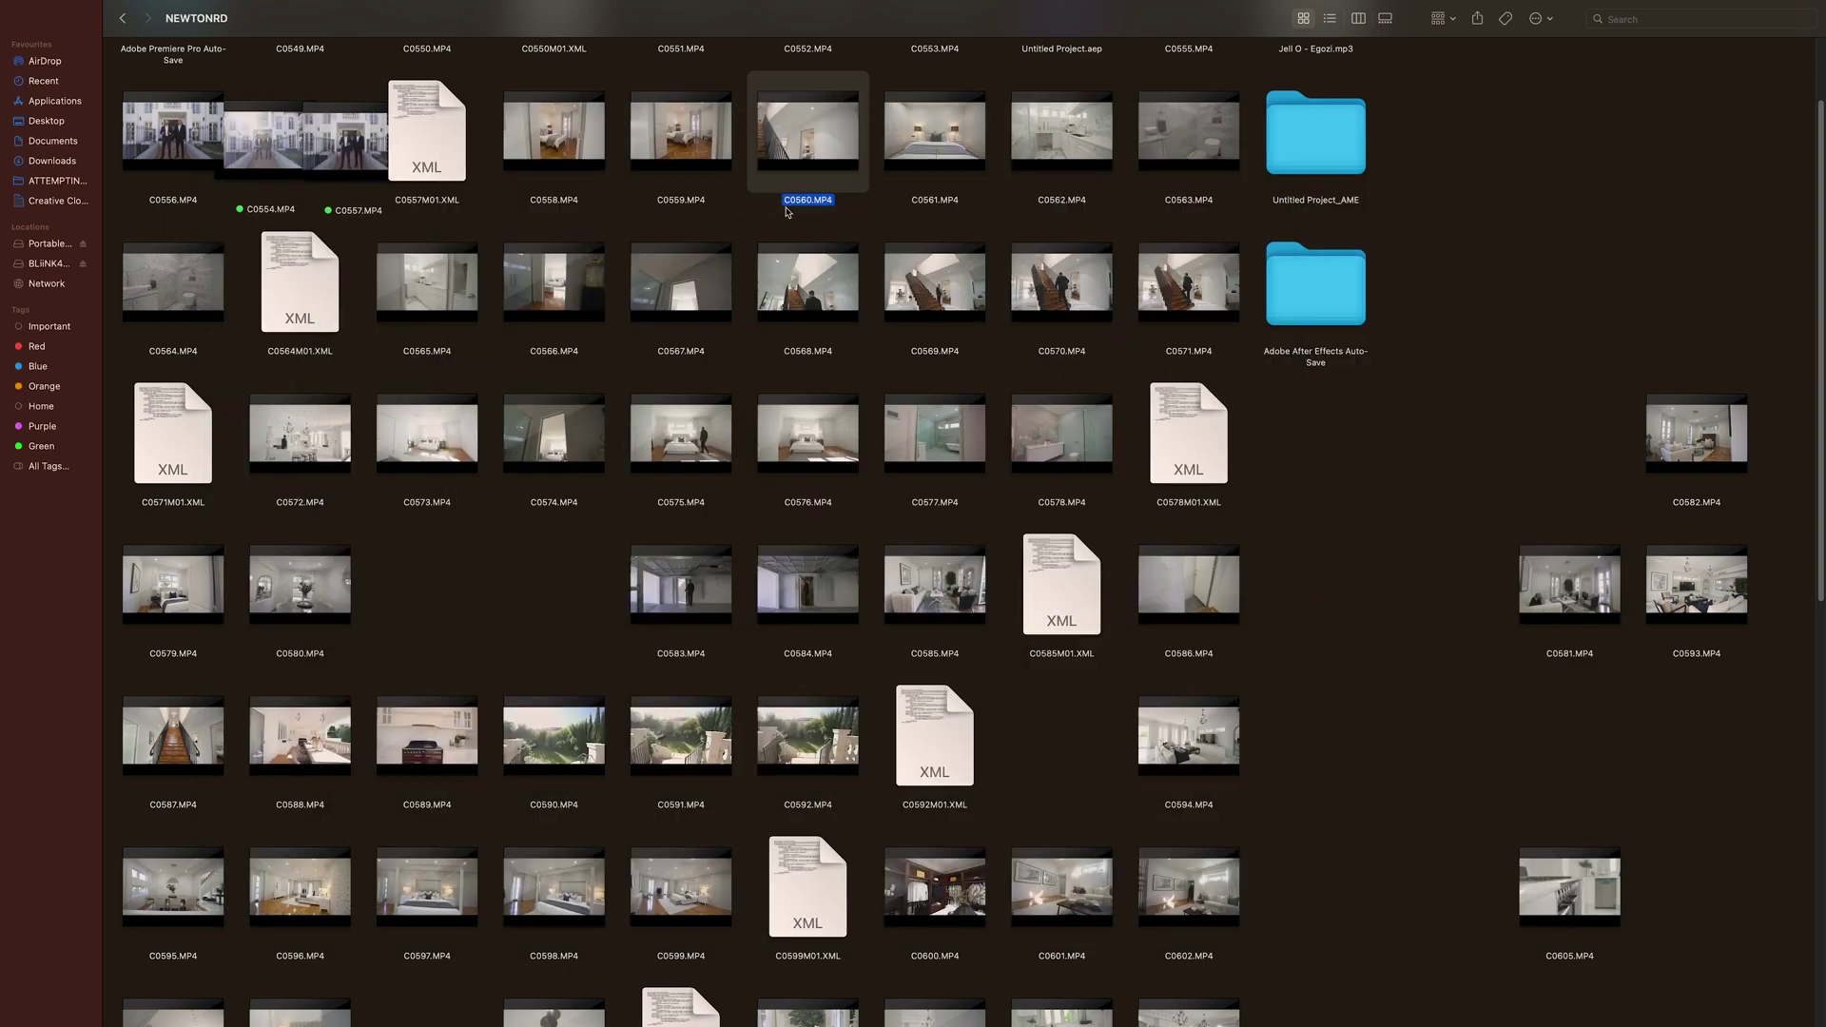
drag(793, 195, 1736, 374)
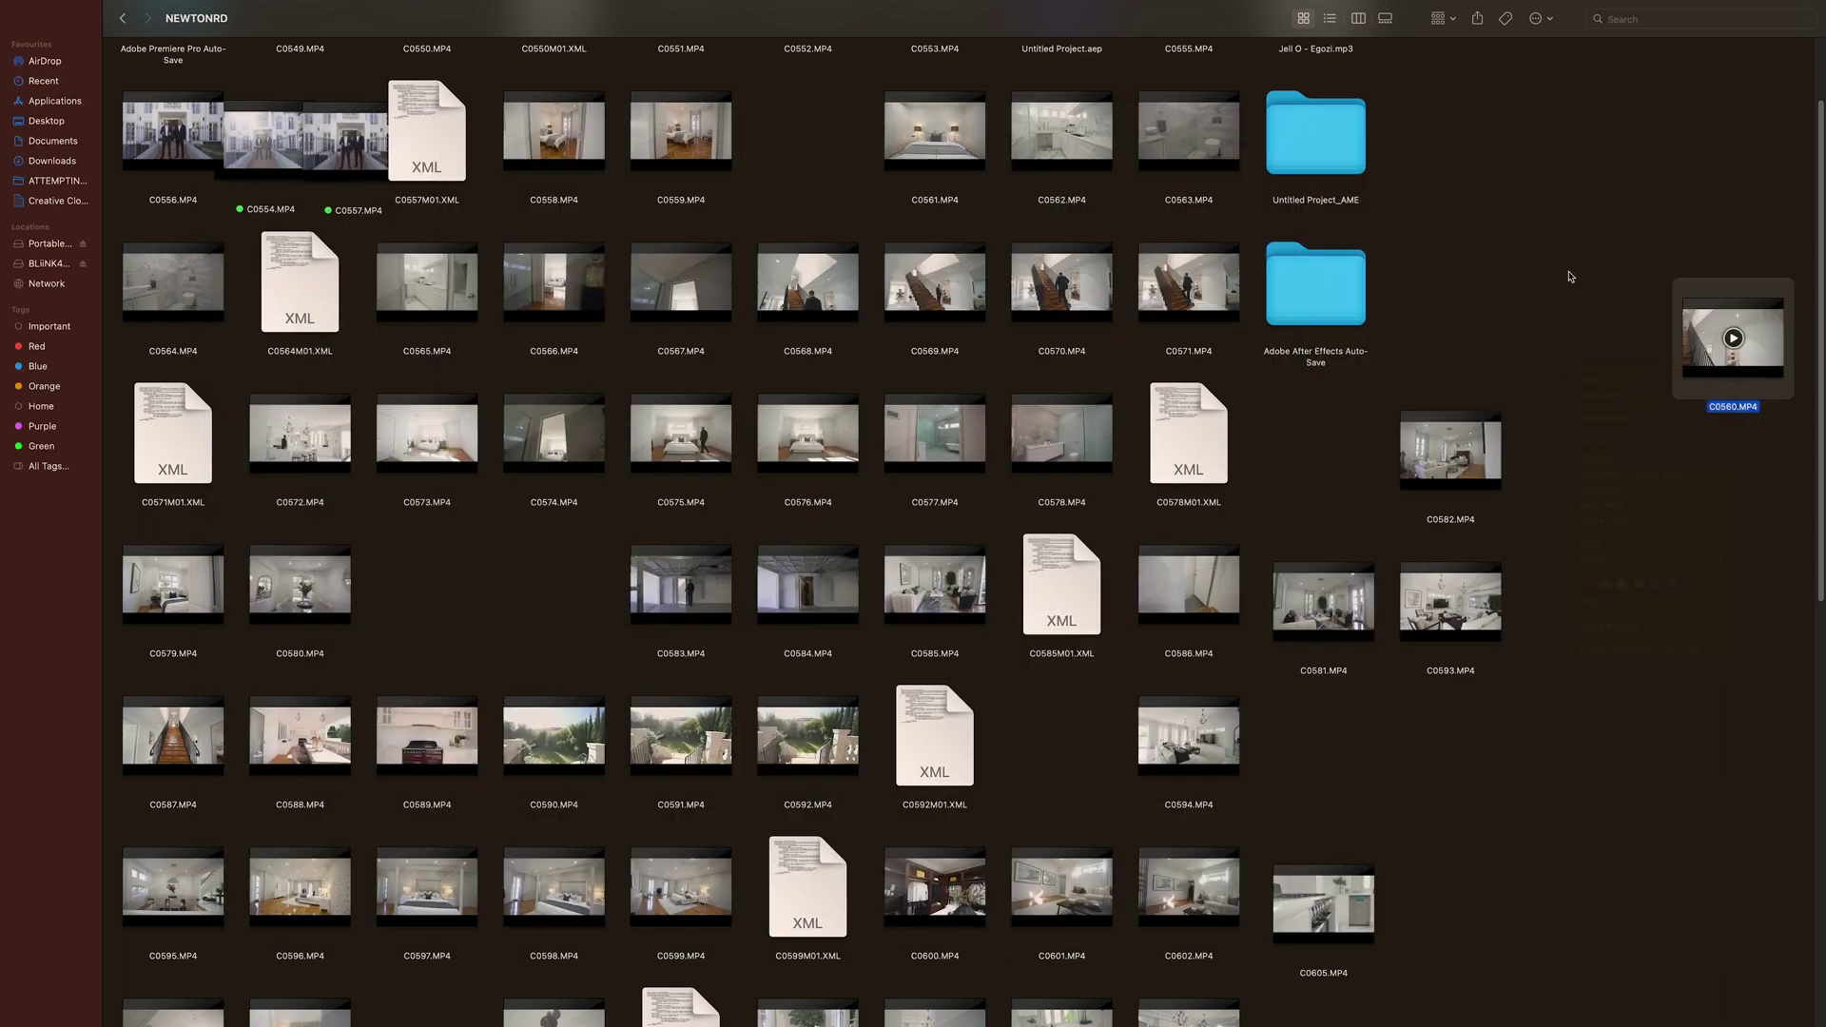
Preview C0576.MP4 and C0617.MP4 and set them aside with the chosen bedroom clips
scroll(1141, 400, down, 1)
click(808, 362)
key(space)
click(804, 895)
key(space)
scroll(951, 666, down, 3)
click(1053, 673)
key(space)
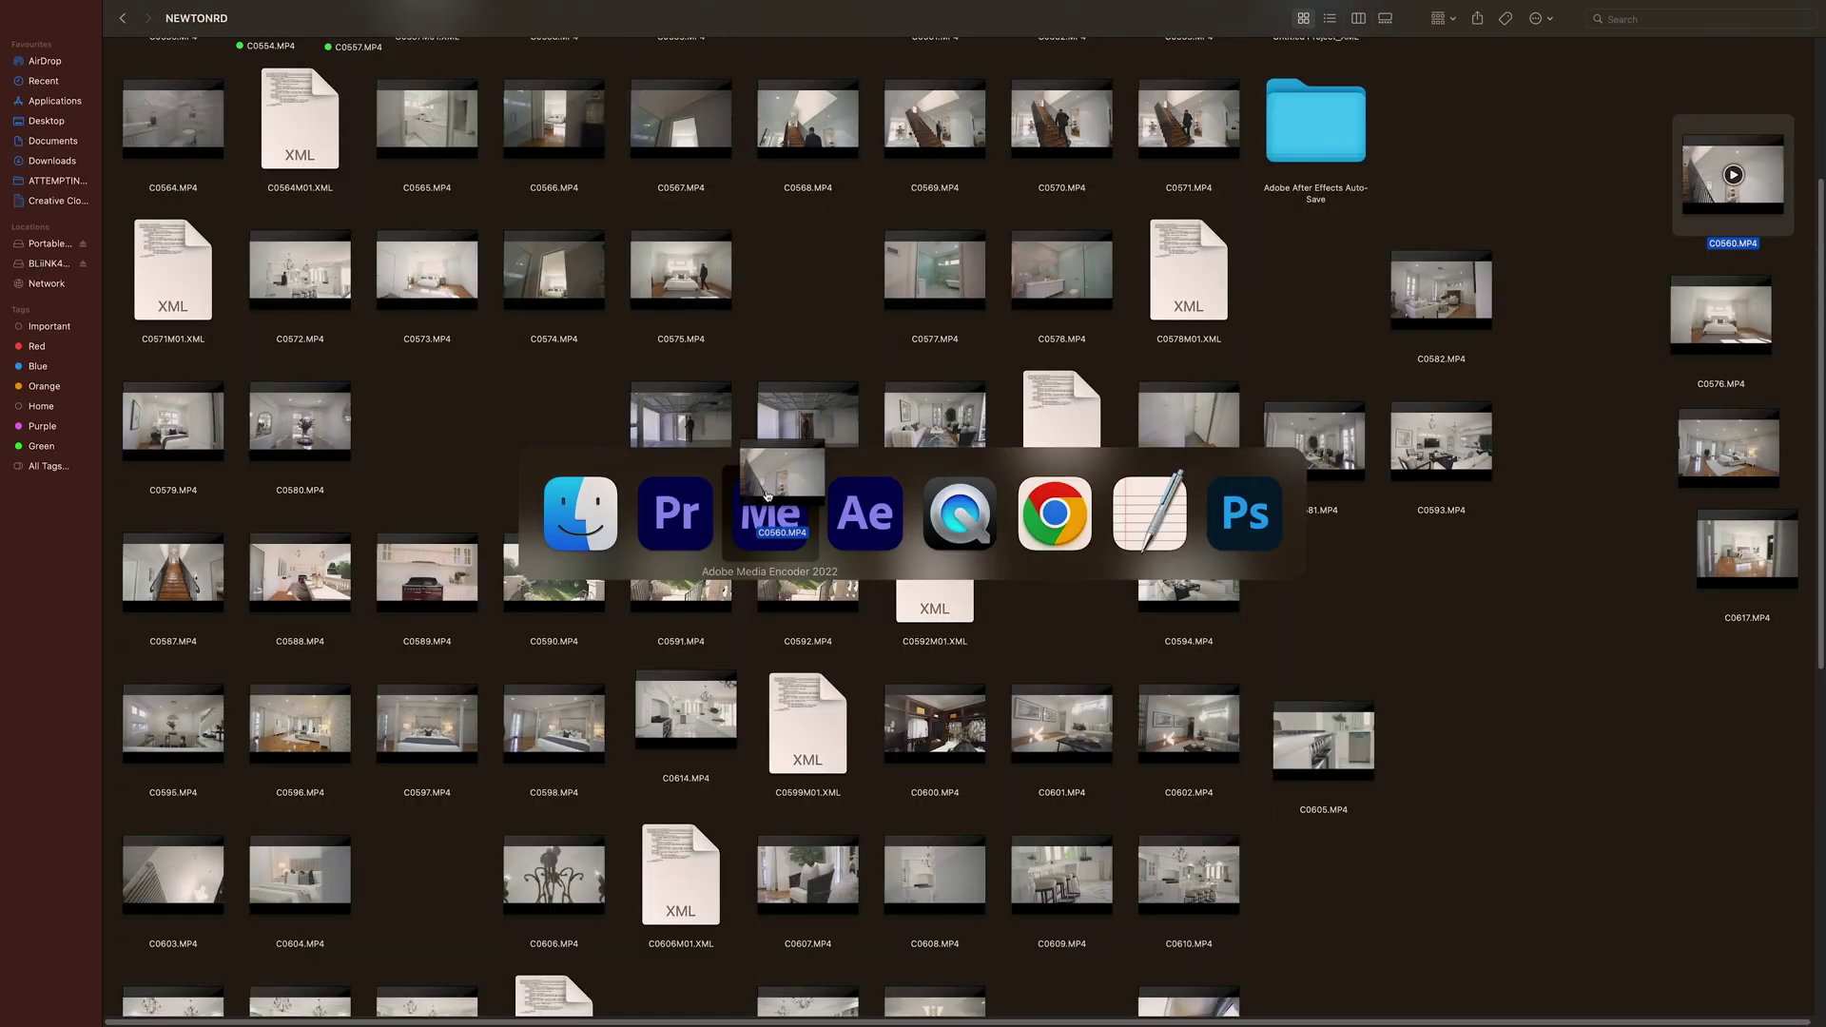
Add C0560.MP4 to Premiere Pro's track V2 after C0593.MP4 and scrub through it
drag(696, 520, 1727, 170)
drag(938, 480, 1065, 795)
drag(1080, 723, 1179, 723)
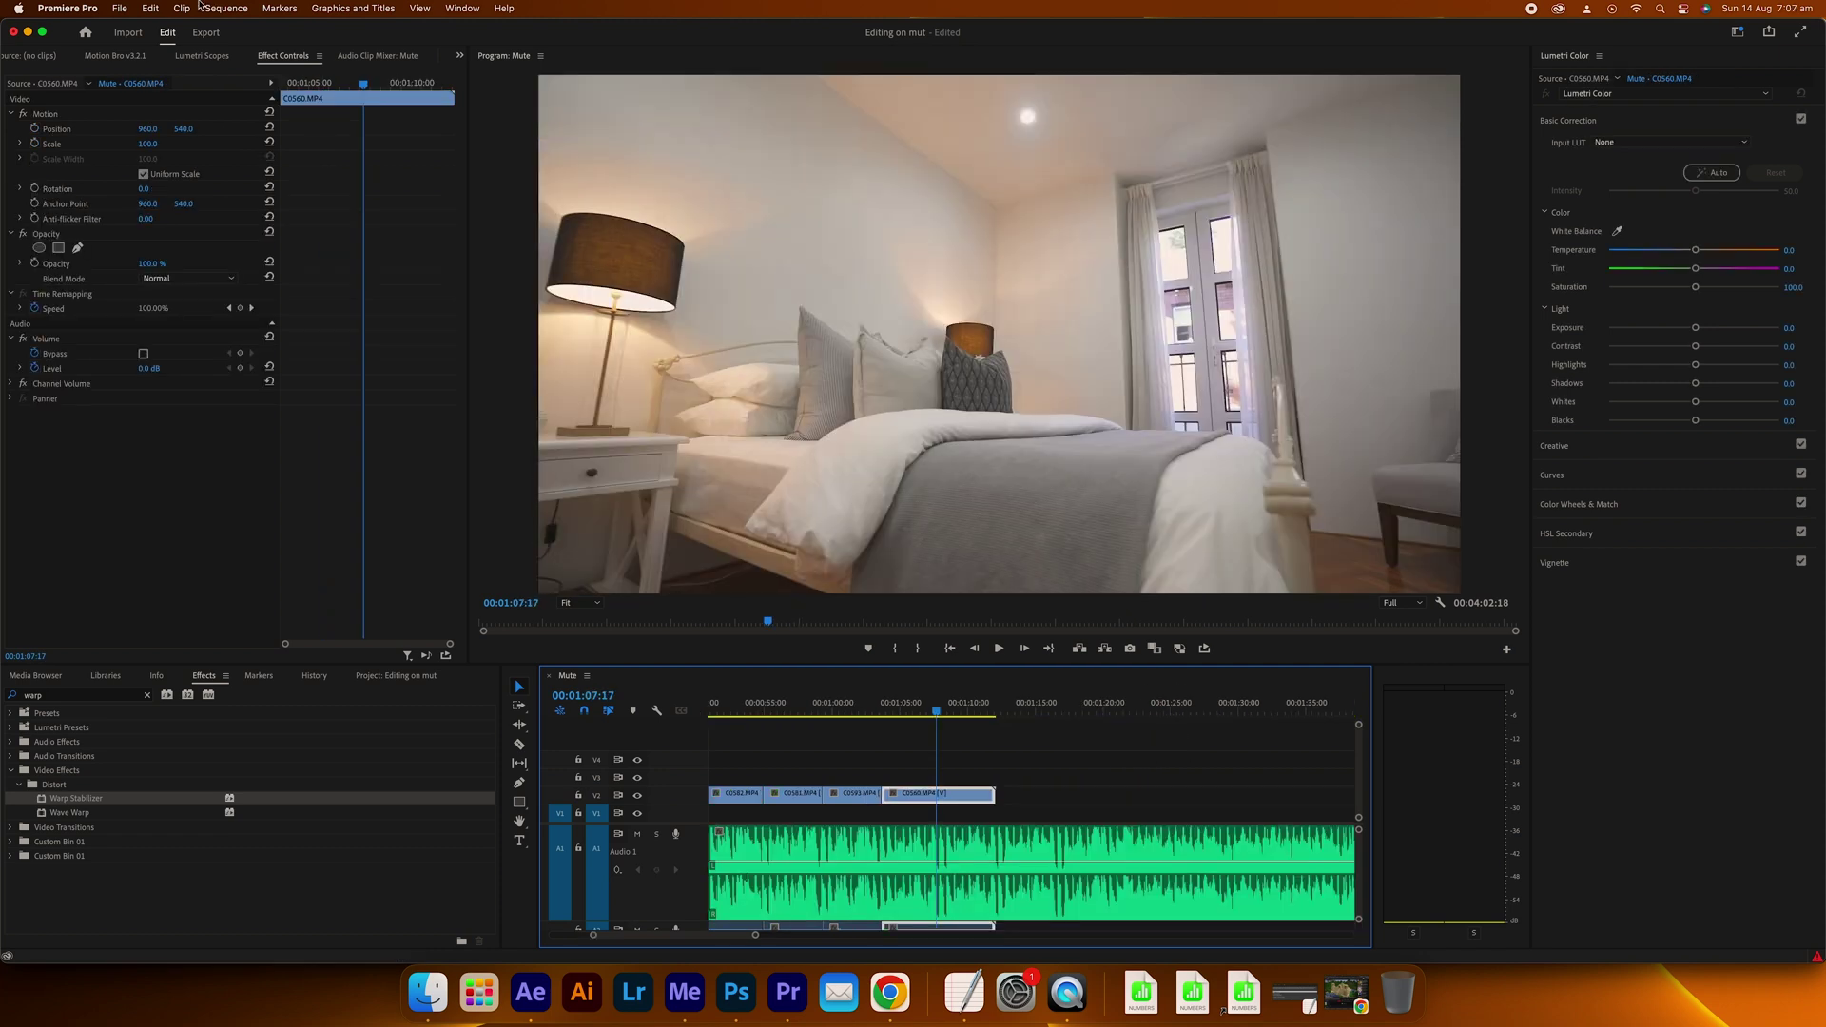
Set the speed of C0560.MP4 to 50% and replace the clip with an After Effects composition
click(182, 9)
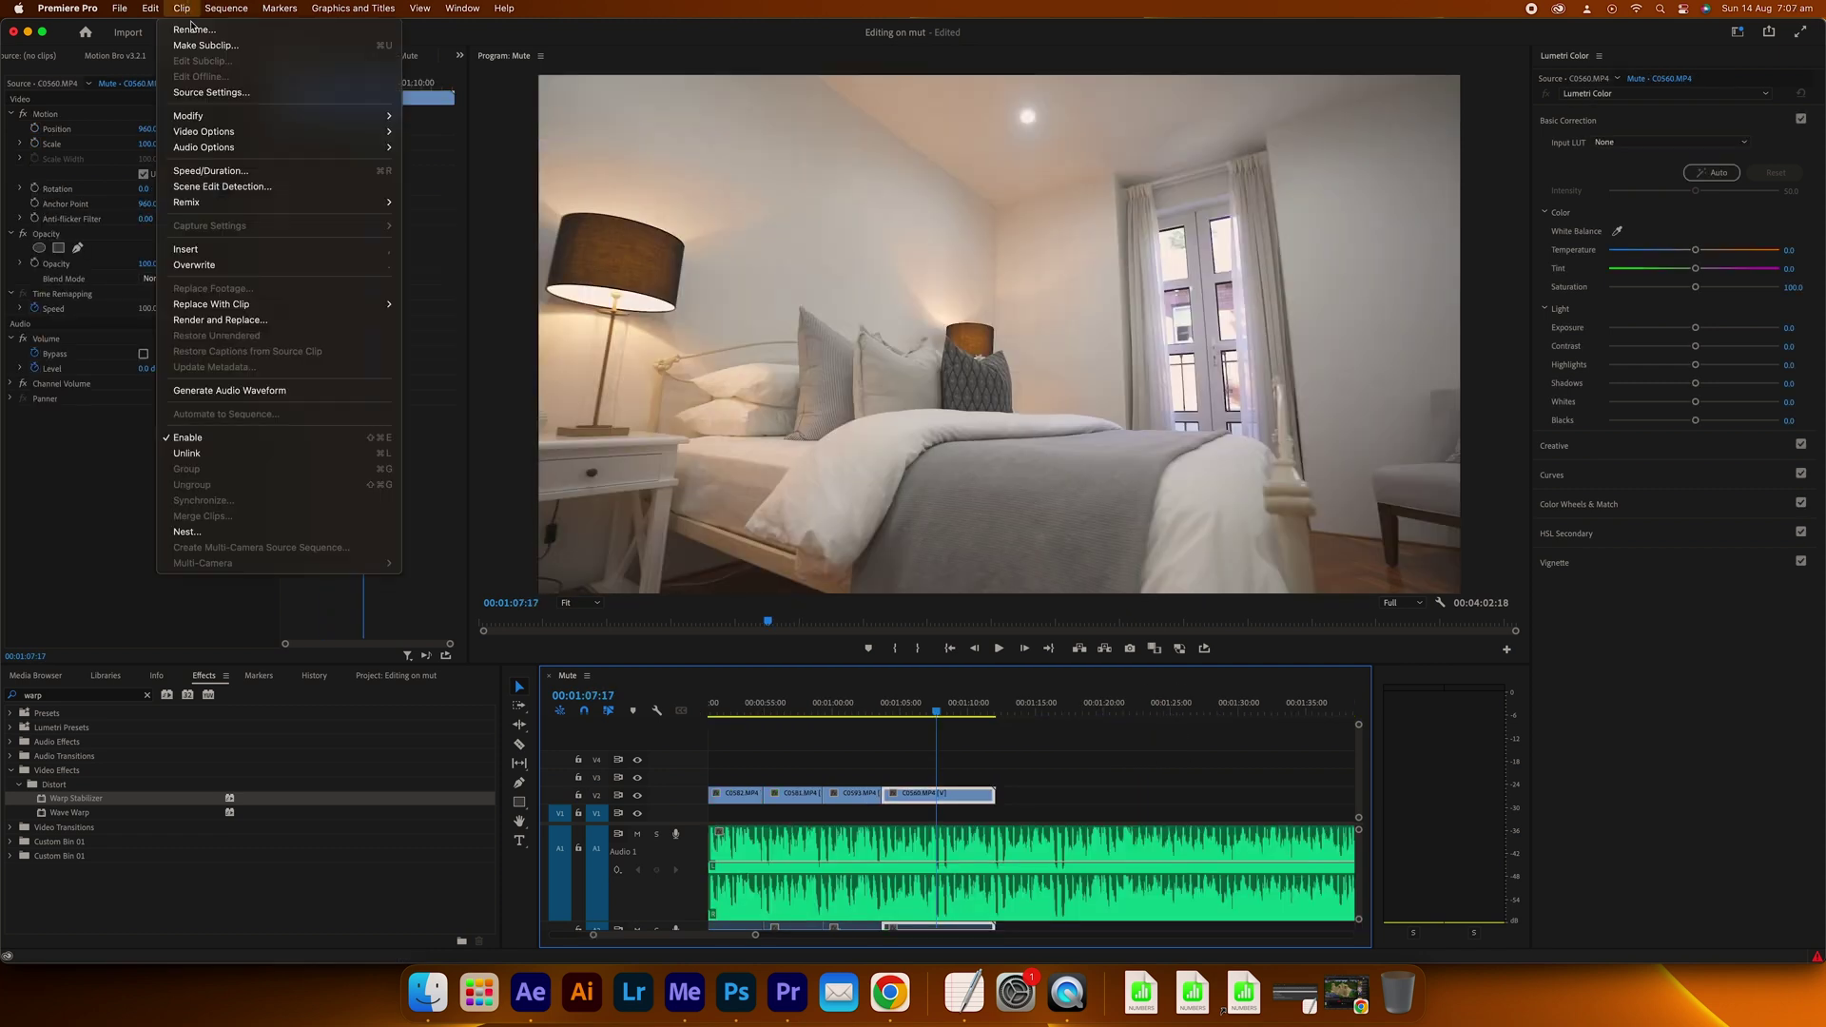
click(231, 173)
text(50)
key(Return)
click(939, 711)
right_click(919, 793)
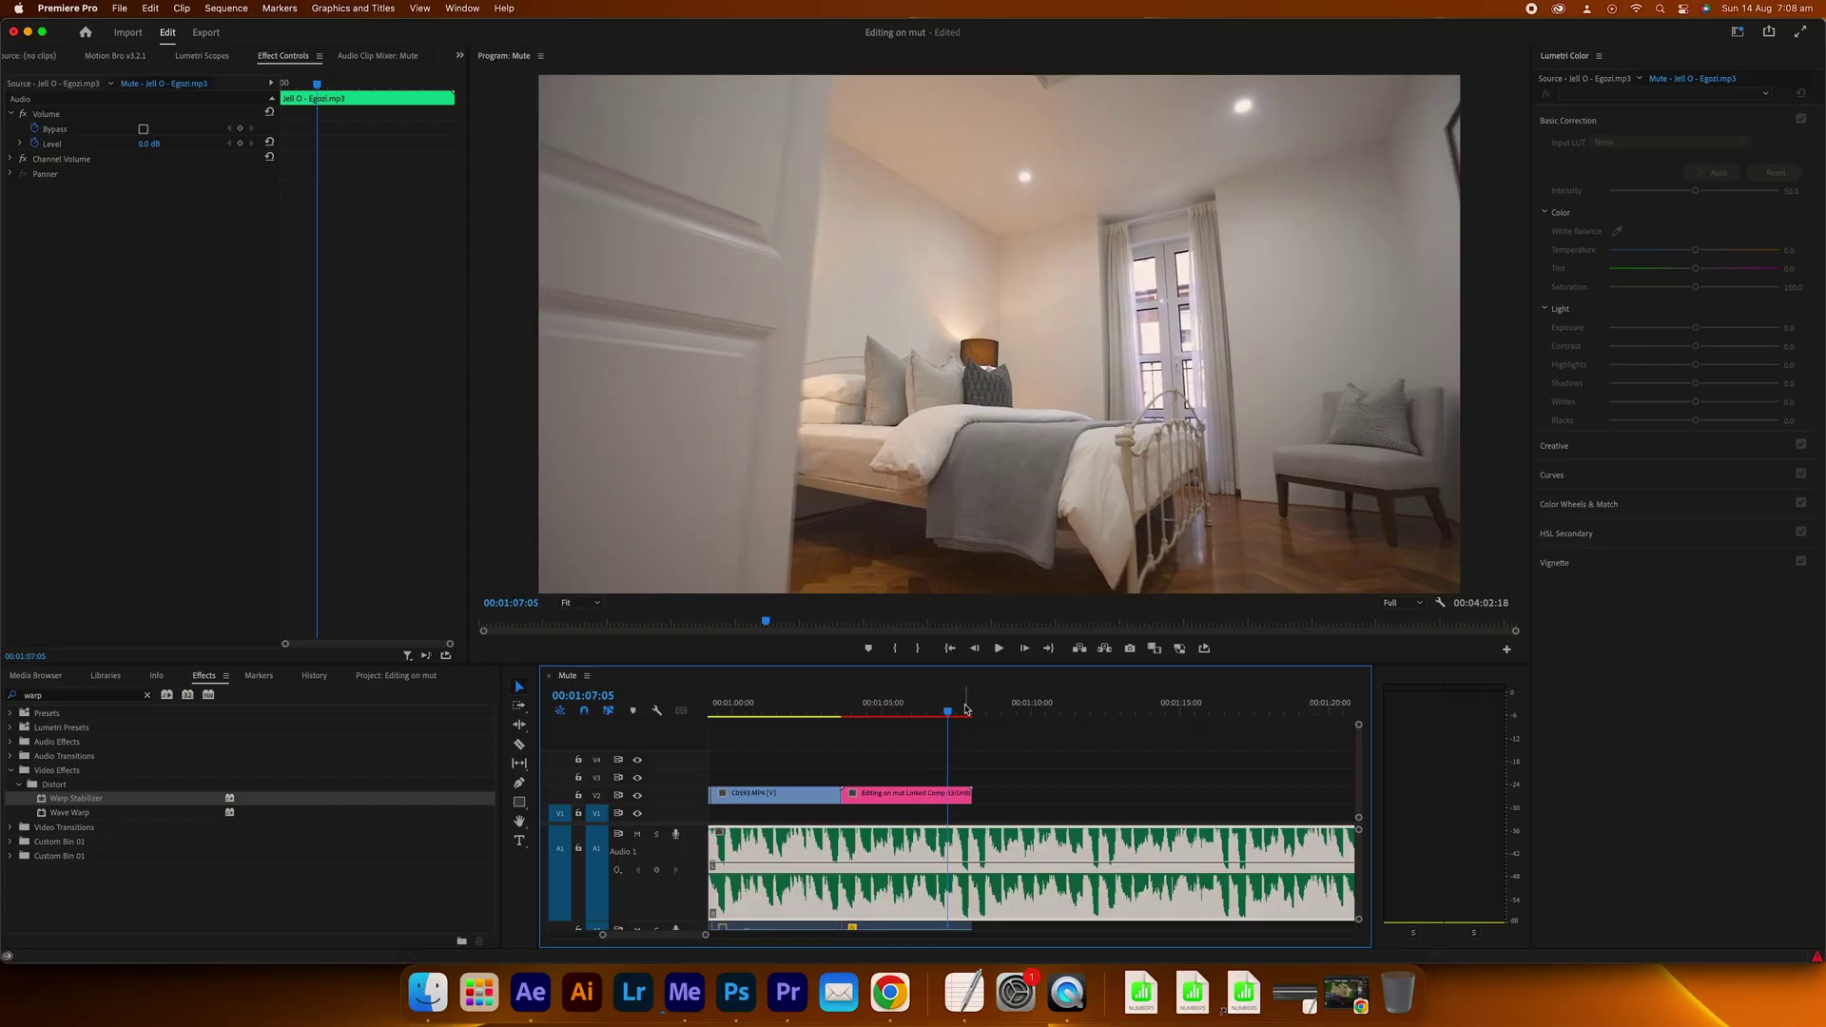
In Finder, preview the set-aside bedroom clips from C0576.MP4 to C0617.MP4
click(415, 991)
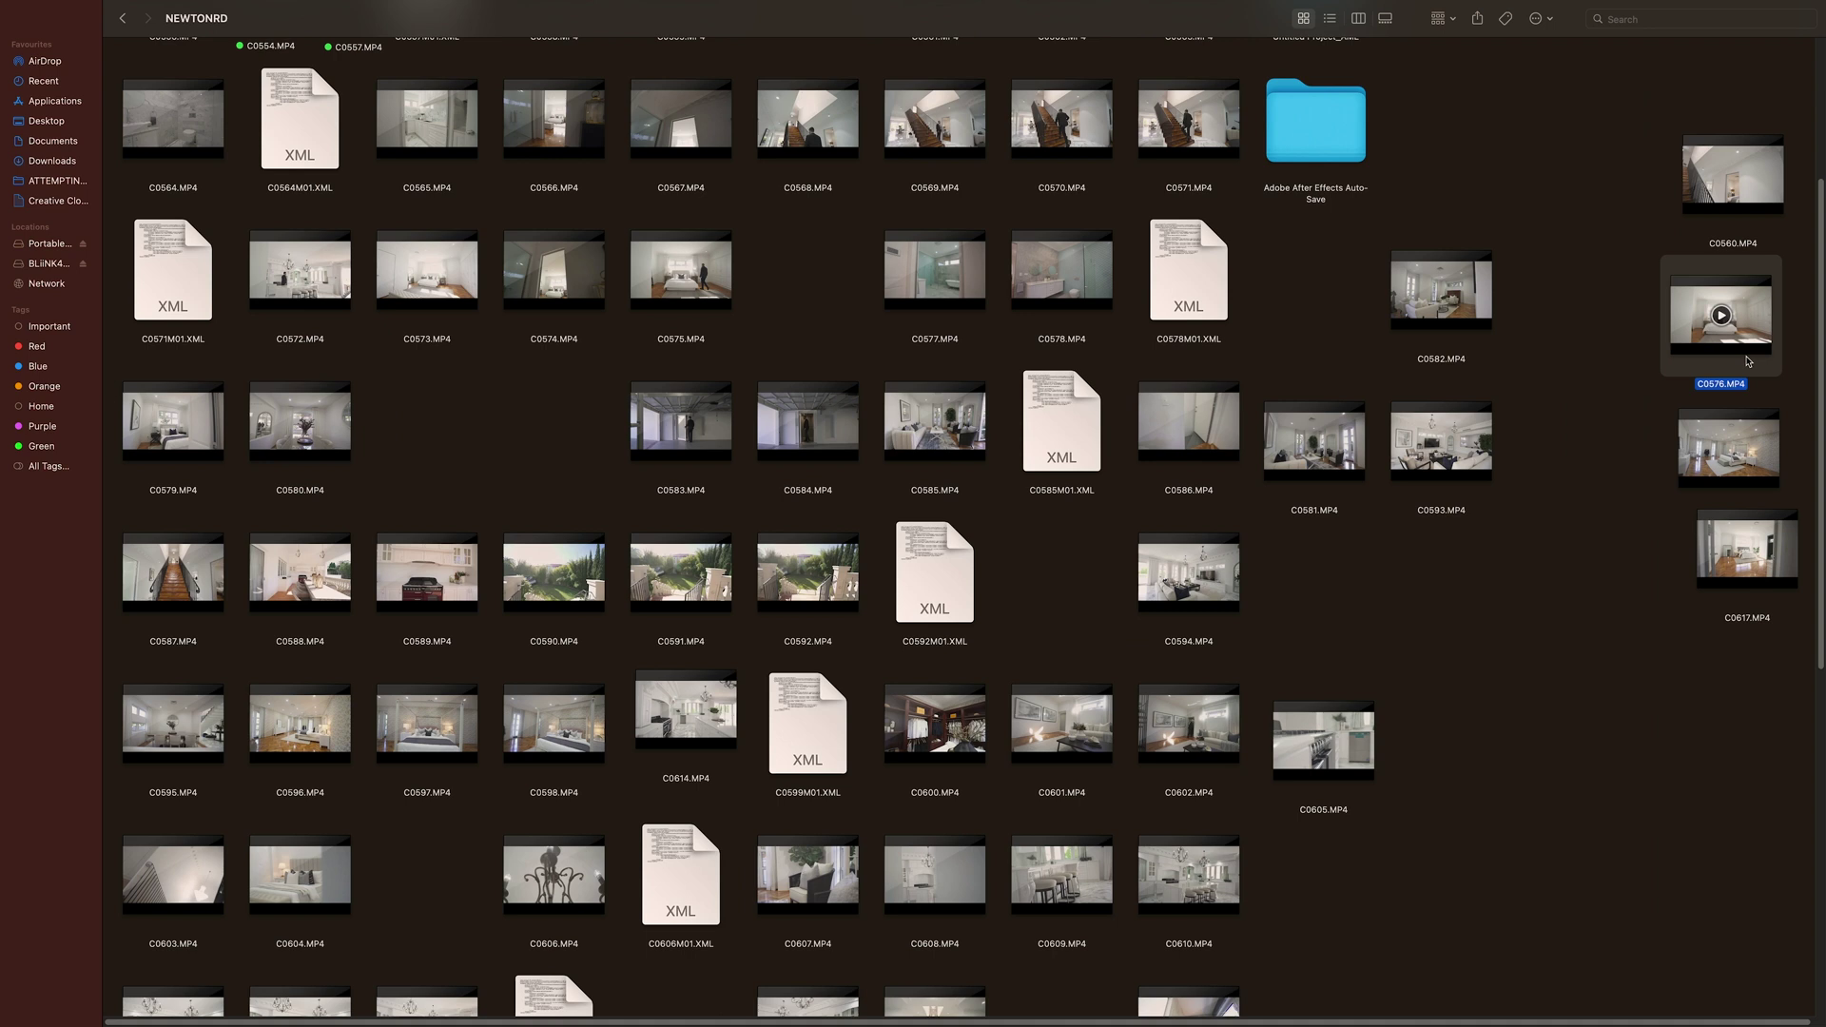
key(space)
key(Down)
click(687, 895)
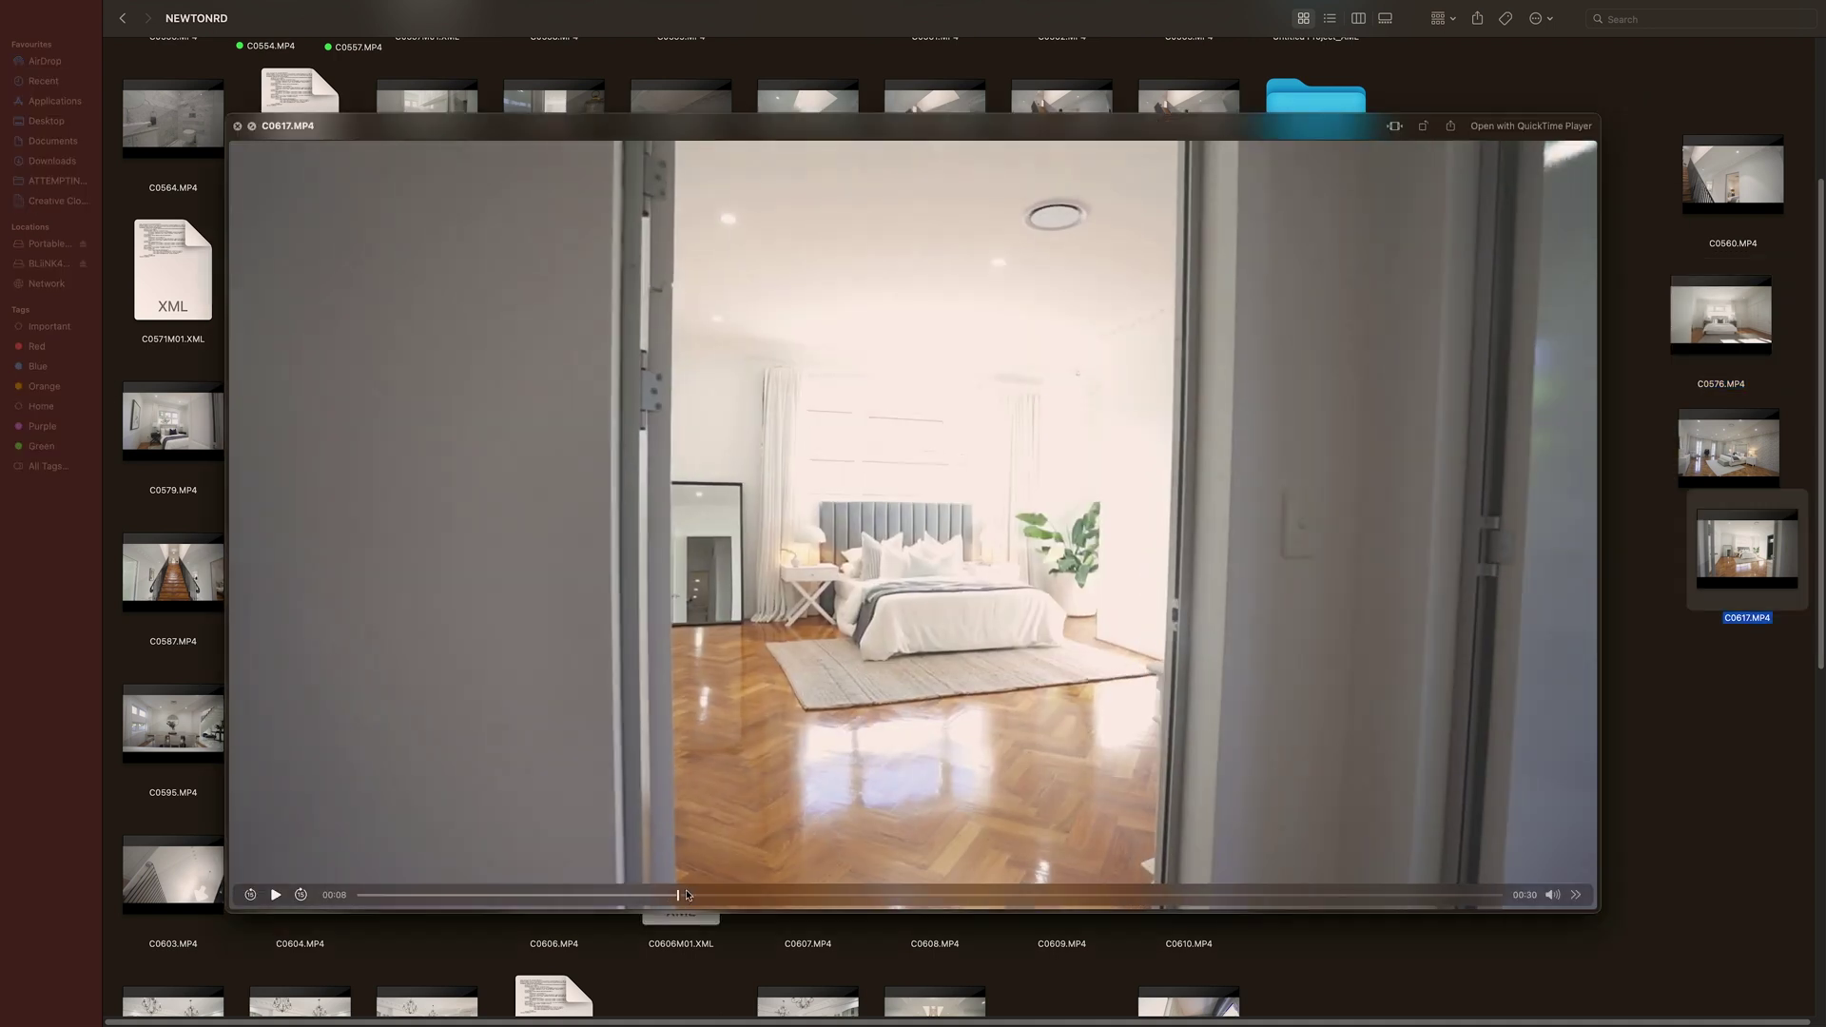
key(space)
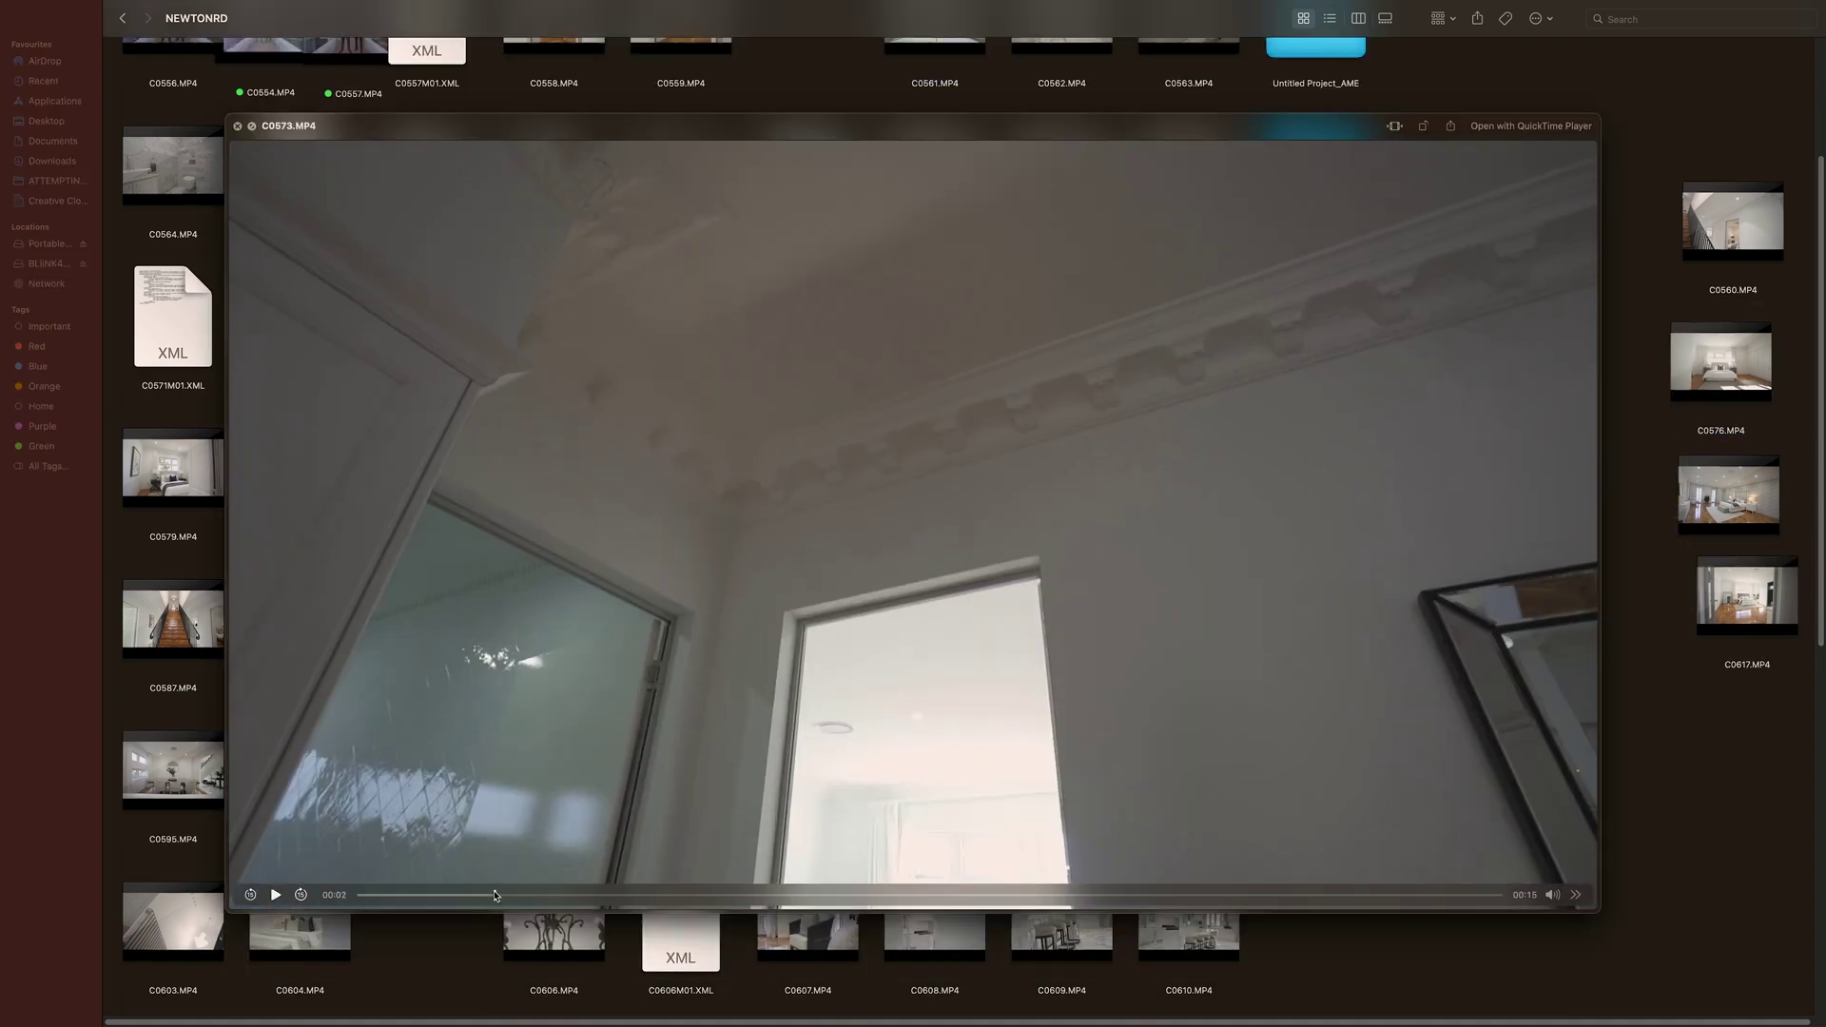
Scrub through C0573.MP4 in the preview and set C0574.MP4 aside with the chosen bedroom clips
drag(952, 903, 1139, 916)
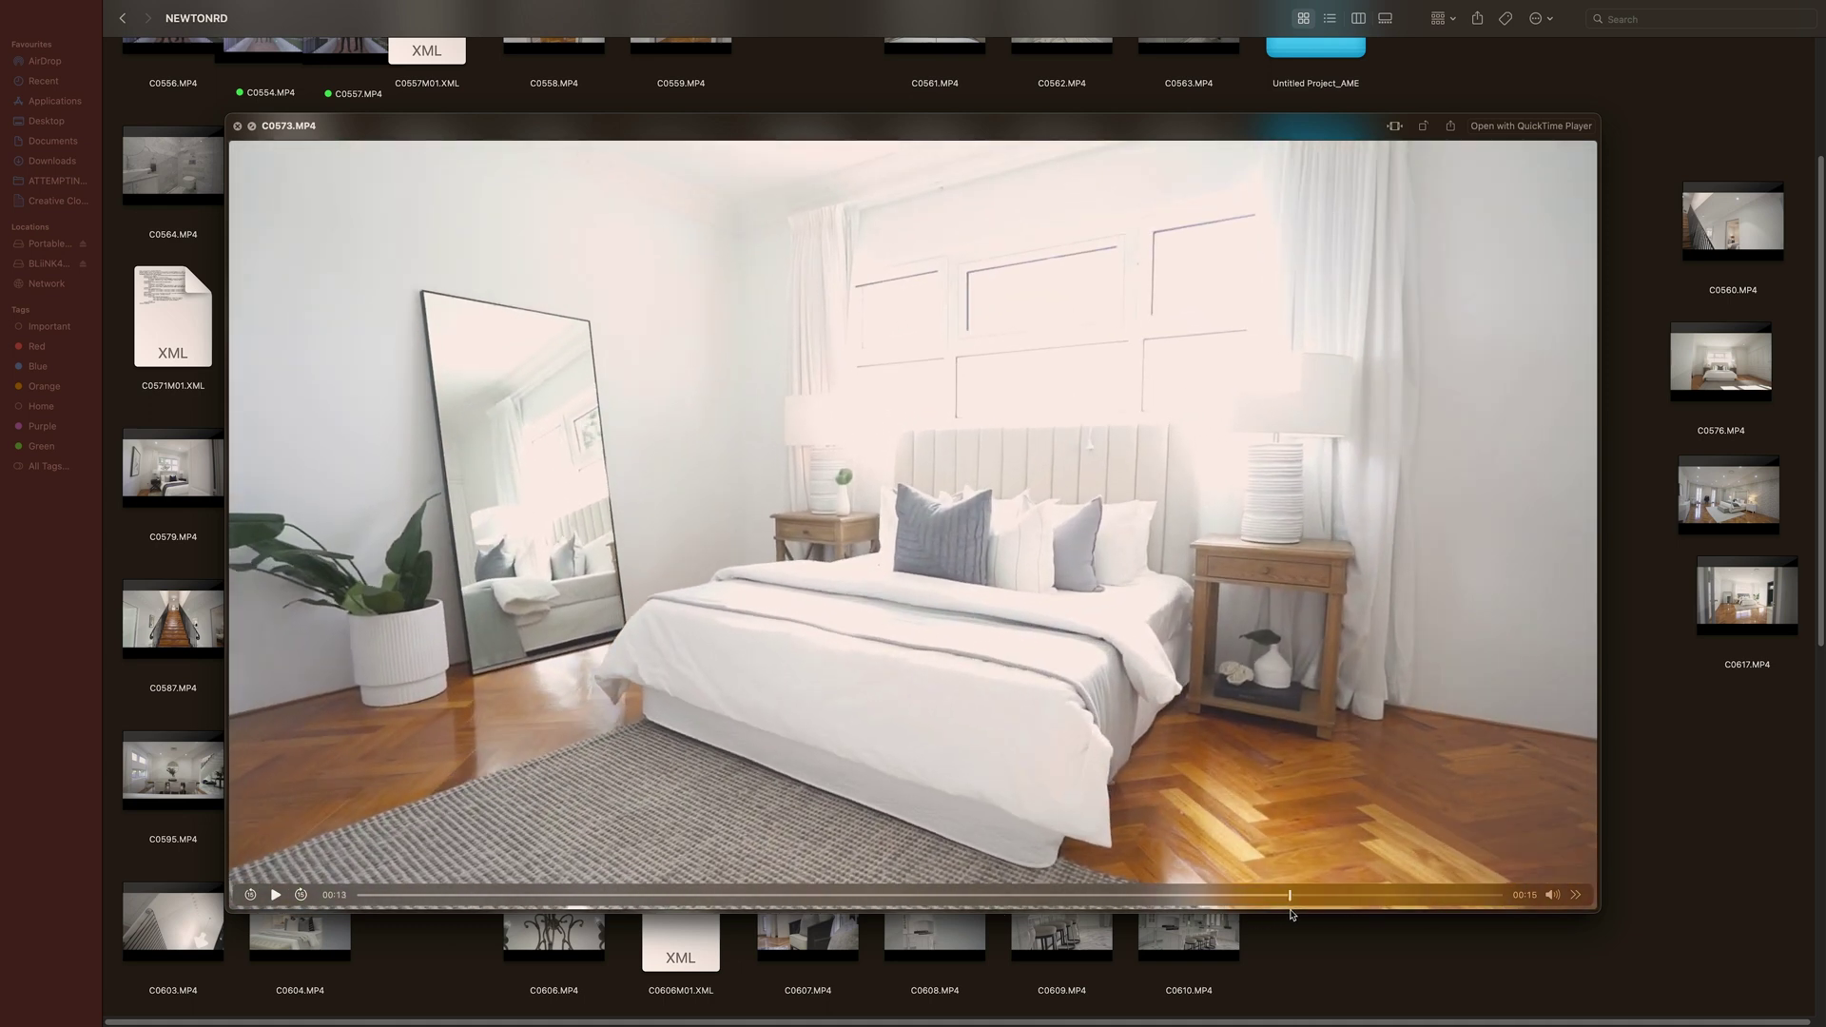
key(space)
click(575, 352)
drag(1740, 687, 1718, 745)
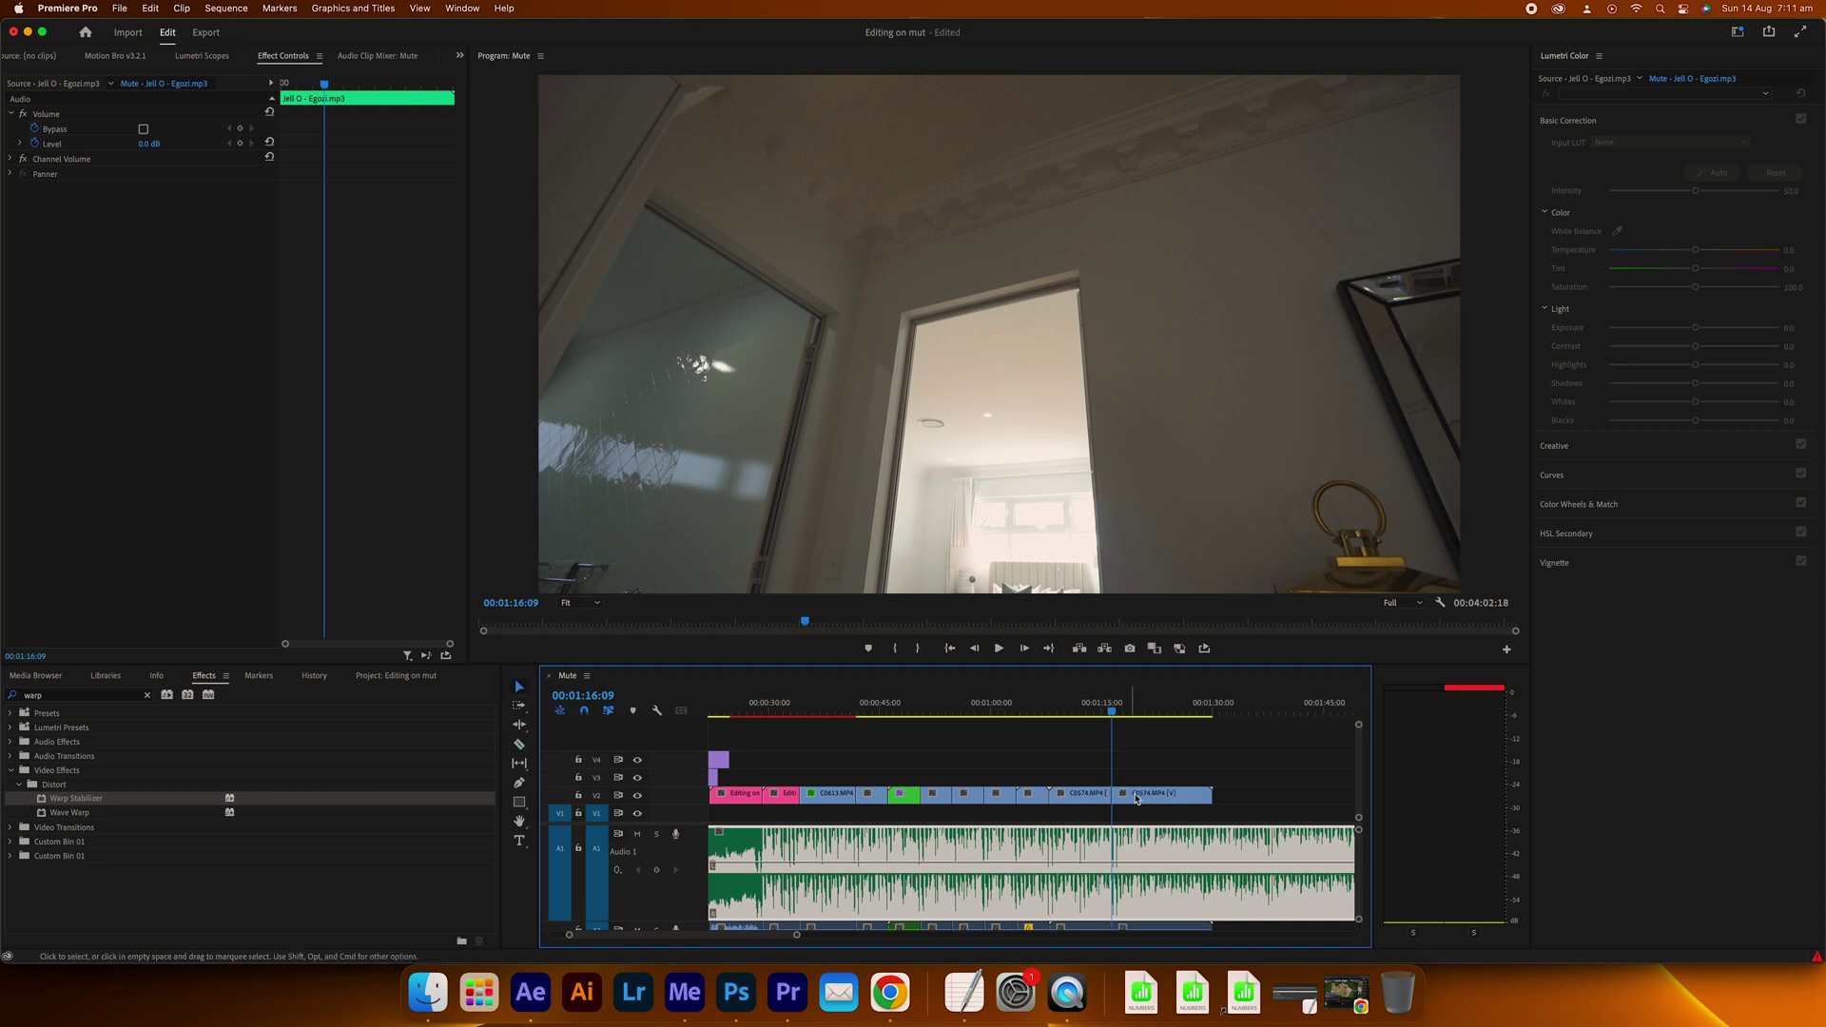
Replace C0574.MP4 with an After Effects composition and ease its Time Remap speed ramp into a keyframe at 0:00:01:15
right_click(1132, 795)
click(1176, 339)
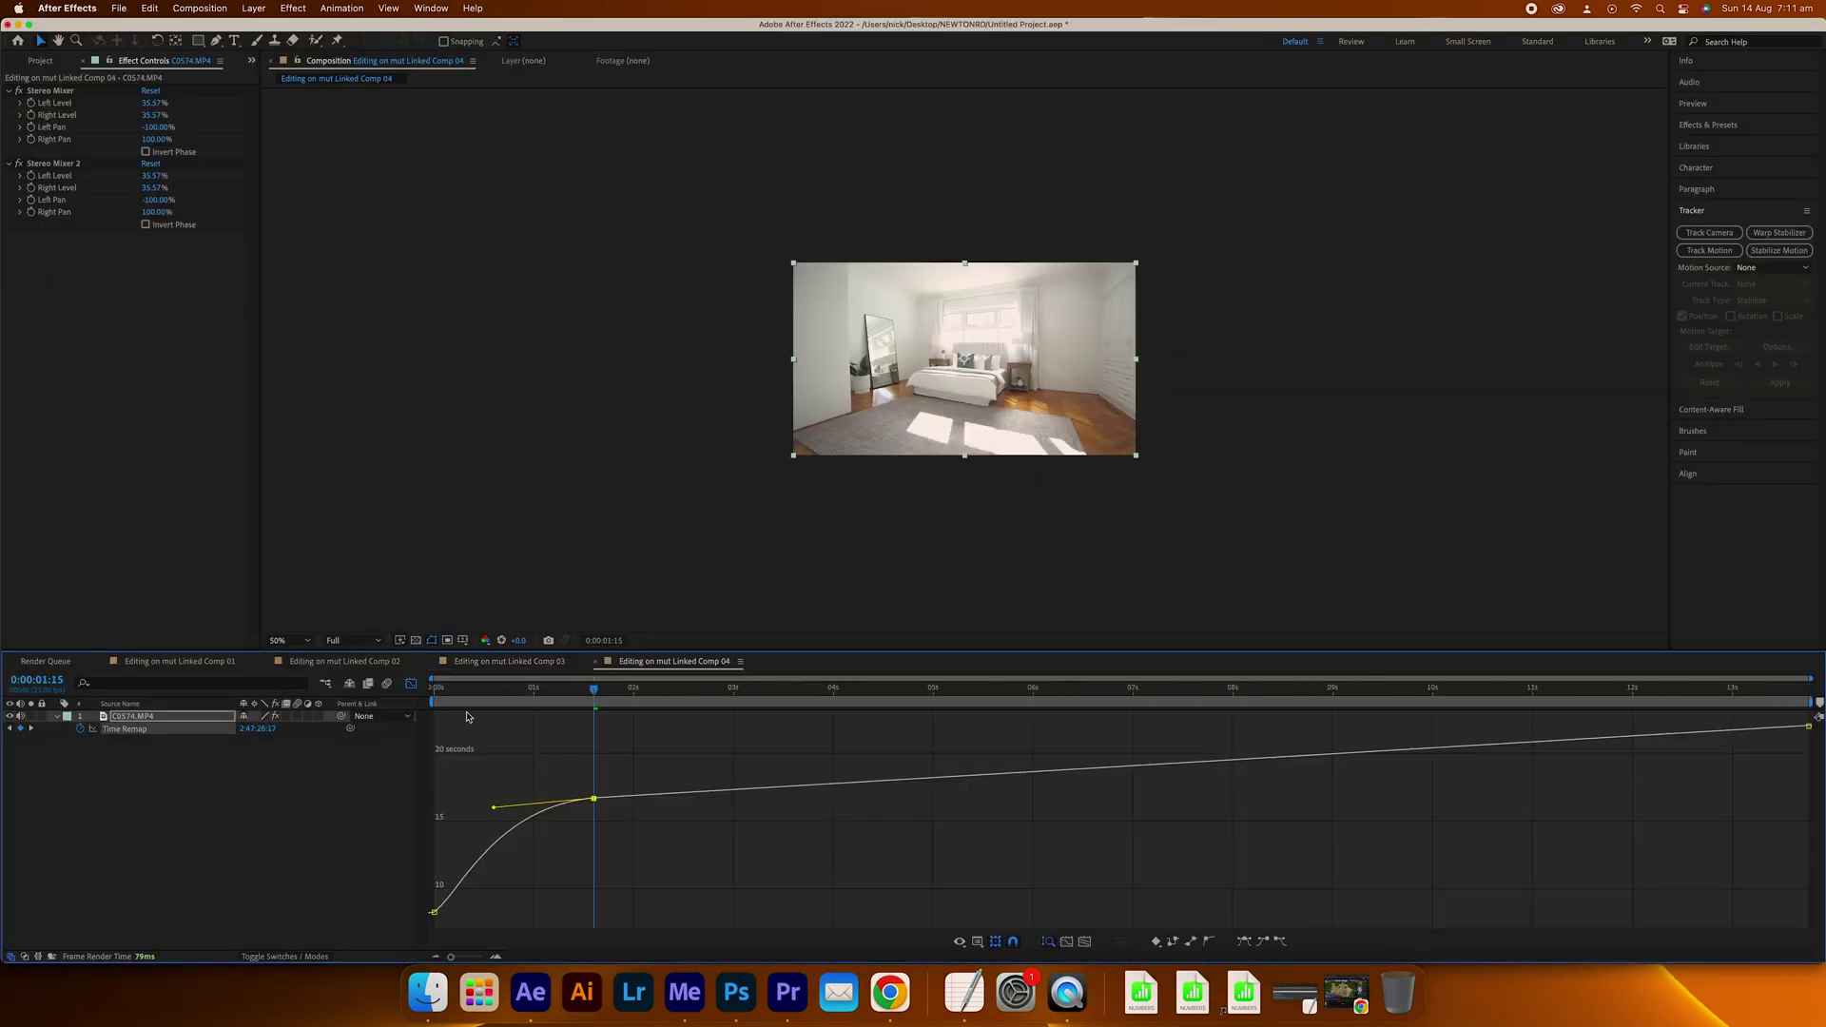
click(341, 7)
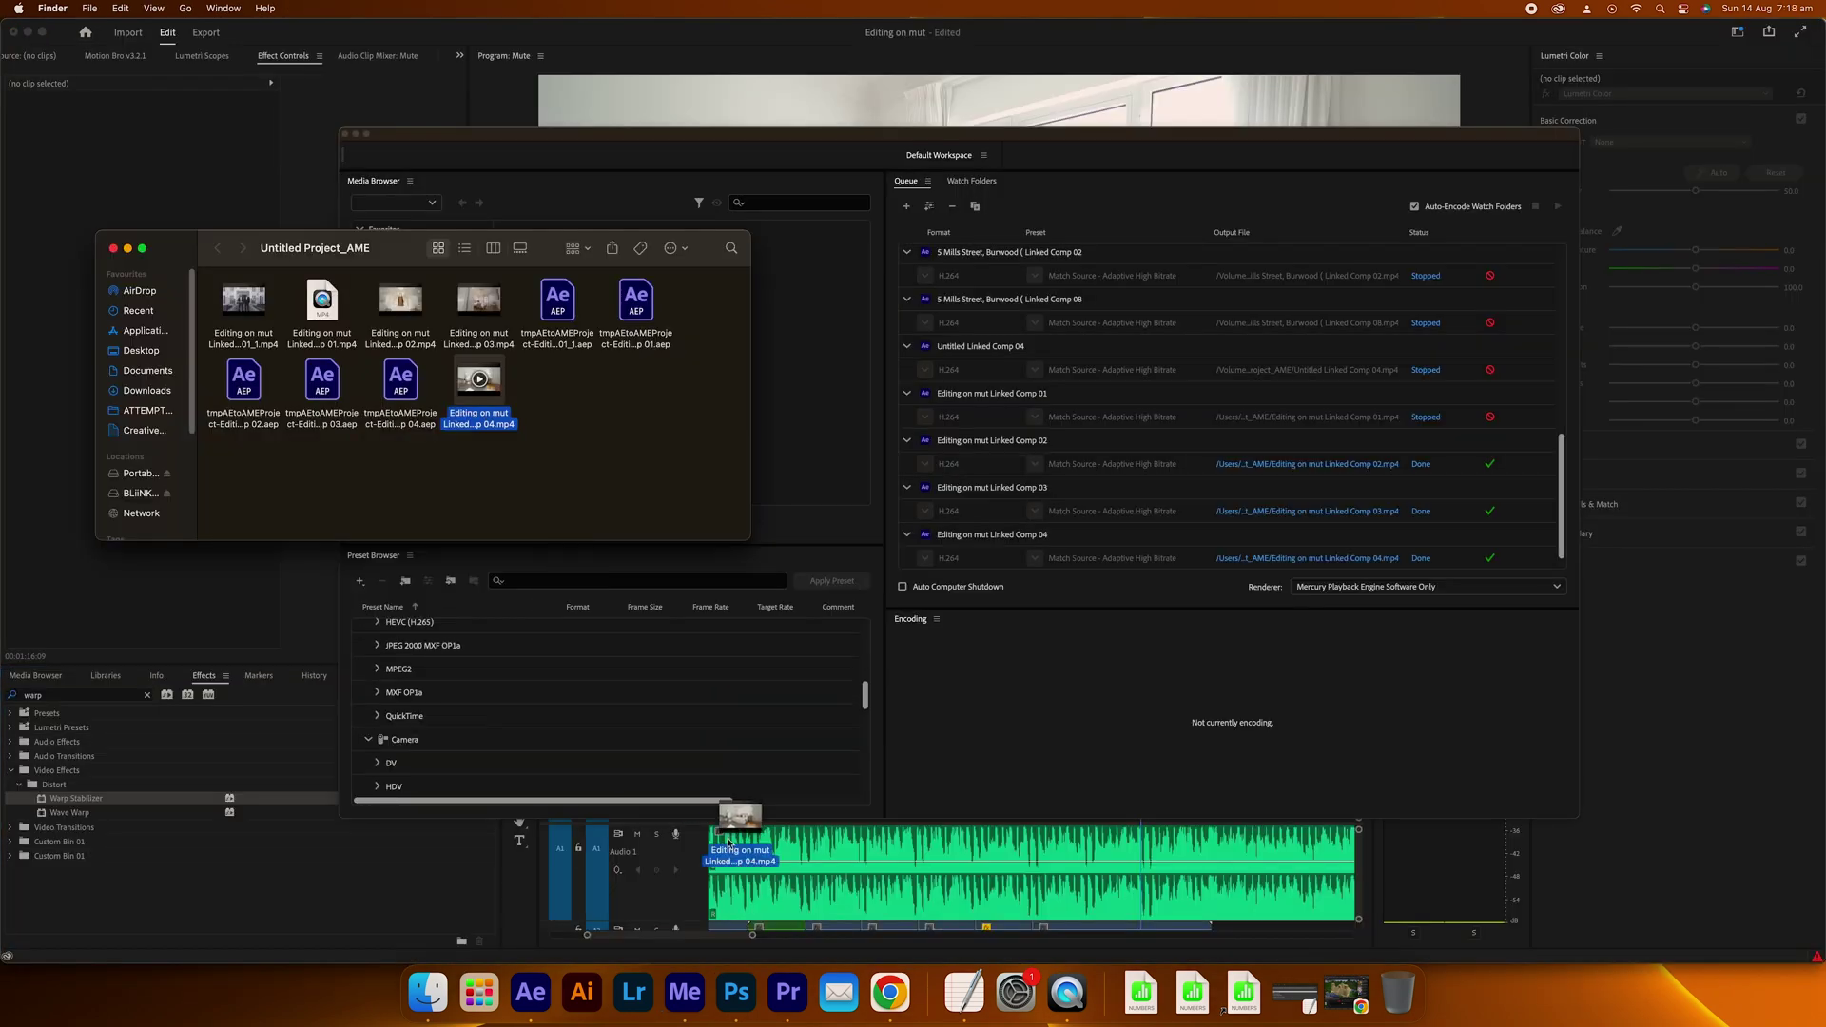
Place the rendered Editing on mut Linked Comp 04.mp4 over its composition clip in the Premiere Pro timeline and play it back
drag(754, 837, 732, 847)
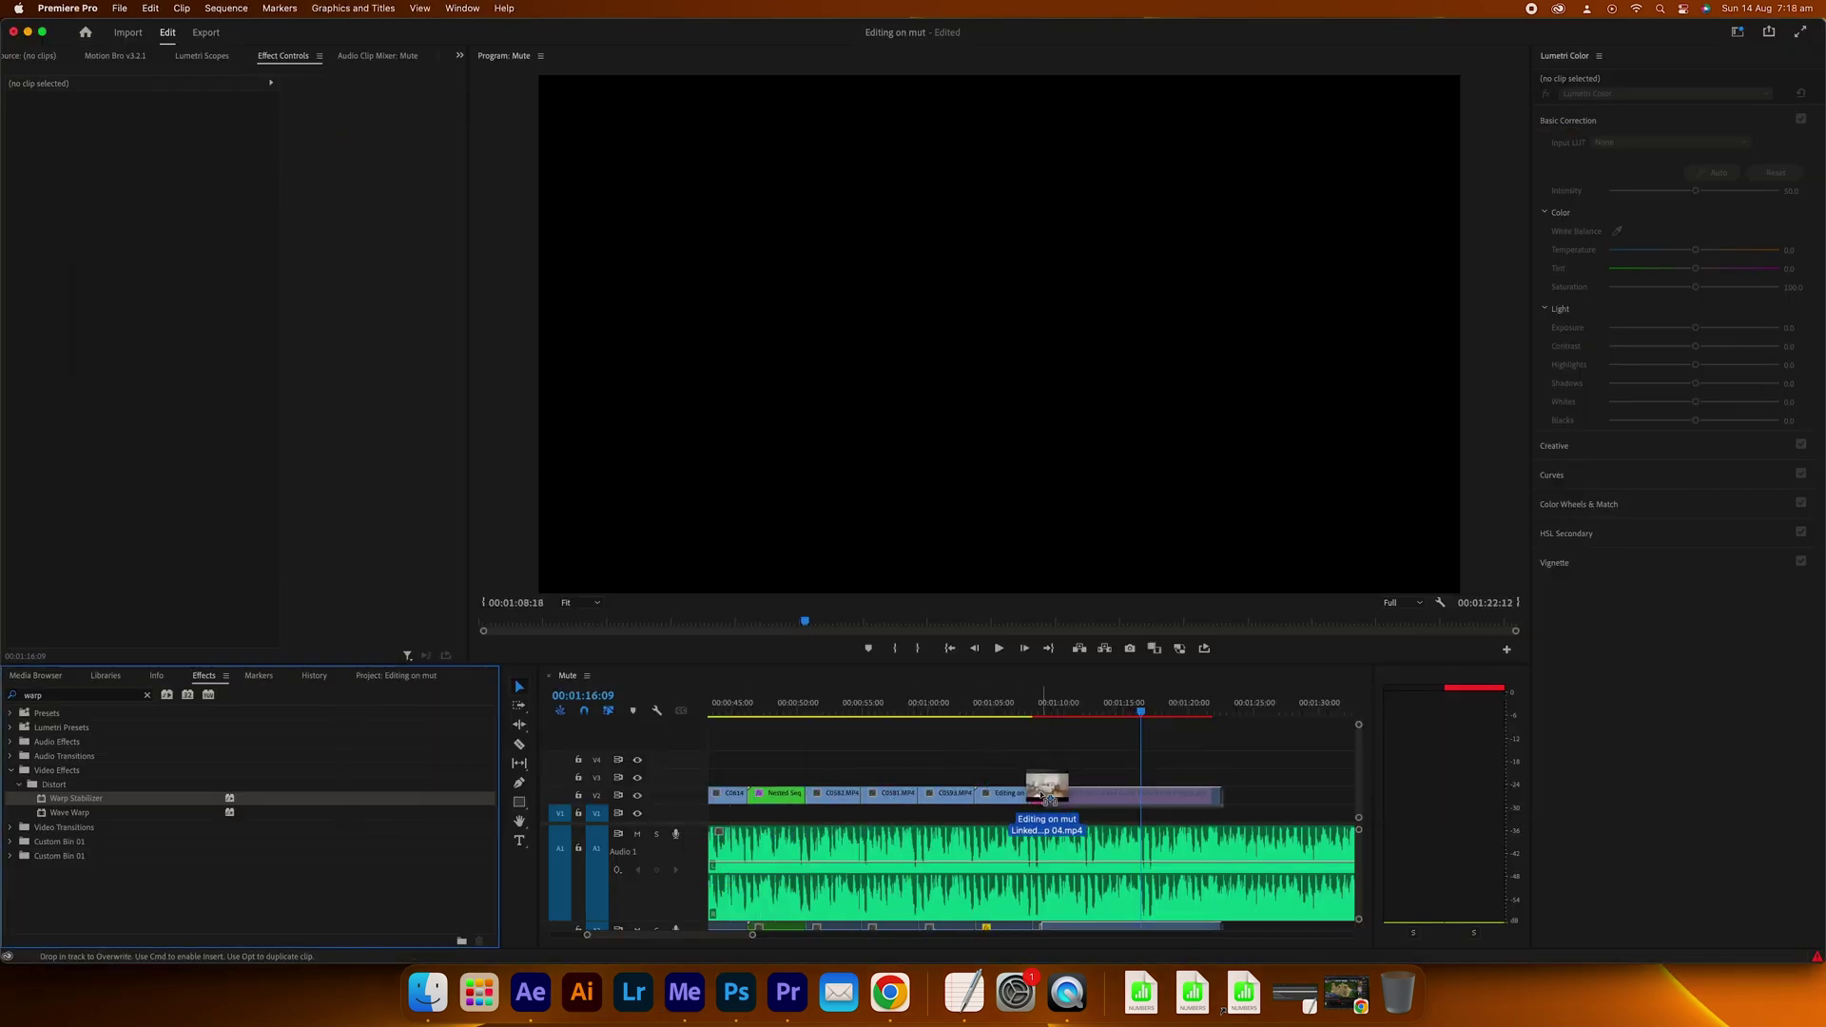
drag(1046, 795, 1046, 795)
click(995, 706)
key(space)
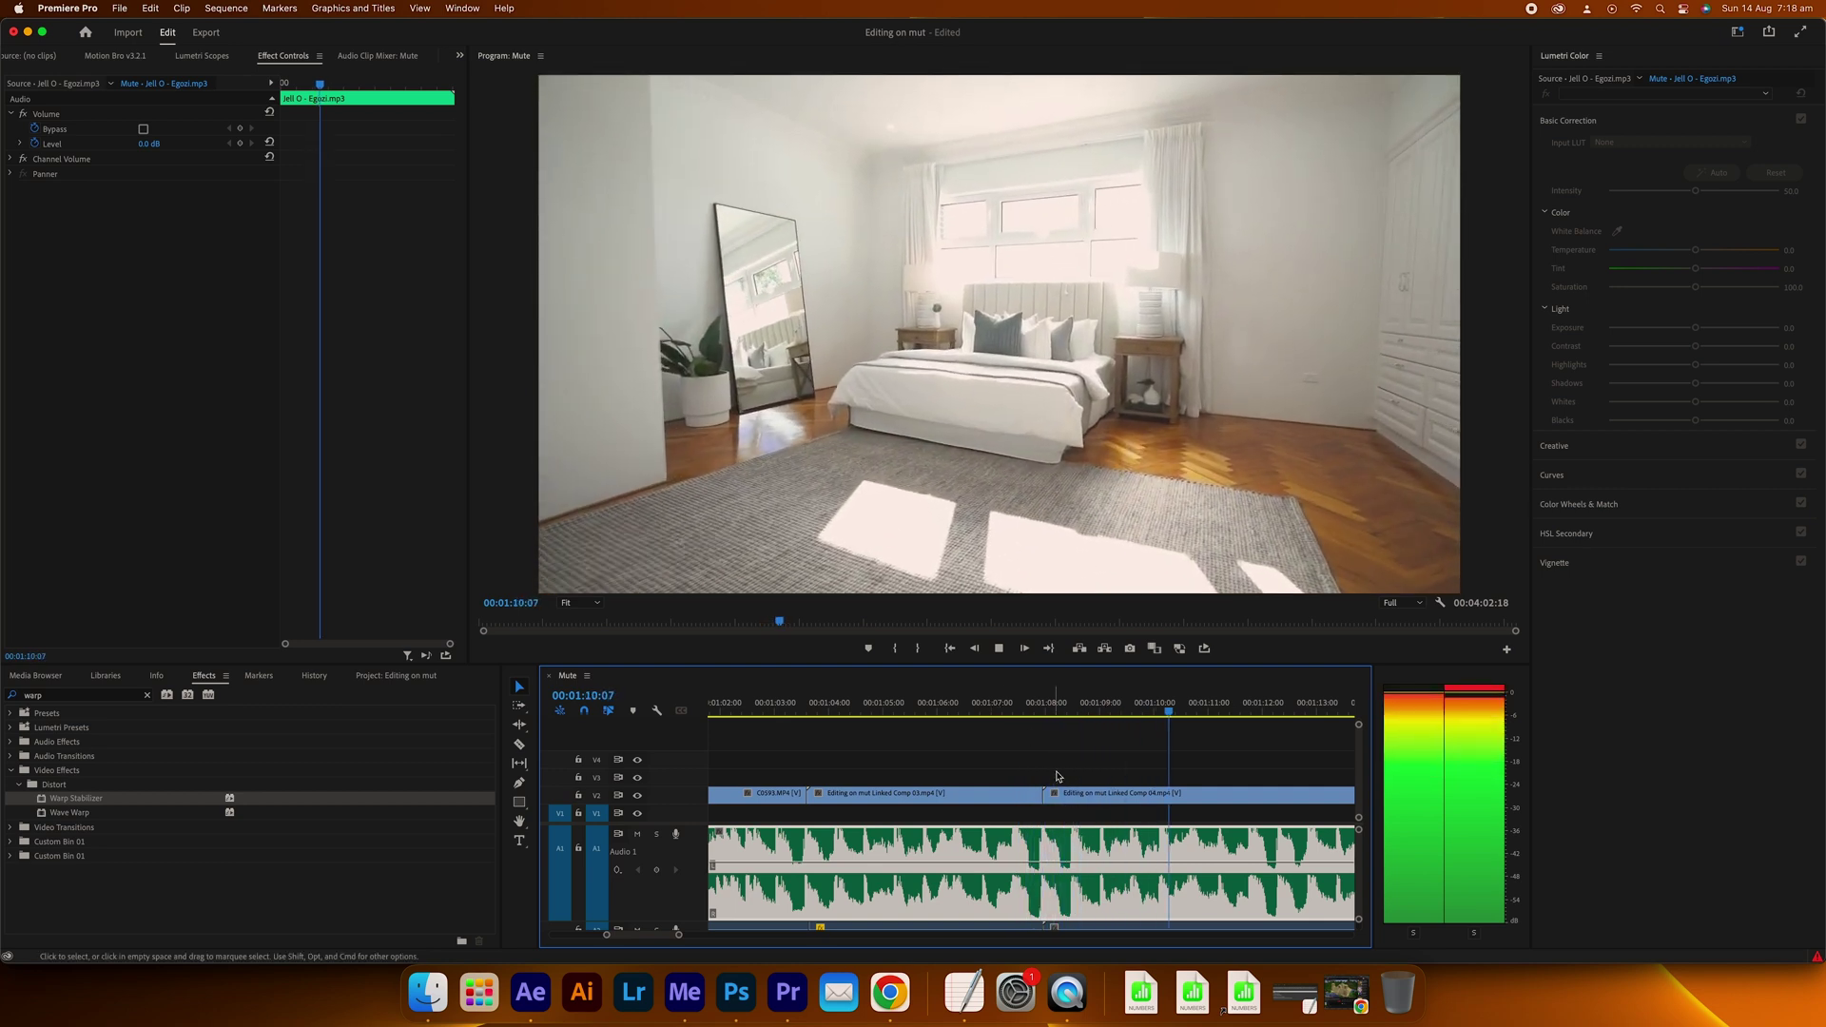
key(minus)
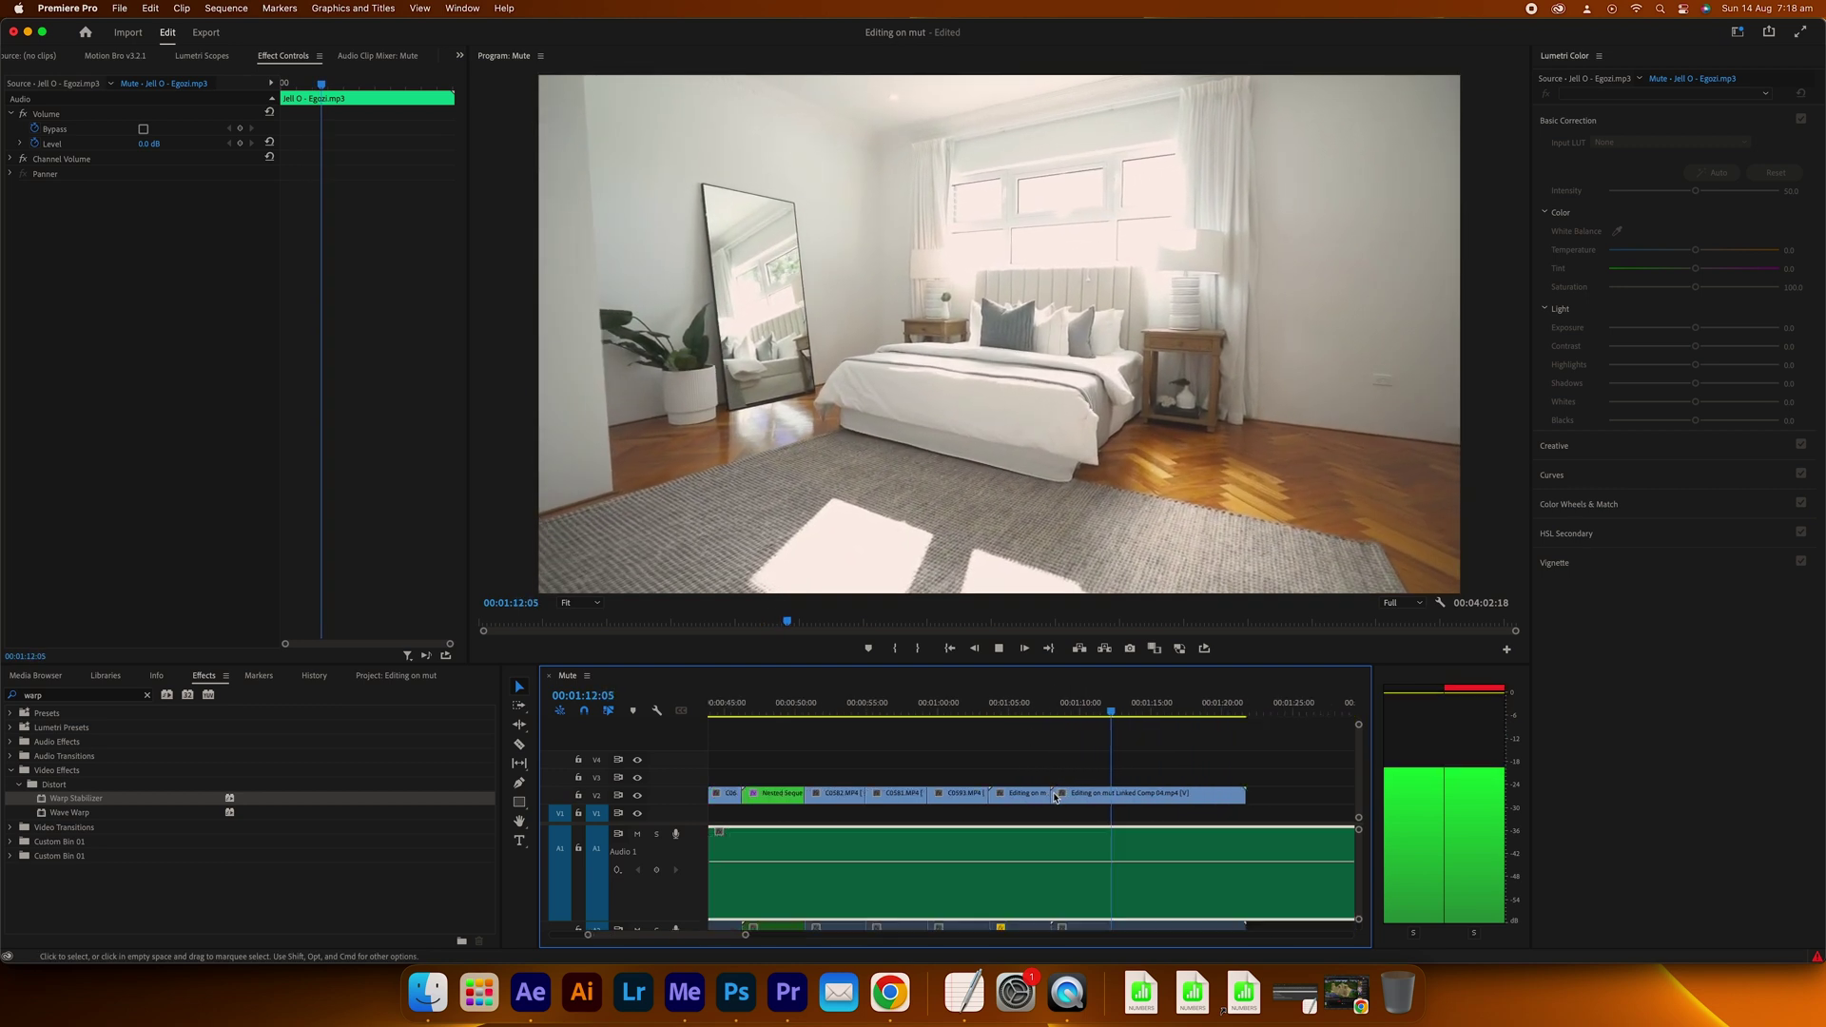
Cut Editing on mut Linked Comp 04.mp4 after the bedroom shot and delete the remaining tail
key(space)
click(1121, 794)
key(v)
click(1129, 793)
key(Delete)
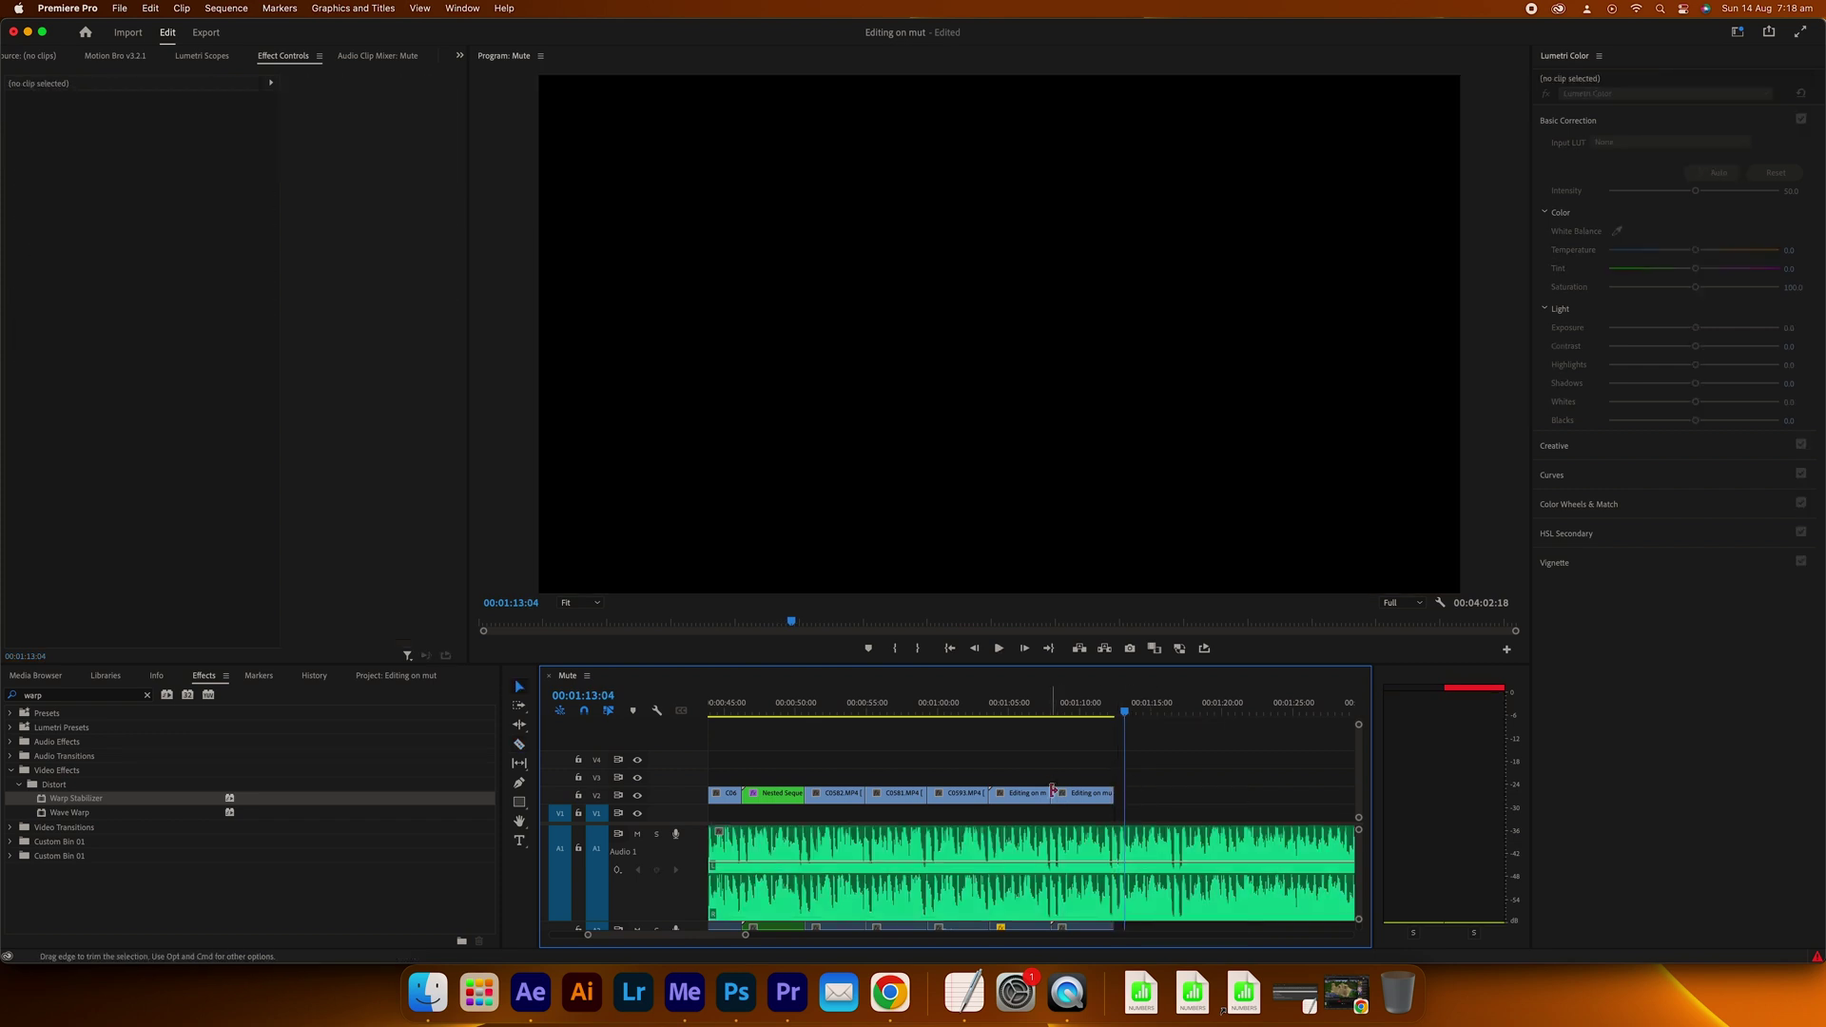
Apply the Warp Stabilizer effect to the Editing on mut Linked Comp 04.mp4 clip
scroll(1052, 790, up, 3)
scroll(1108, 820, down, 4)
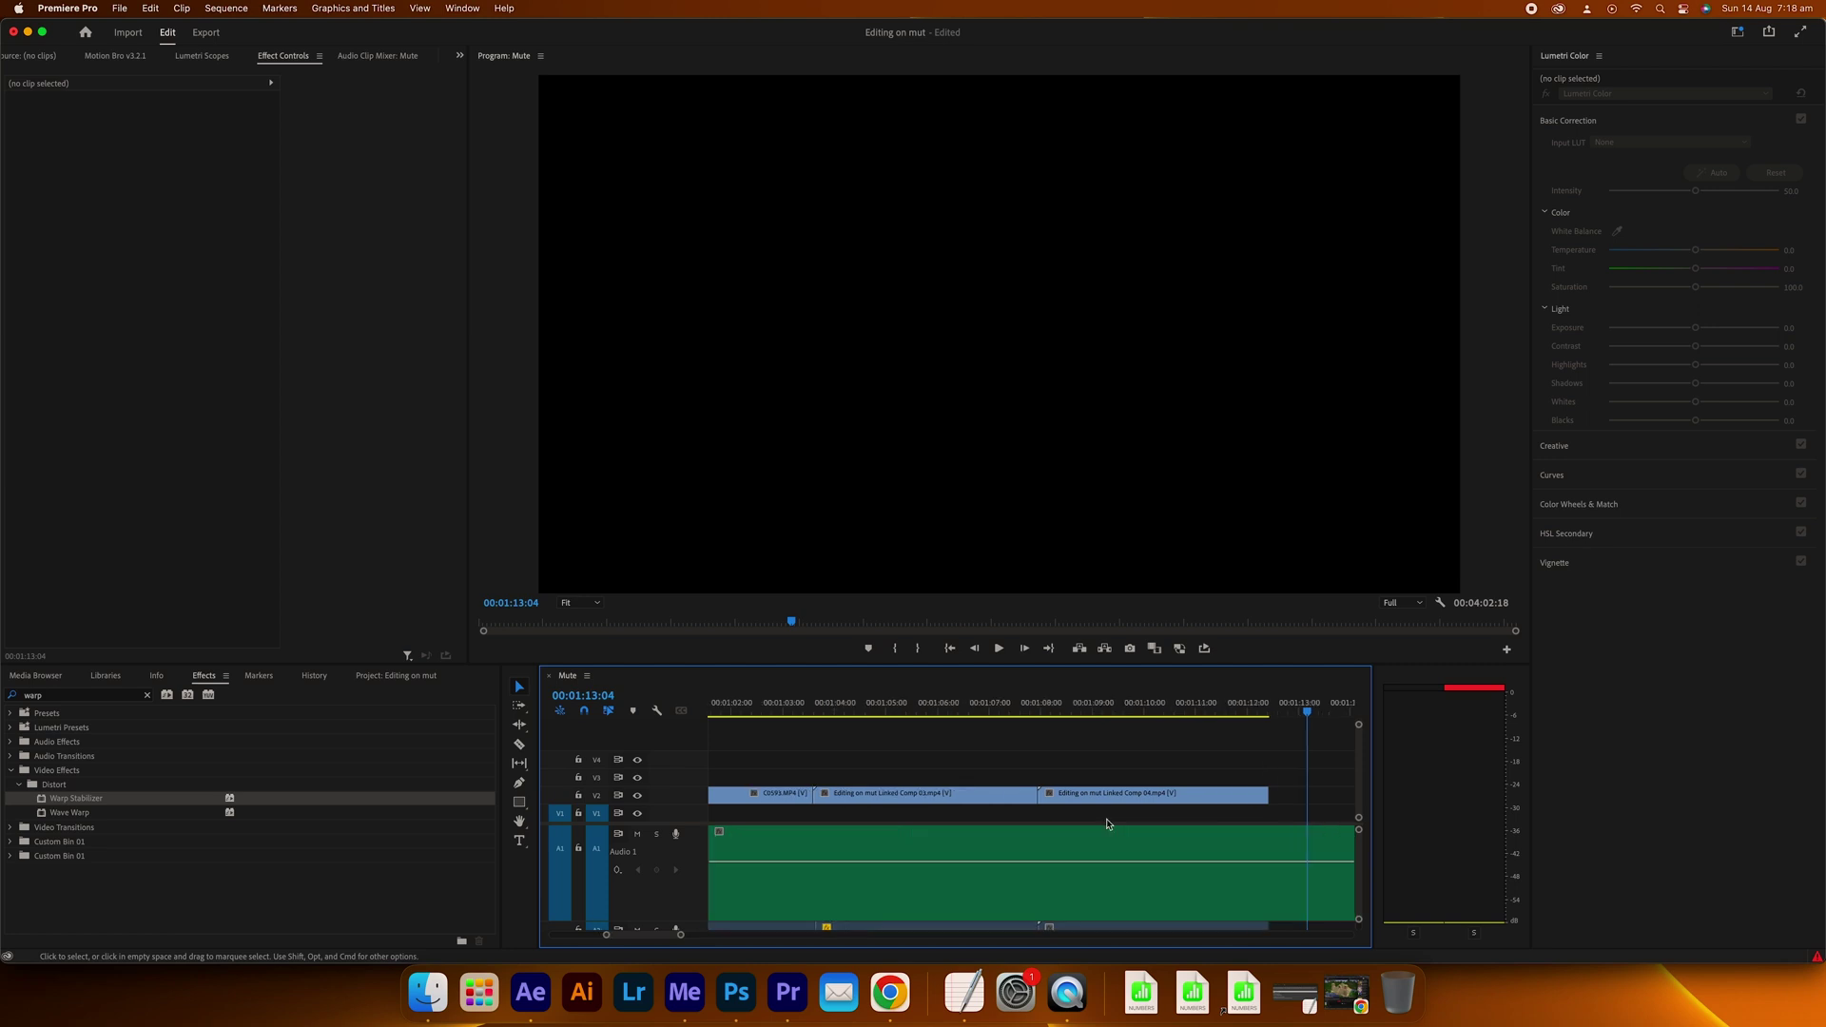
scroll(1099, 794, up, 2)
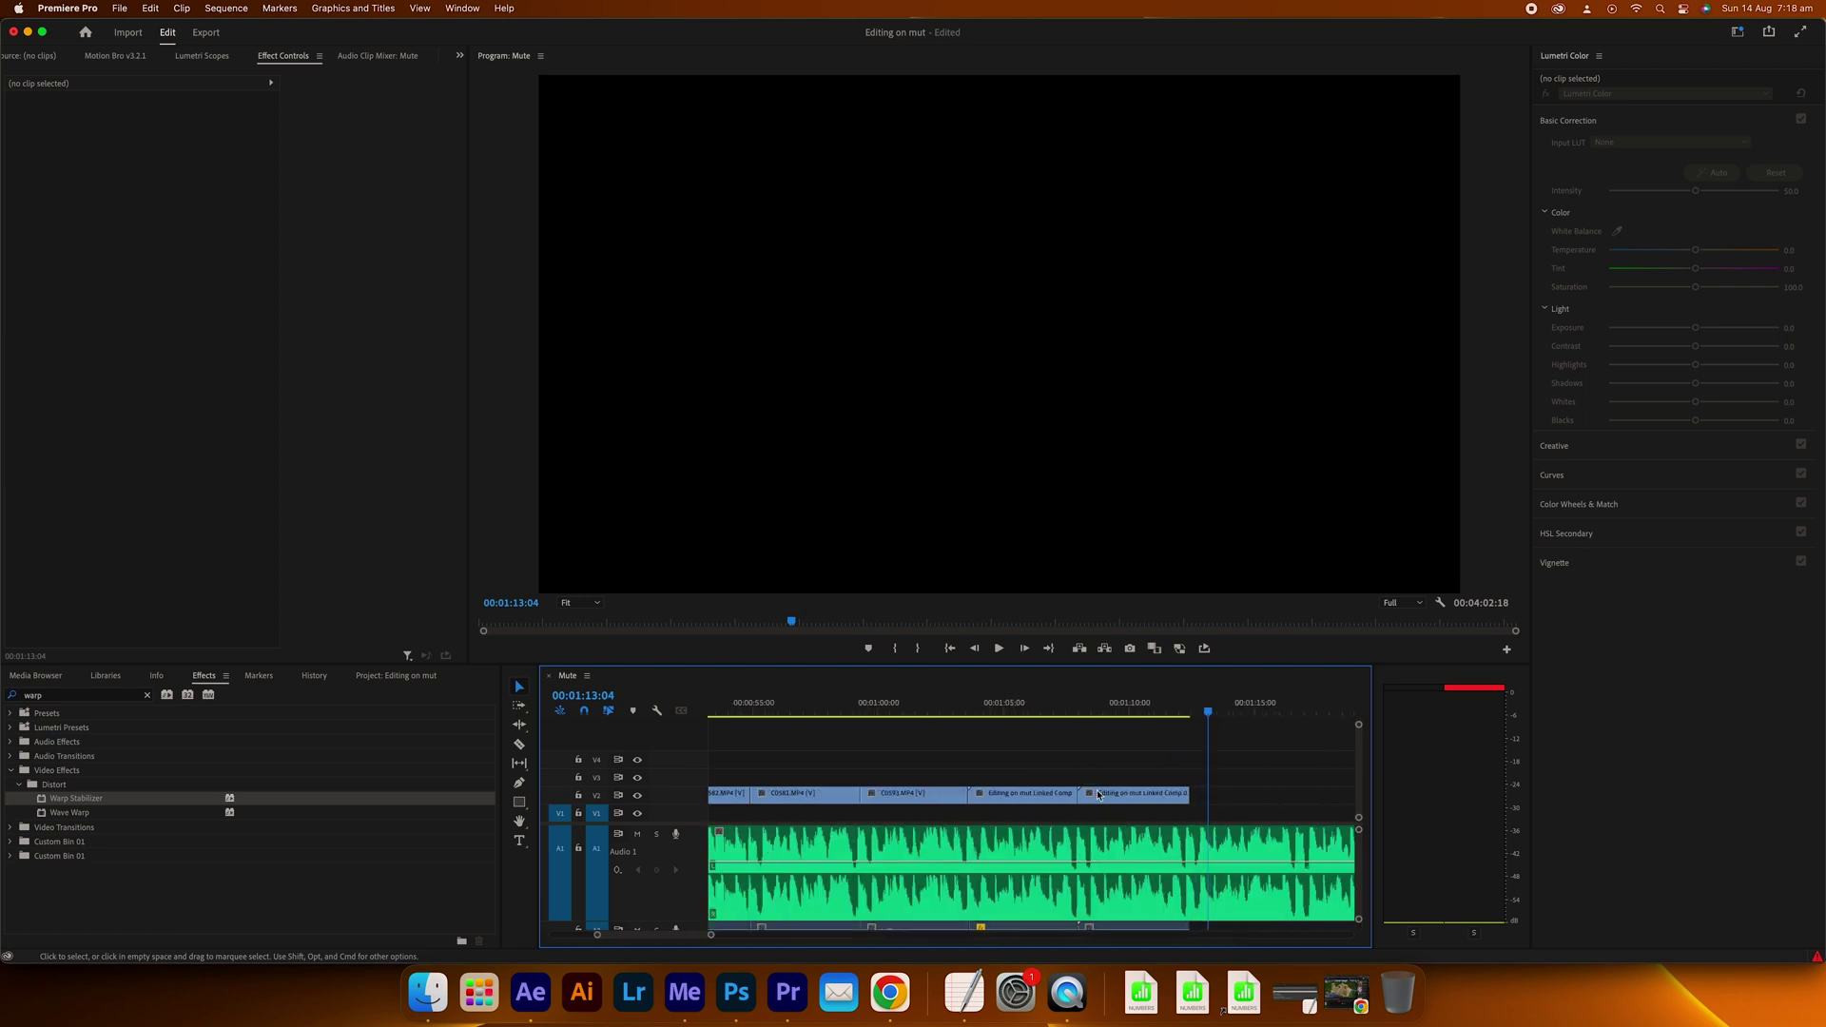
drag(1072, 706, 1085, 709)
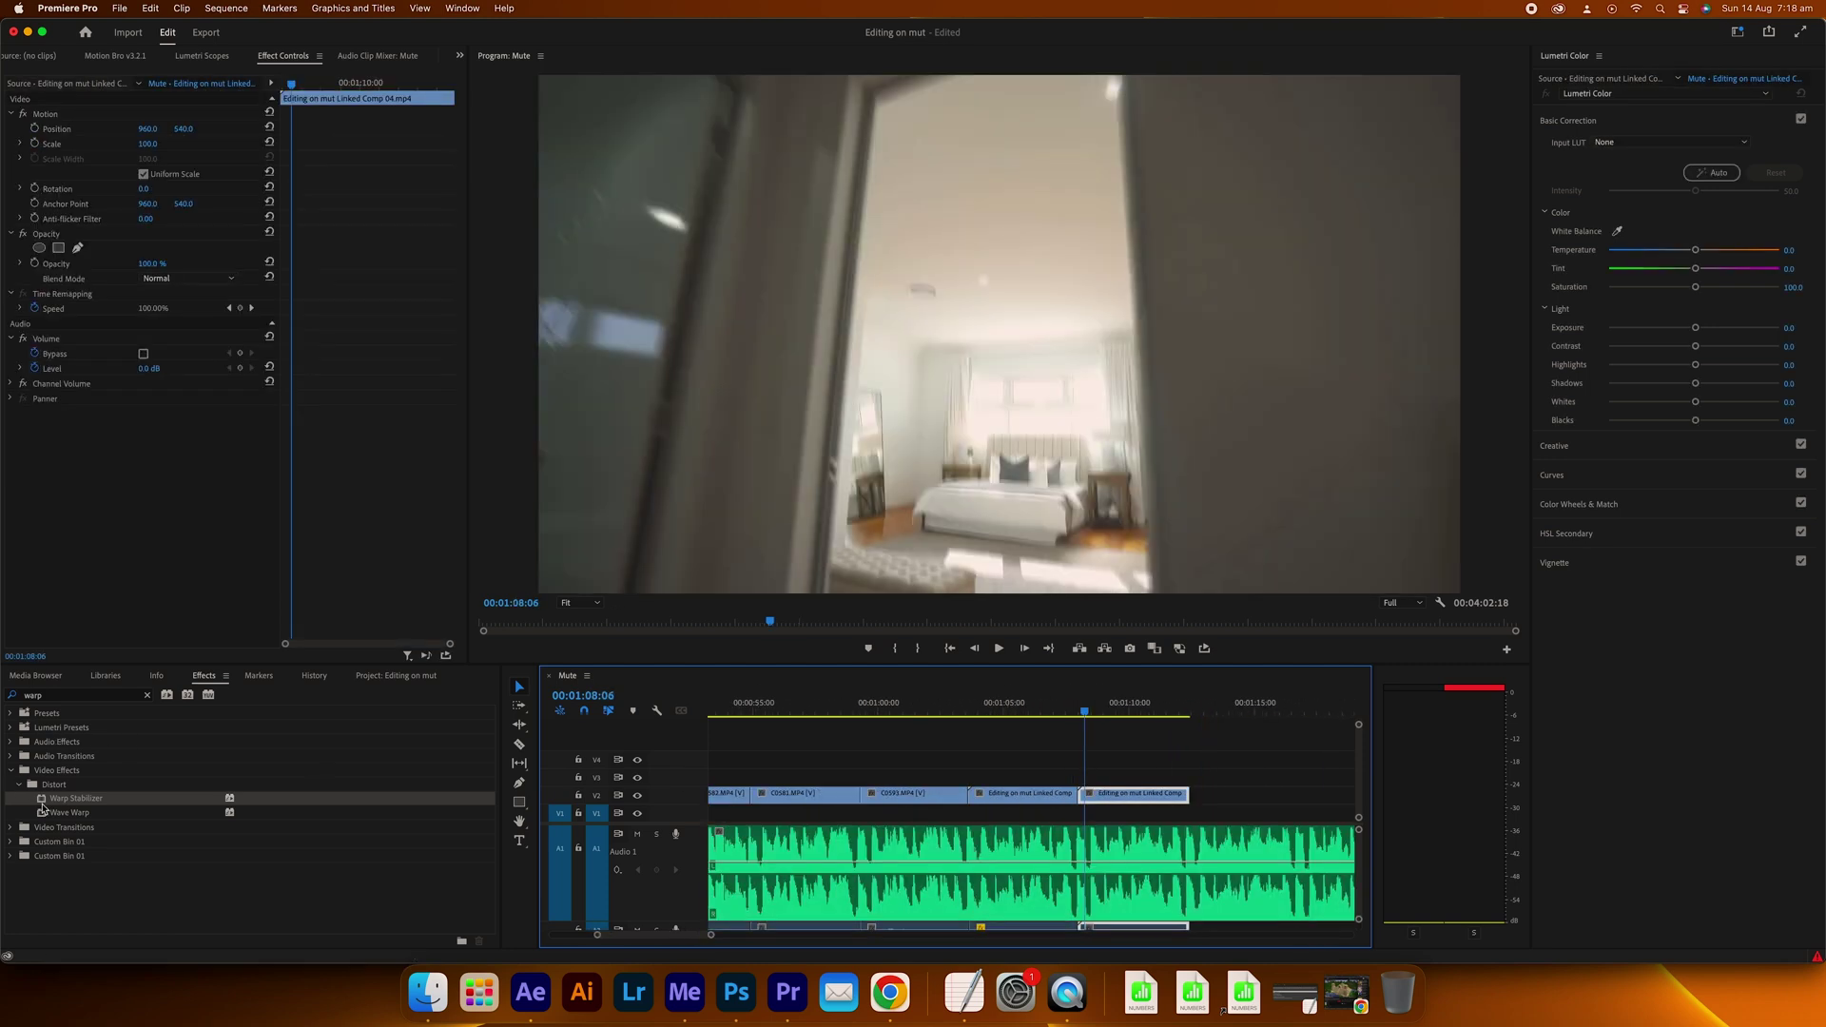
drag(1132, 802, 1133, 798)
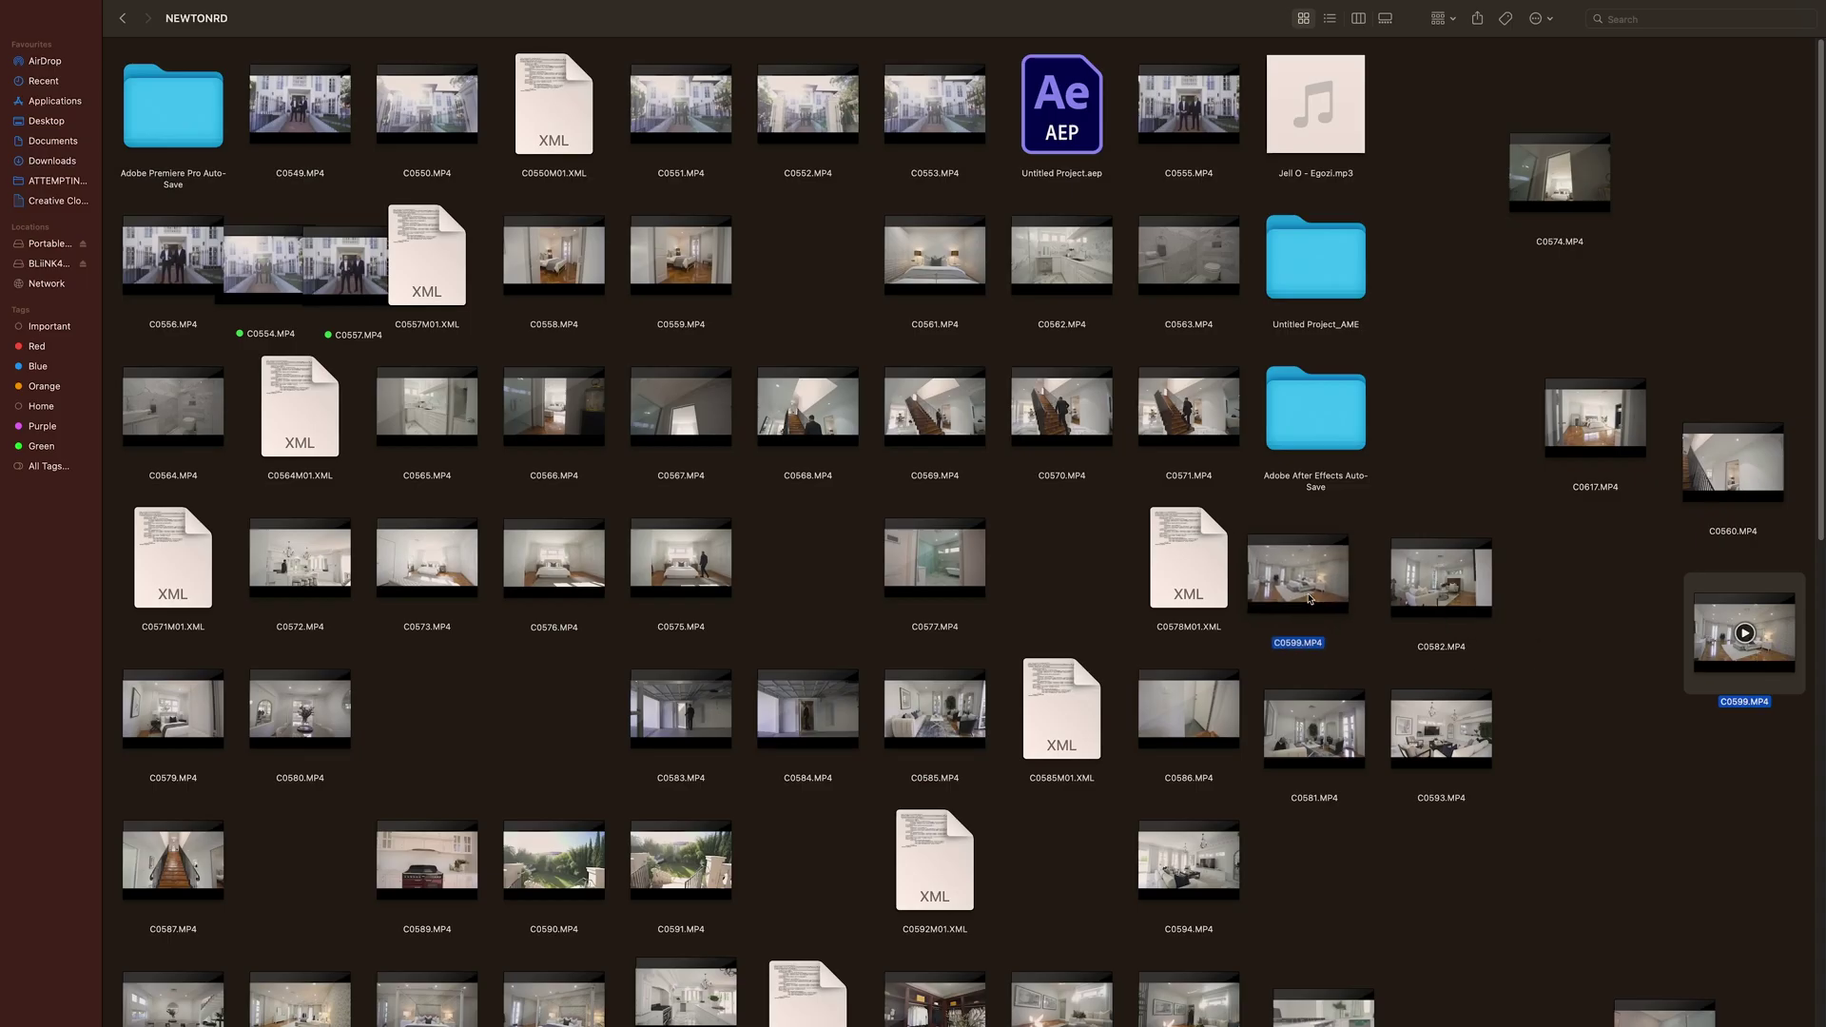
Add C0599.MP4 from Finder to the Premiere Pro timeline and move its trimmed part directly after C0617.MP4
drag(1311, 603, 1311, 602)
key(super+Tab)
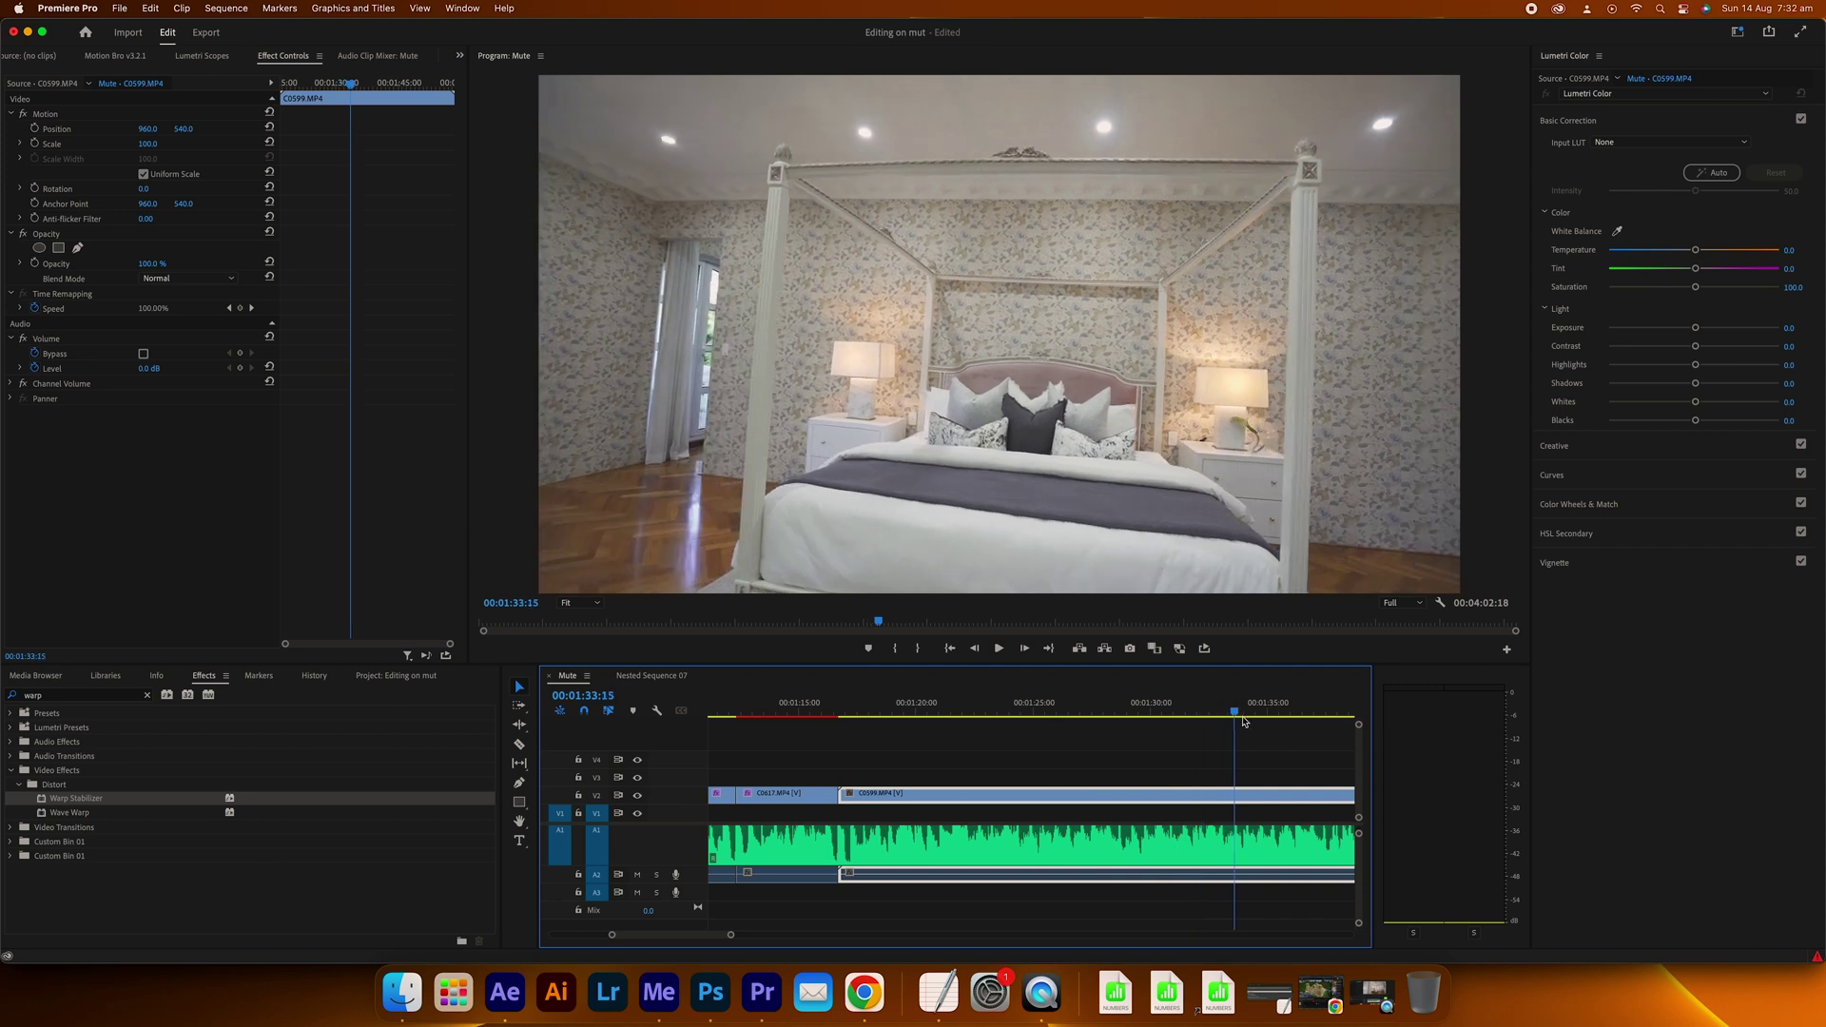
click(1046, 845)
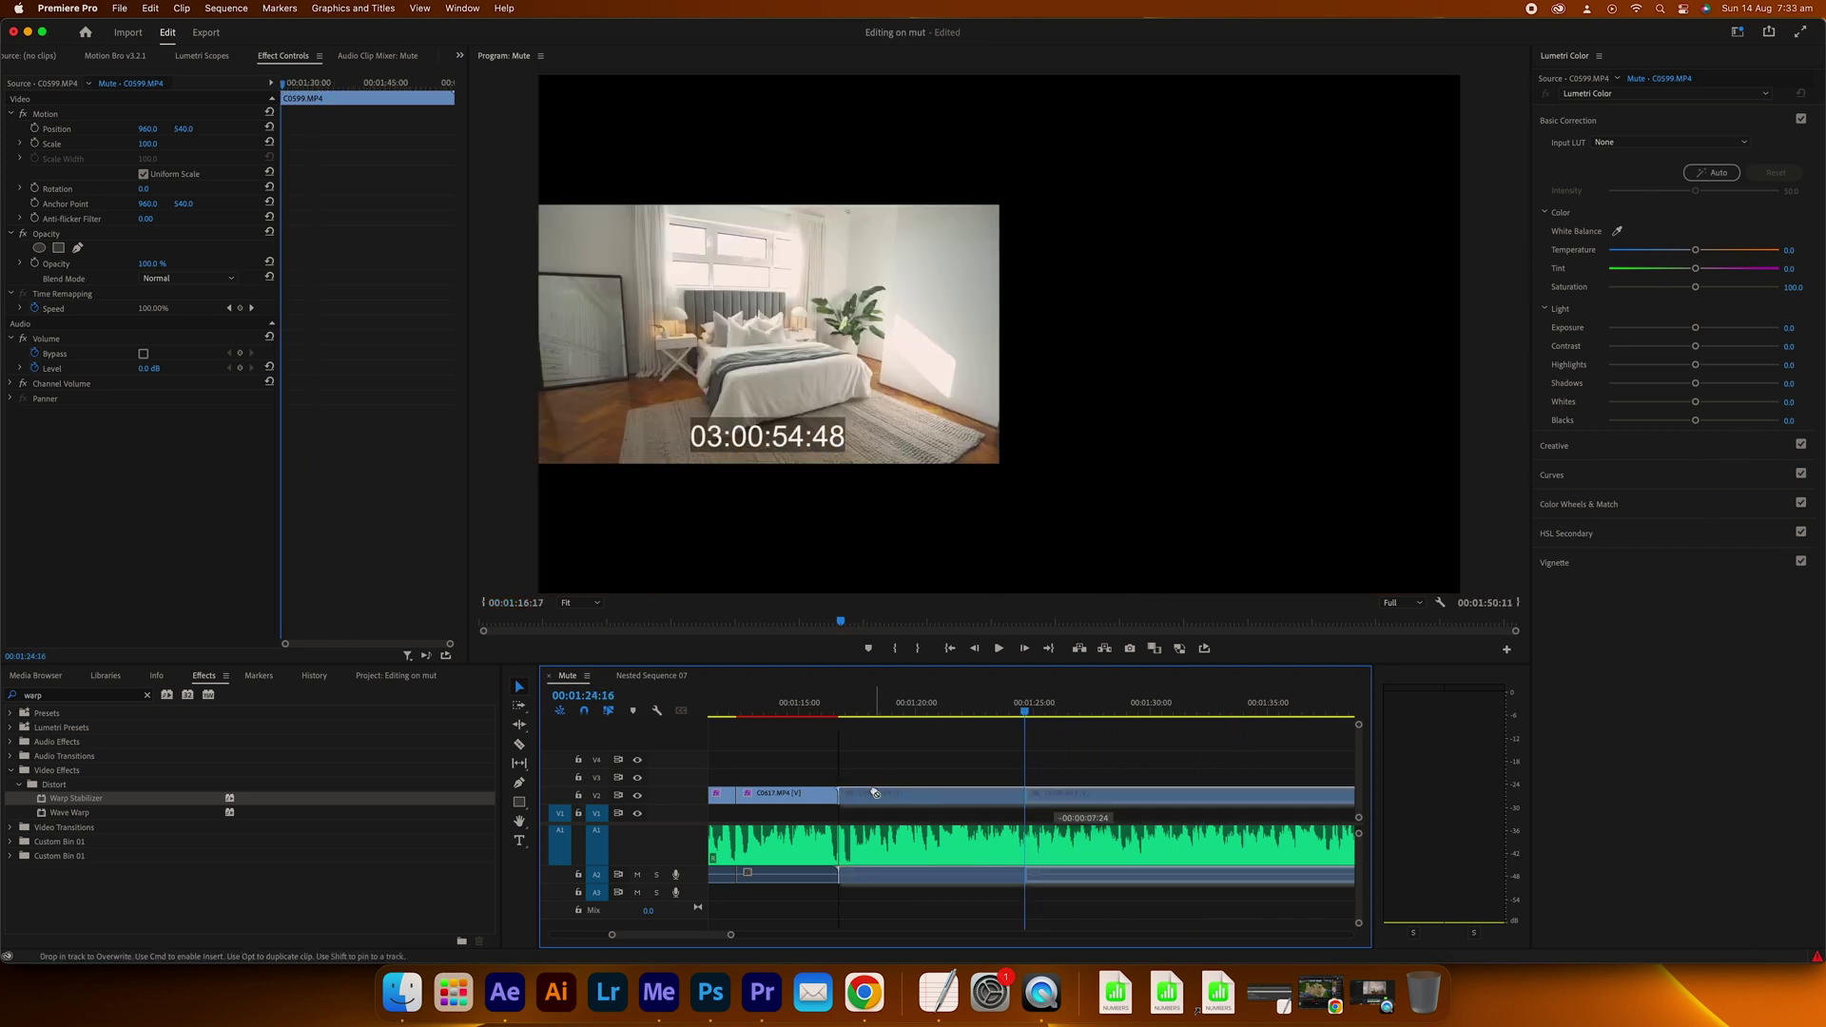
click(835, 716)
drag(835, 716, 846, 719)
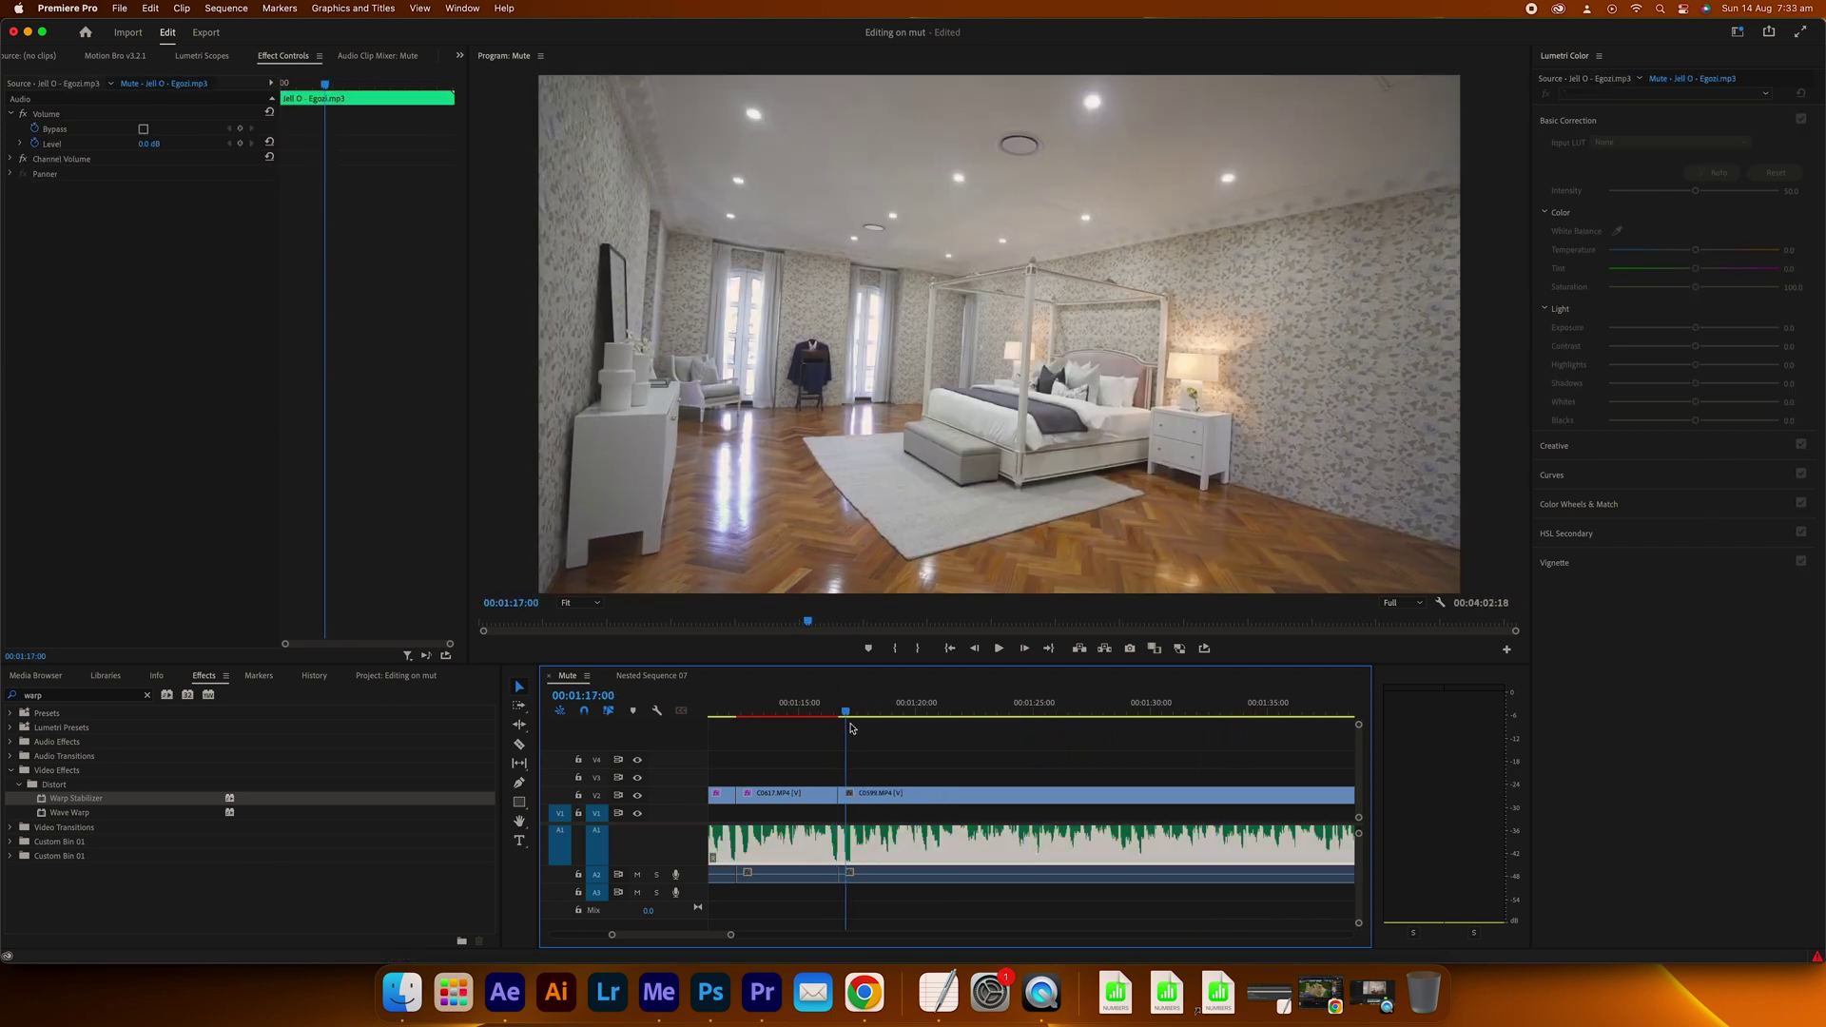
Replace C0599.MP4 with an After Effects composition and enable time remapping on its layer
double_click(872, 796)
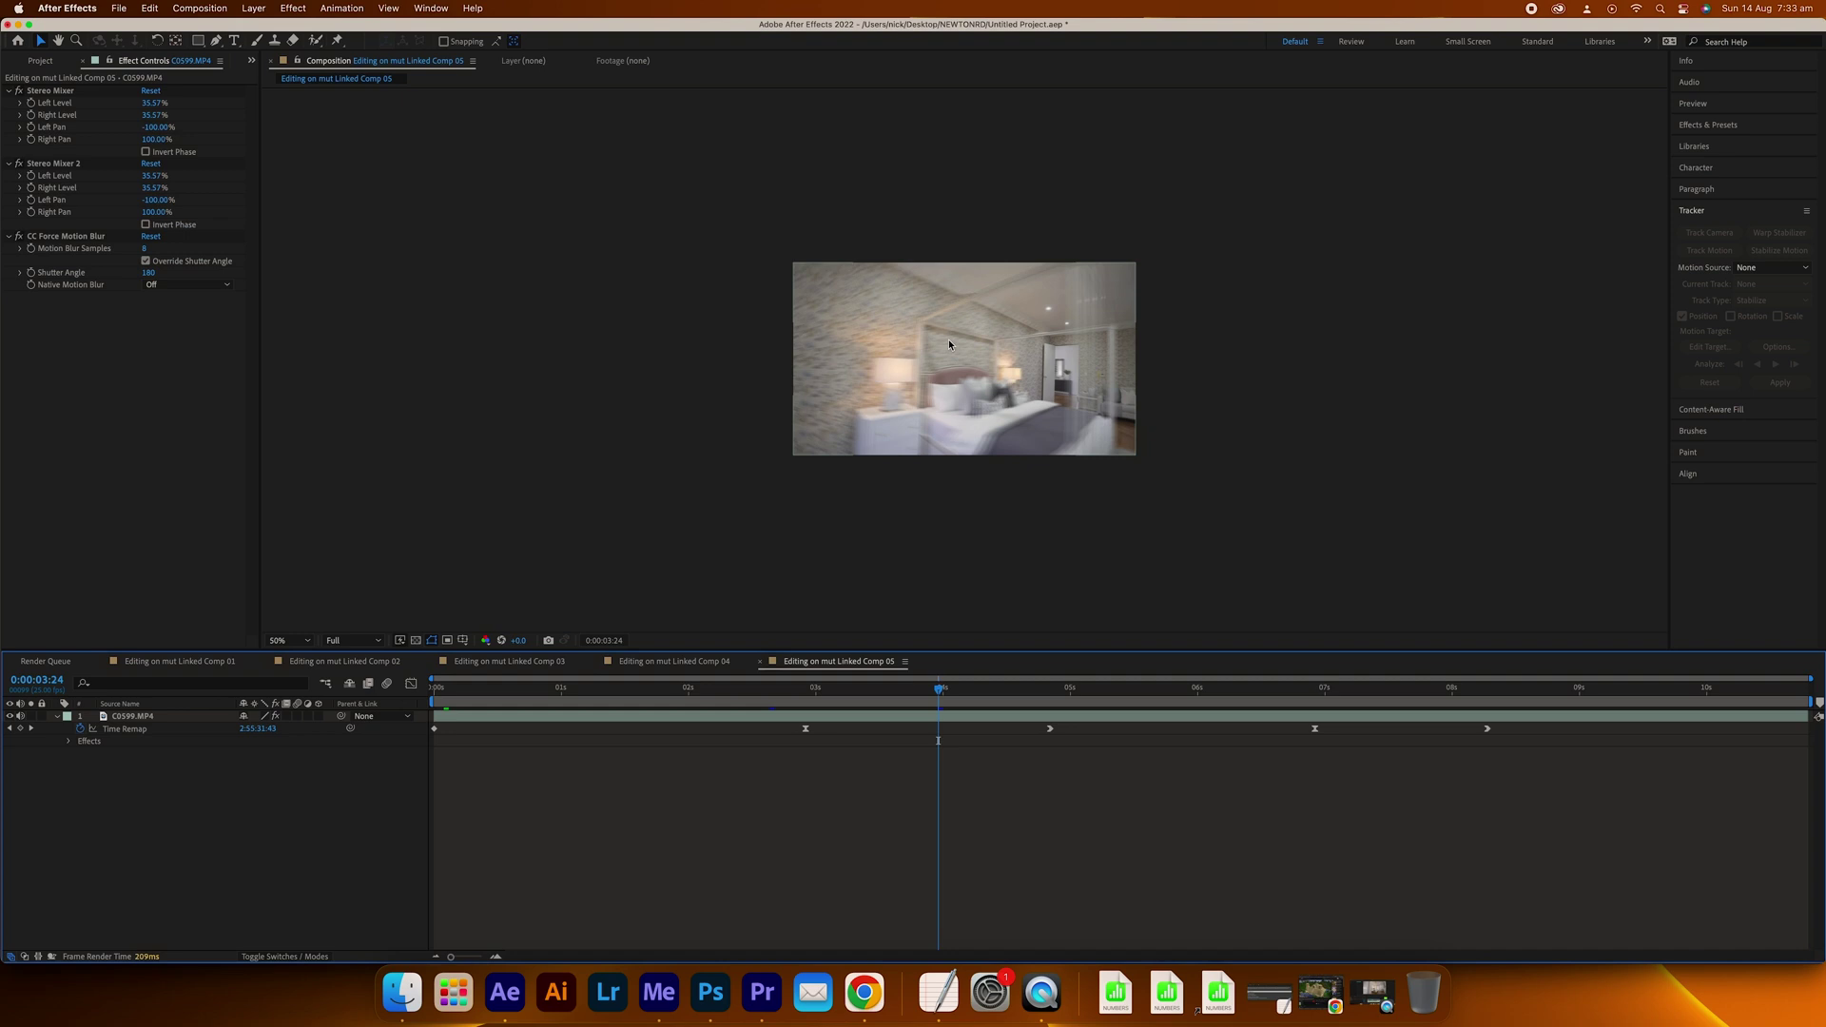
click(253, 7)
mouse_move(385, 209)
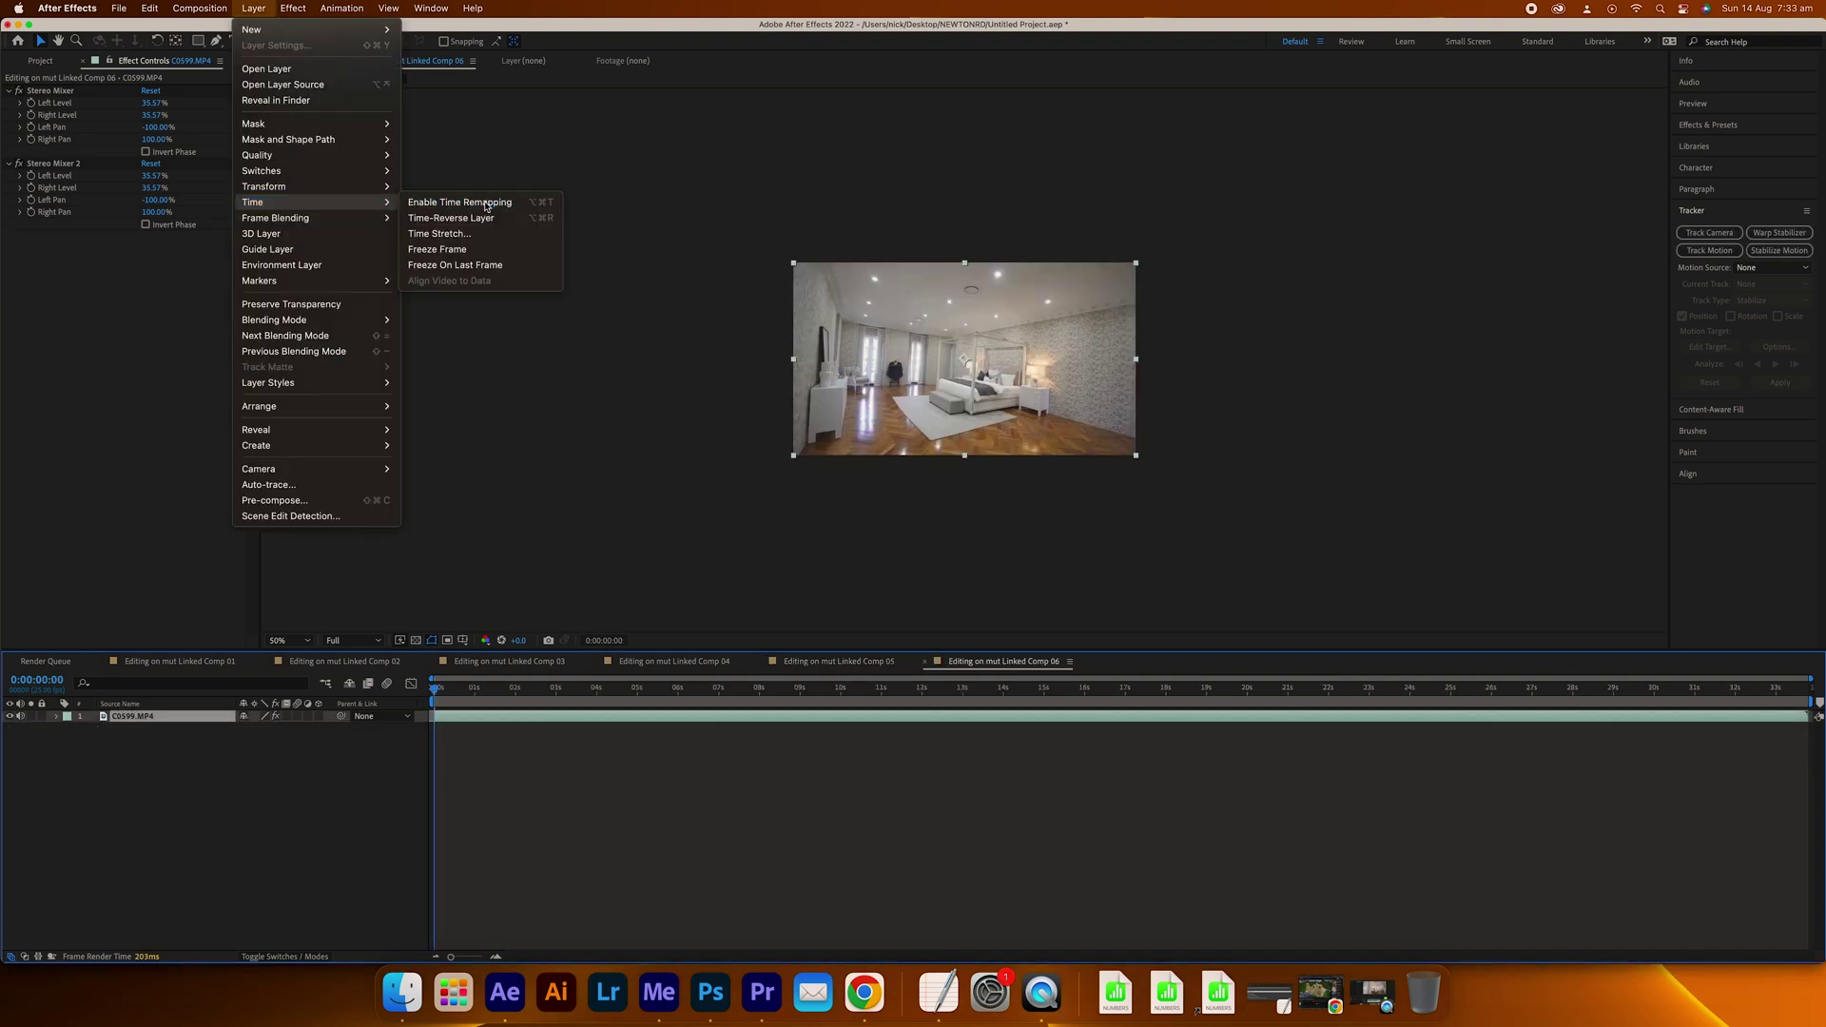
click(486, 205)
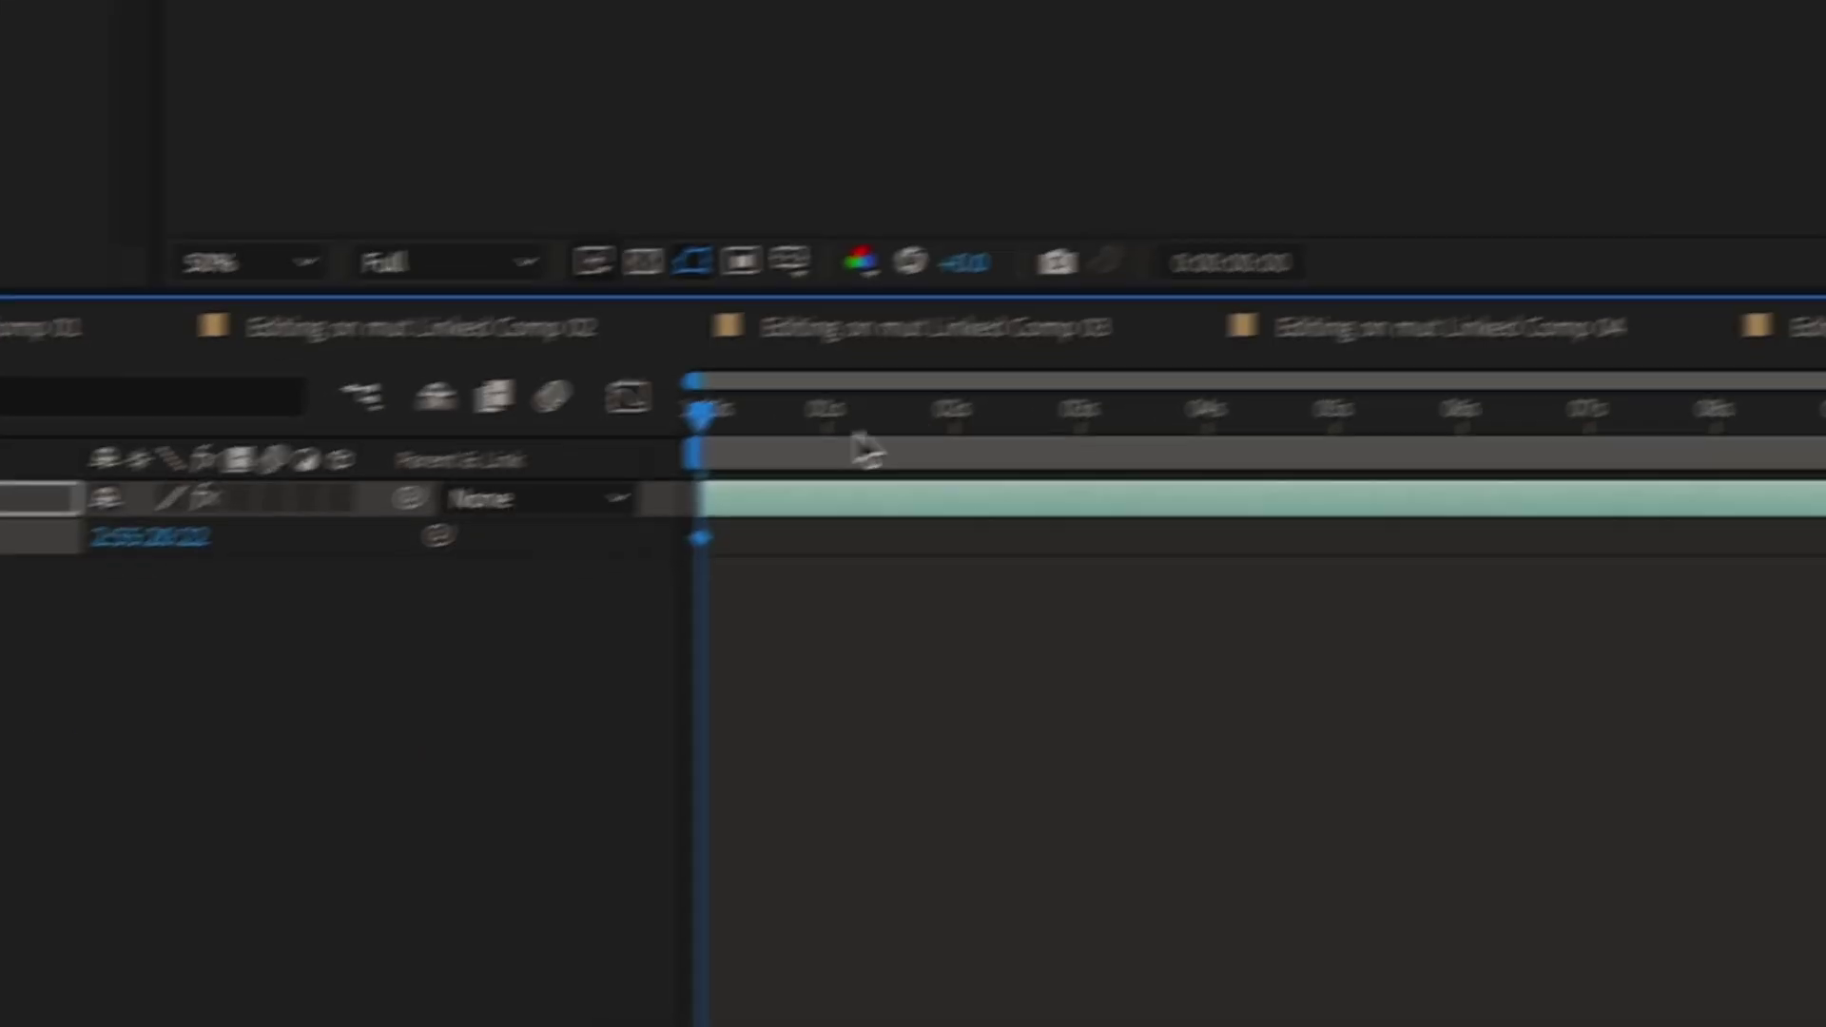
Build eased Time Remap speed ramps on the C0599.MP4 layer, with a keyframe at 0:00:03:19, and apply CC Force Motion Blur
drag(442, 688, 462, 690)
drag(849, 432, 1081, 436)
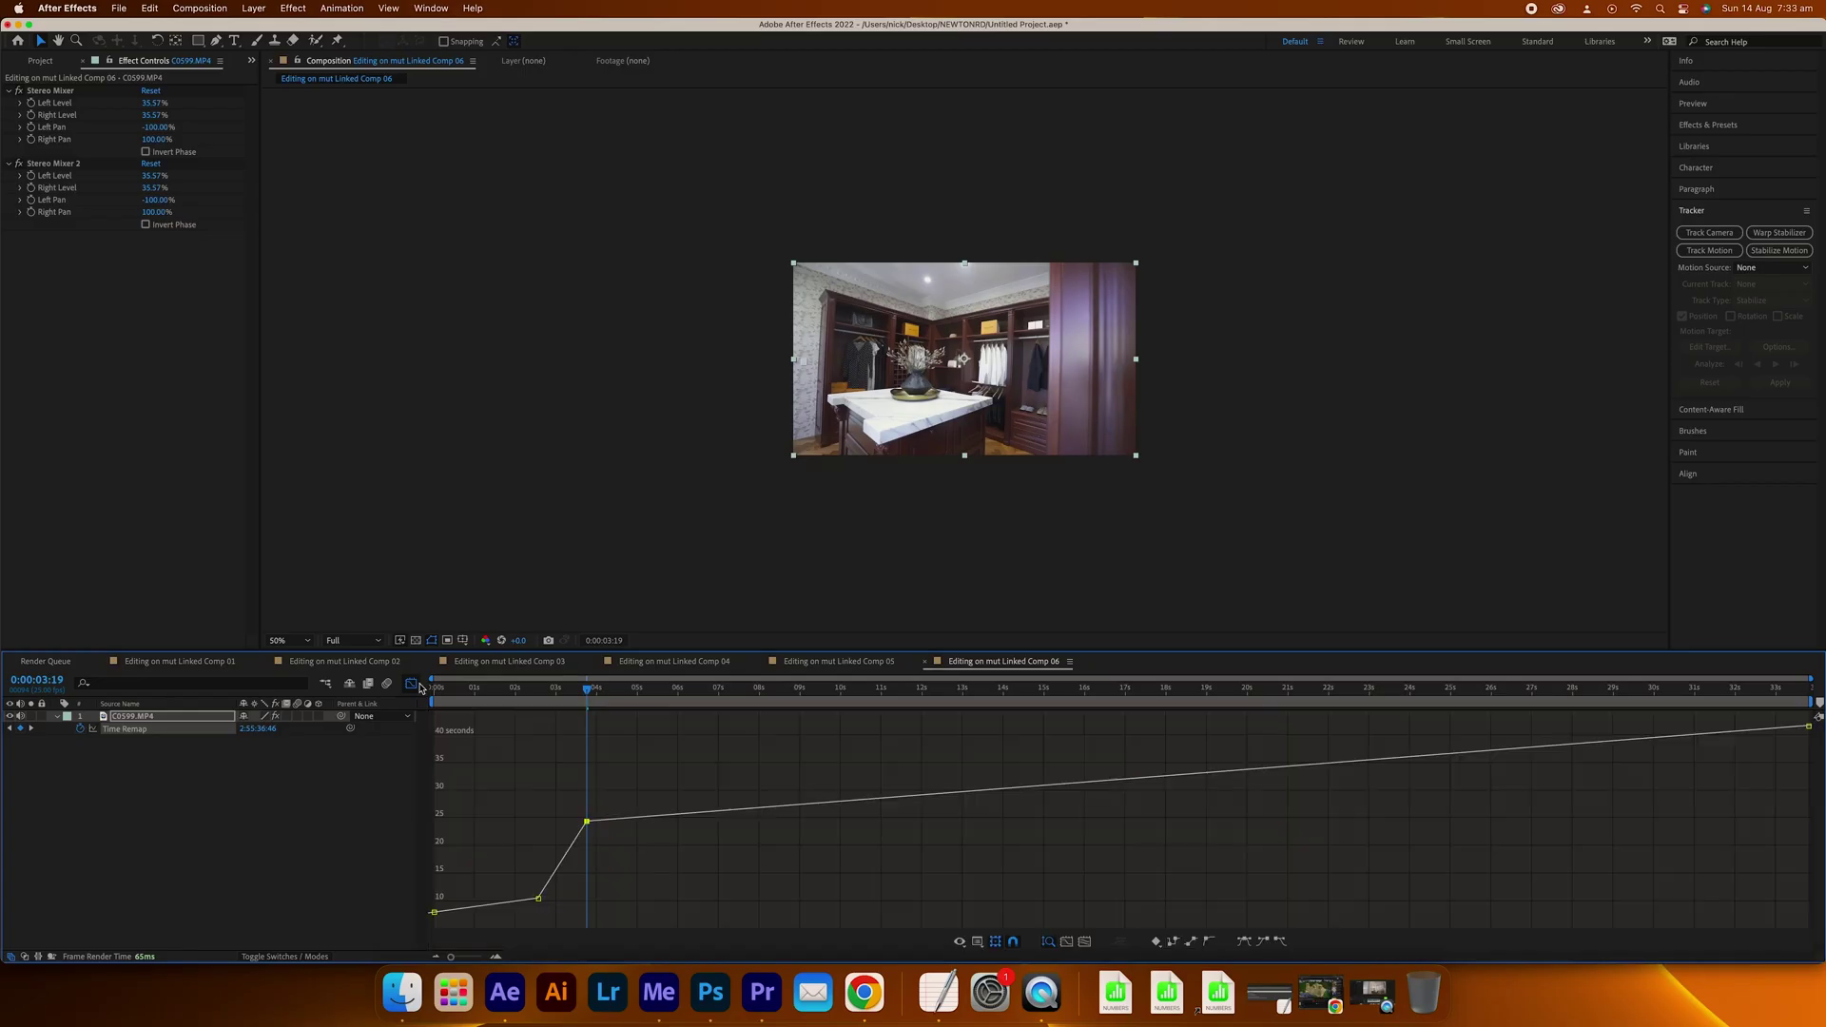
click(413, 684)
drag(634, 692, 666, 695)
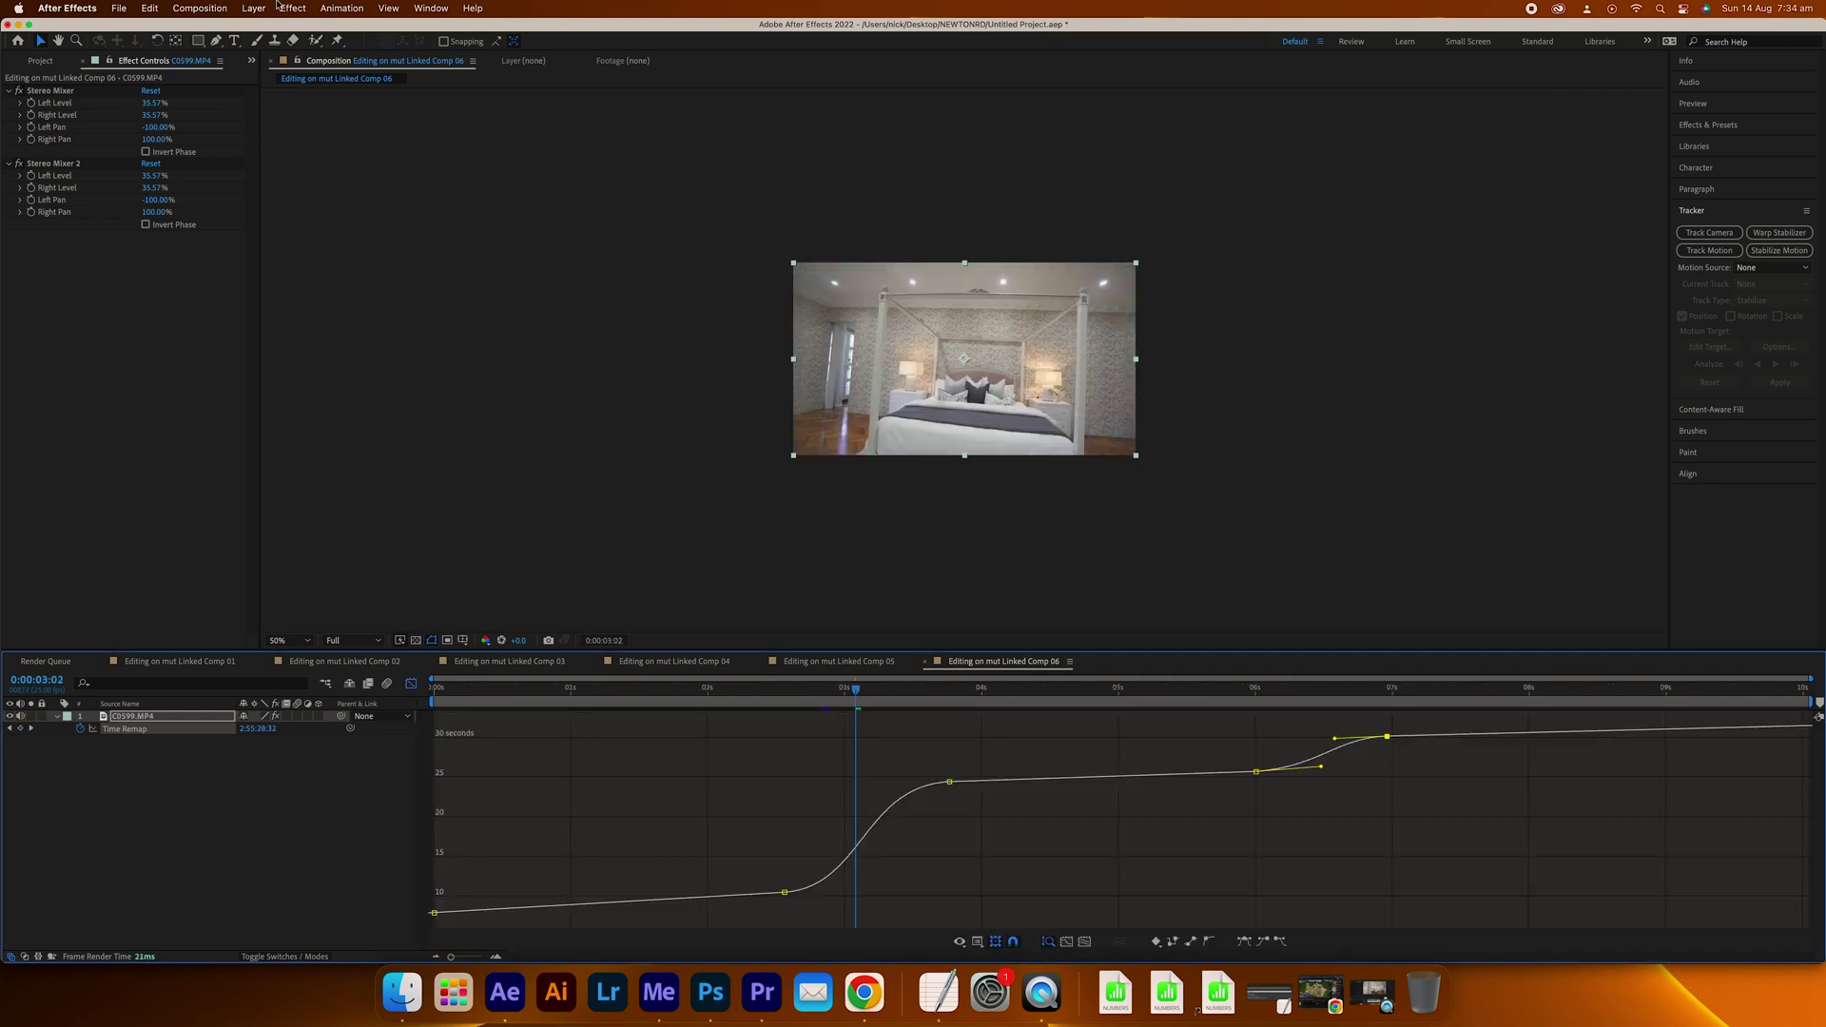
click(279, 6)
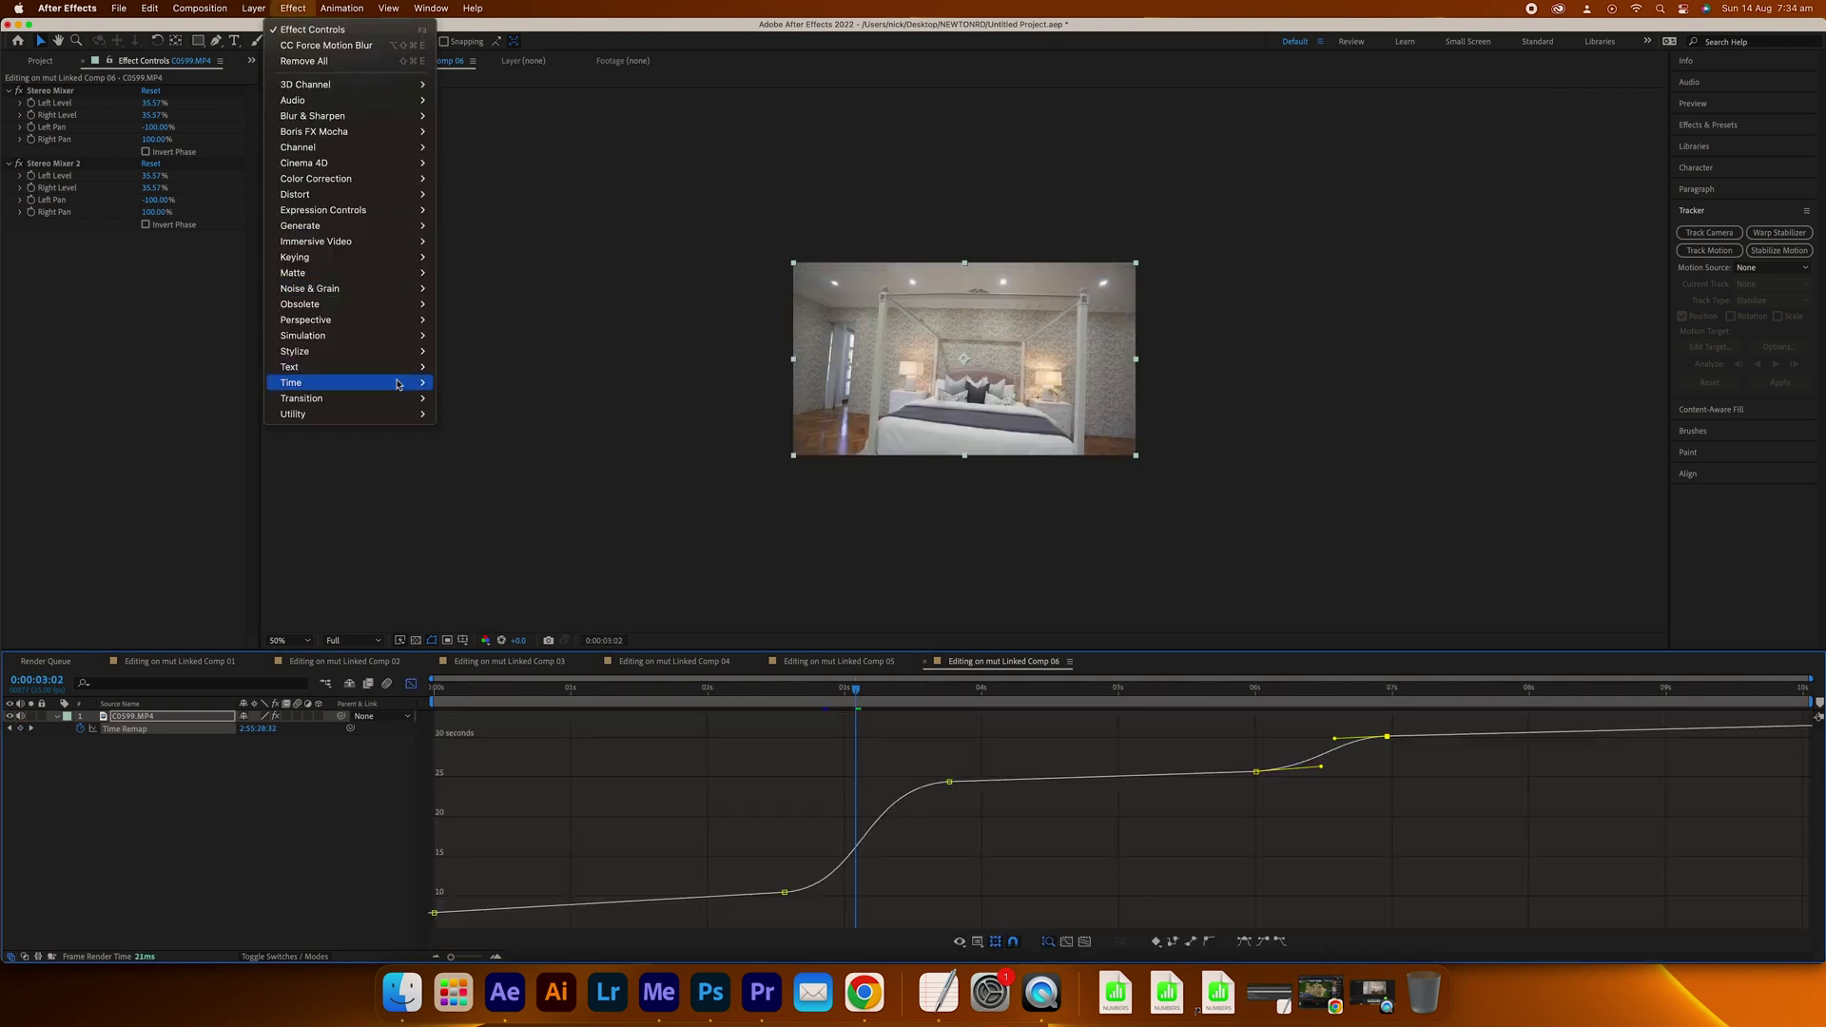
click(482, 384)
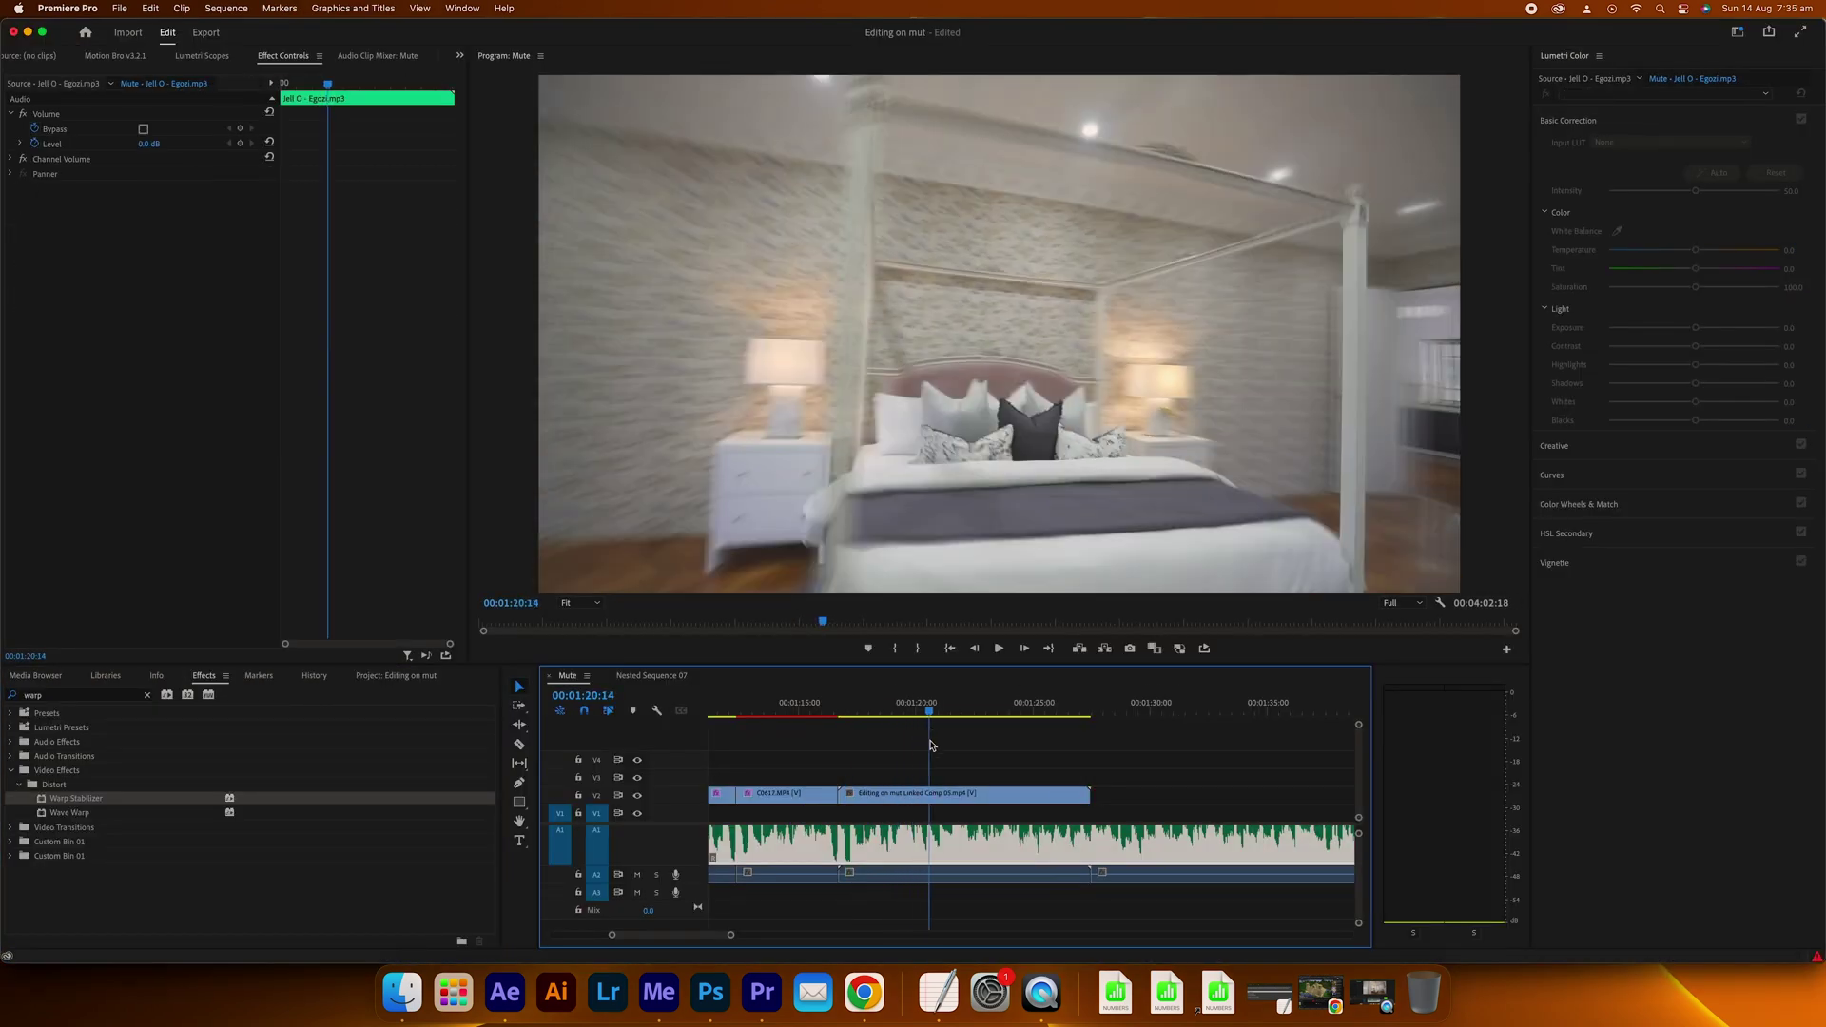
Review the transition from C0617.MP4 in Premiere Pro and add C0578.MP4 from Finder after the rendered bedroom clip
key(j)
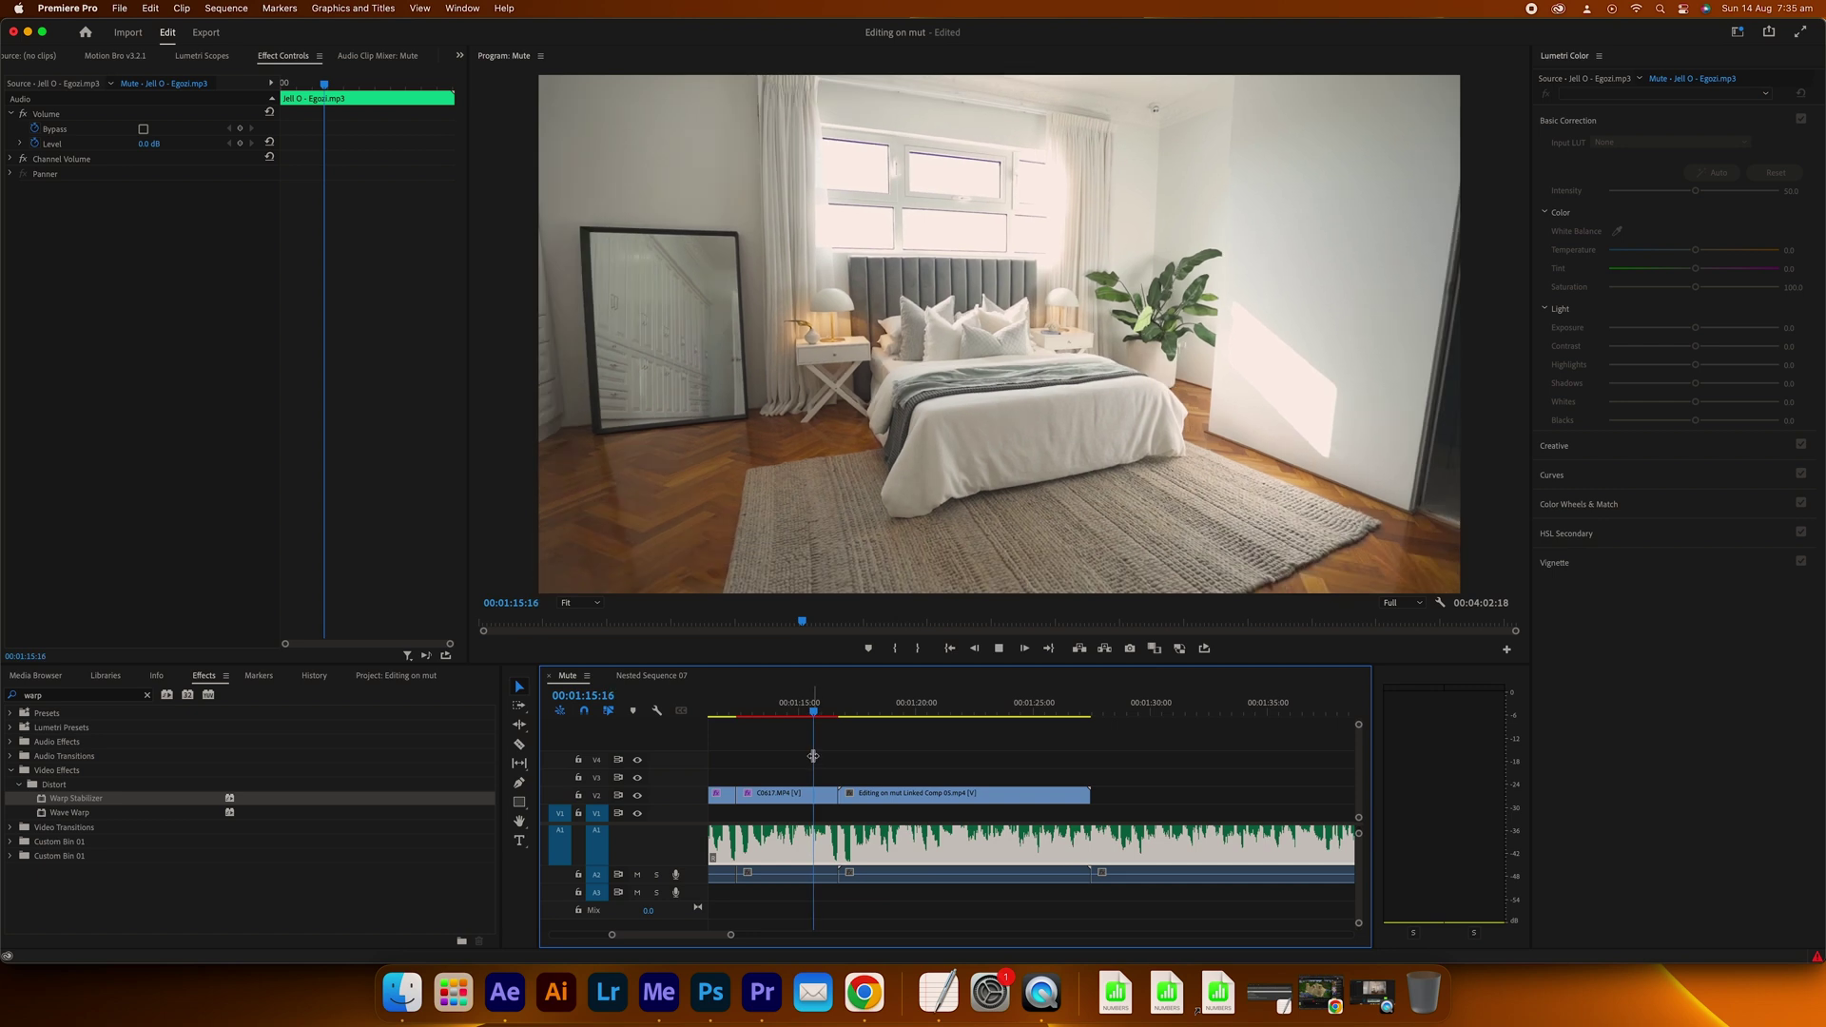
key(l)
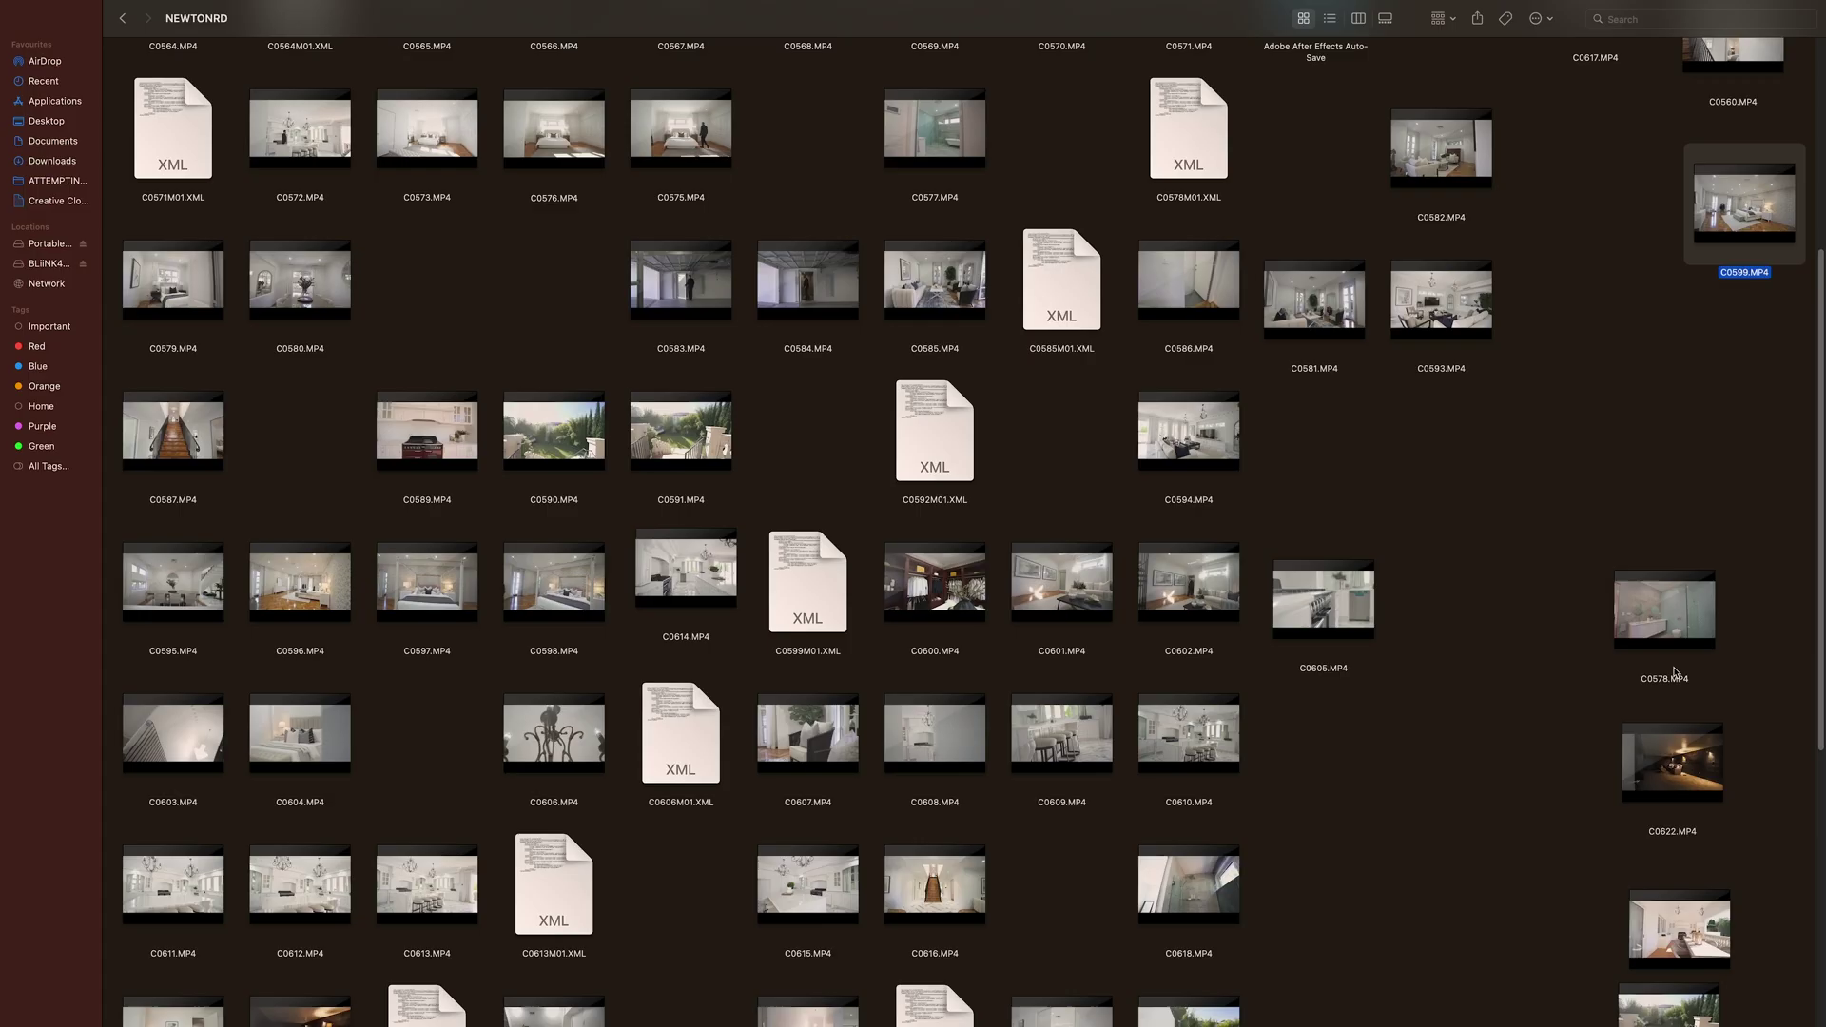
drag(1675, 672, 1104, 750)
key(super+Tab)
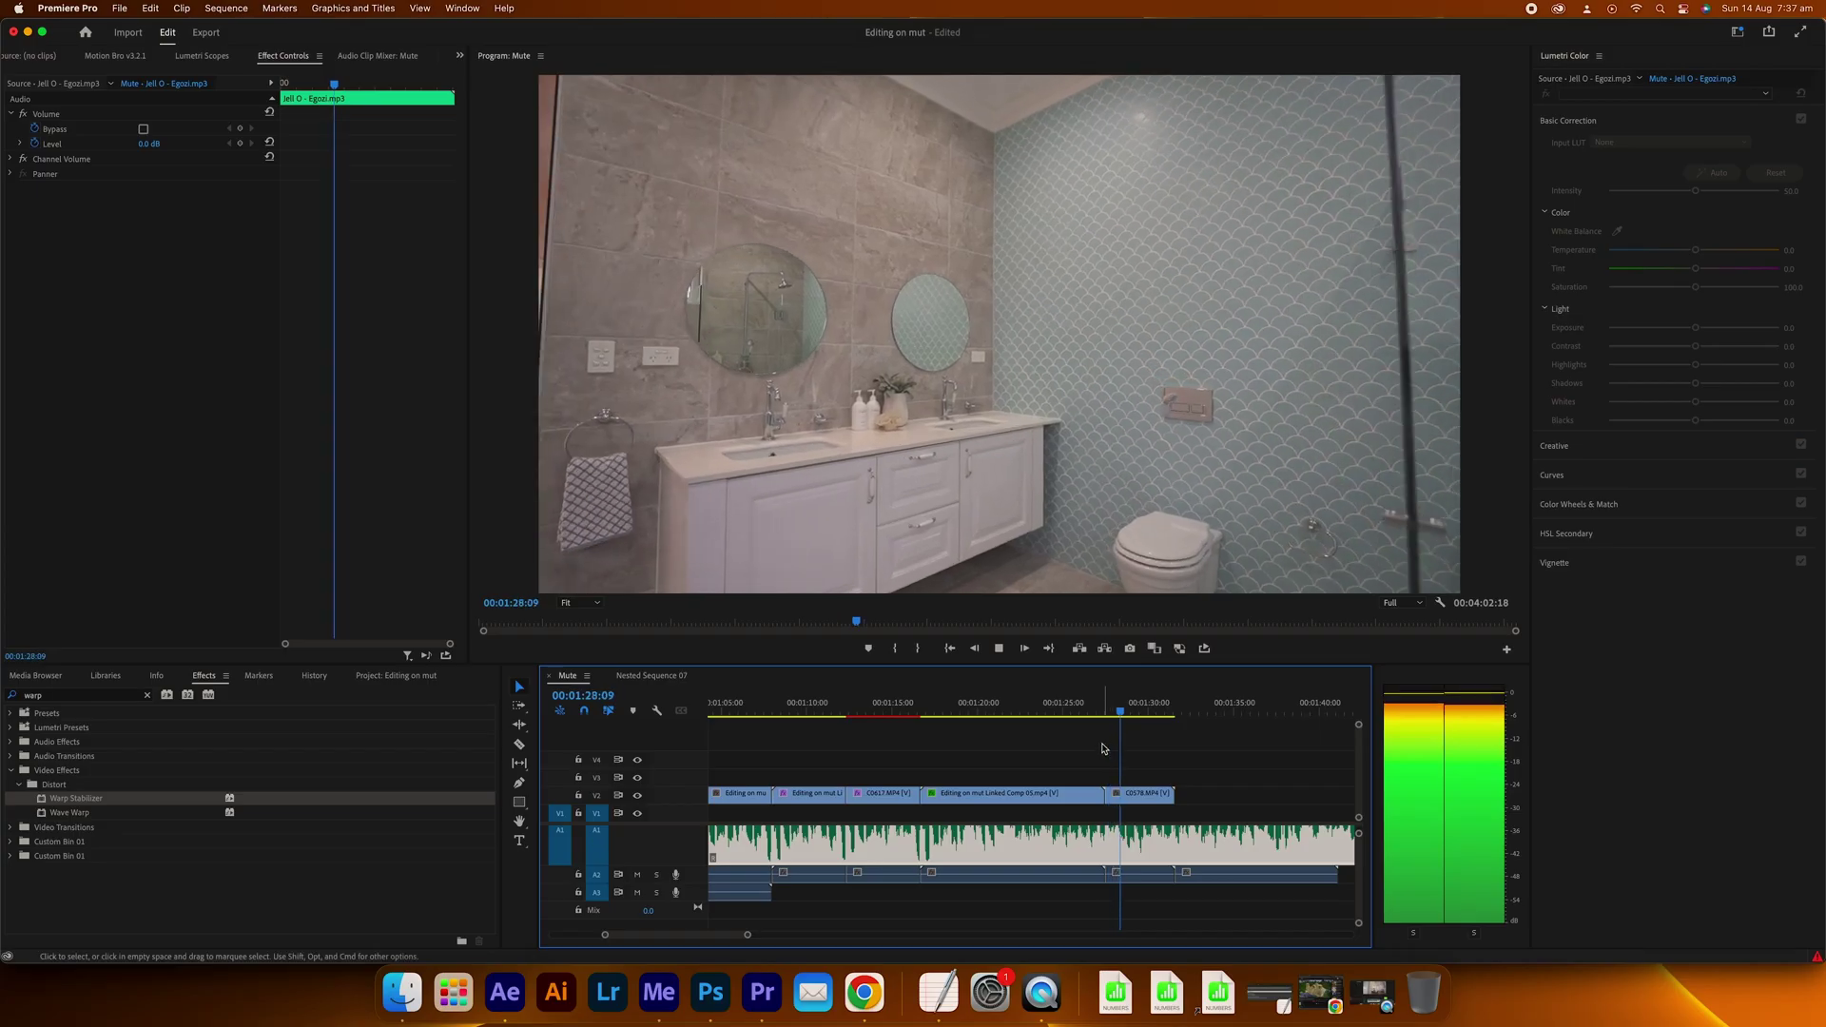
Split the bathroom clip C0578.MP4 at 00:01:29:12 and remove the part after the cut
key(space)
key(c)
key(Left)
key(Left)
key(Left)
key(Left)
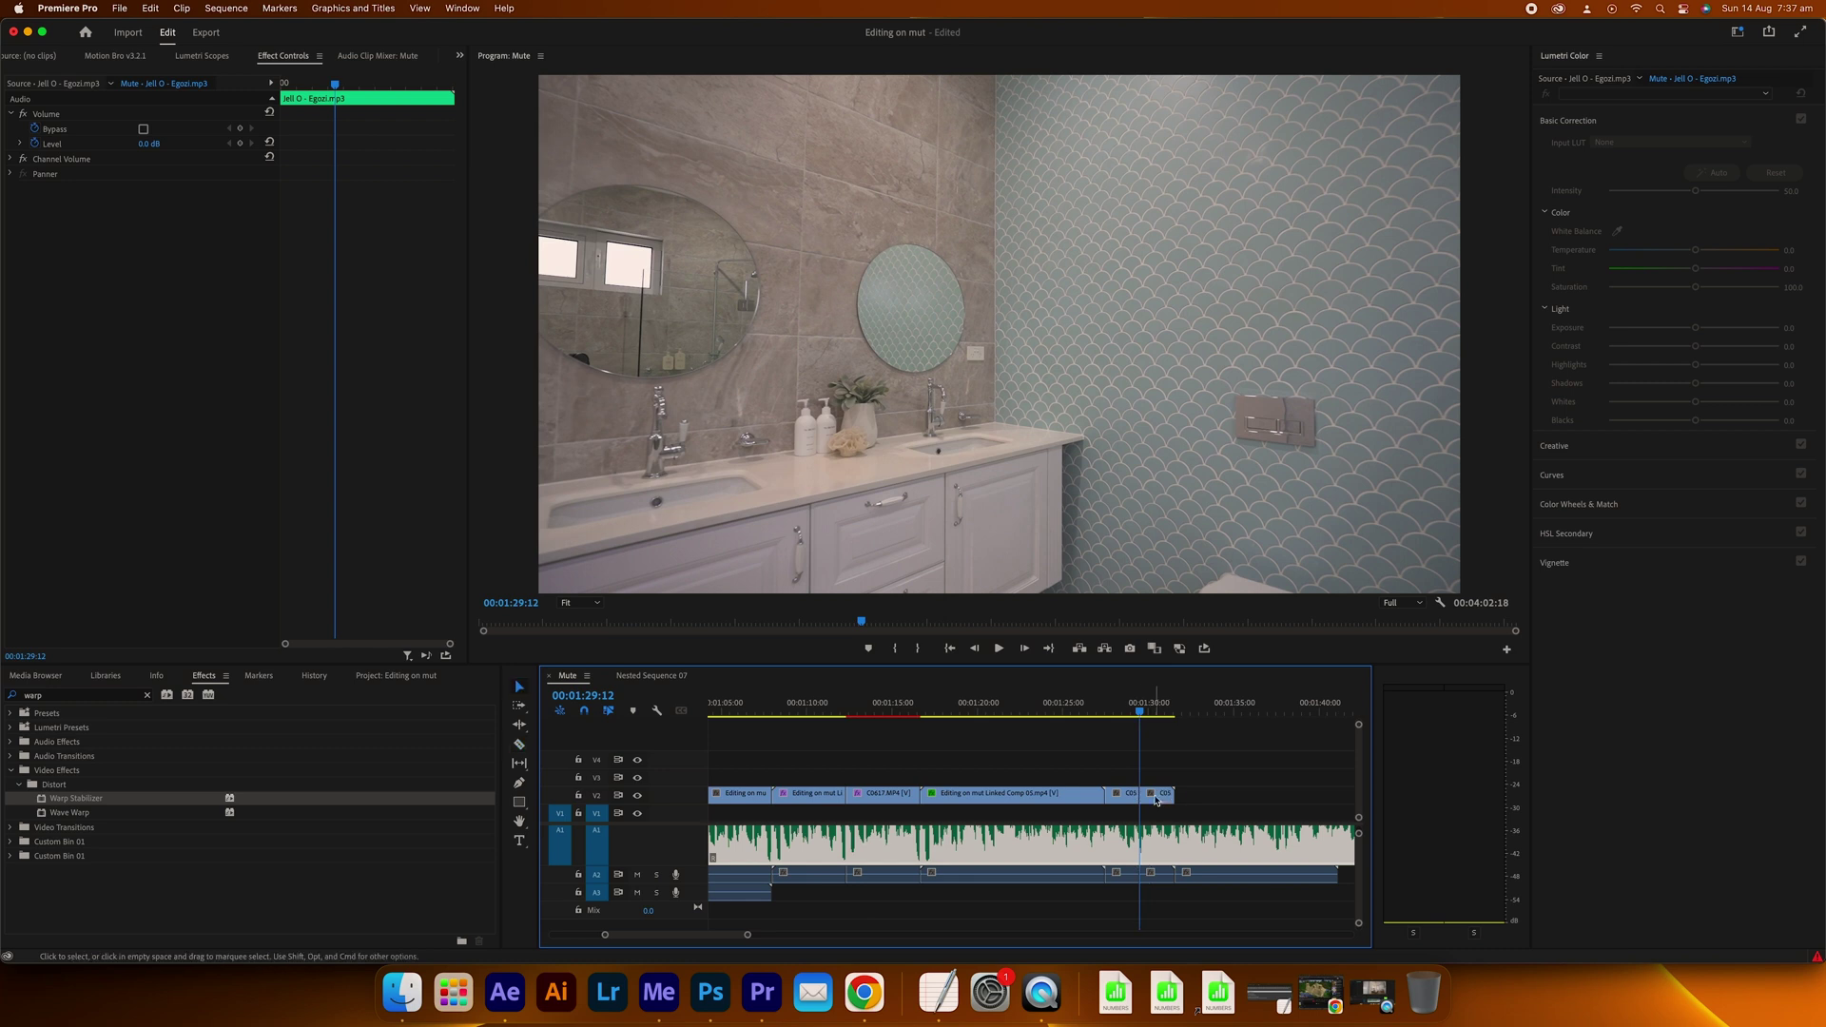
click(1157, 801)
Cut off the tail of the slowed C0578.MP4 and delete the leftover audio clip after it
key(Down)
key(c)
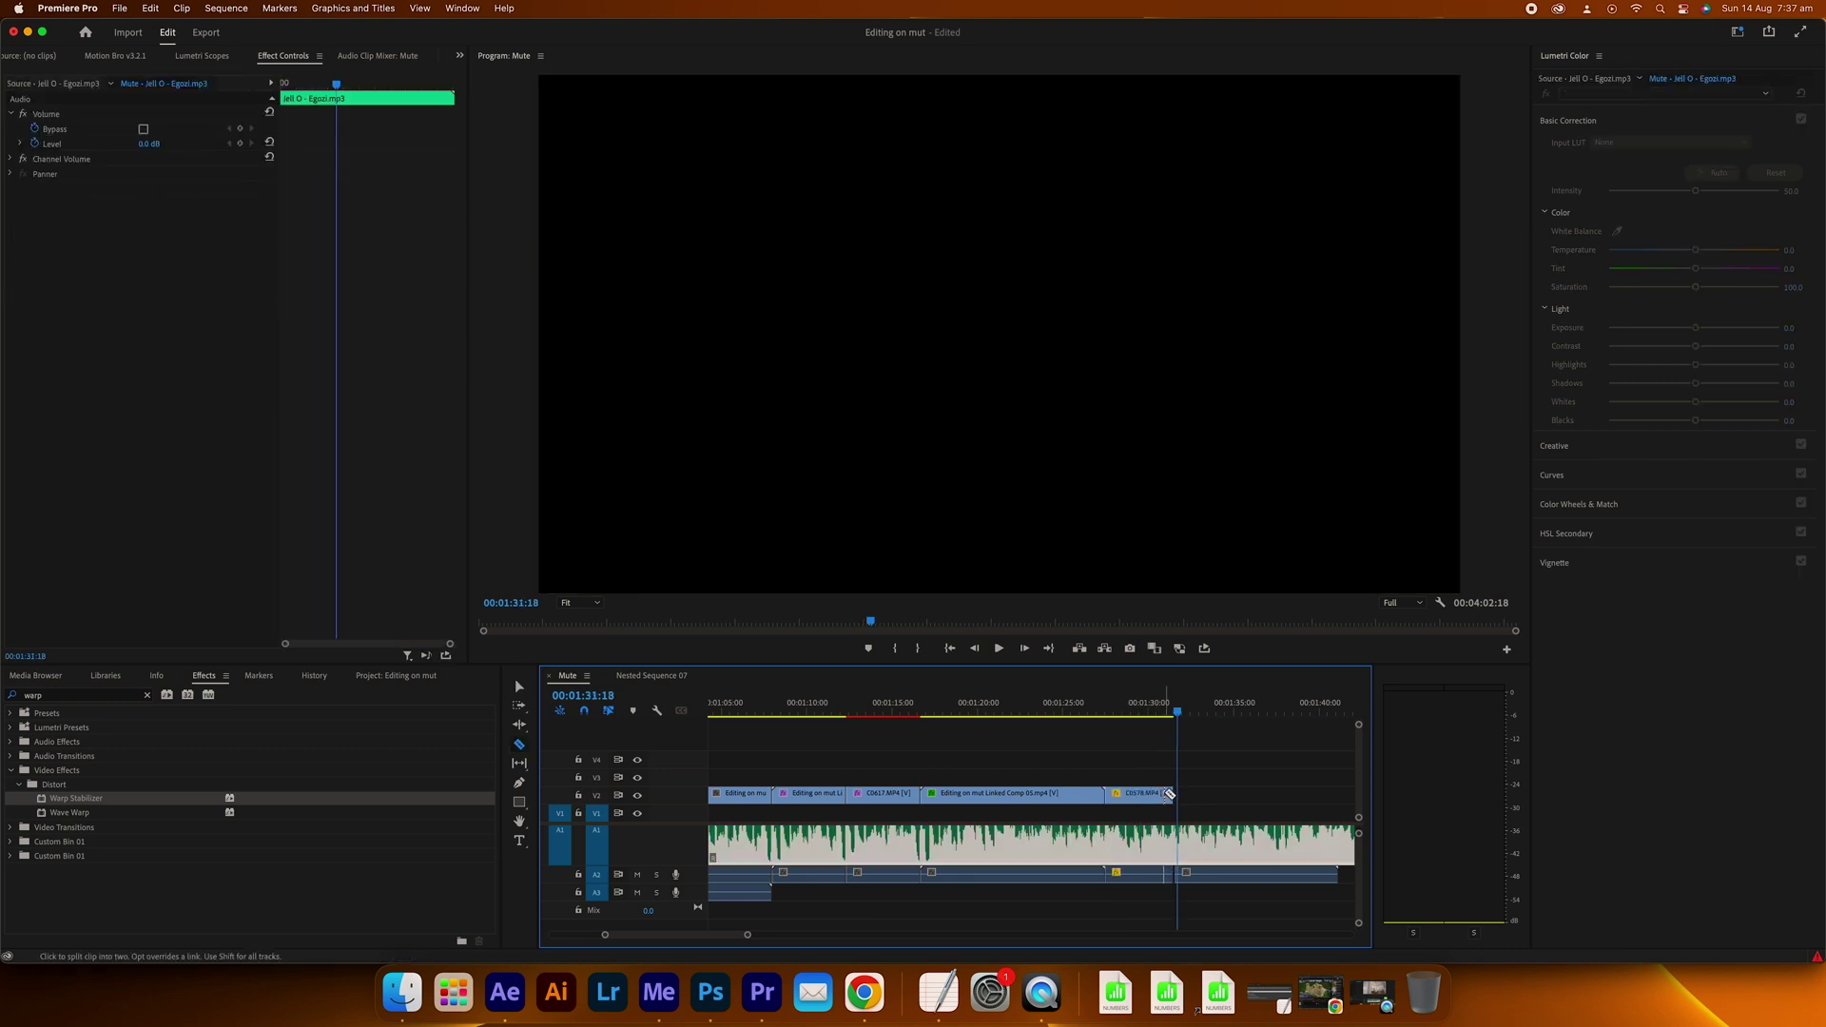
key(v)
click(1168, 798)
key(Delete)
scroll(1127, 808, up, 2)
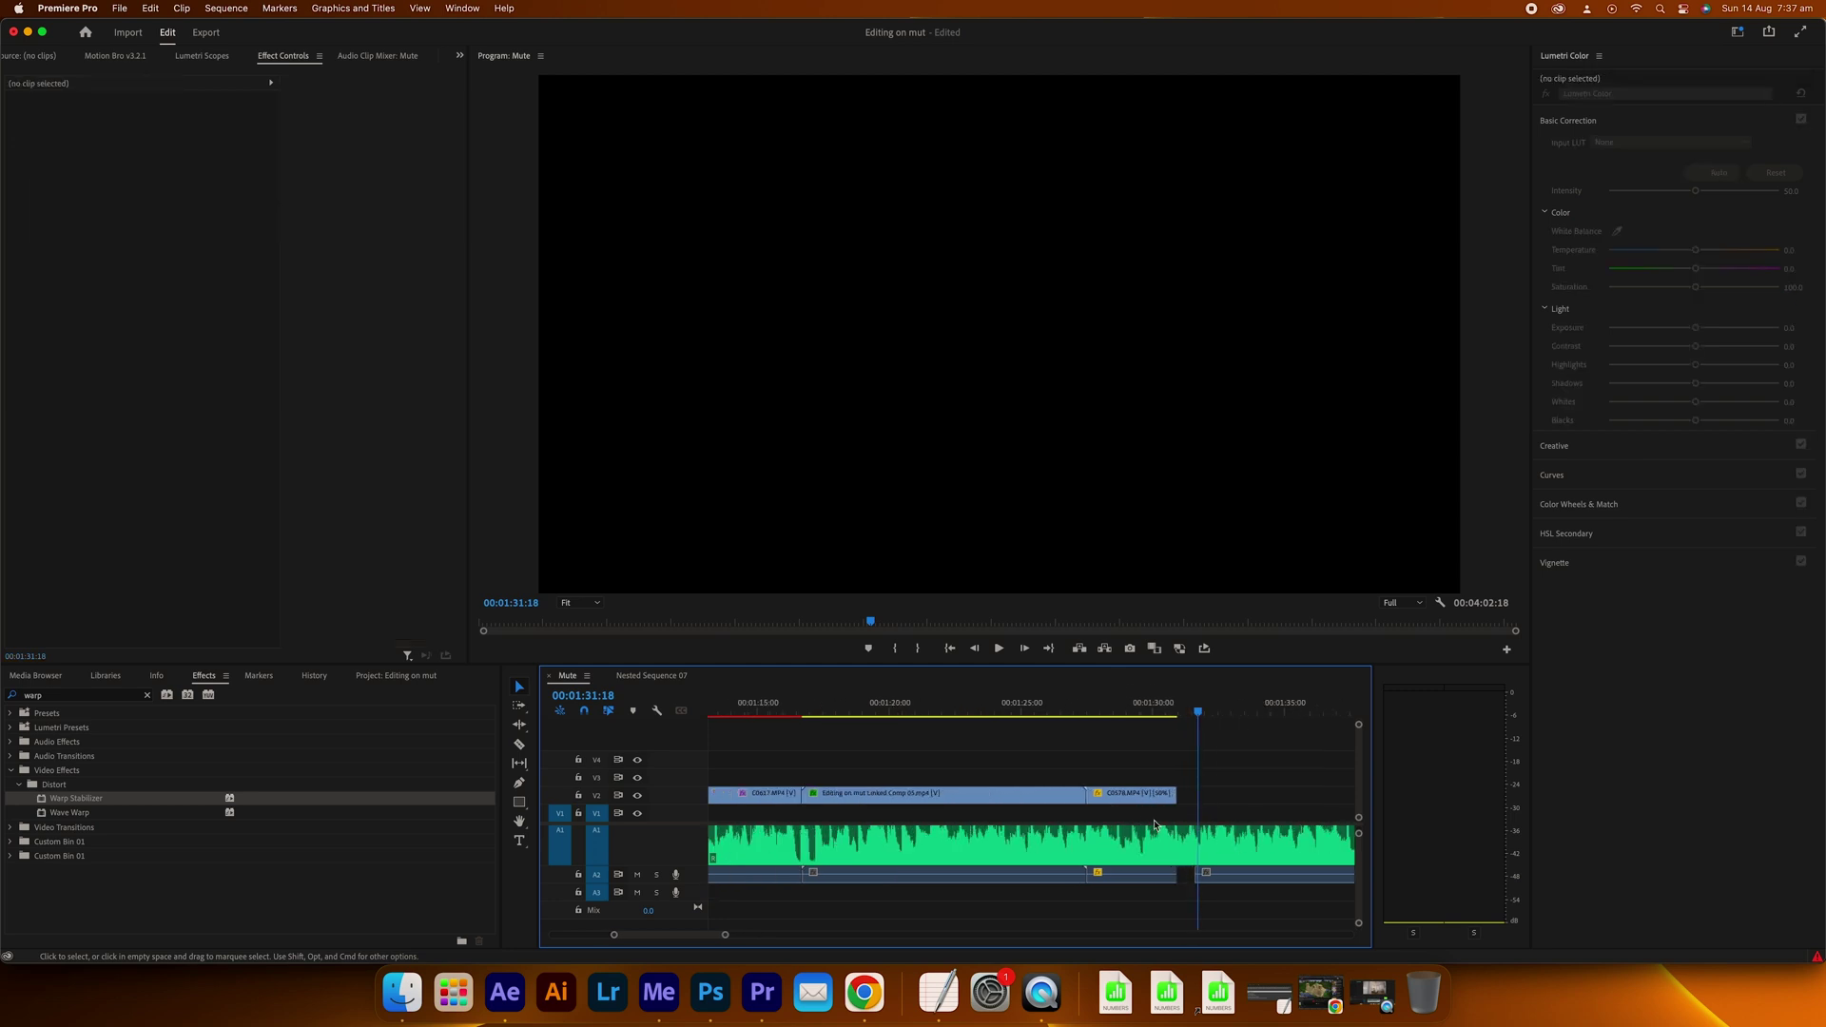
click(1252, 879)
key(Delete)
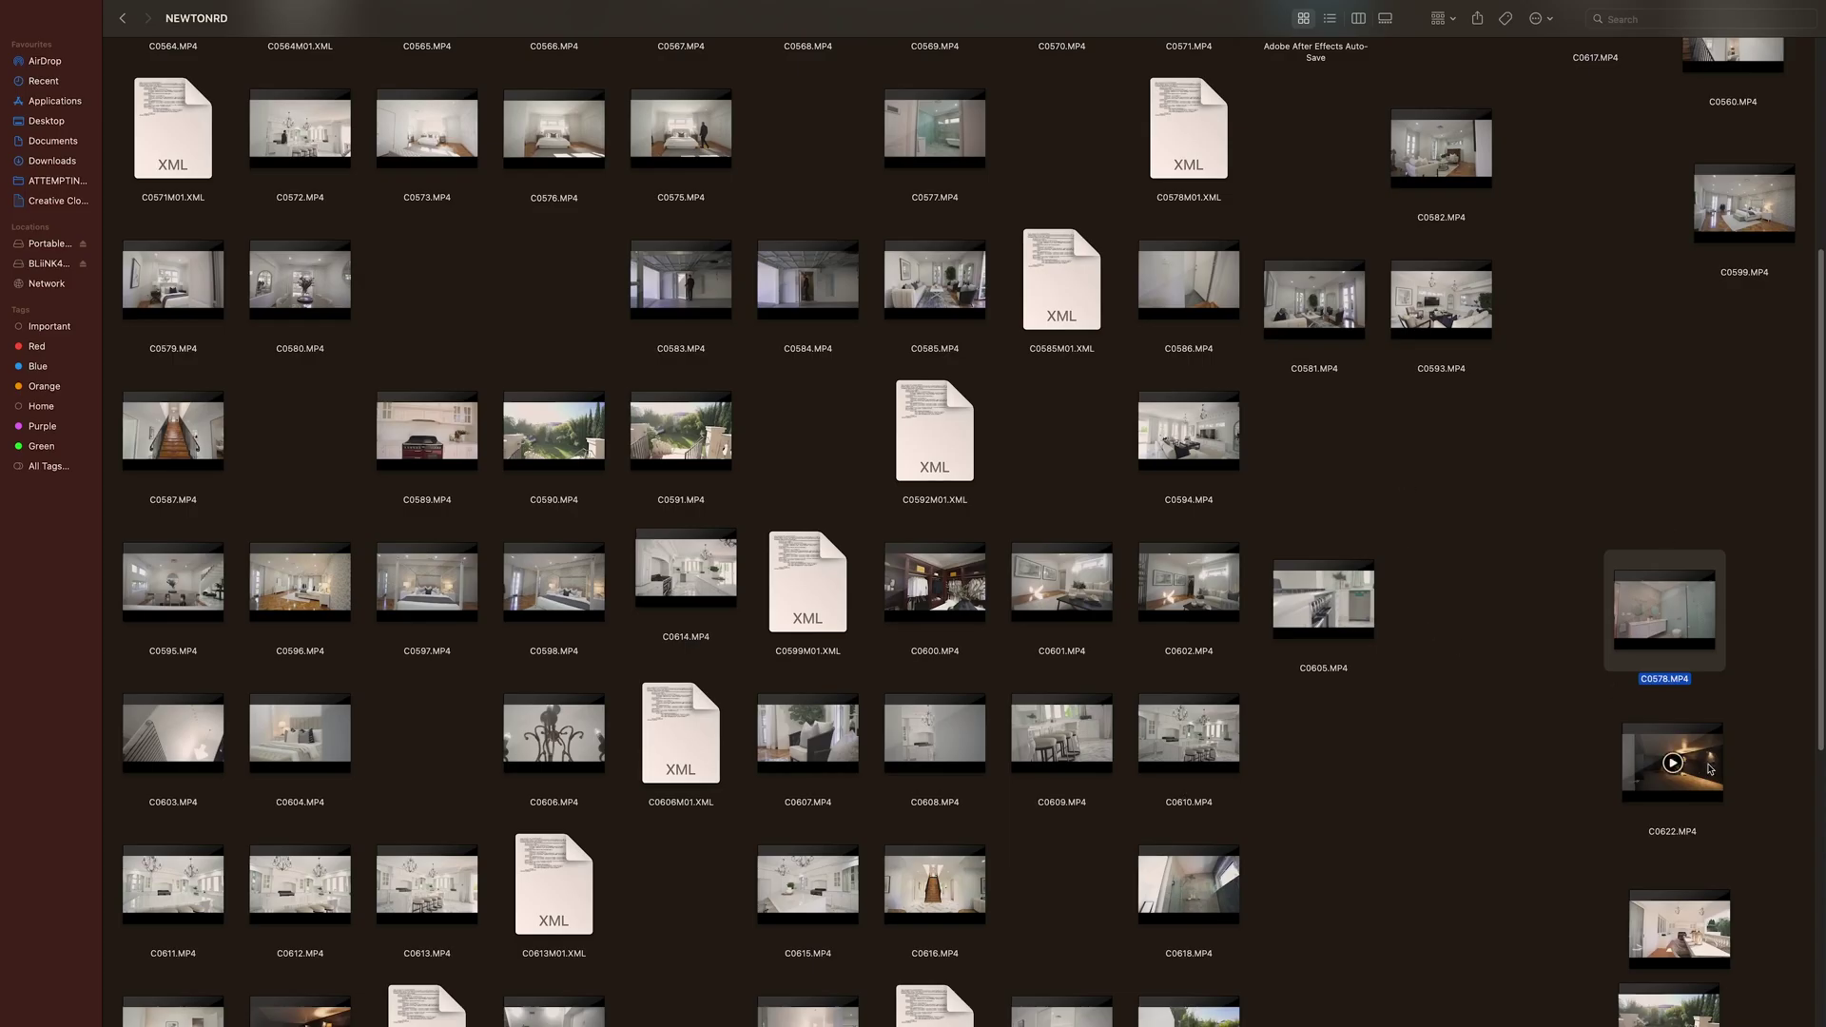
Add the home theatre clip C0620.MP4 from Finder after C0578.MP4 and split it on the timeline
scroll(1634, 726, down, 2)
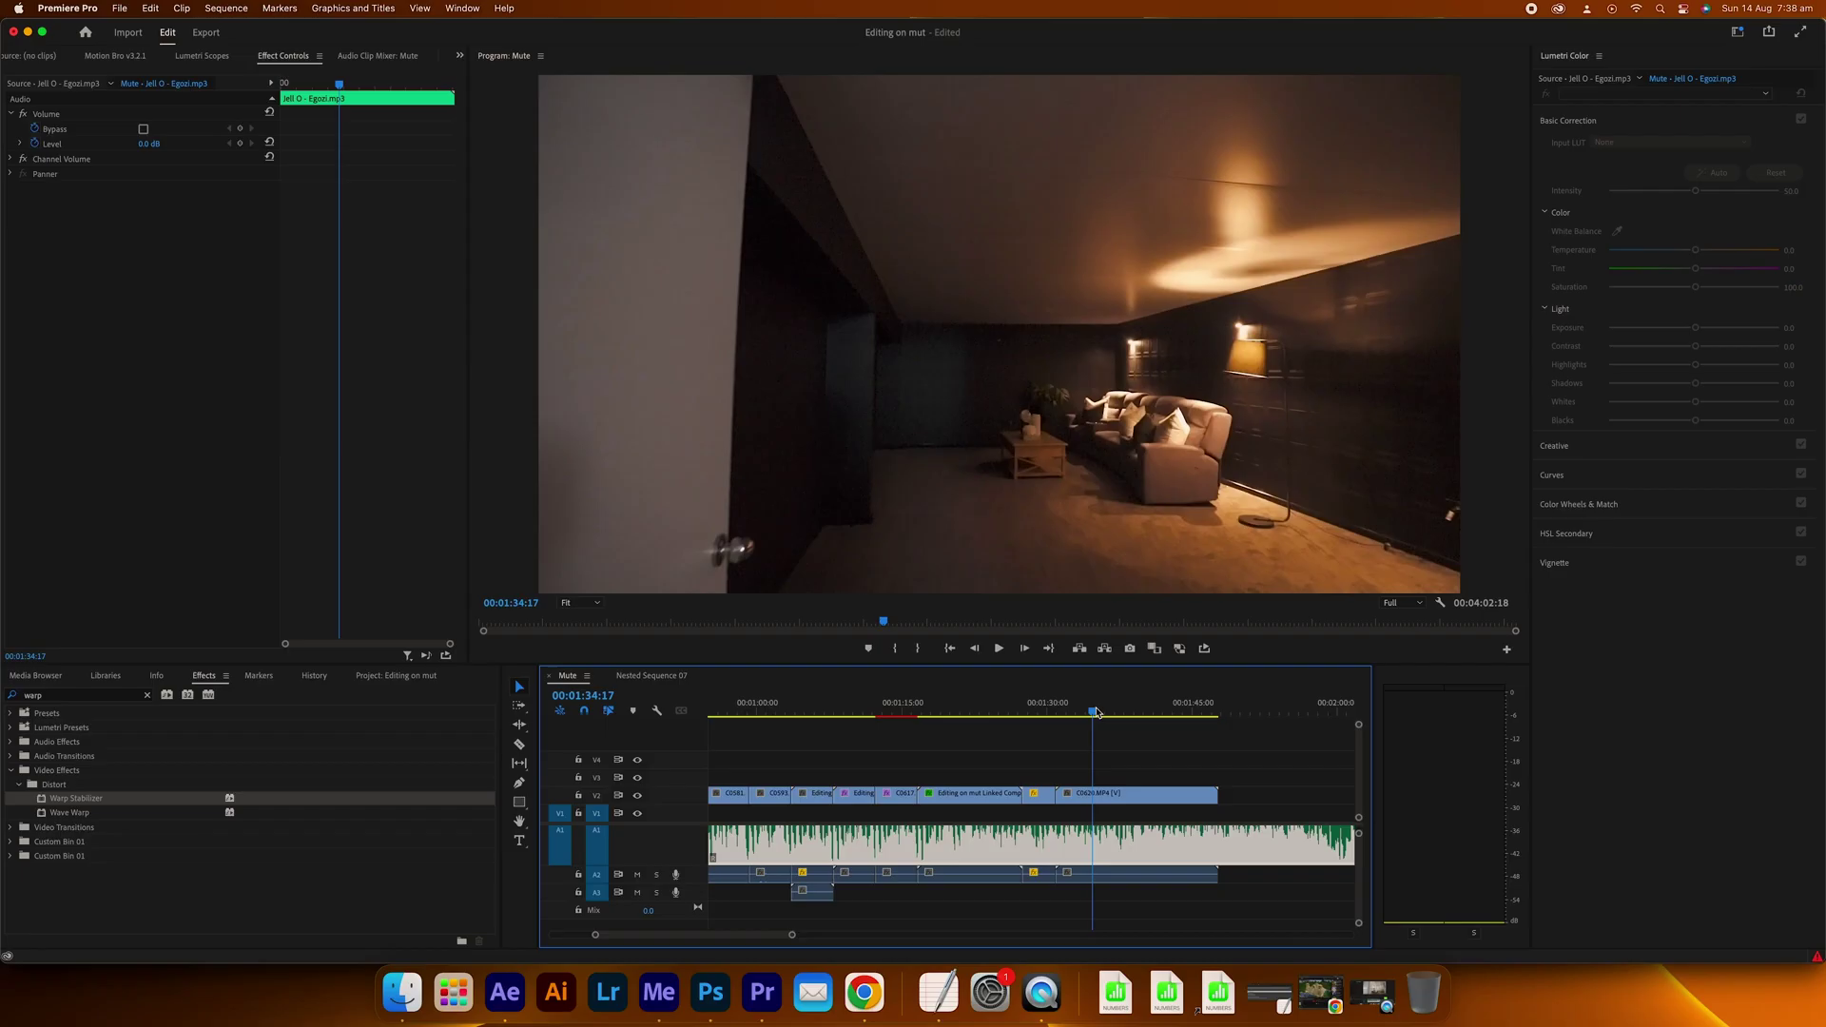
key(c)
click(1132, 797)
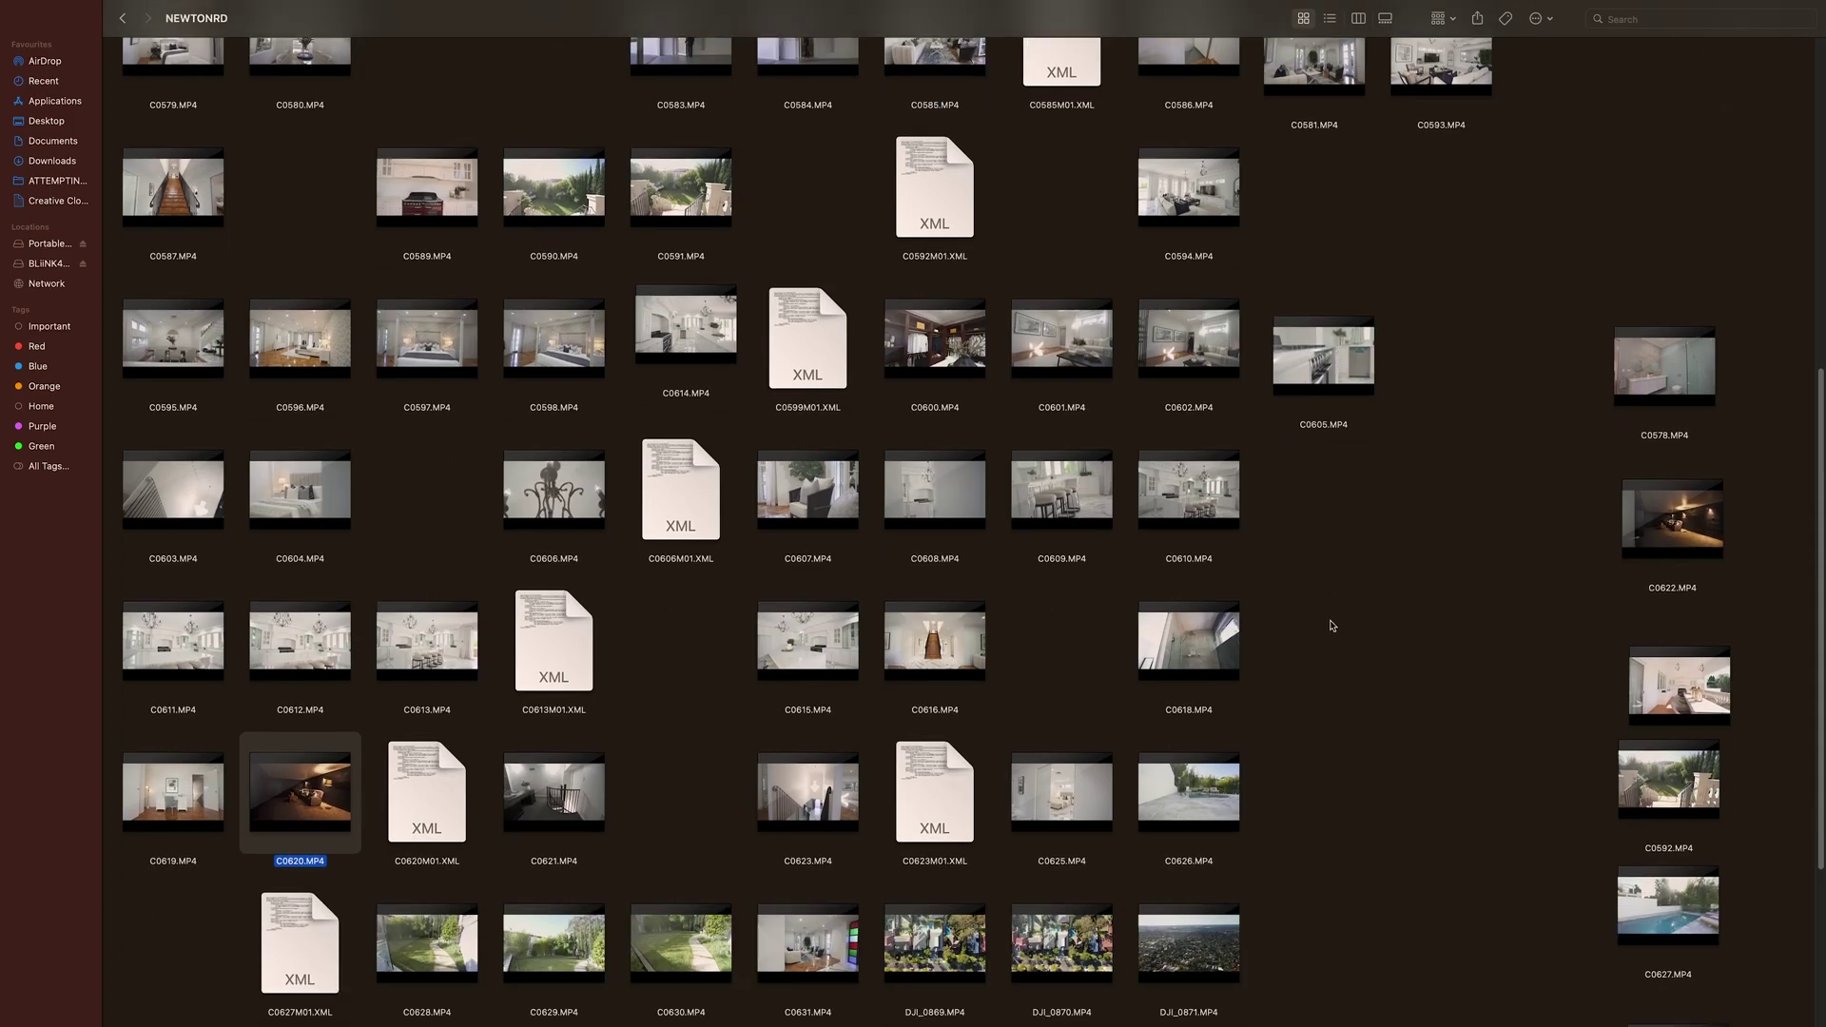
Add the outdoor kitchen clip C0588.MP4 from Finder to the timeline after C0620.MP4
click(1681, 731)
scroll(1470, 631, down, 1)
mouse_move(1662, 670)
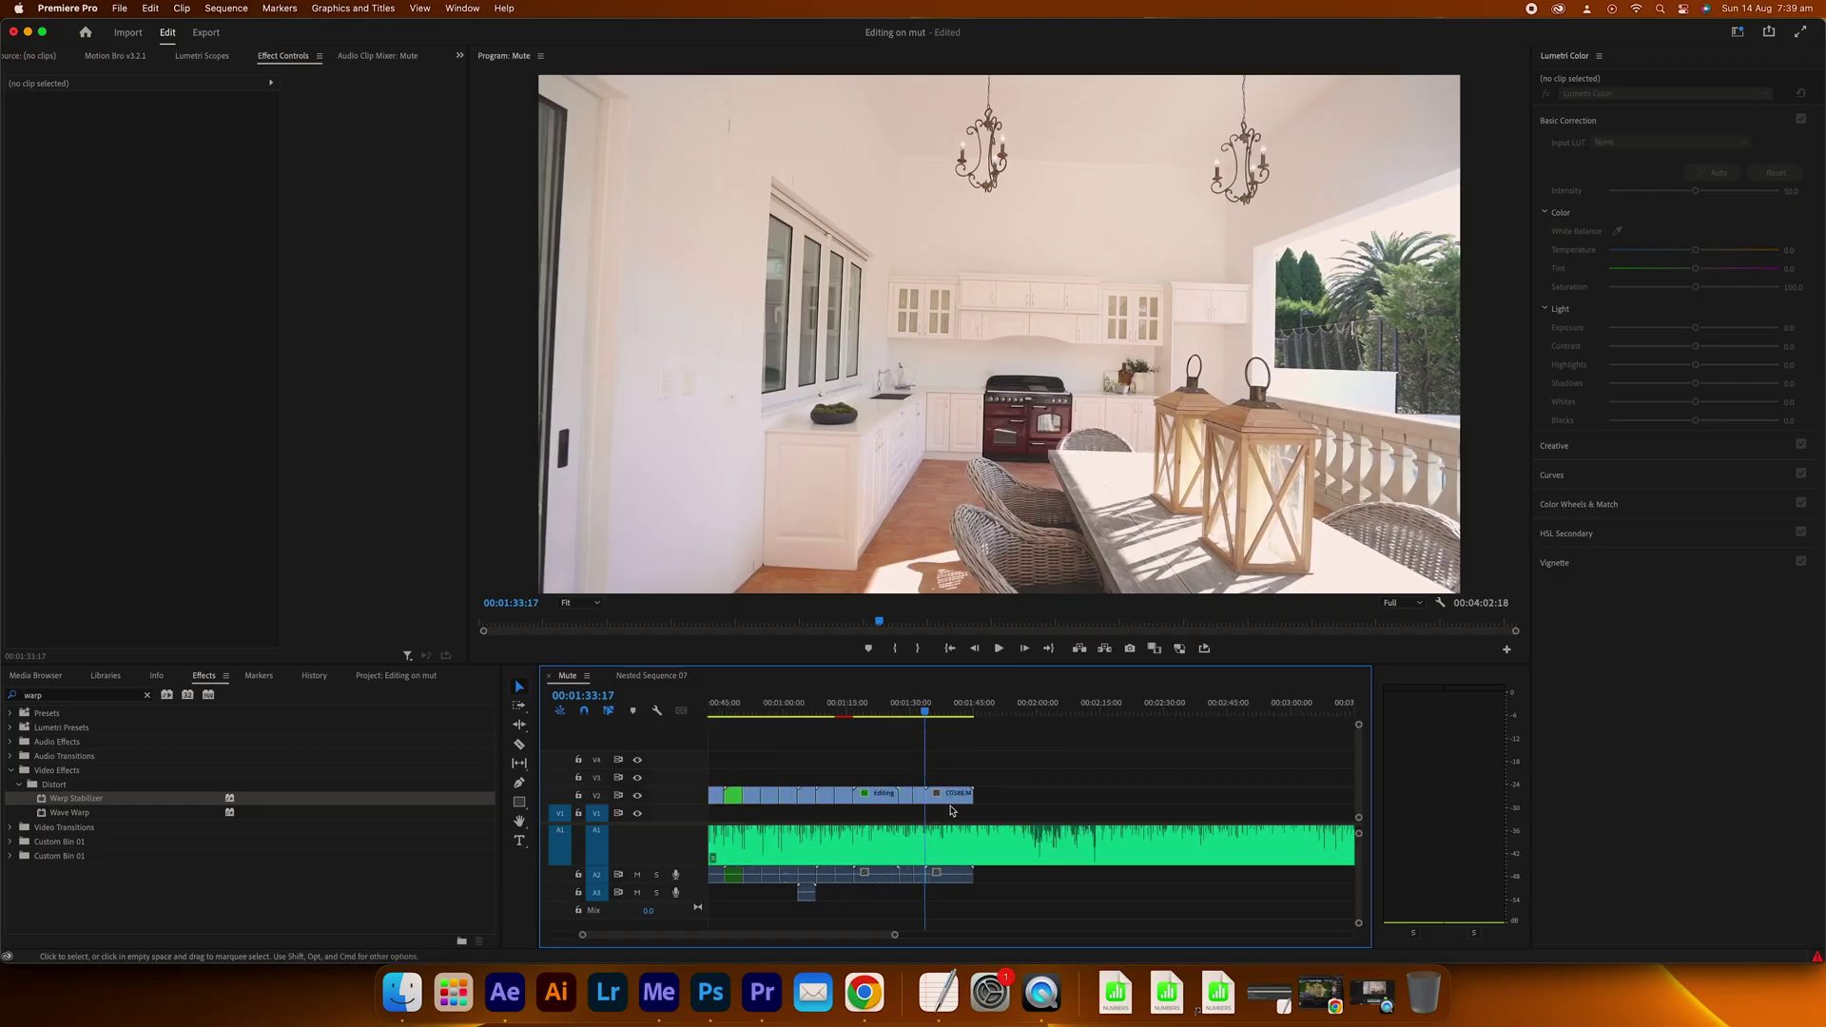
Find the starting frame of C0588.MP4 at 00:01:38:05 and cut away the footage before it
click(950, 809)
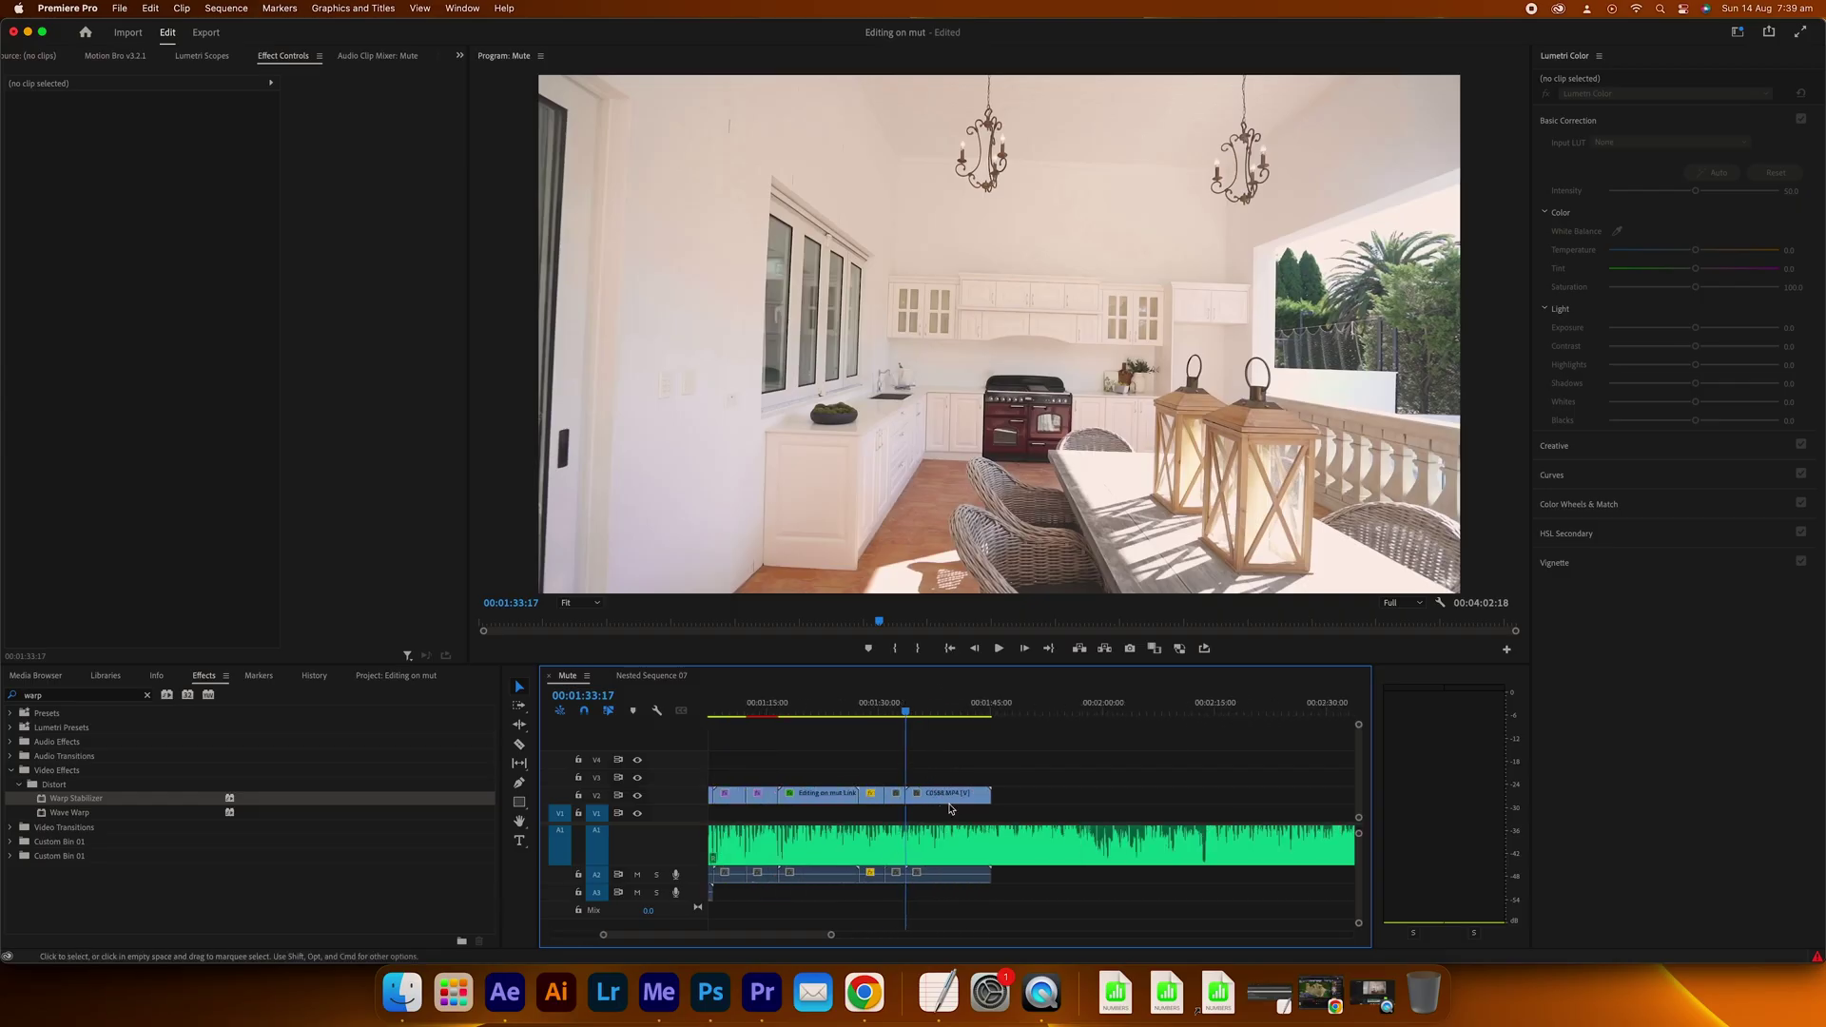
click(933, 709)
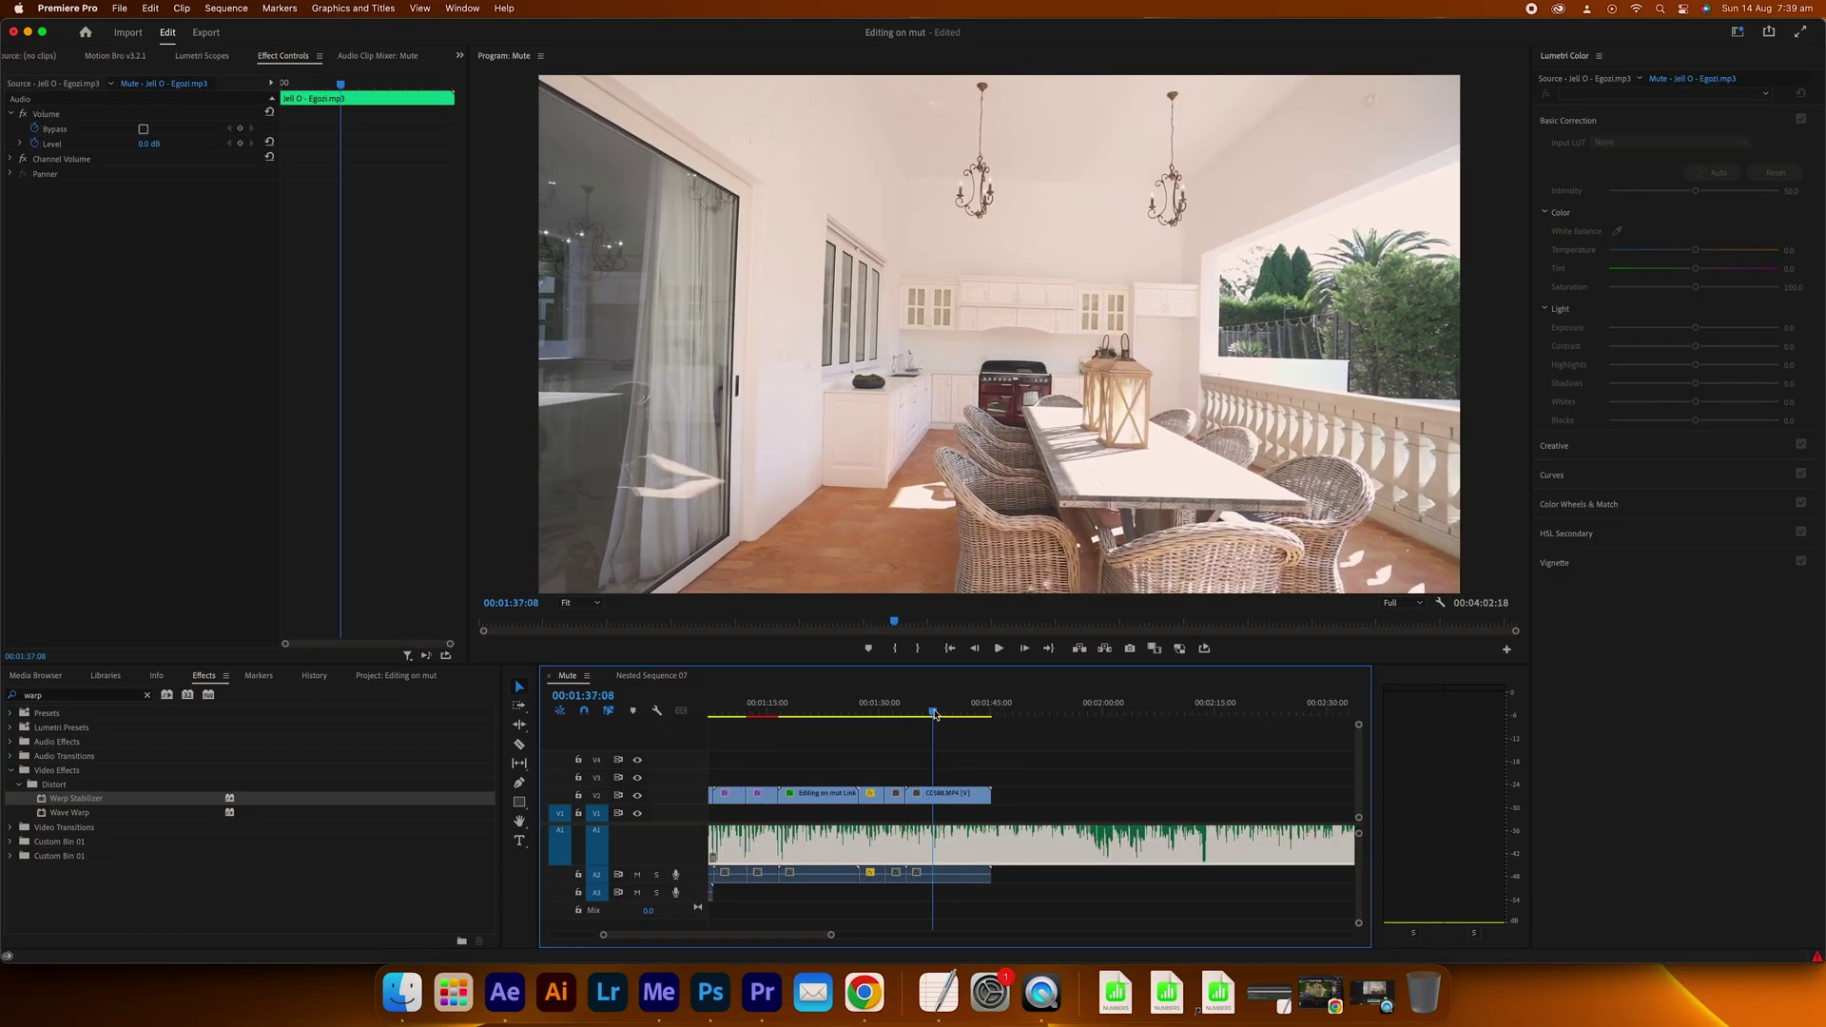
key(space)
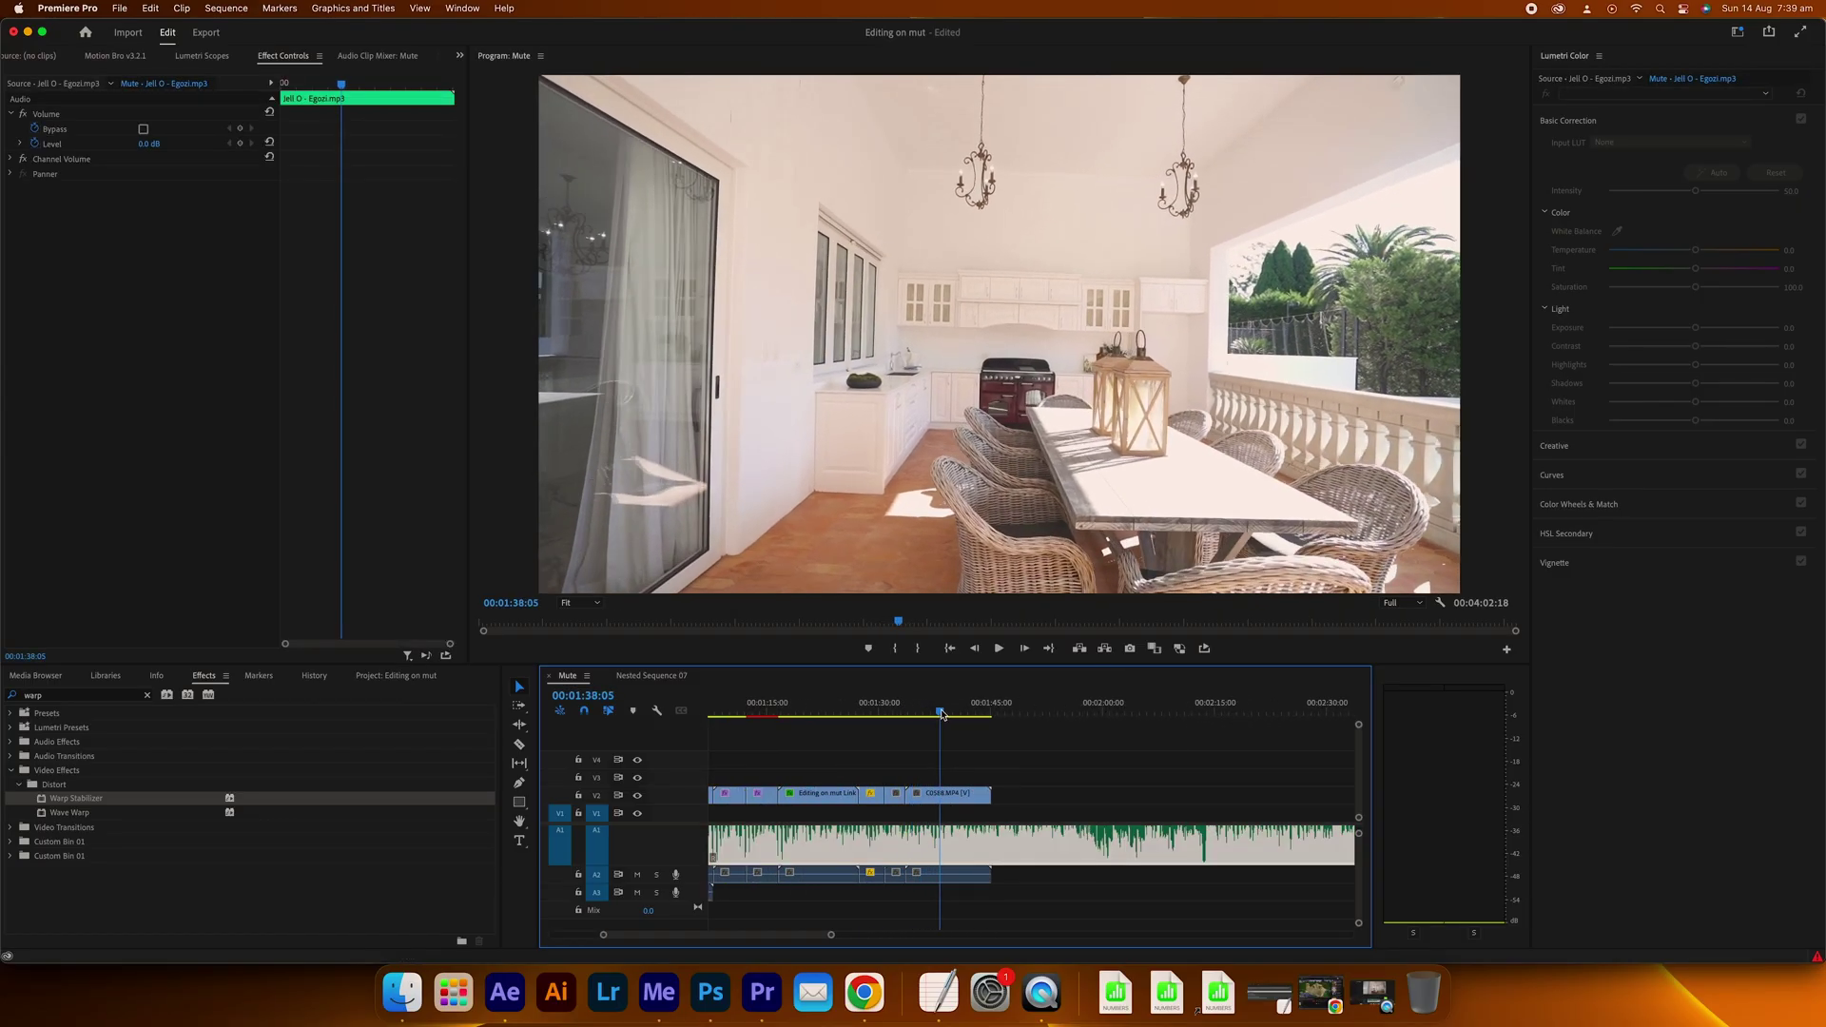
key(v)
click(925, 795)
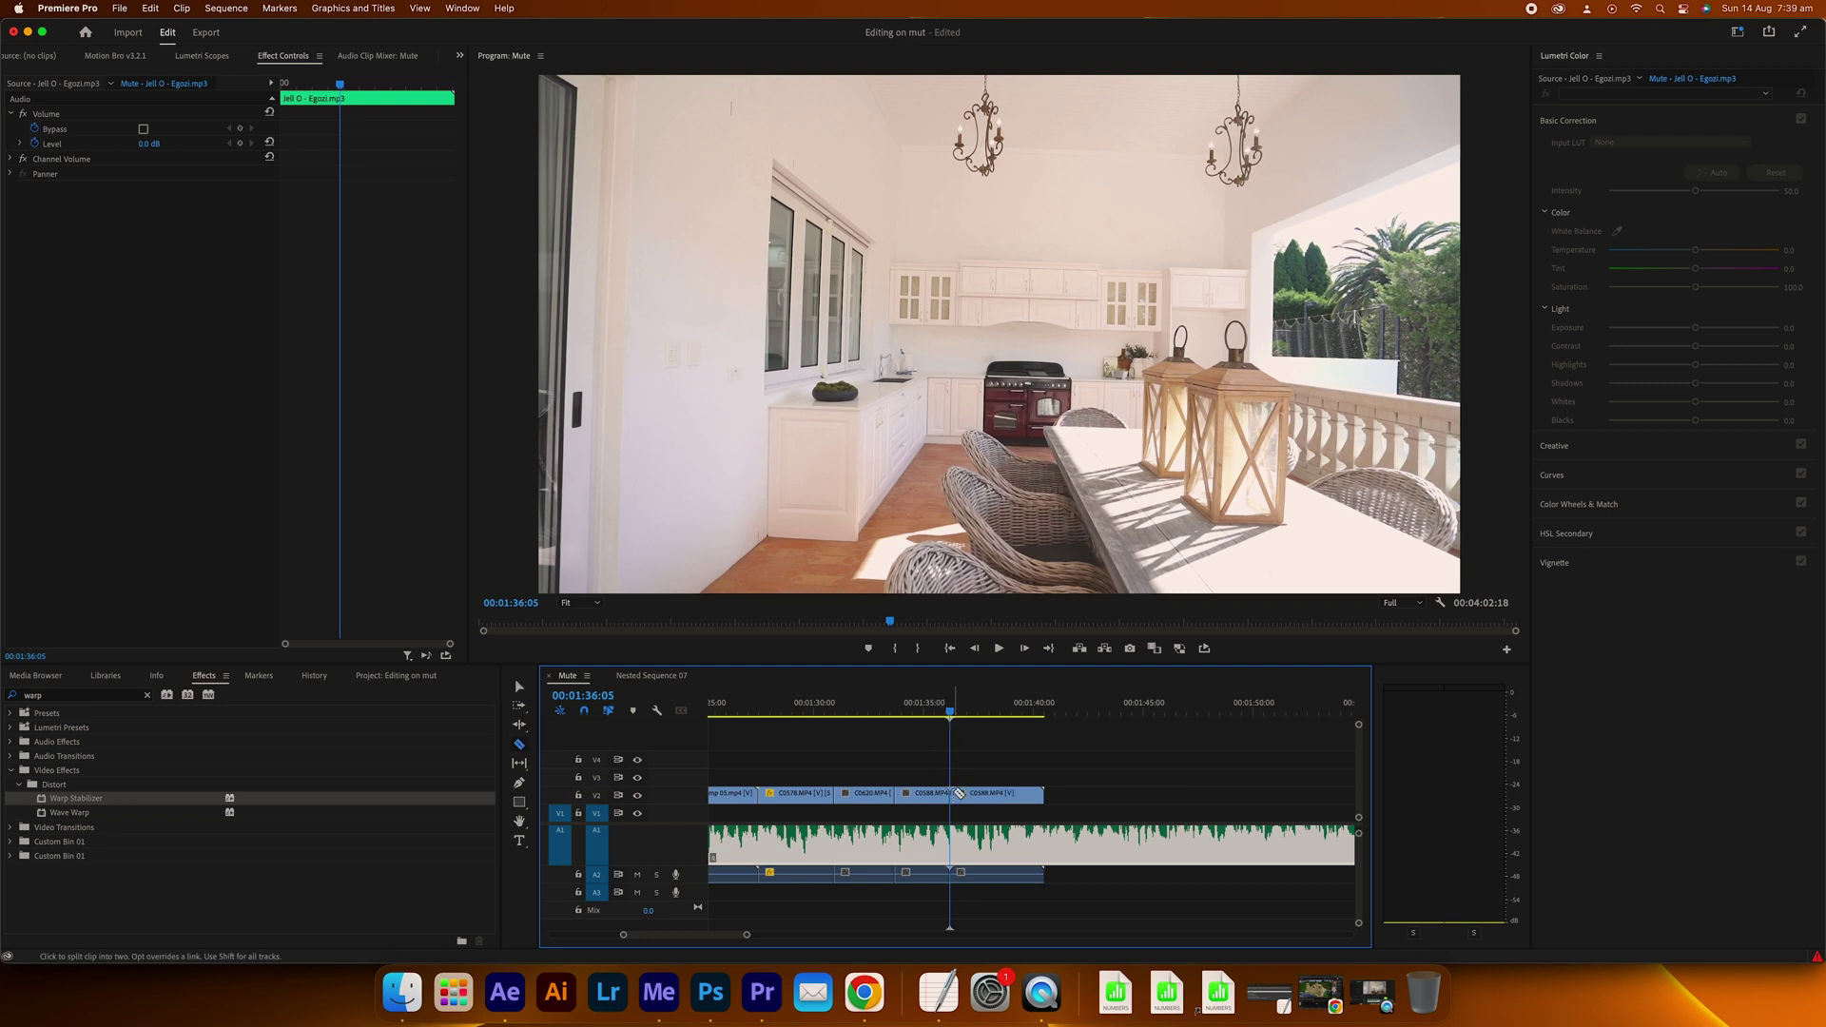
Delete the part of C0588.MP4 after the cut at 00:01:36:05 and scrub back to C0620.MP4
key(v)
click(987, 794)
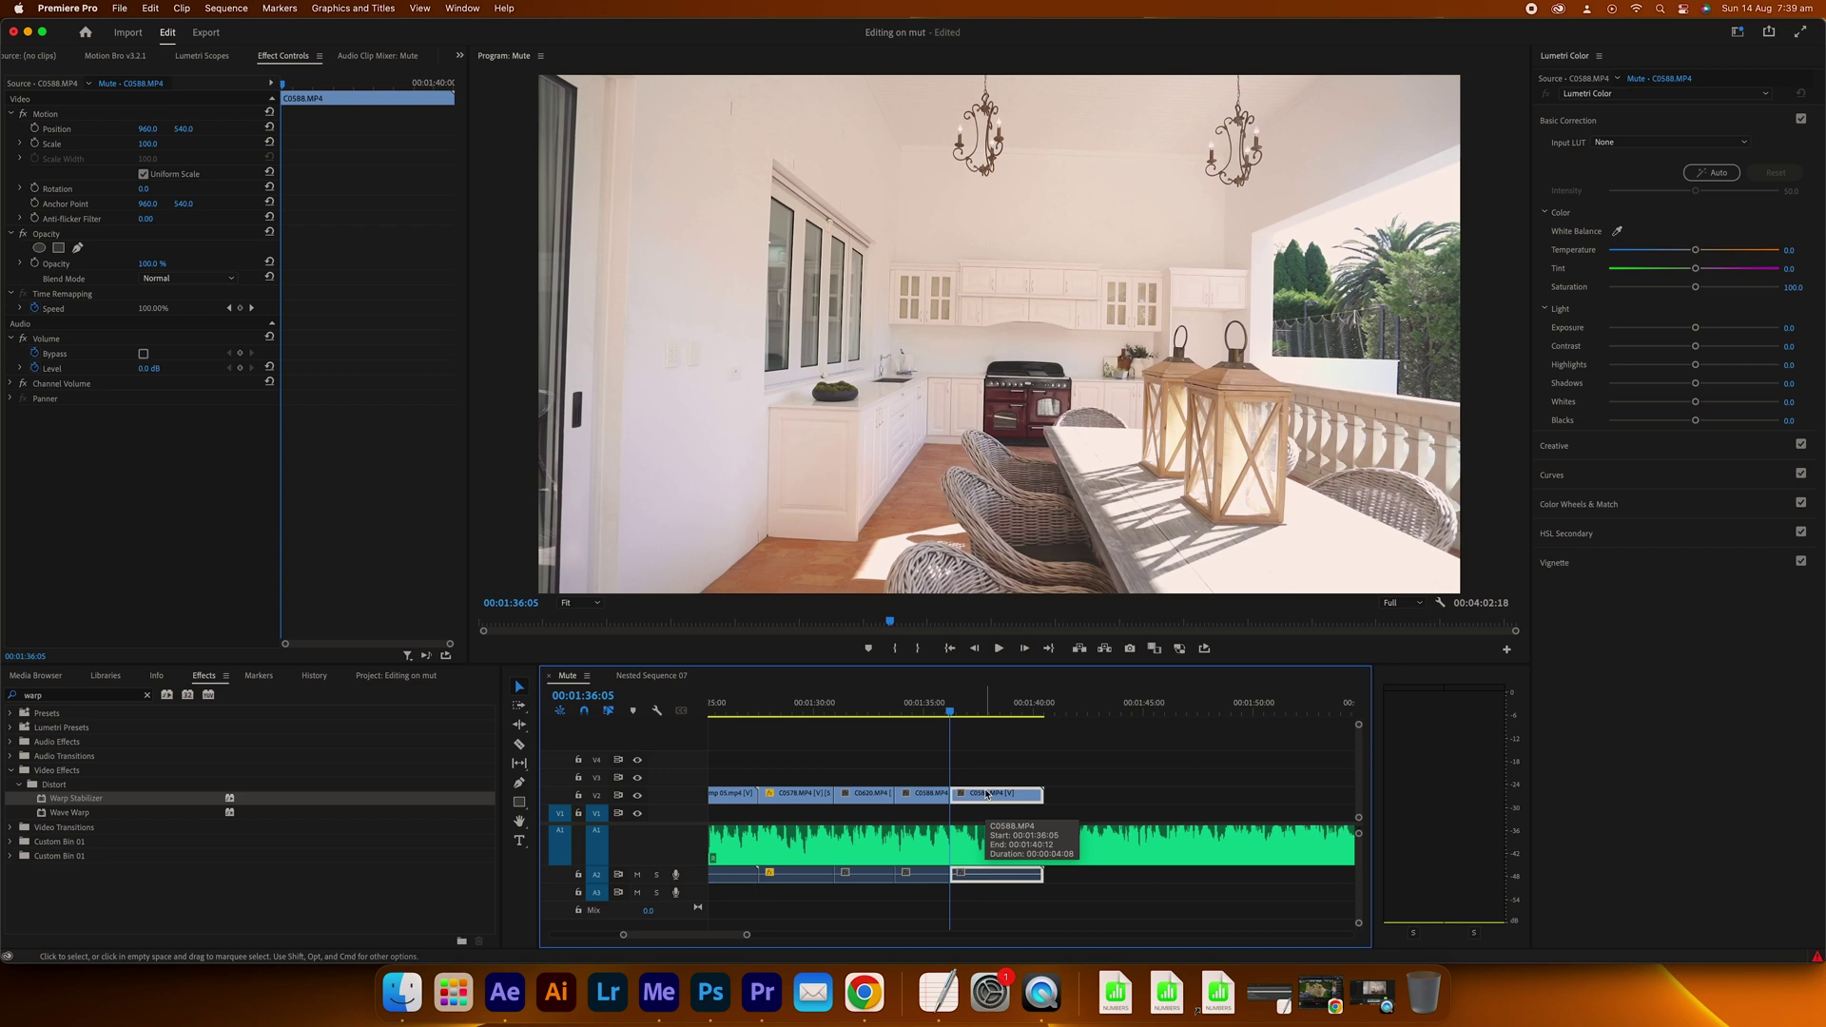
key(Delete)
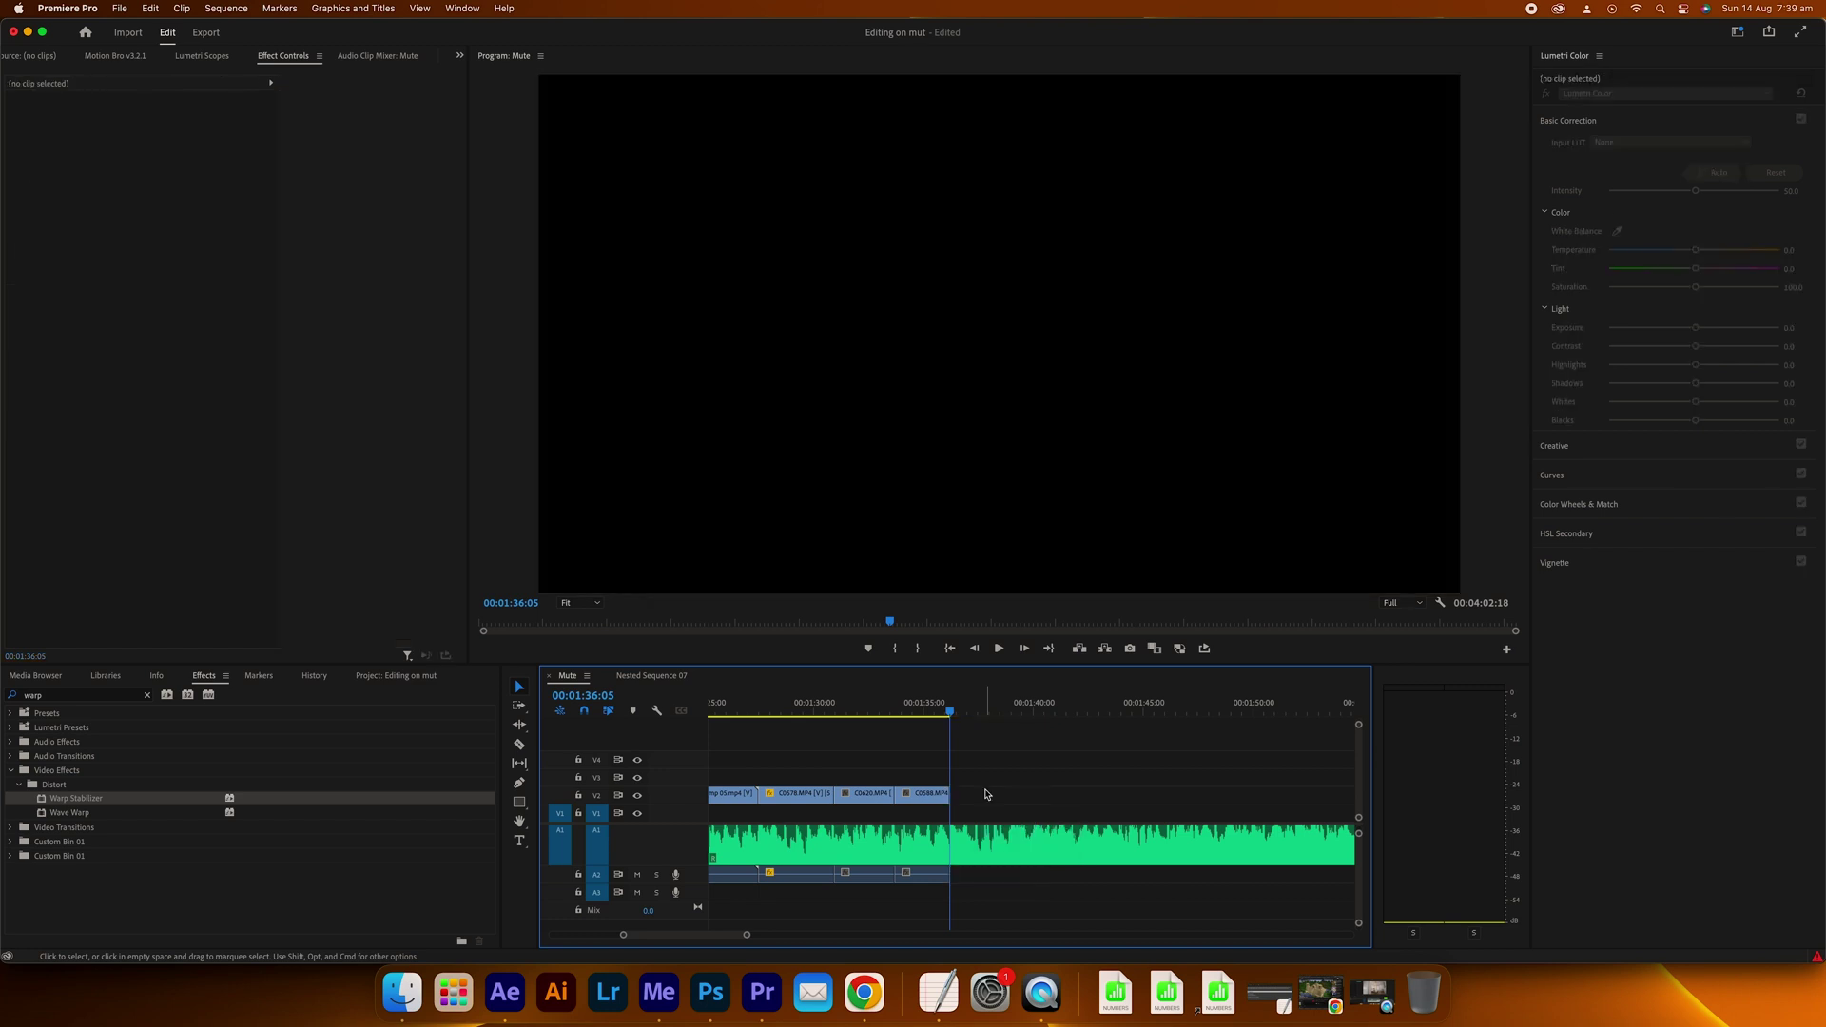
drag(929, 718, 888, 720)
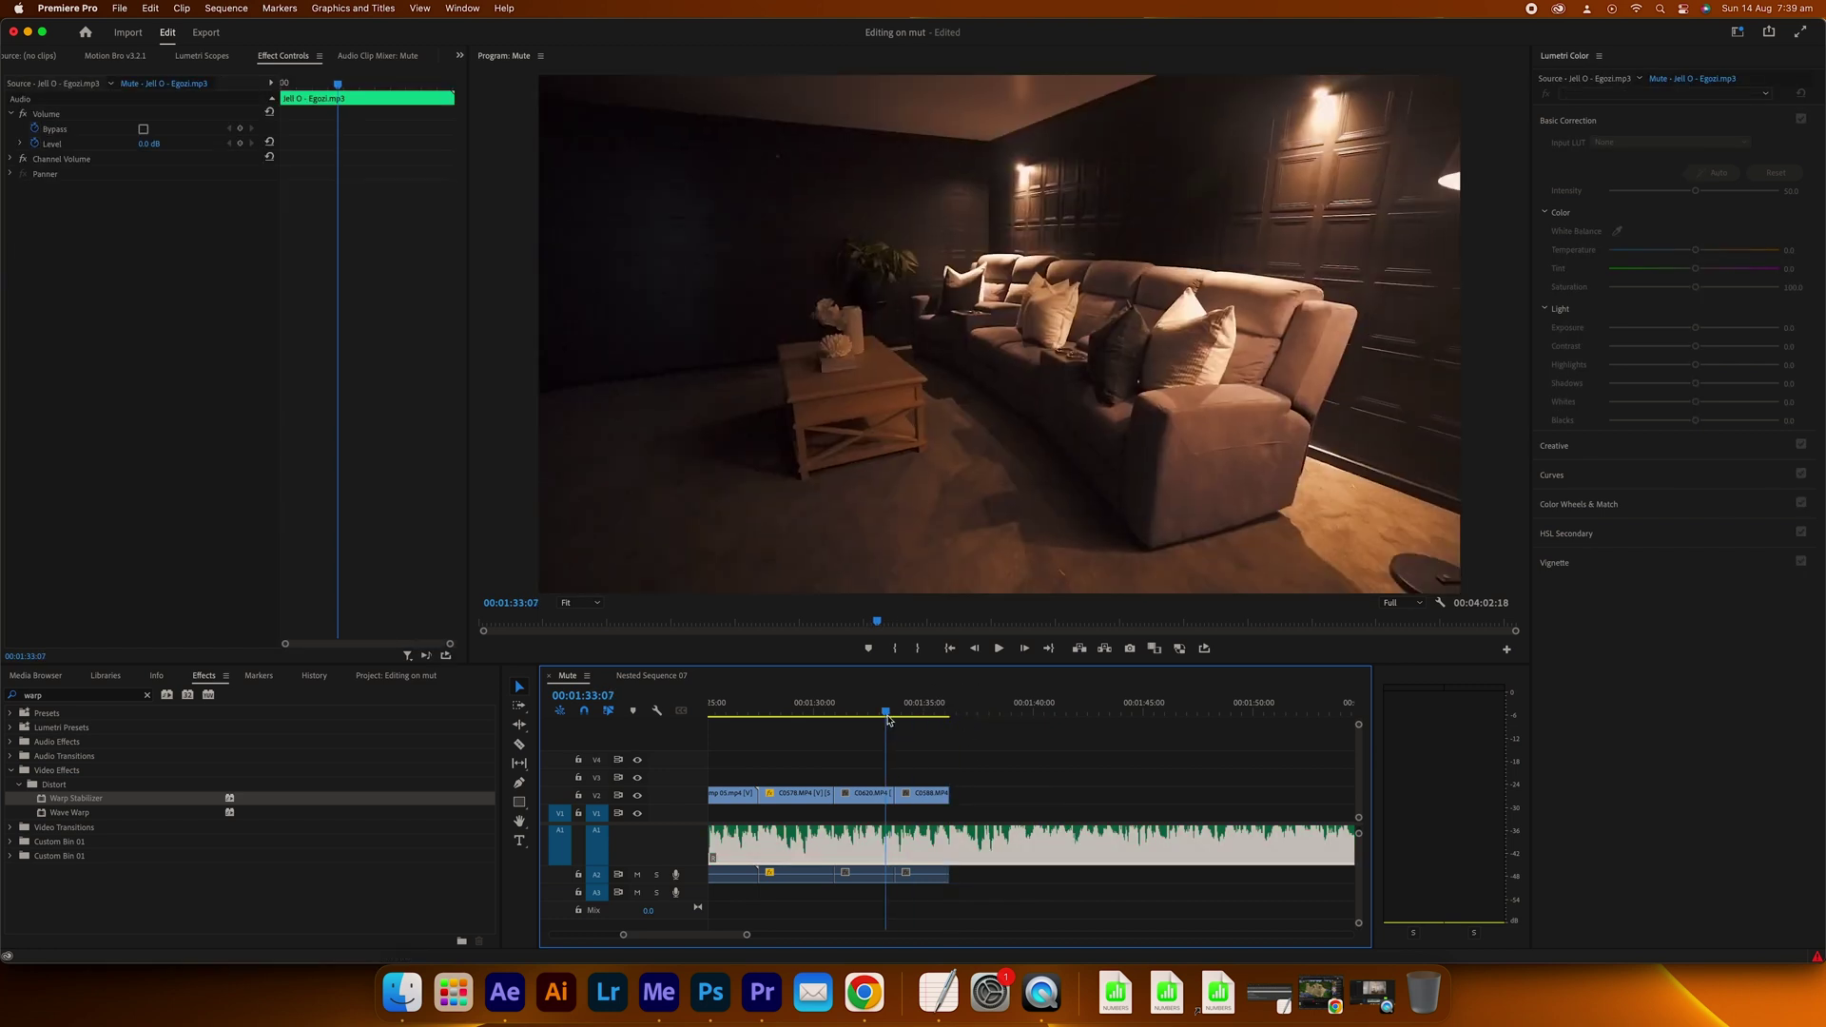